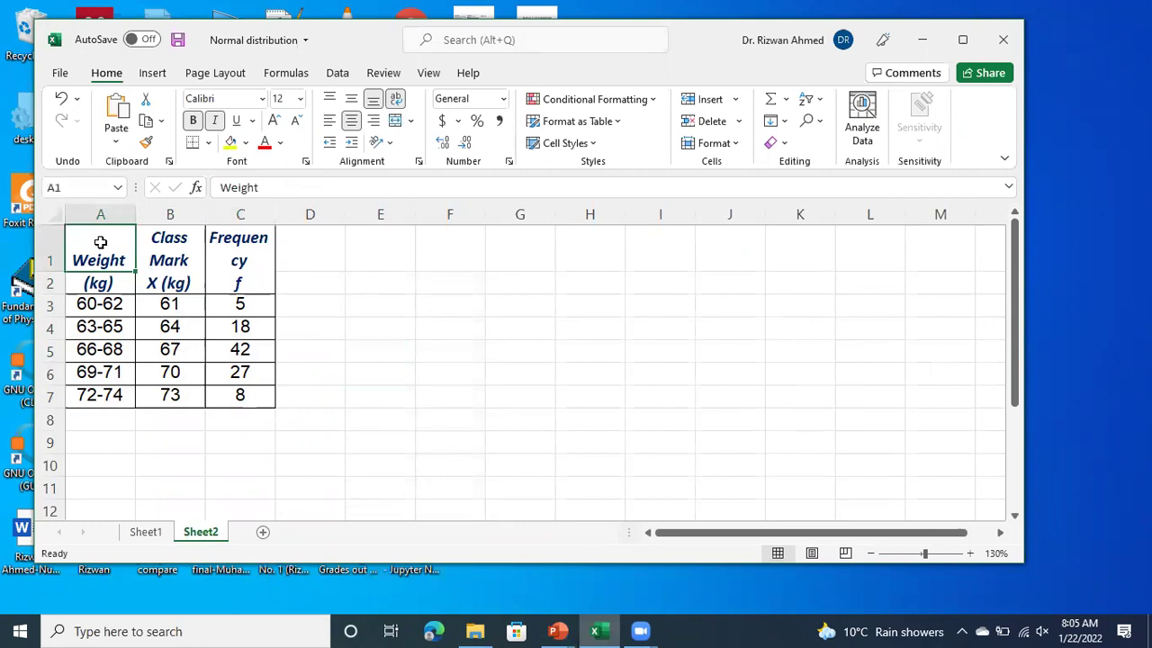
- Apply all borders to the table's header cells A1:C2
{"action": "left_click_drag", "start_coordinate": [95, 249], "coordinate": [262, 278]}
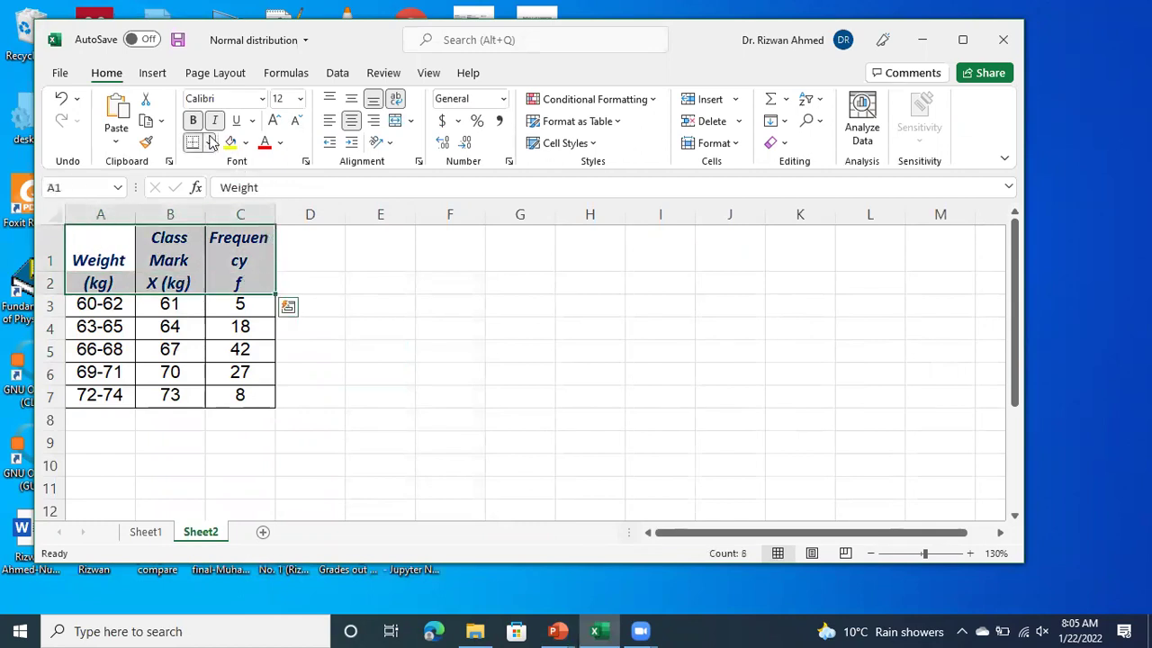
{"action": "left_click", "coordinate": [210, 142]}
{"action": "left_click", "coordinate": [230, 311]}
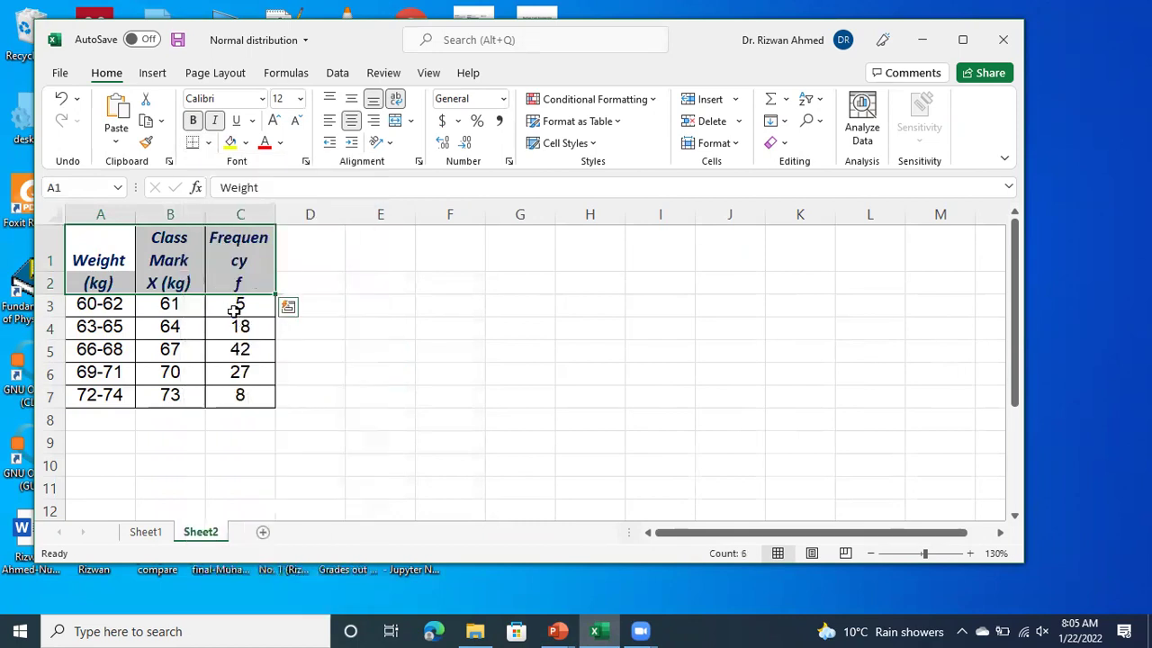
- Widen column C until the Frequency heading fits on one line
{"action": "left_click", "coordinate": [364, 278]}
{"action": "left_click_drag", "start_coordinate": [276, 213], "coordinate": [321, 214]}
{"action": "left_click", "coordinate": [378, 345]}
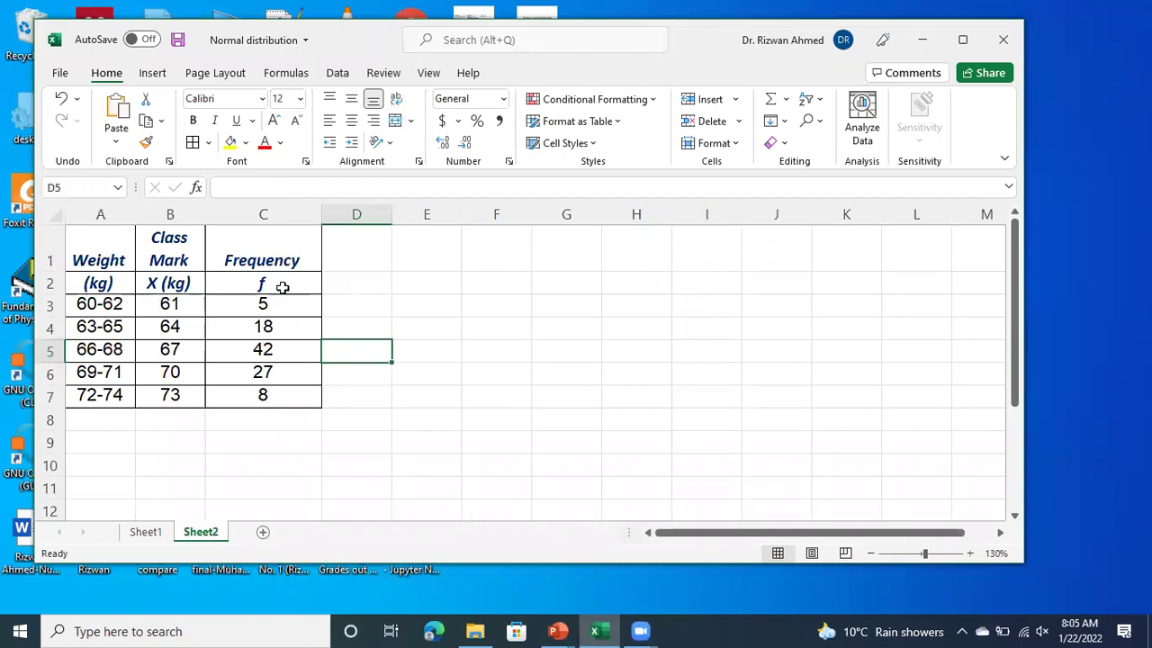
- Insert a new blank equation and place it beside the table, around cell E2
{"action": "left_click", "coordinate": [459, 305]}
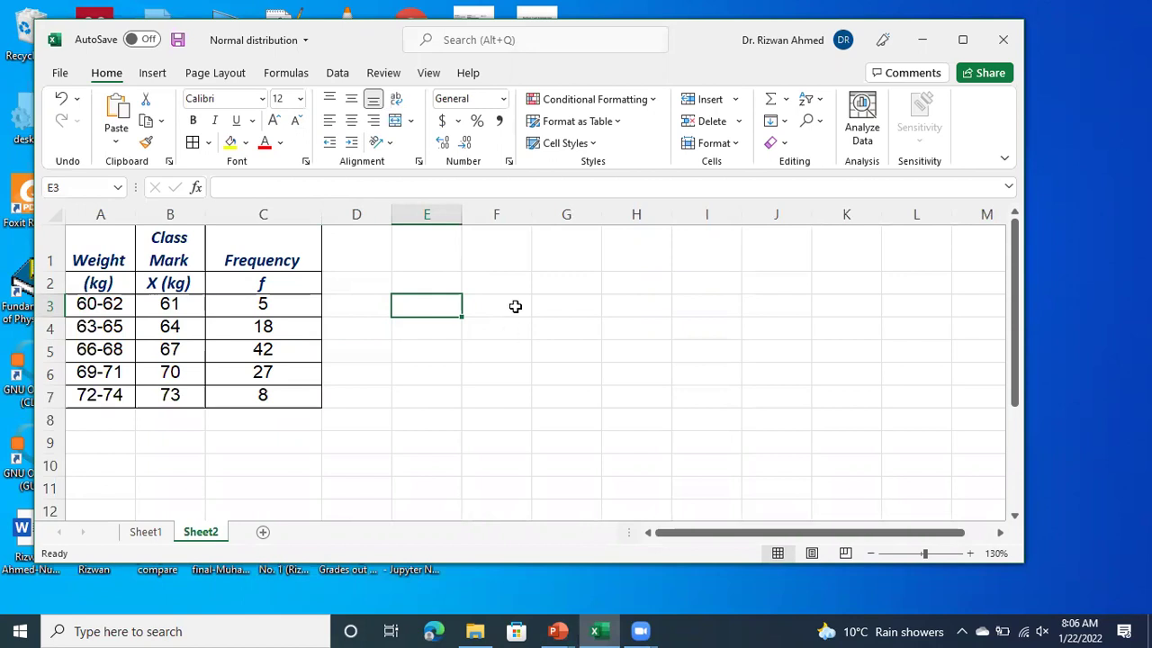
{"action": "left_click", "coordinate": [153, 75]}
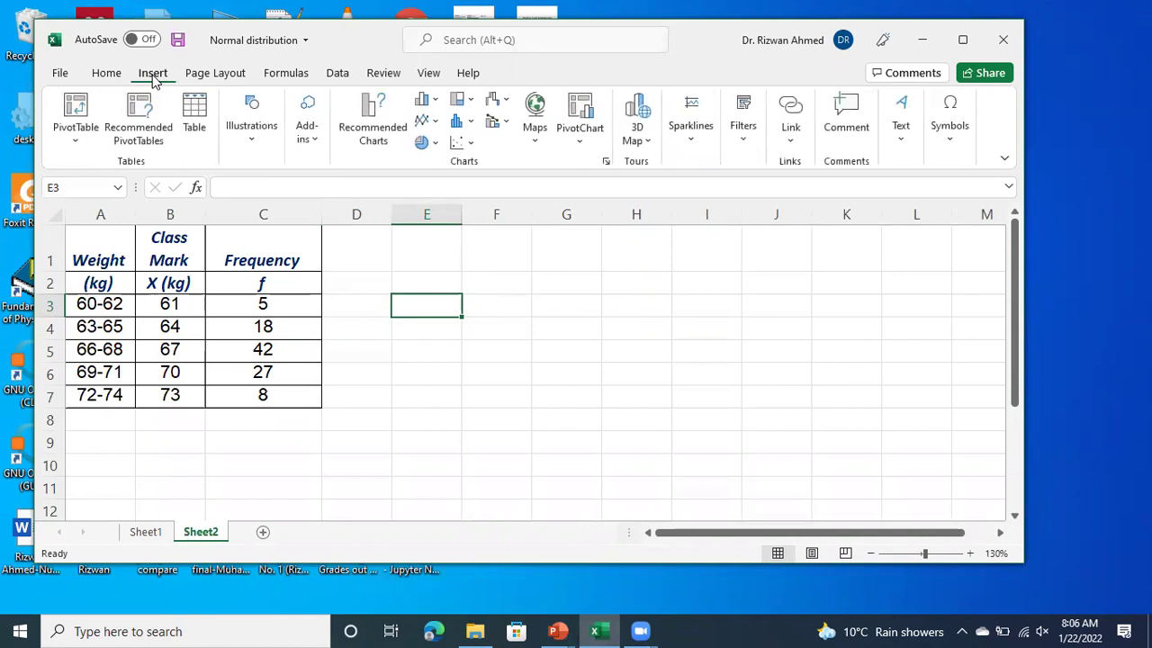
{"action": "left_click", "coordinate": [947, 144]}
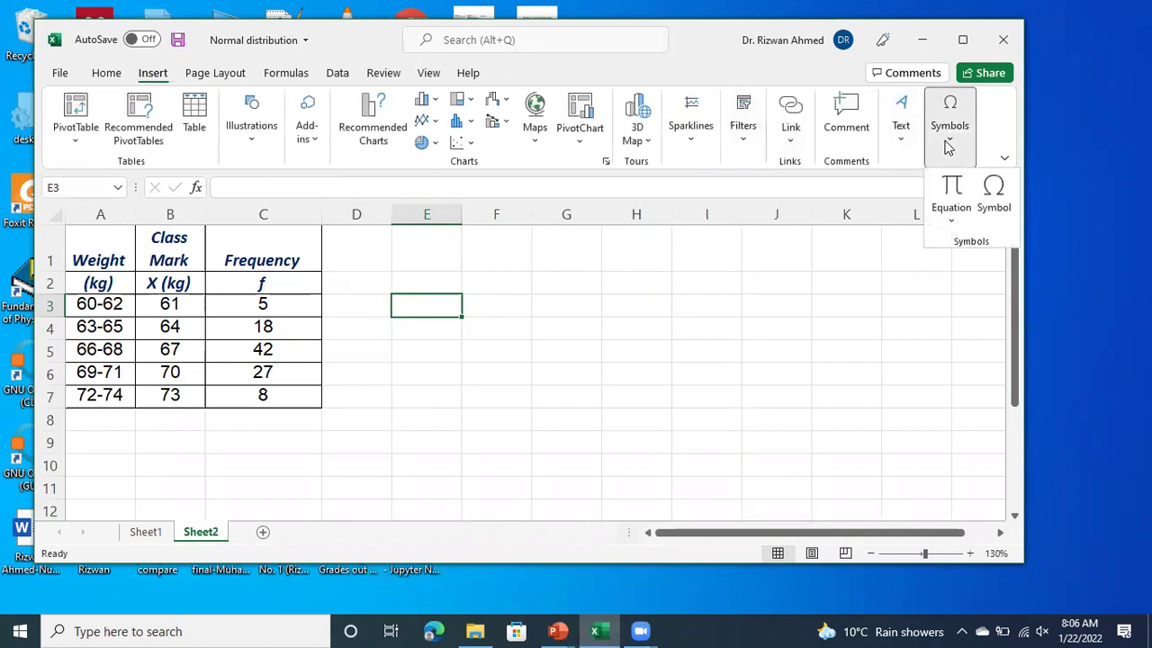
{"action": "left_click", "coordinate": [952, 221]}
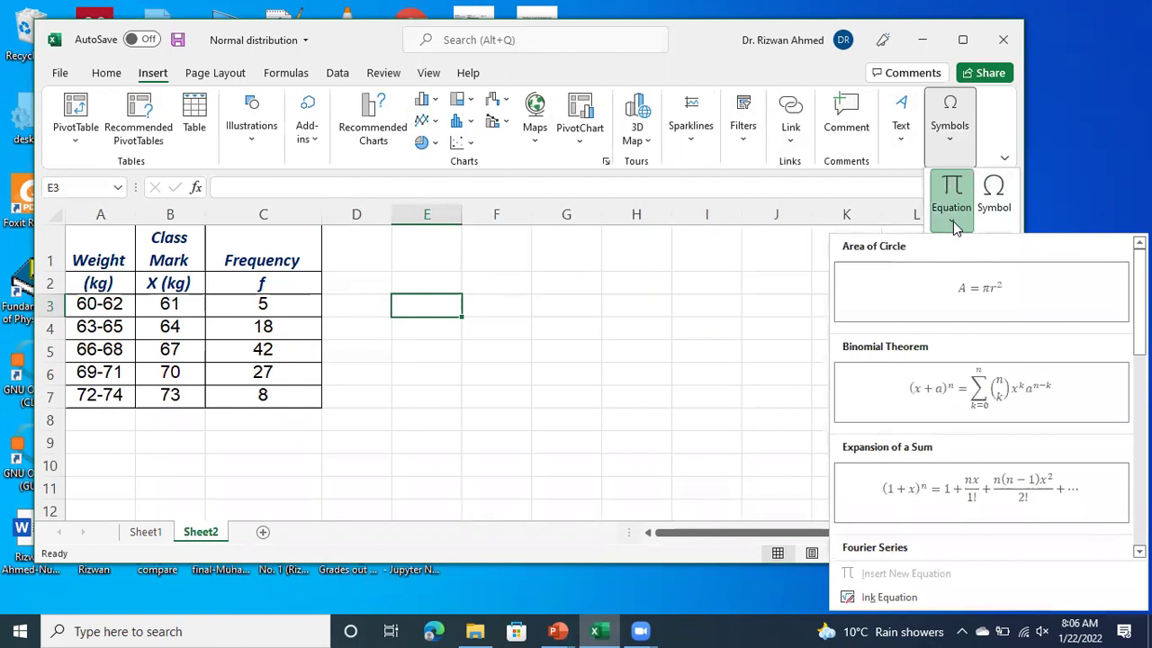
{"action": "left_click", "coordinate": [951, 196]}
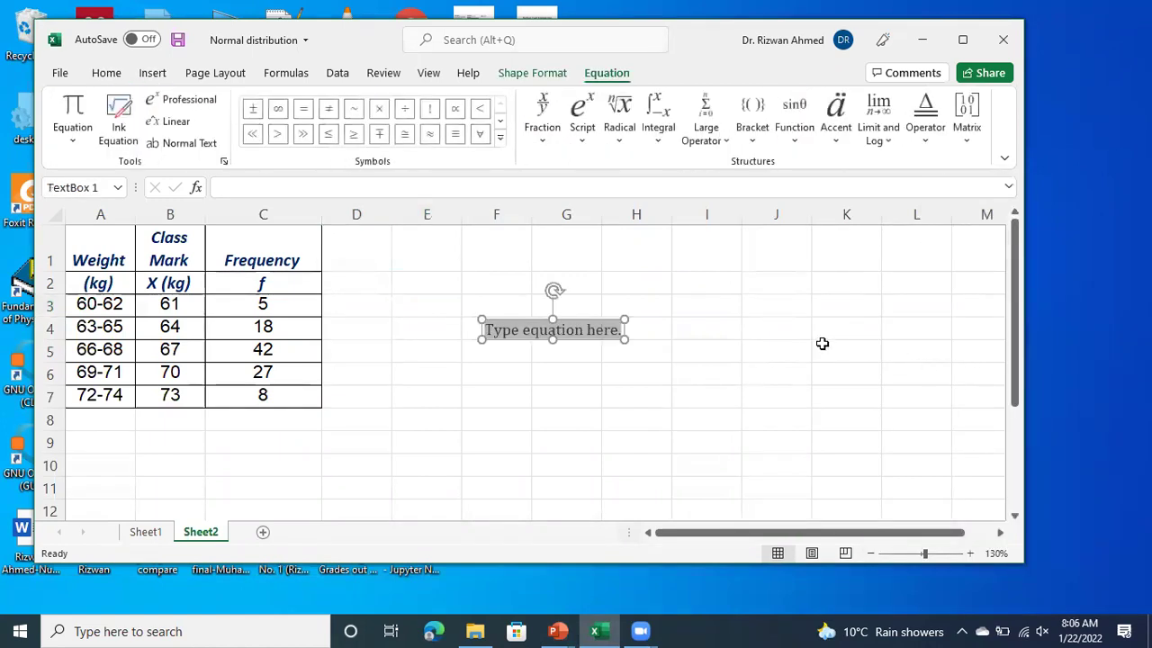
{"action": "left_click", "coordinate": [514, 327]}
{"action": "left_click_drag", "start_coordinate": [439, 272], "coordinate": [412, 280]}
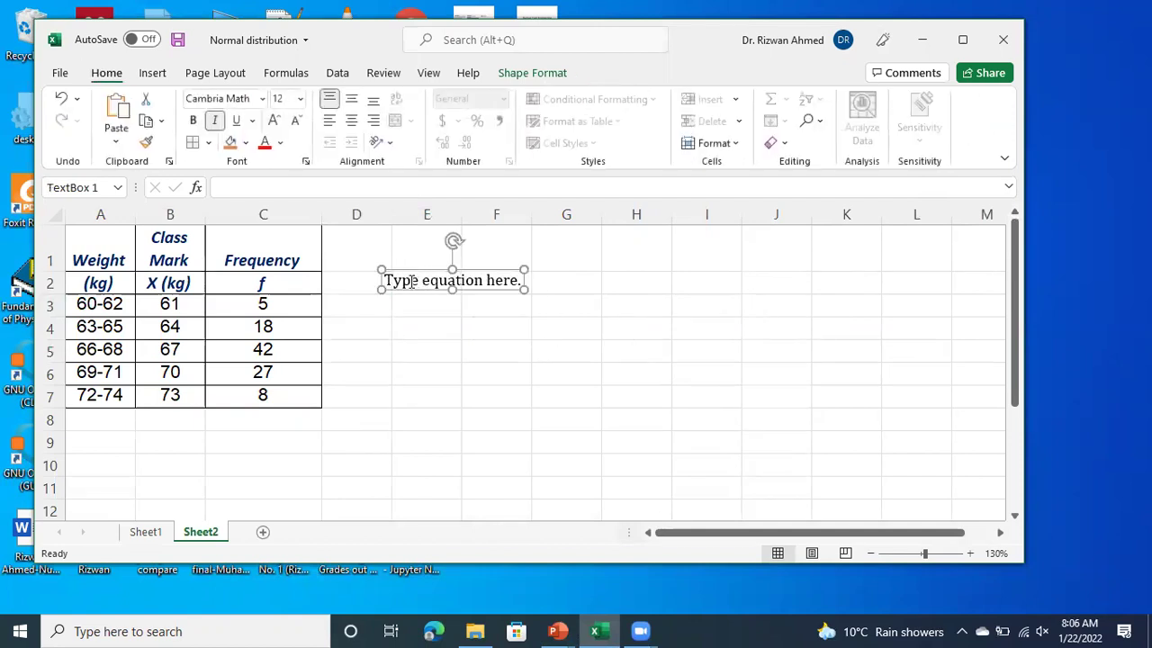
- Replace the equation placeholder with the lowercase Greek letter μ followed by an equals sign
{"action": "left_click", "coordinate": [413, 281]}
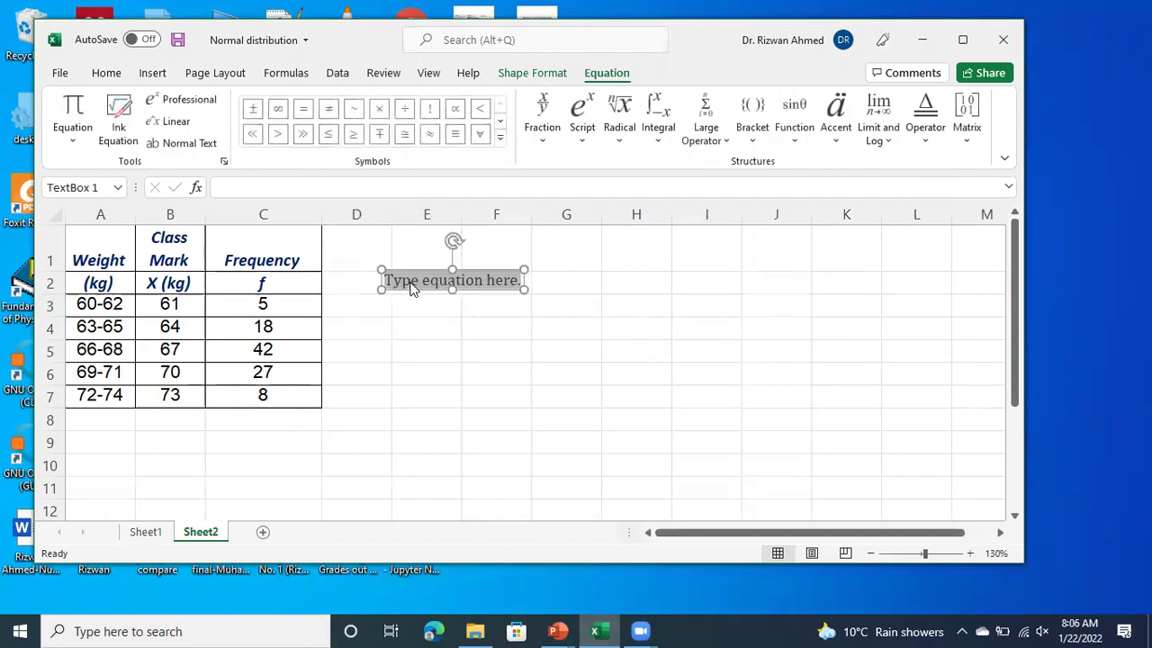
{"action": "left_click", "coordinate": [499, 135]}
{"action": "left_click", "coordinate": [490, 107]}
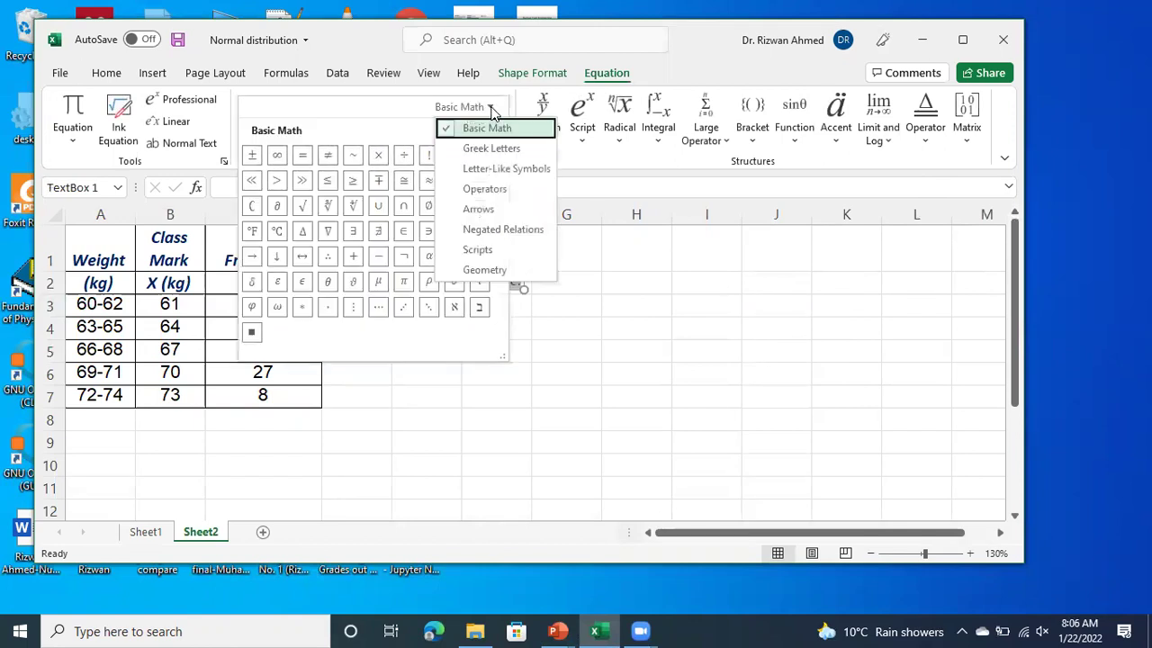
{"action": "left_click", "coordinate": [491, 148]}
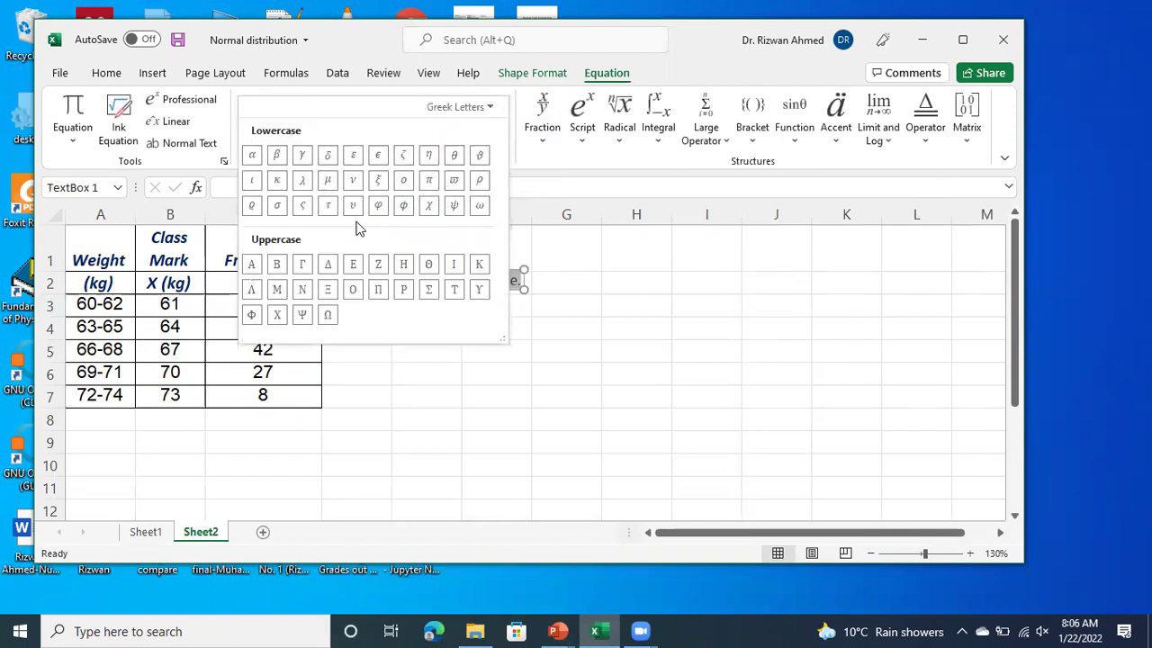
{"action": "left_click", "coordinate": [330, 183]}
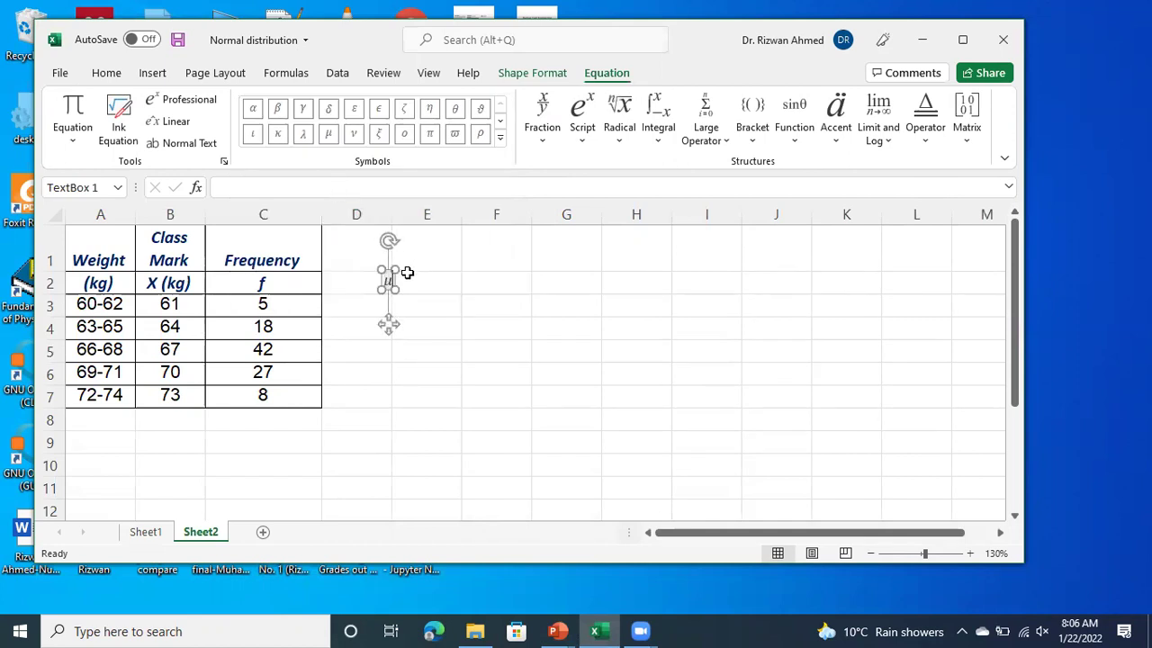
{"action": "type", "text": "="}
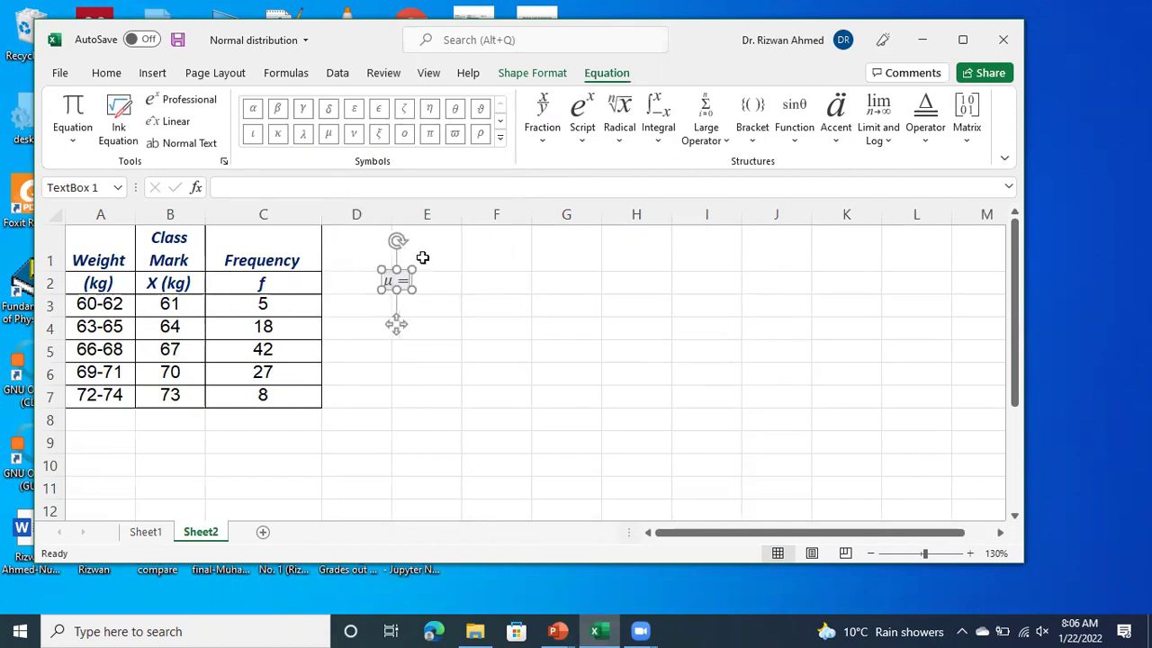
- Add a small fraction after the equals sign and select its empty numerator
{"action": "left_click", "coordinate": [542, 144]}
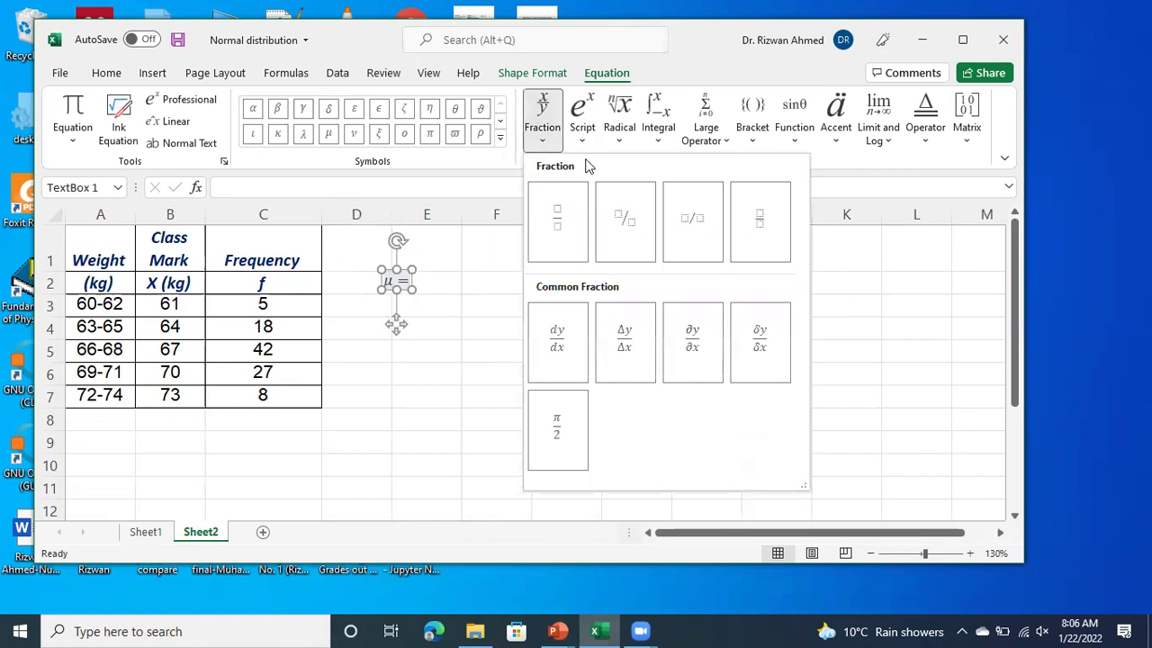
{"action": "left_click", "coordinate": [762, 221]}
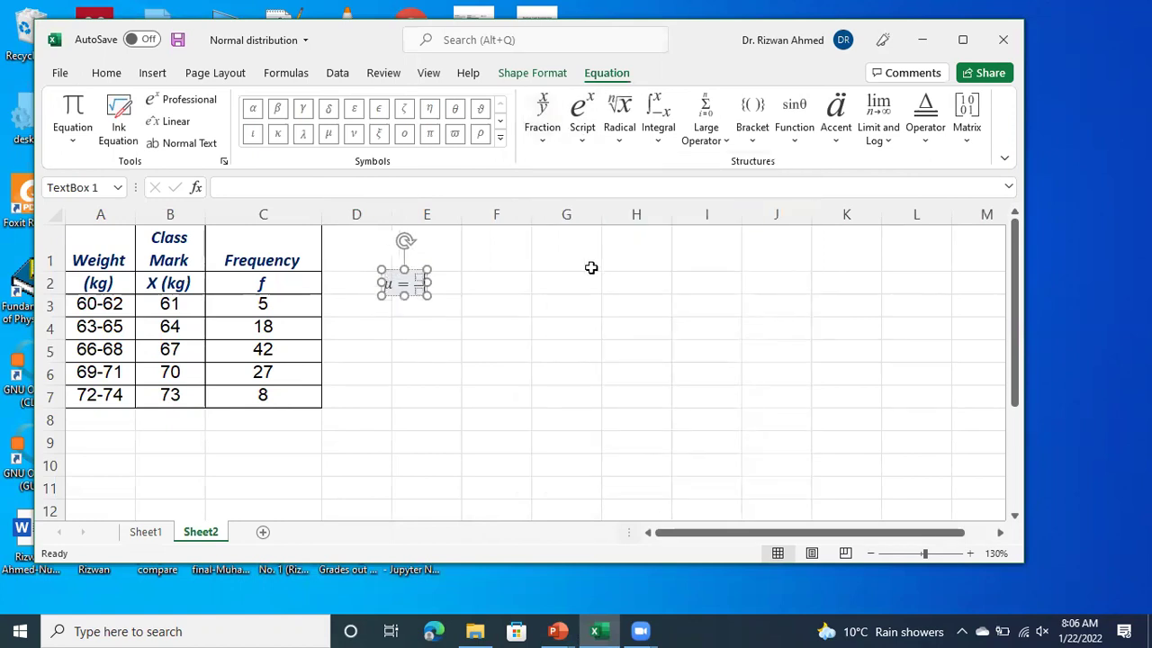
{"action": "left_click", "coordinate": [415, 279]}
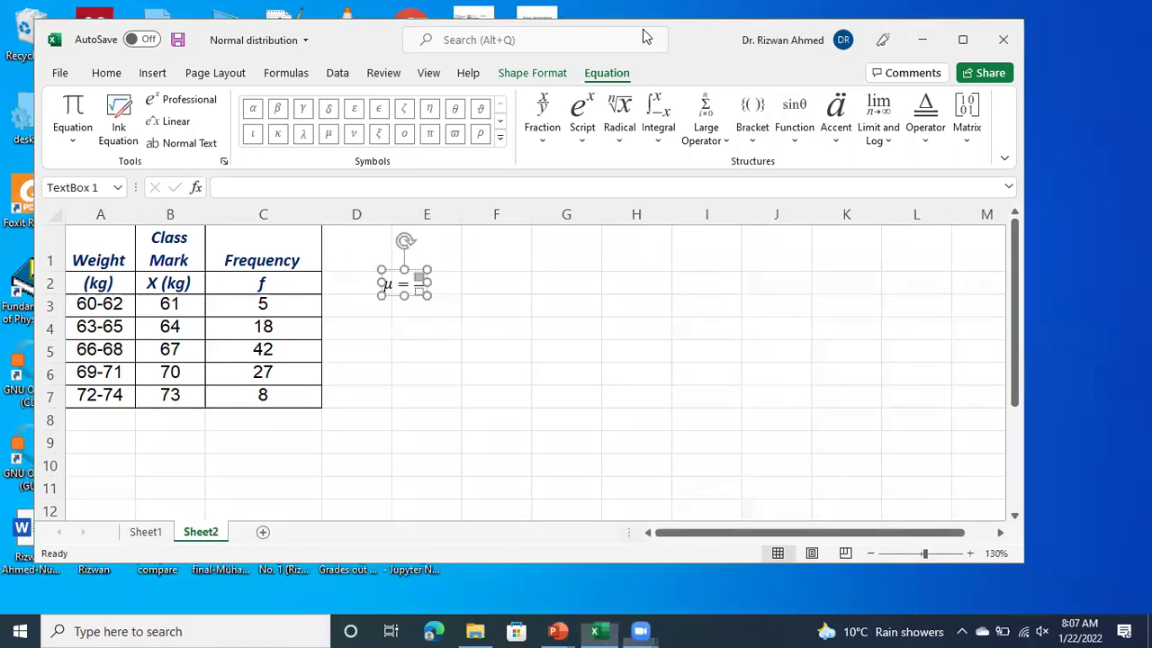
{"action": "left_click", "coordinate": [609, 197]}
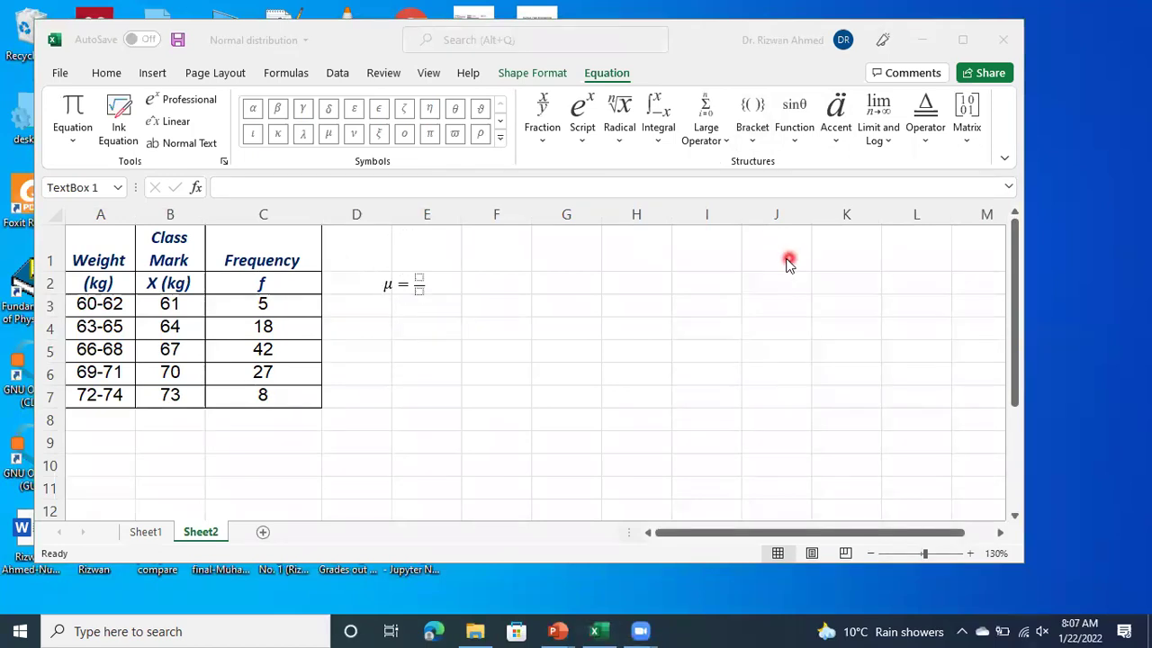
{"action": "left_click", "coordinate": [719, 268]}
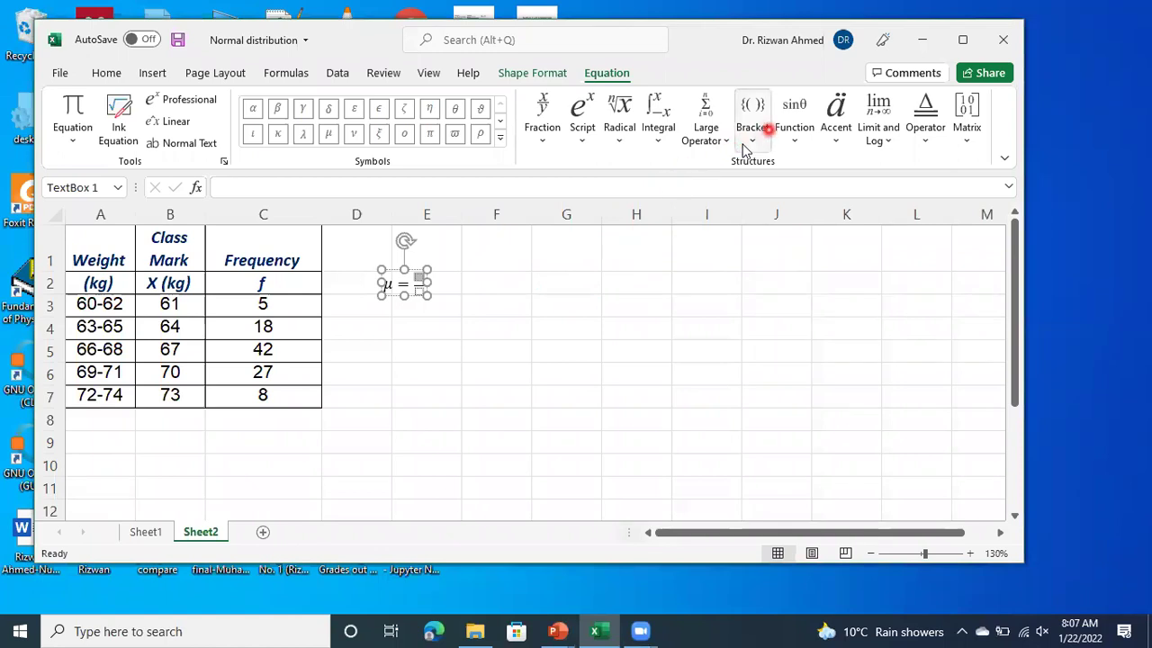
{"action": "left_click", "coordinate": [869, 89]}
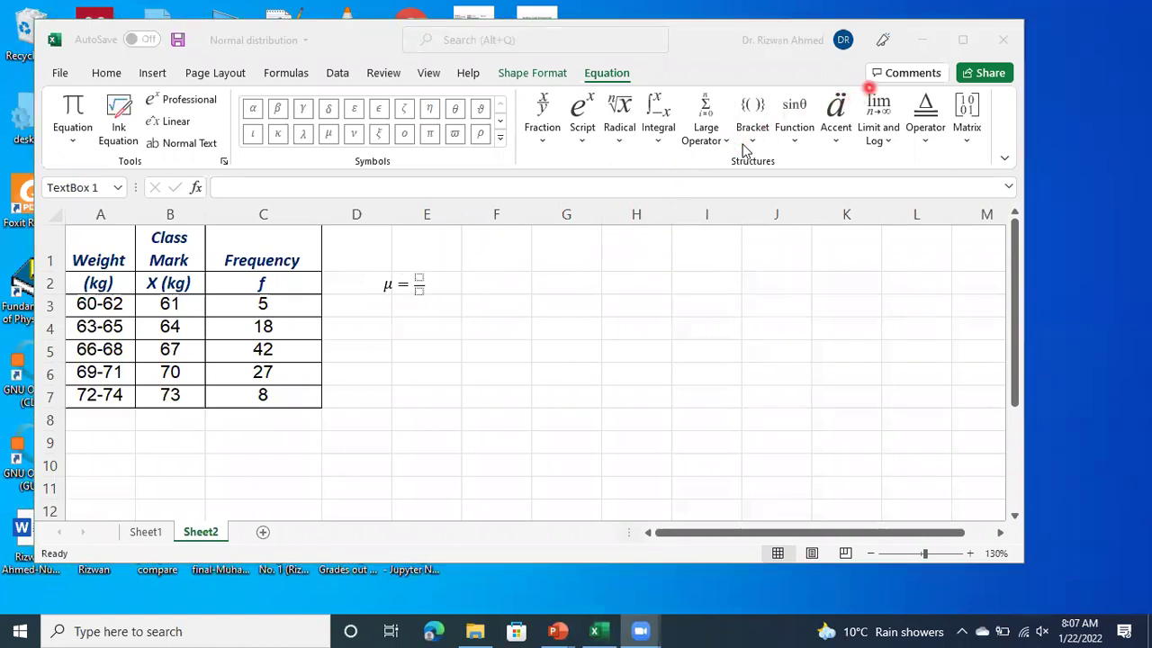
- Insert a summation with limits into the fraction's numerator
{"action": "left_click", "coordinate": [708, 111]}
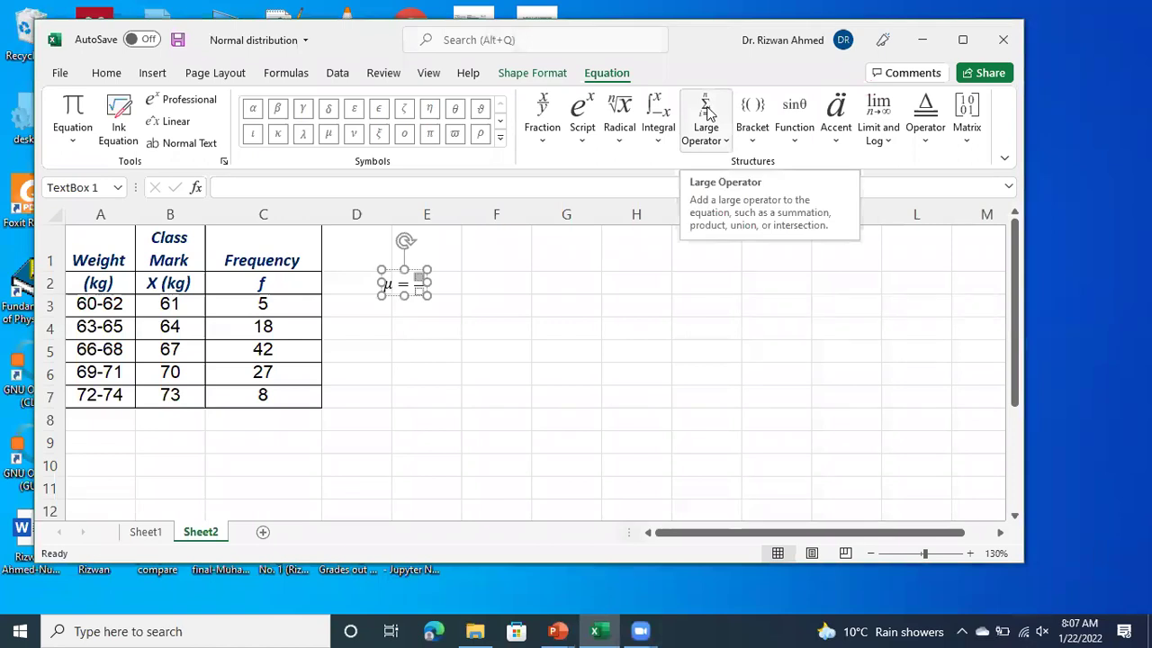
{"action": "left_click", "coordinate": [726, 135]}
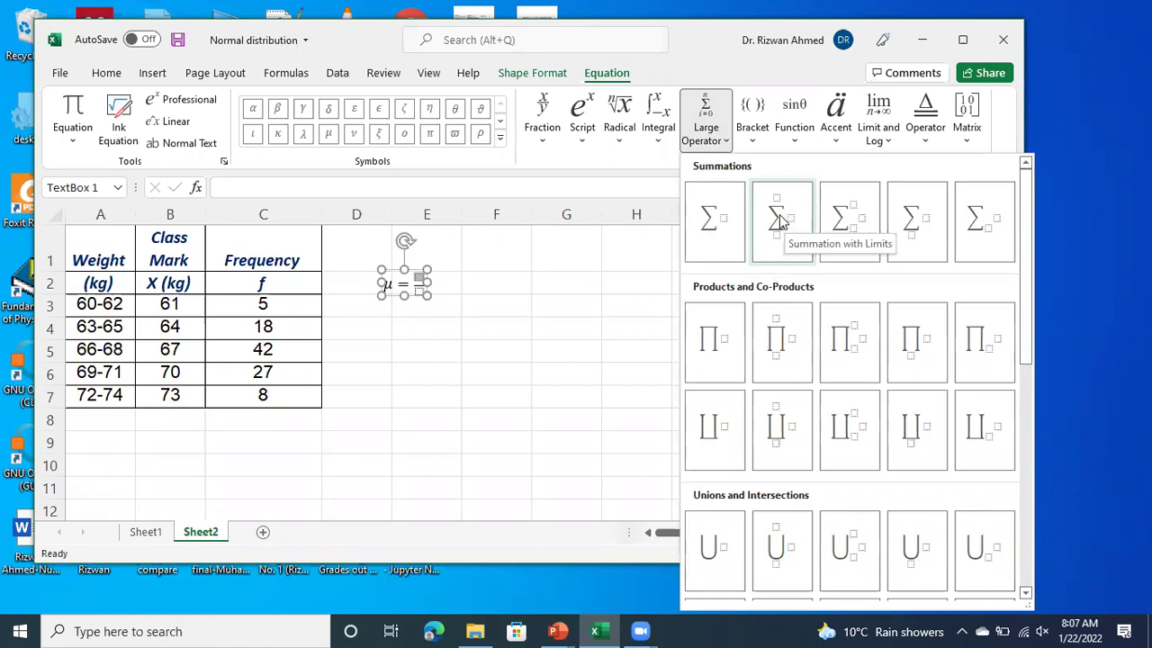
{"action": "left_click", "coordinate": [782, 220]}
- Enter f with subscript k followed by x with subscript k as the terms being summed
{"action": "left_click", "coordinate": [438, 280]}
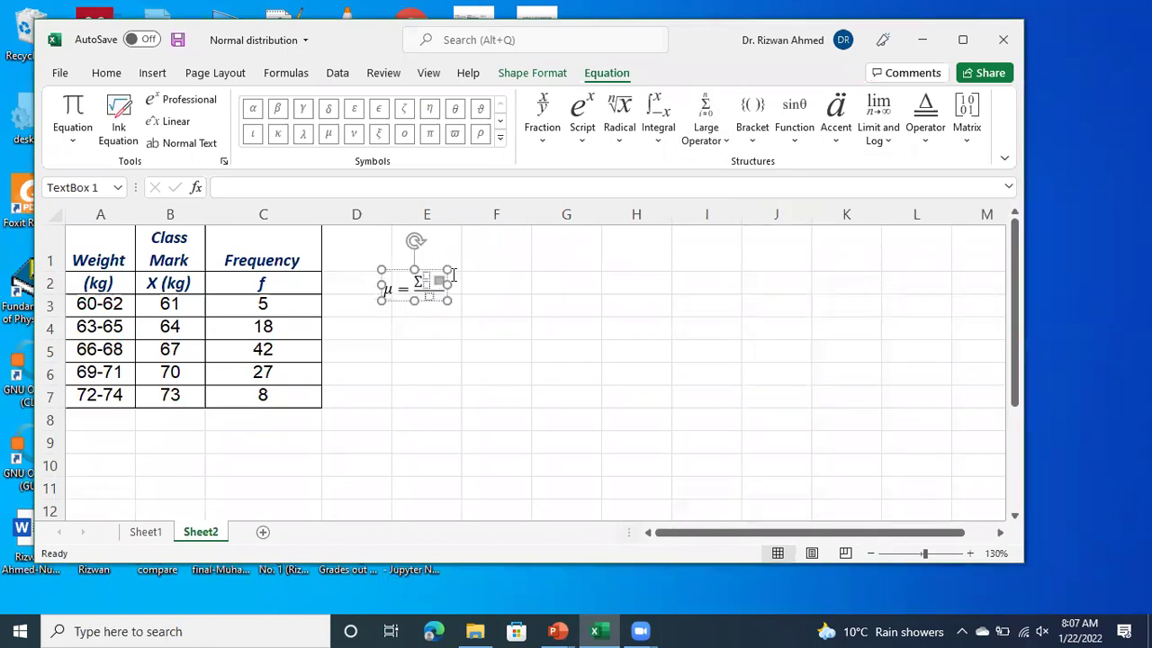
{"action": "left_click", "coordinate": [579, 132]}
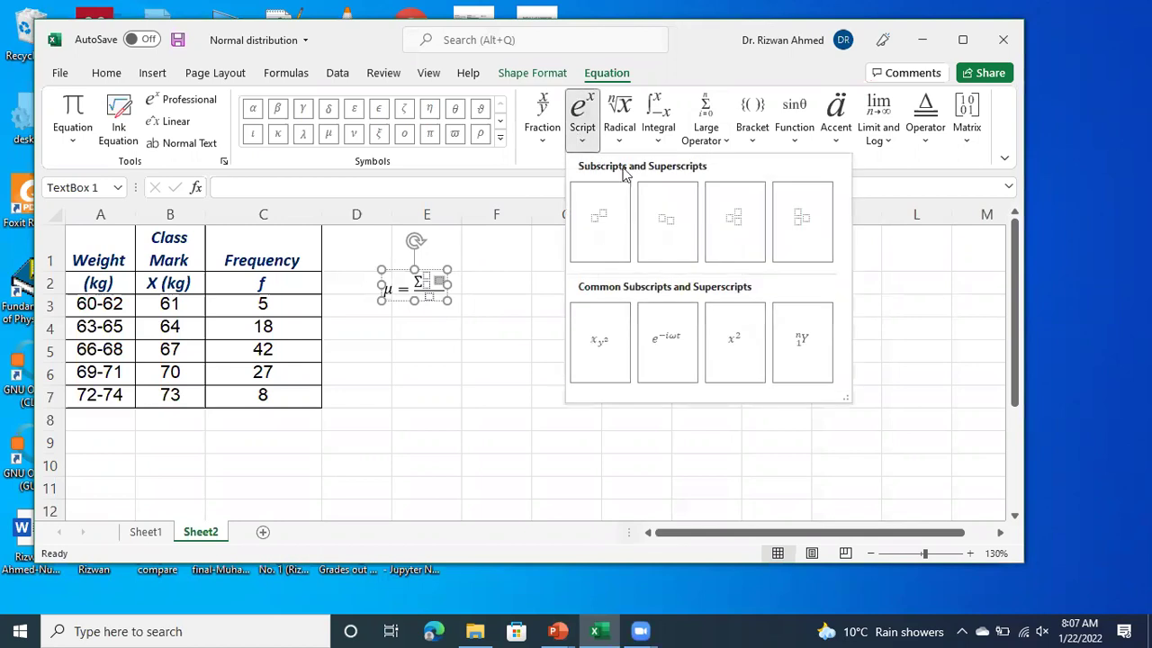
{"action": "left_click", "coordinate": [669, 225]}
{"action": "type", "text": "f"}
{"action": "left_click", "coordinate": [446, 284]}
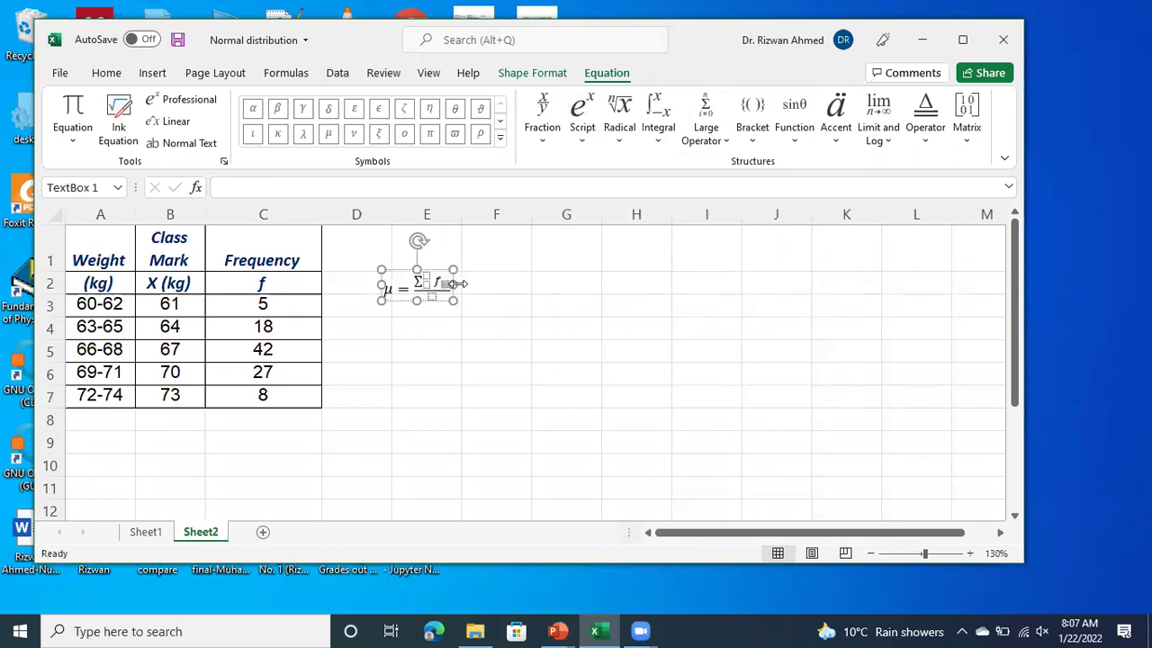
{"action": "type", "text": "x"}
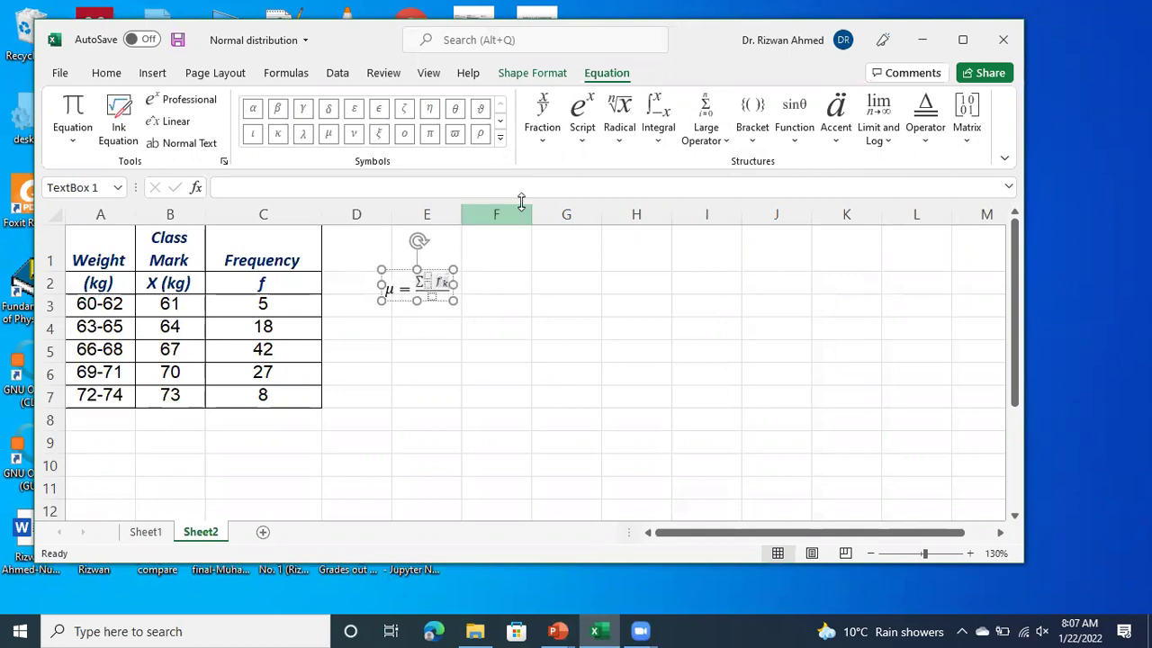
{"action": "left_click", "coordinate": [581, 137]}
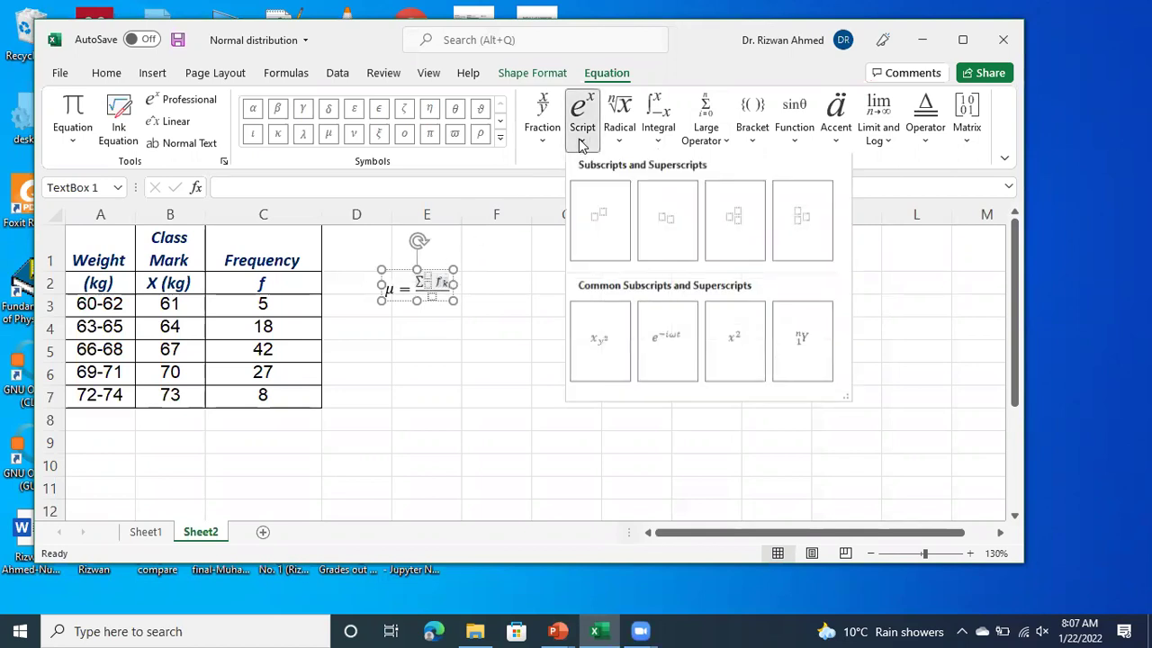
{"action": "left_click", "coordinate": [666, 224]}
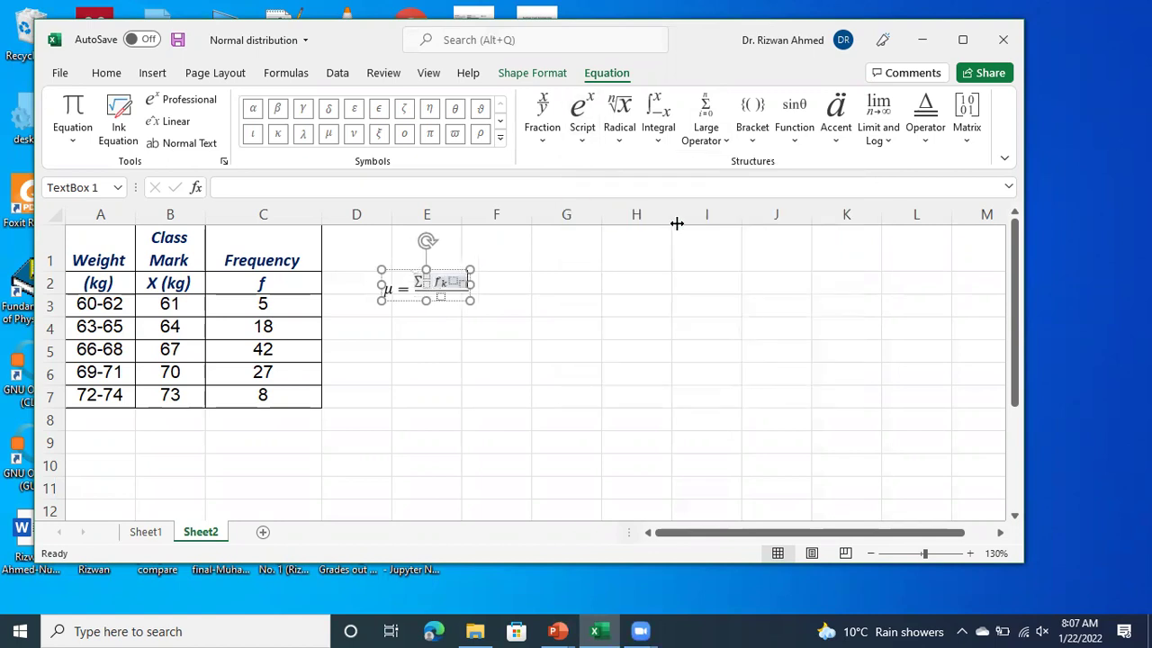
{"action": "type", "text": "x_i"}
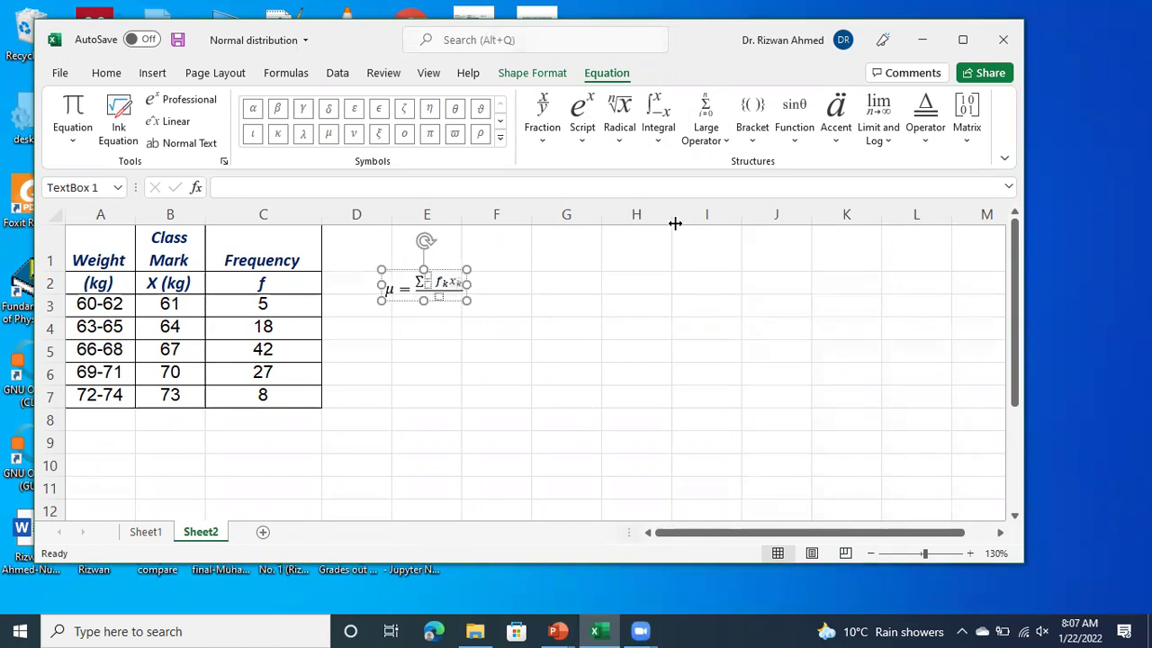
- Set the summation's lower limit to k=1 and its upper limit to nclass
{"action": "left_click", "coordinate": [433, 281]}
{"action": "left_click", "coordinate": [433, 288]}
{"action": "type", "text": "k=1"}
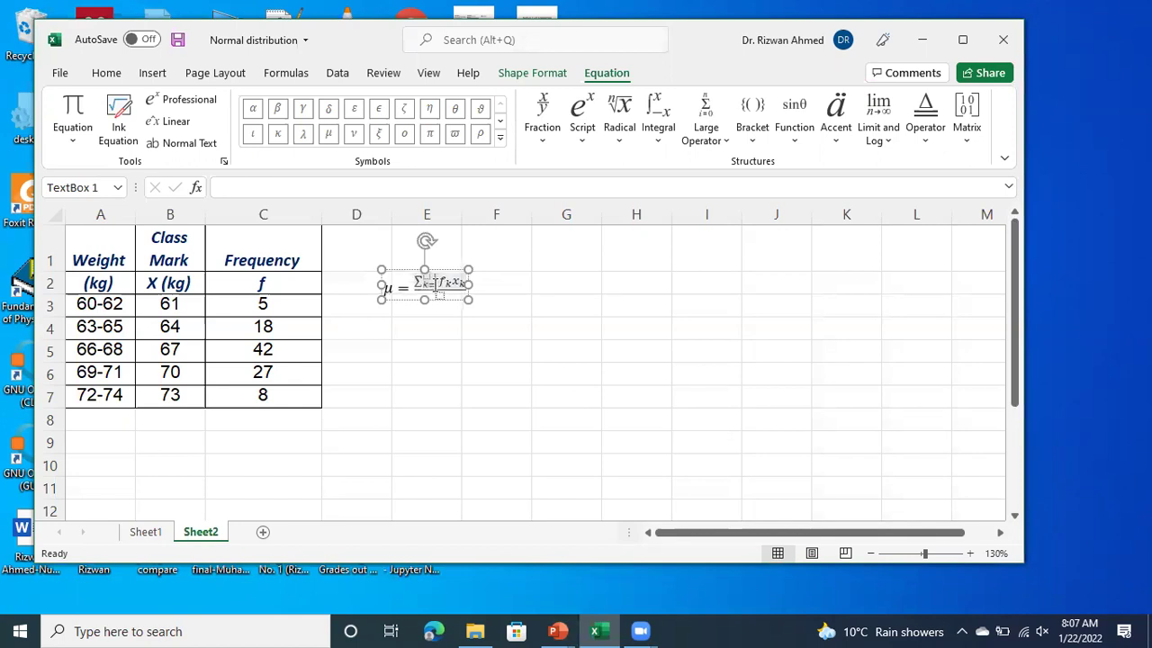
{"action": "key", "text": "Left"}
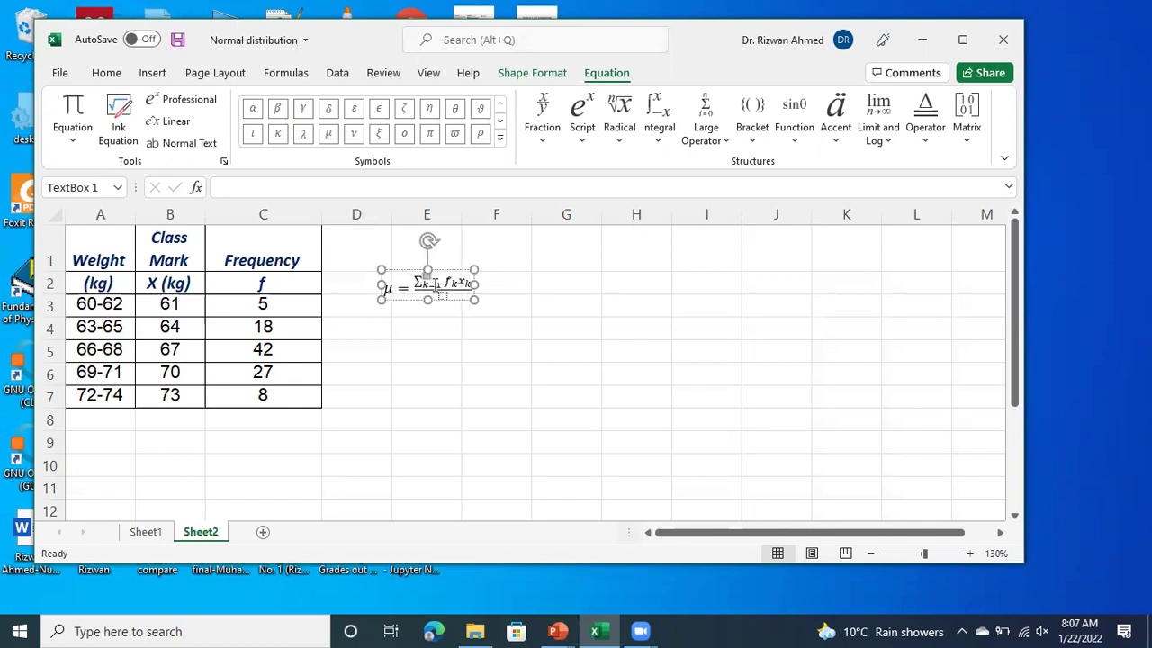
{"action": "type", "text": "nclass"}
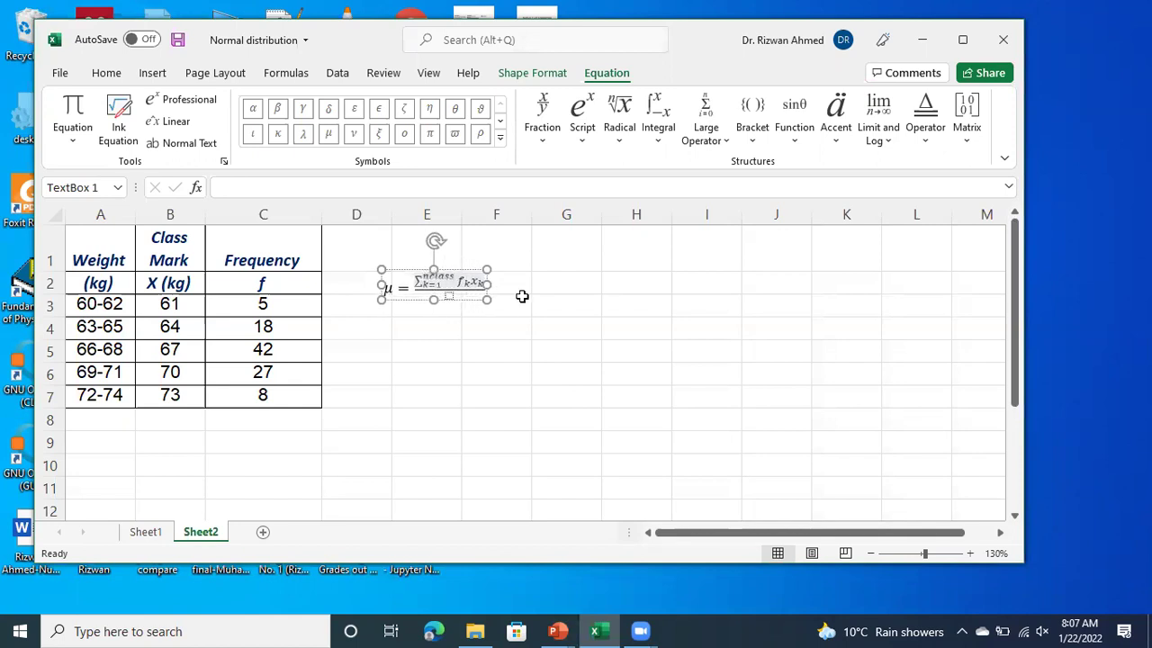
{"action": "left_click", "coordinate": [449, 294]}
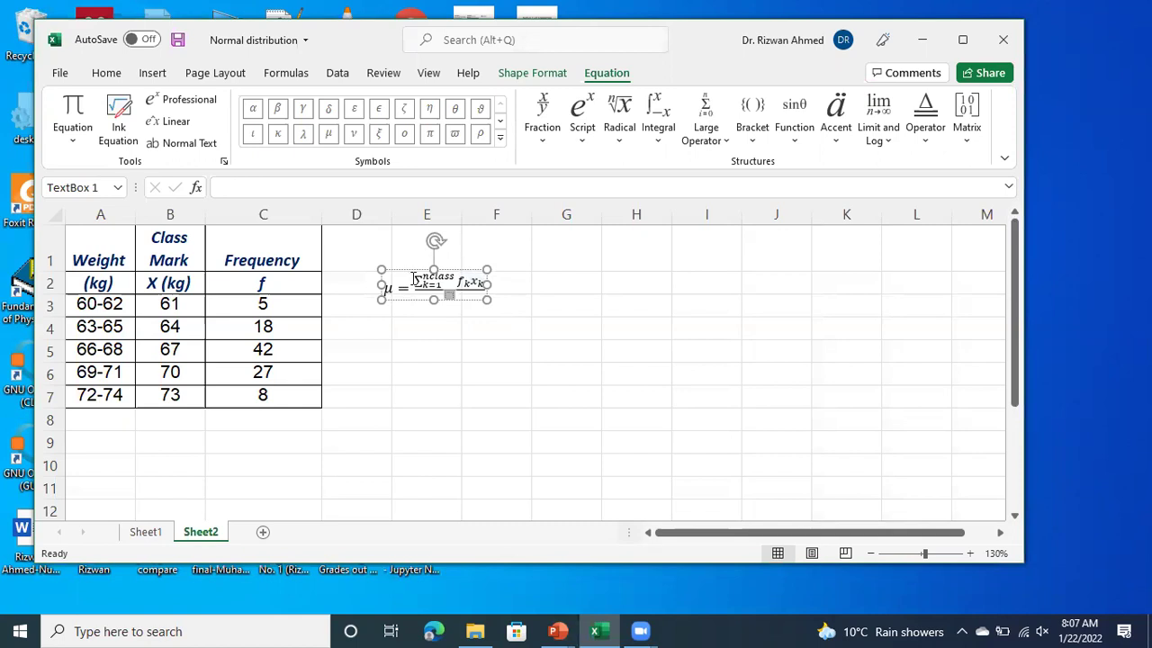
{"action": "left_click_drag", "start_coordinate": [416, 280], "coordinate": [438, 281]}
{"action": "left_click", "coordinate": [467, 277]}
{"action": "left_click", "coordinate": [424, 280], "text": "shift"}
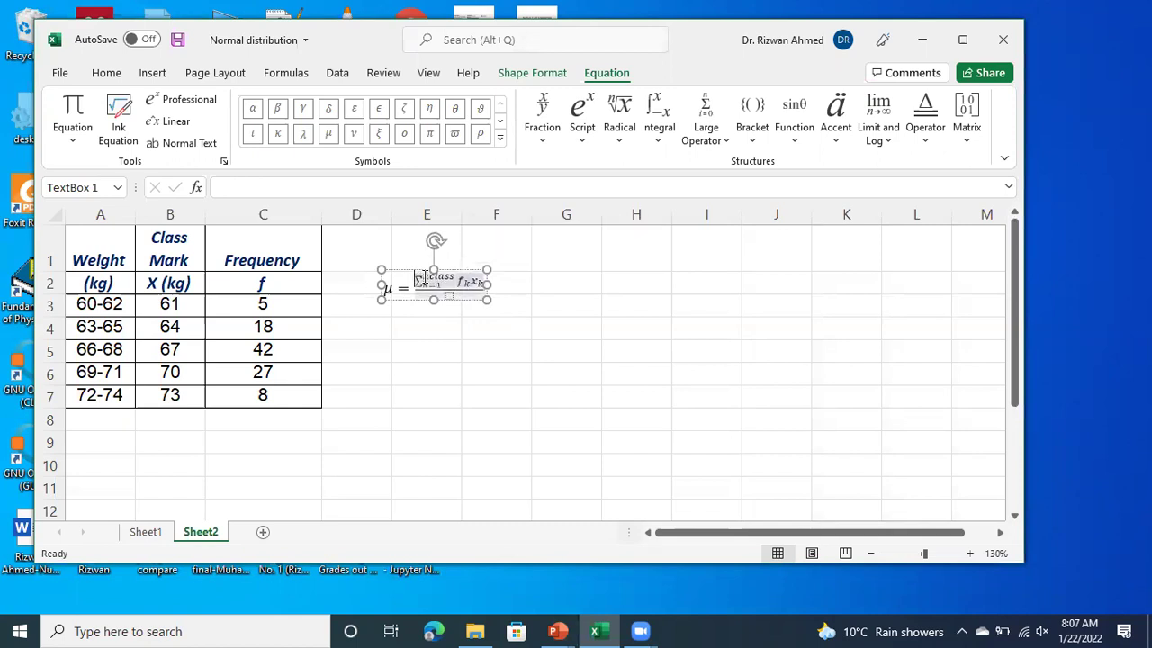
{"action": "left_click", "coordinate": [512, 300]}
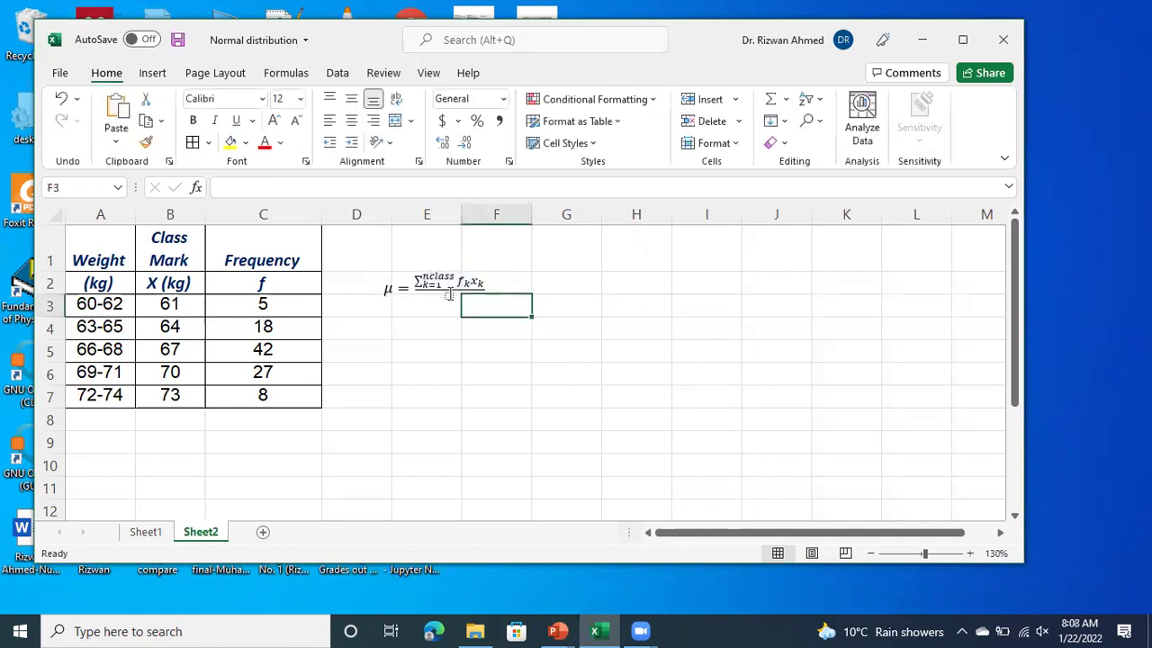
- Insert a summation with lower and upper limits into the fraction's empty denominator
{"action": "left_click", "coordinate": [449, 295]}
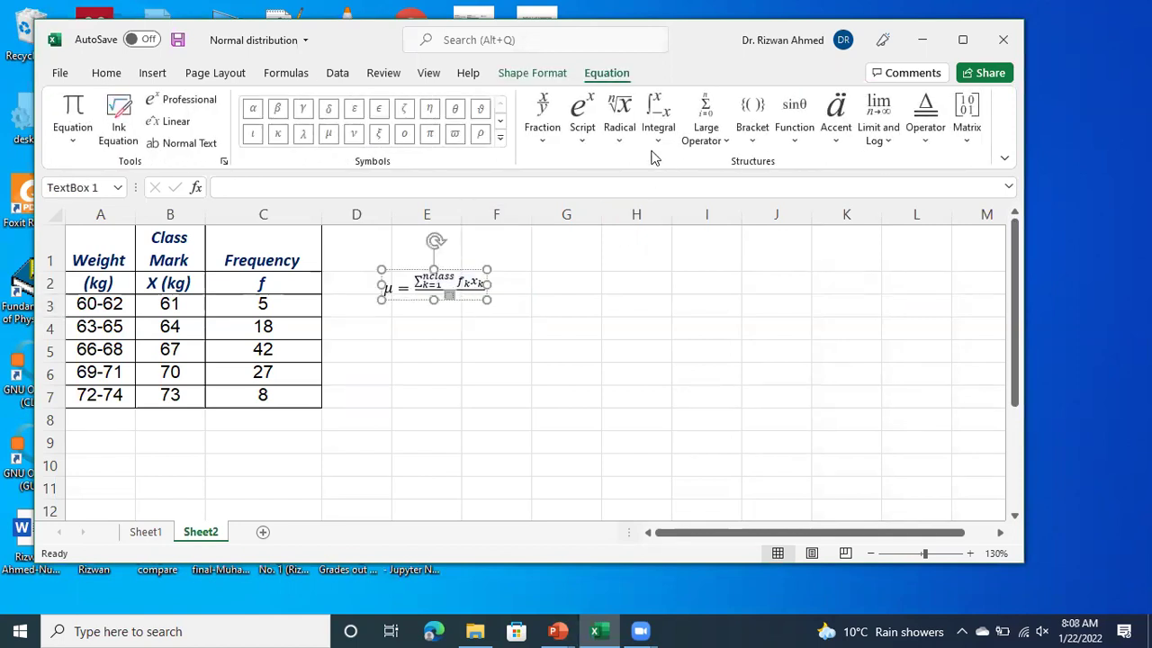
{"action": "left_click", "coordinate": [717, 144]}
{"action": "left_click", "coordinate": [789, 216]}
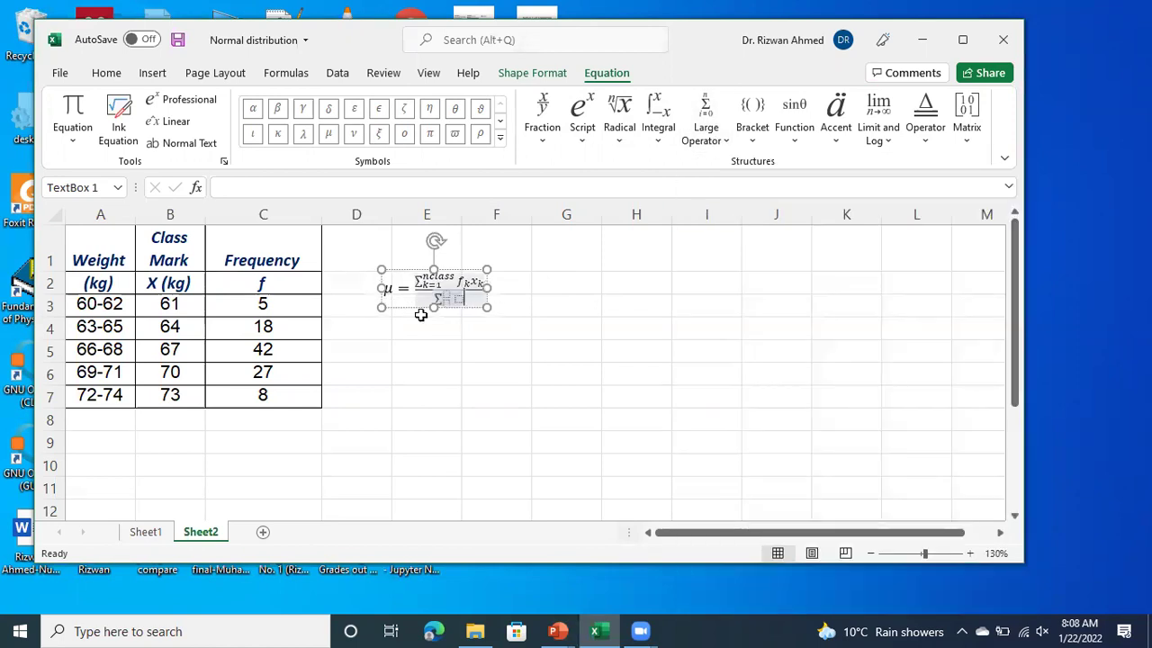
- Enter f with subscript k as the term being summed in the denominator
{"action": "left_click", "coordinate": [460, 297]}
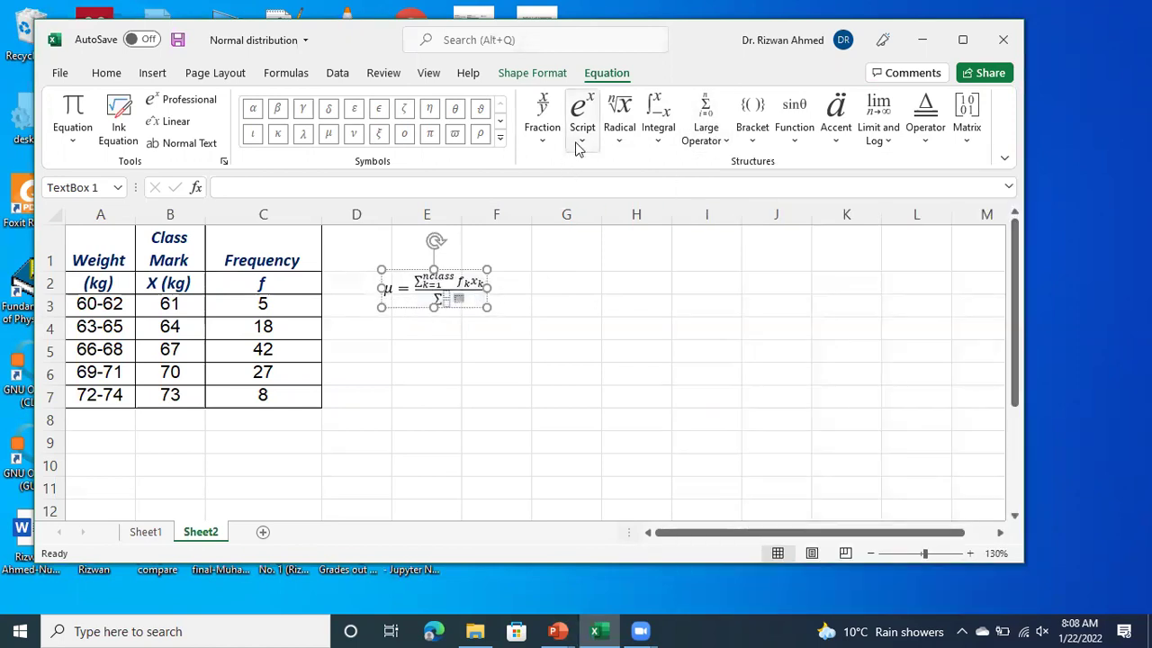
{"action": "left_click", "coordinate": [582, 126]}
{"action": "left_click", "coordinate": [667, 225]}
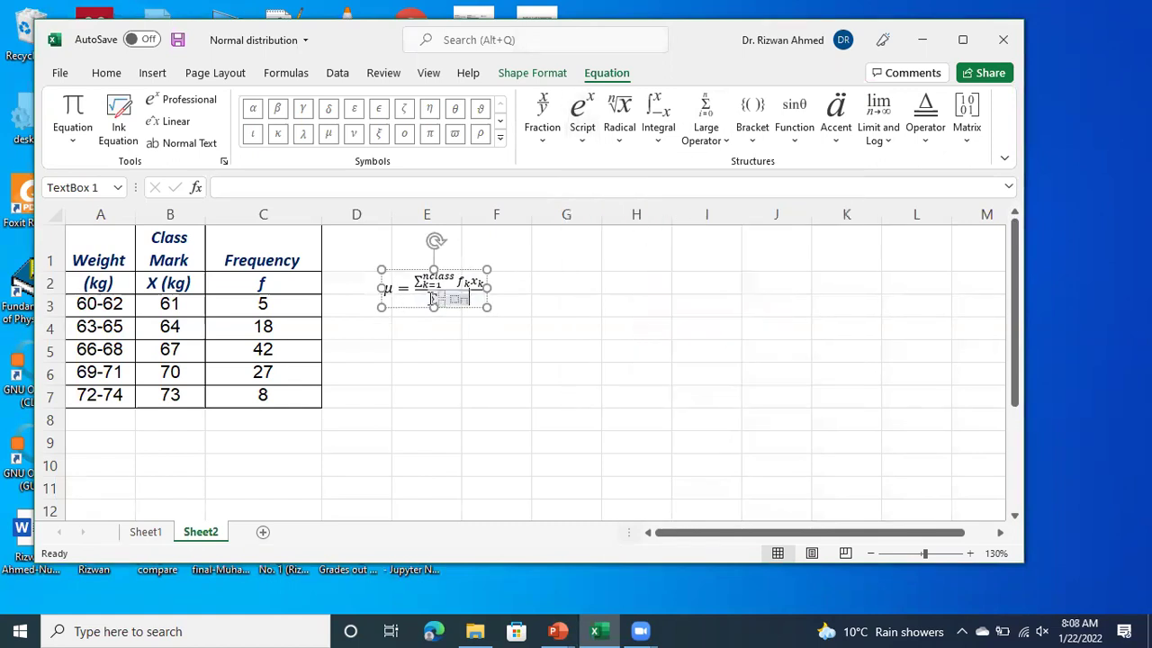
{"action": "type", "text": "f_"}
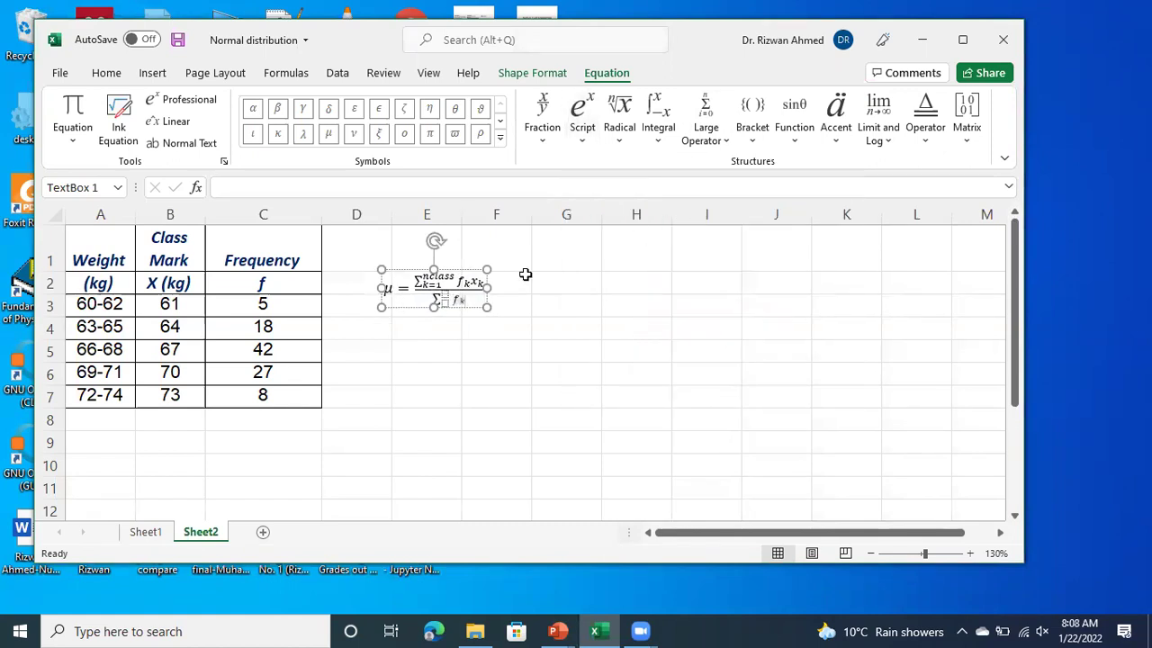
{"action": "type", "text": "k"}
- Set the denominator summation's lower limit to k=1 and its upper limit to k=nclass, and leave the equation
{"action": "type", "text": "k"}
{"action": "type", "text": "="}
{"action": "type", "text": "nclass"}
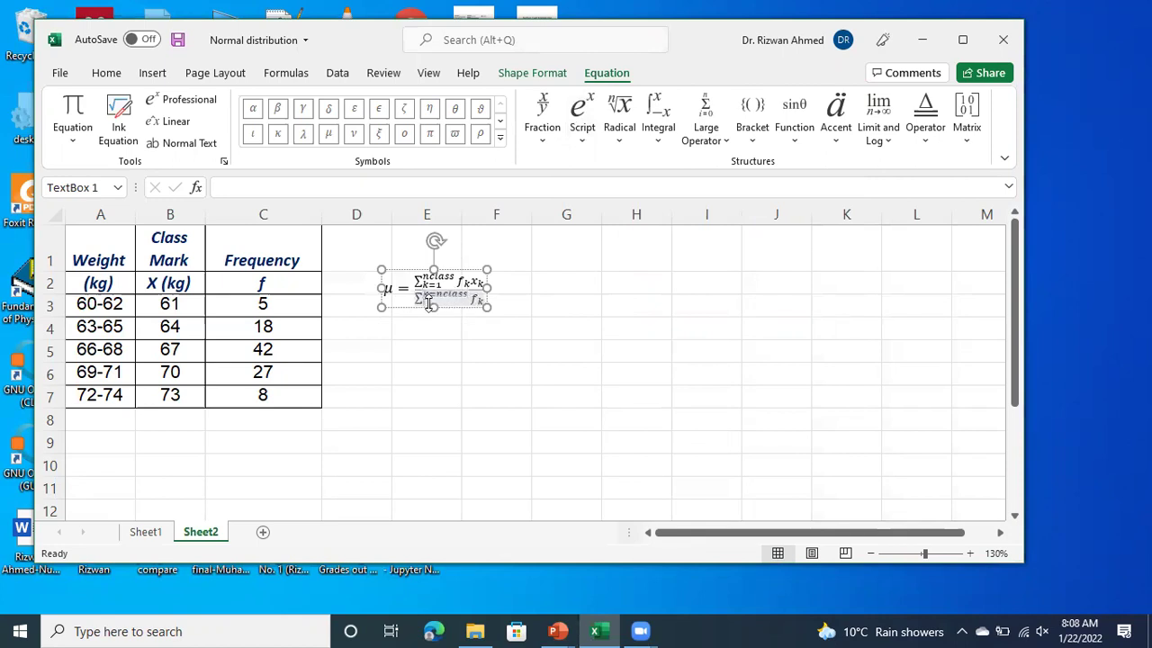
{"action": "left_click", "coordinate": [429, 305]}
{"action": "left_click", "coordinate": [429, 304]}
{"action": "left_click", "coordinate": [566, 324]}
{"action": "left_click", "coordinate": [576, 258]}
- Move the mean formula's box up to row 1 in columns D and E, next to the table header
{"action": "left_click", "coordinate": [466, 285]}
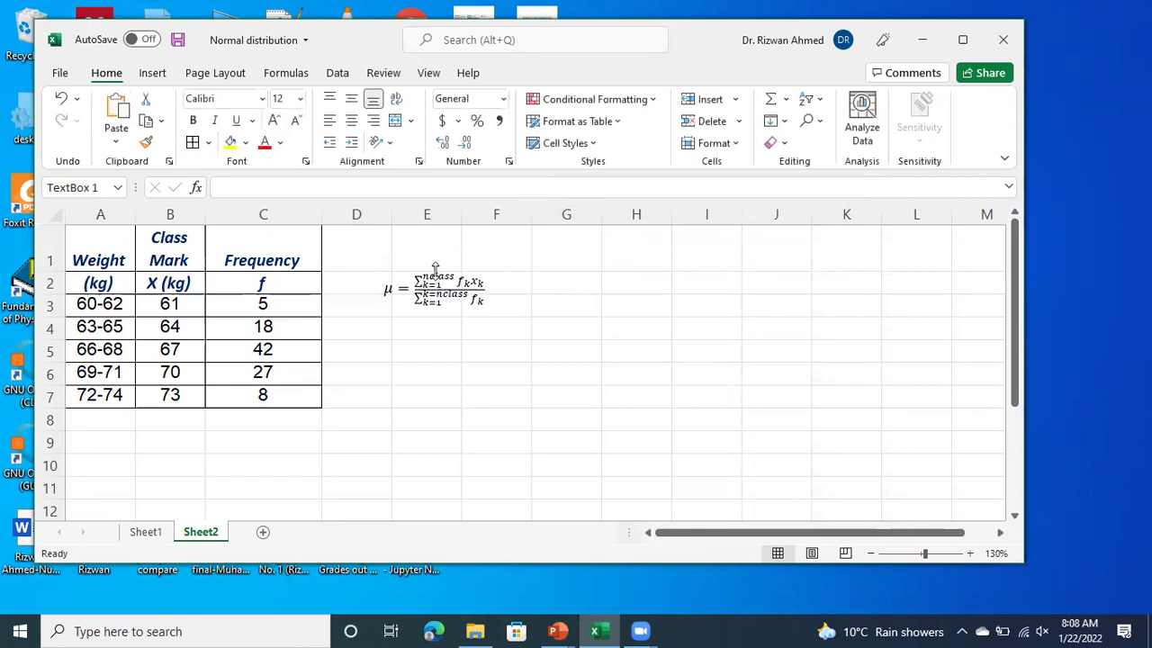
{"action": "left_click_drag", "start_coordinate": [420, 266], "coordinate": [391, 232]}
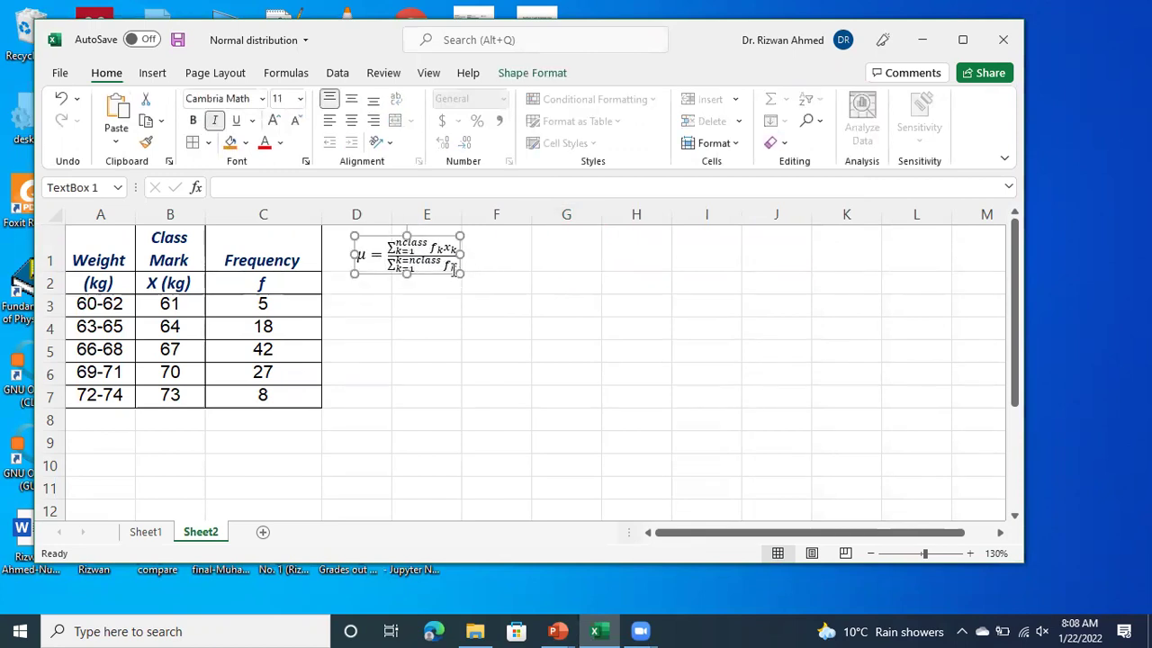
- Set the mean formula's font size to 20 and widen its box to extend into column G
{"action": "left_click", "coordinate": [301, 99]}
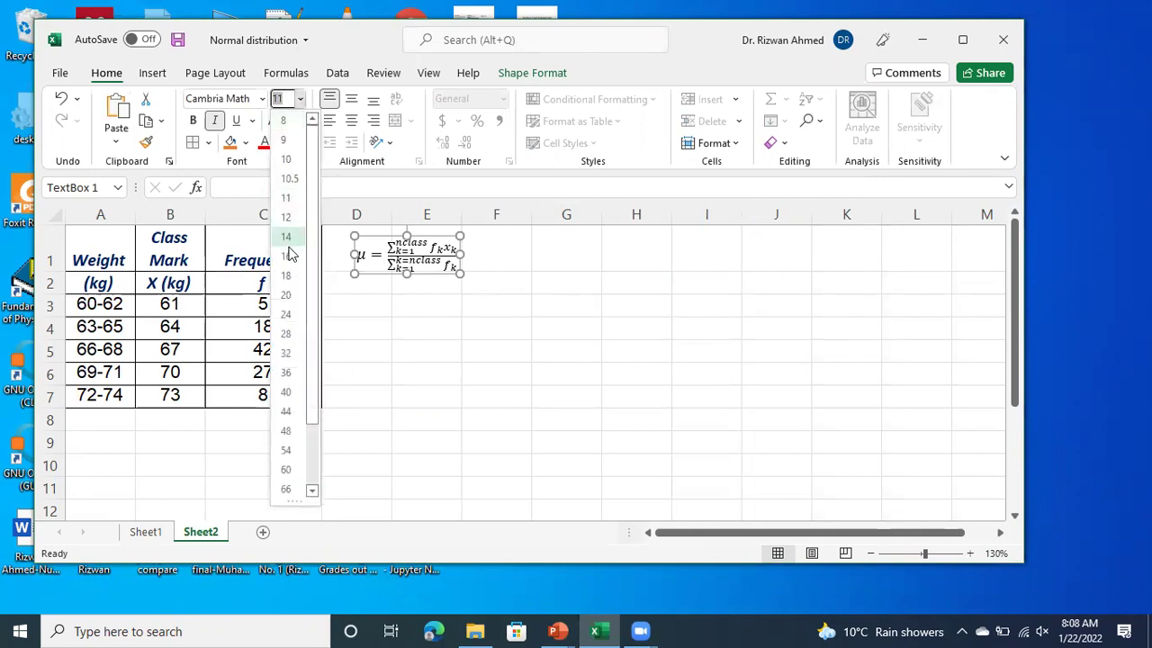
{"action": "left_click", "coordinate": [287, 294]}
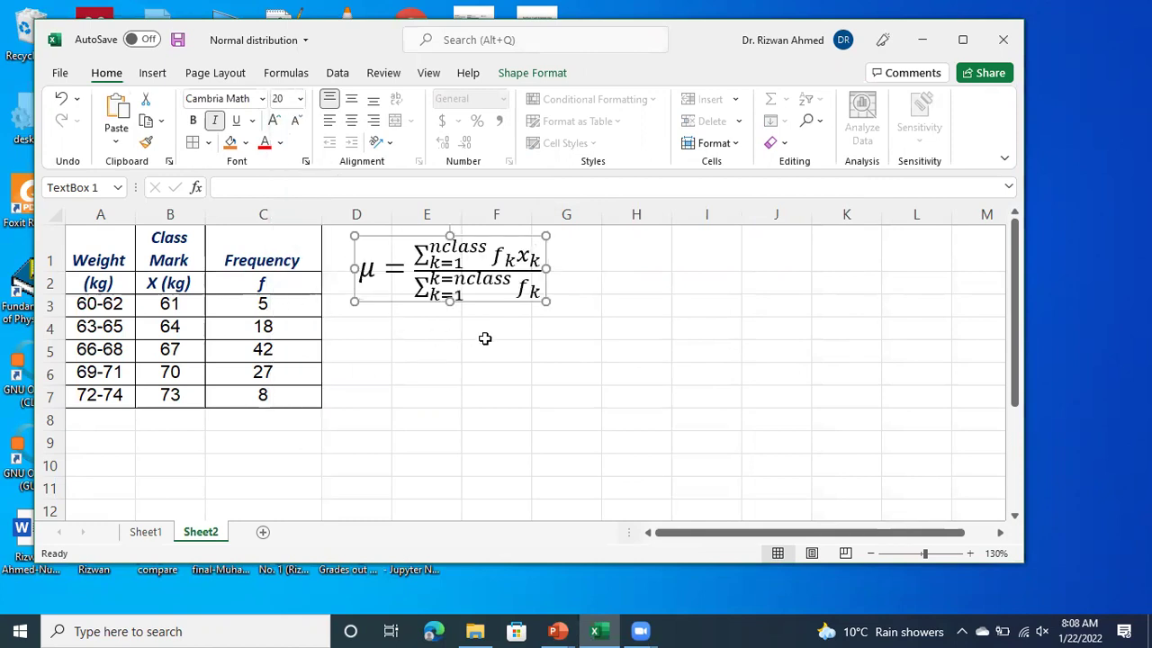
{"action": "left_click_drag", "start_coordinate": [543, 303], "coordinate": [571, 324]}
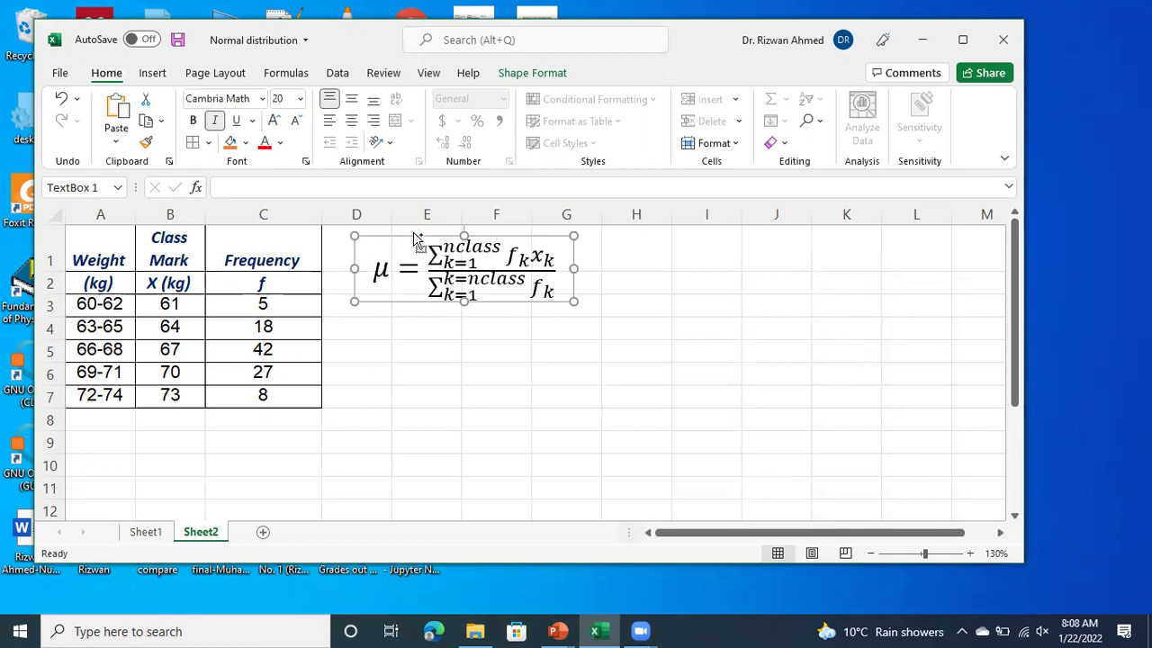
- Place a copy of the mean formula's box below the original, around rows 5 to 7
{"action": "left_click_drag", "start_coordinate": [415, 238], "coordinate": [436, 329]}
{"action": "left_click_drag", "start_coordinate": [440, 402], "coordinate": [411, 414]}
- Replace the μ before the equals sign in the copied formula with the Greek letter σ
{"action": "left_click", "coordinate": [447, 373]}
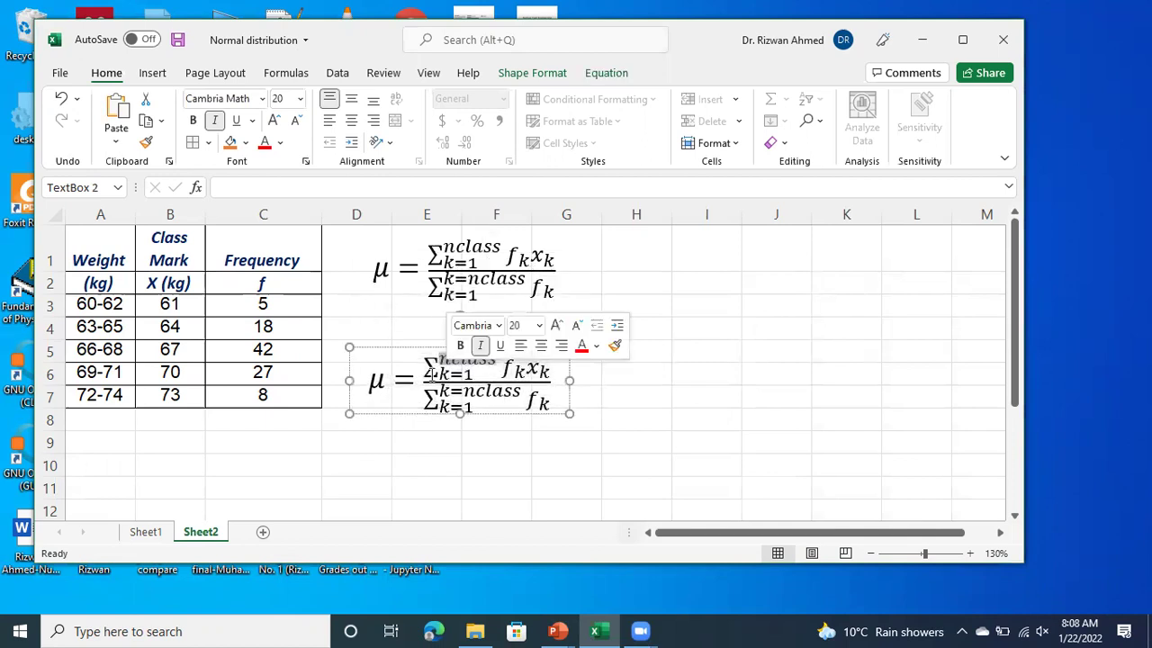
{"action": "double_click", "coordinate": [432, 373]}
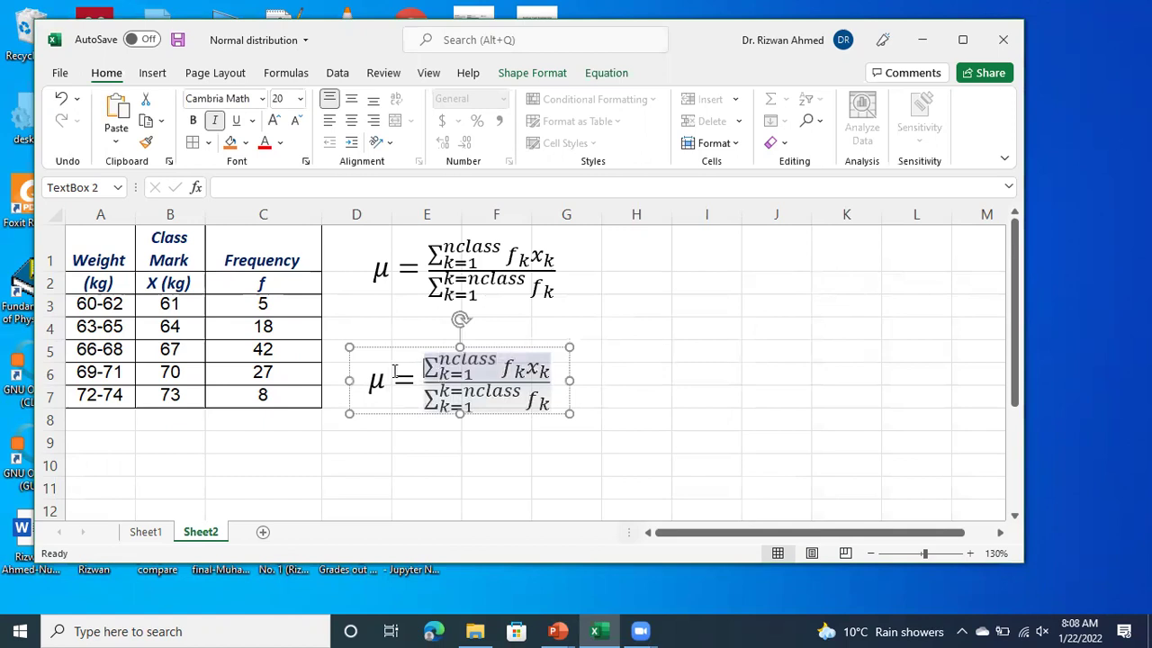
{"action": "left_click", "coordinate": [402, 382]}
{"action": "key", "text": "BackSpace"}
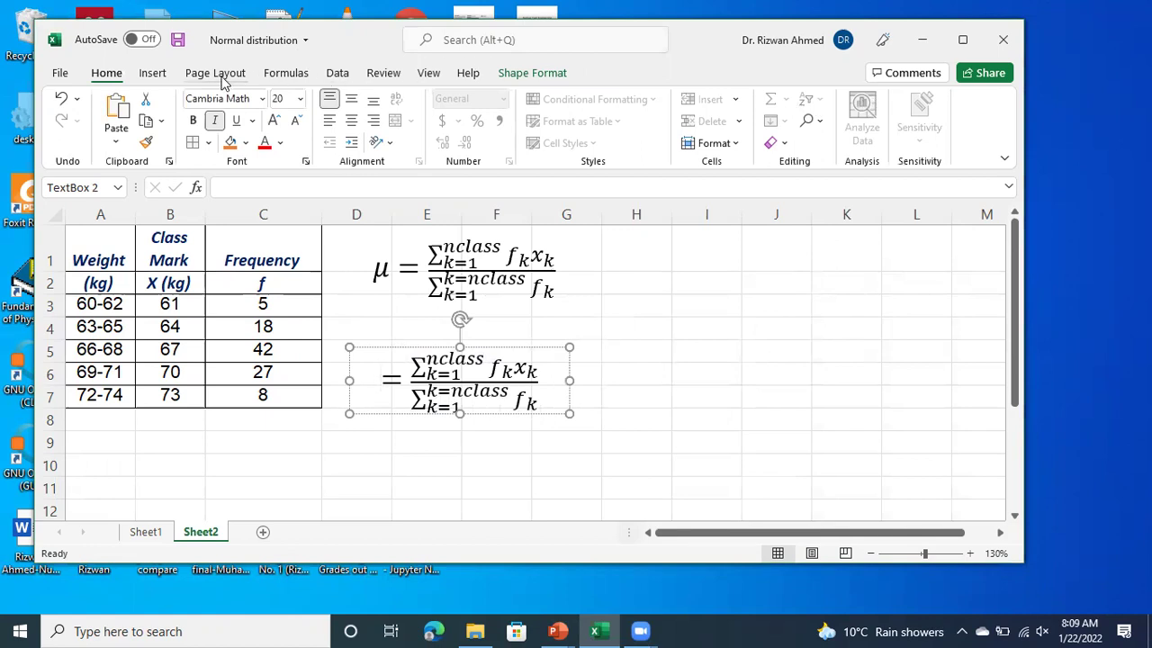
{"action": "left_click", "coordinate": [429, 367]}
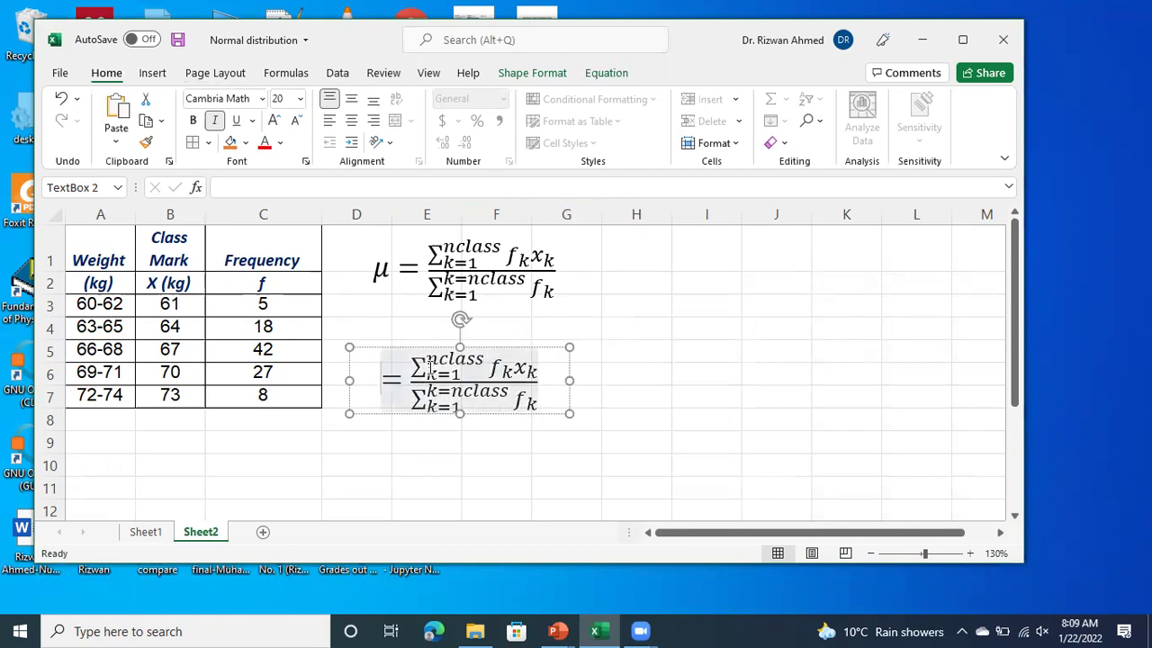
{"action": "left_click", "coordinate": [598, 75]}
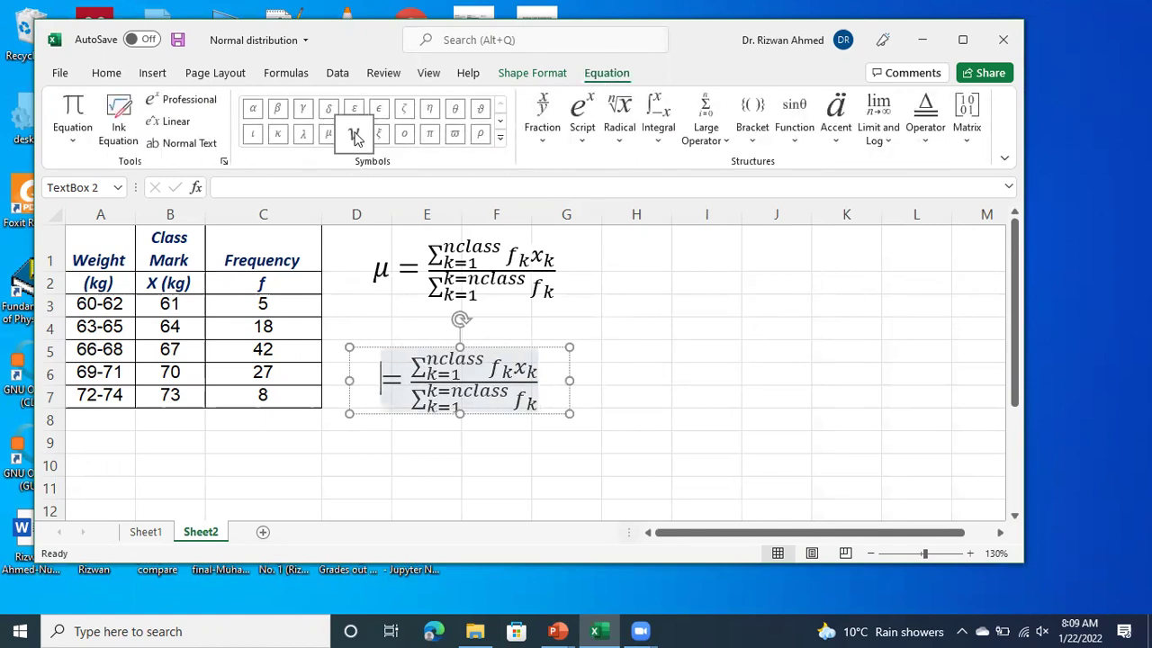
{"action": "left_click", "coordinate": [501, 120]}
{"action": "left_click", "coordinate": [277, 135]}
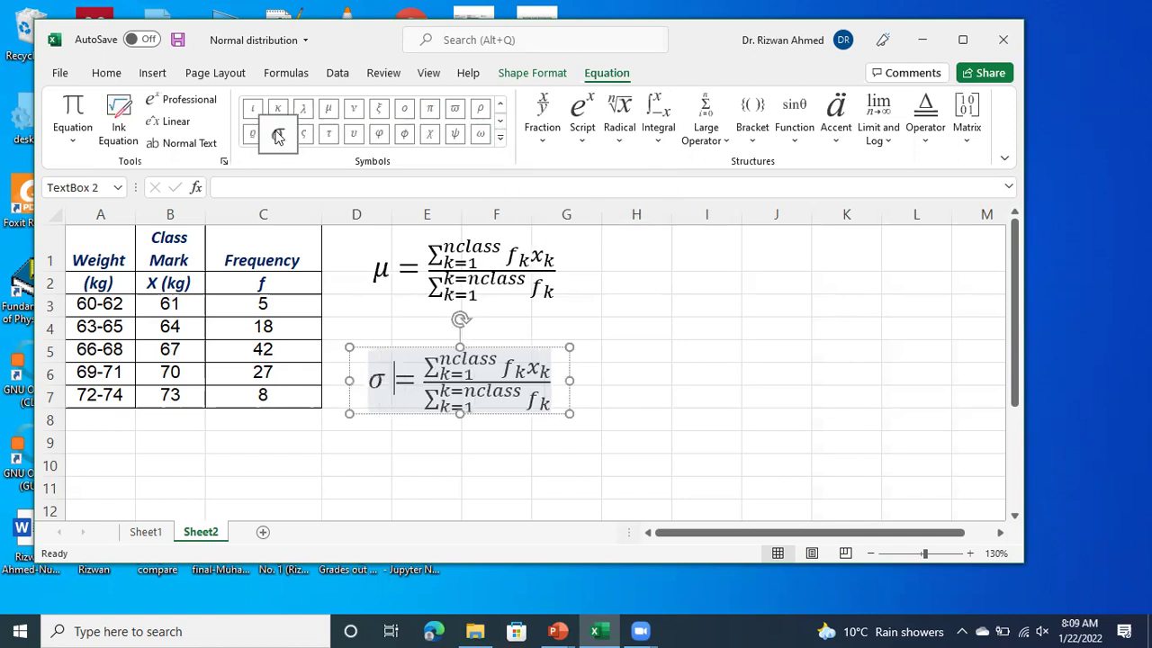
- Insert an empty square root between the equals sign and the fraction of the σ formula, and select its placeholder
{"action": "left_click", "coordinate": [463, 385]}
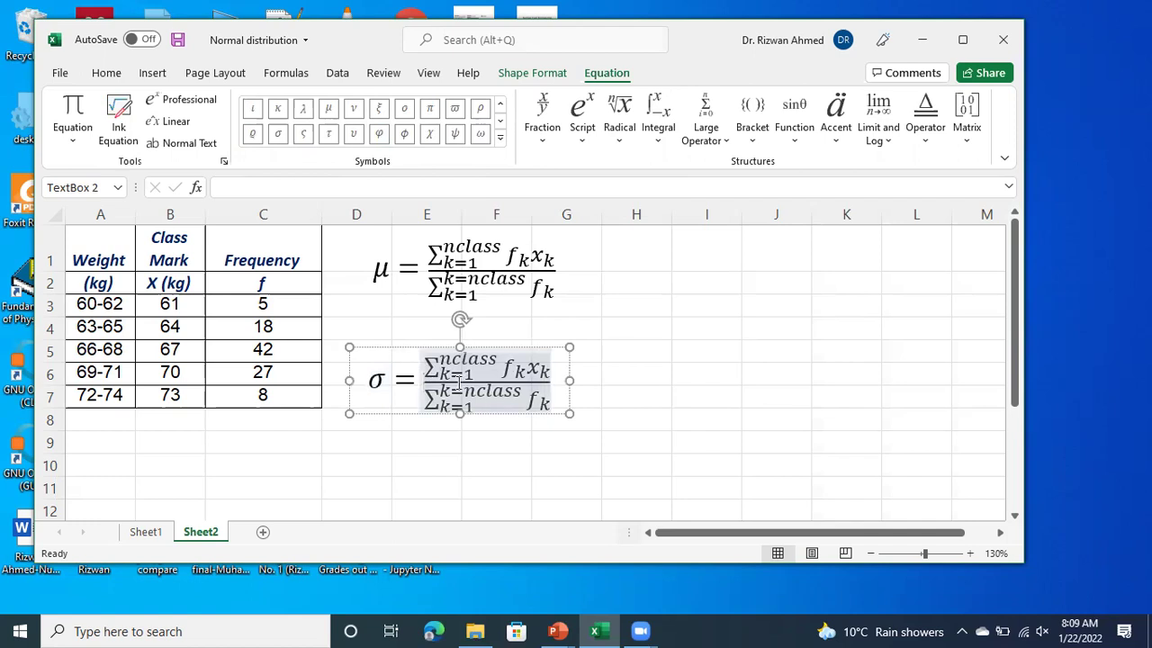
{"action": "left_click_drag", "start_coordinate": [421, 381], "coordinate": [519, 387]}
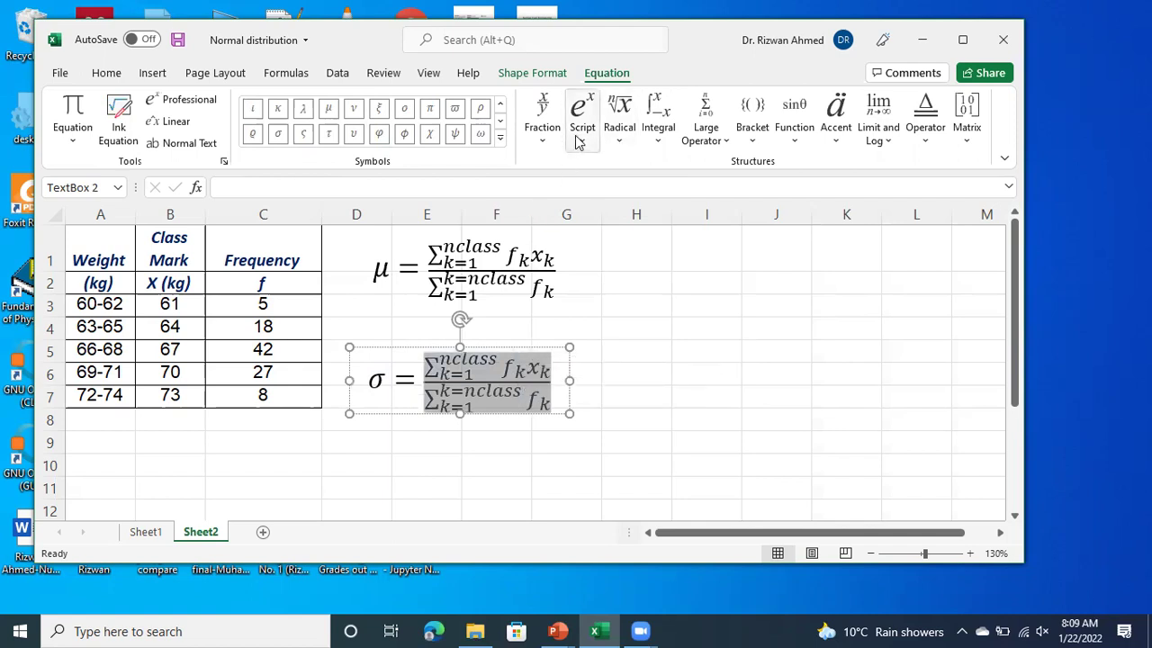
{"action": "left_click", "coordinate": [792, 147]}
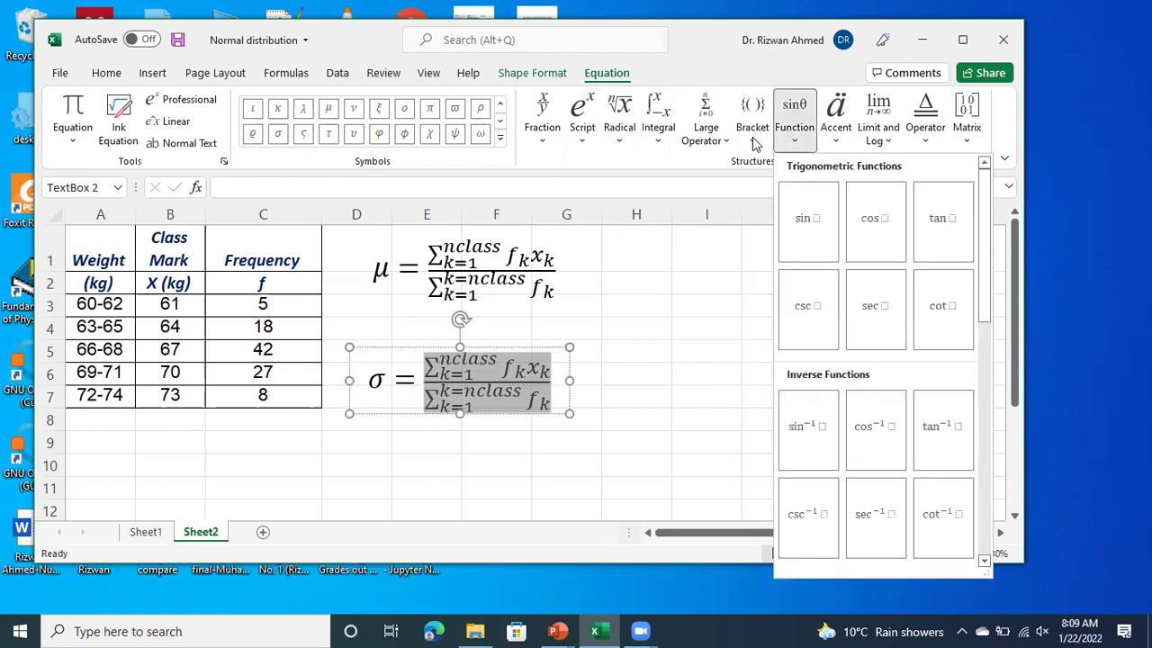
{"action": "left_click", "coordinate": [753, 143]}
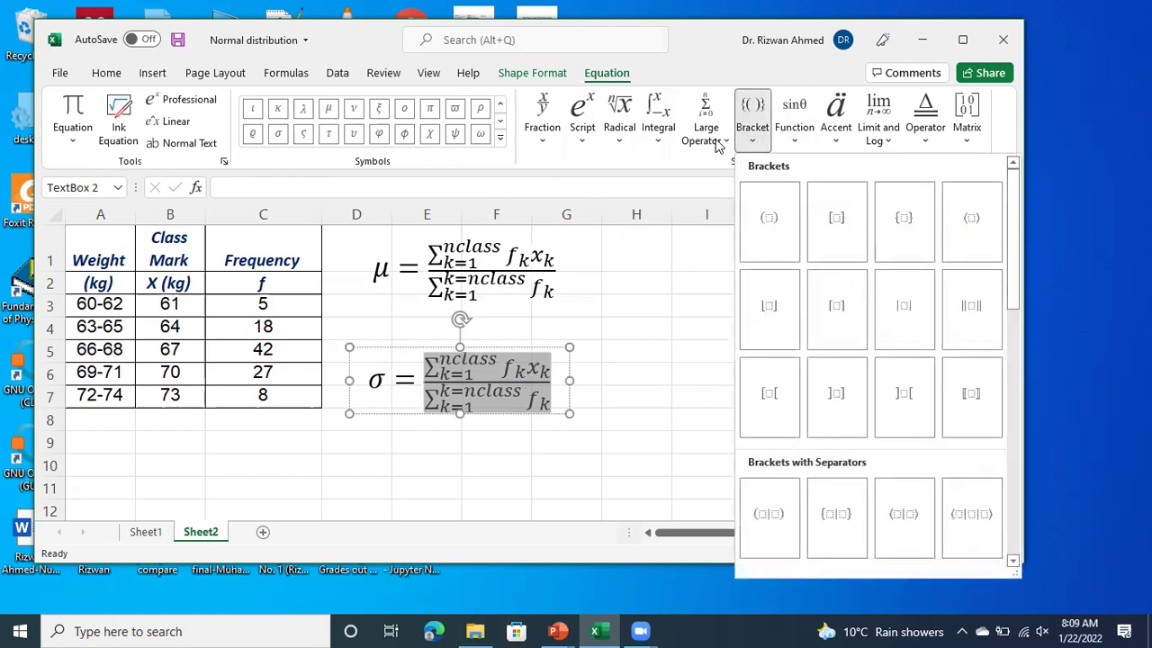
{"action": "left_click", "coordinate": [620, 135]}
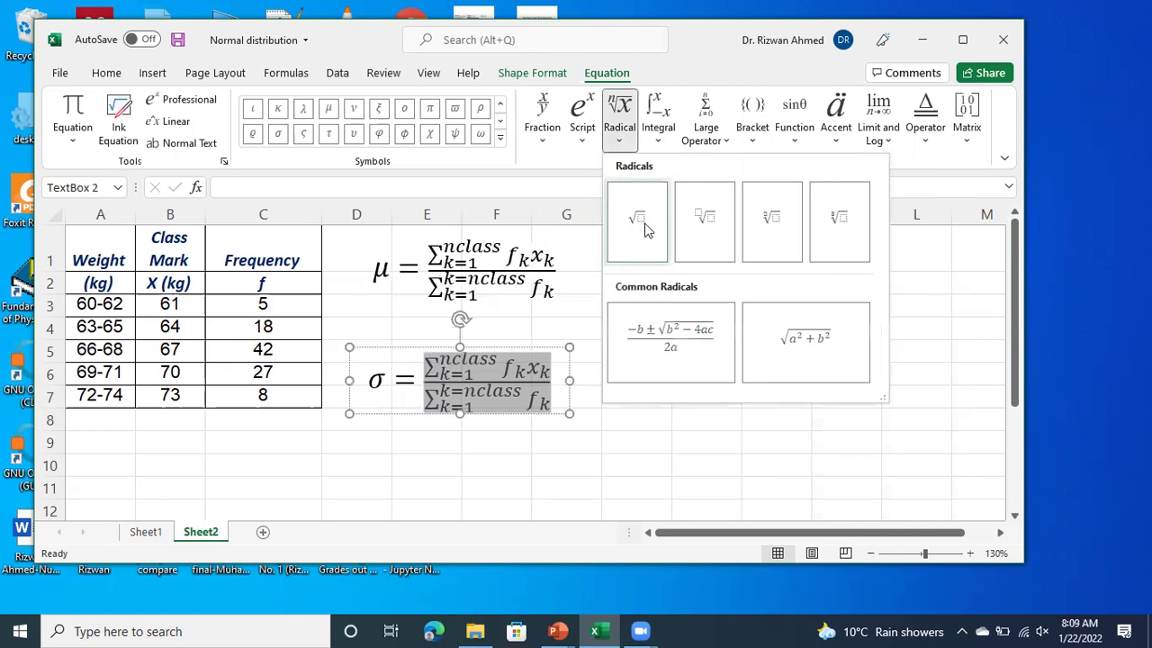
{"action": "left_click", "coordinate": [641, 224]}
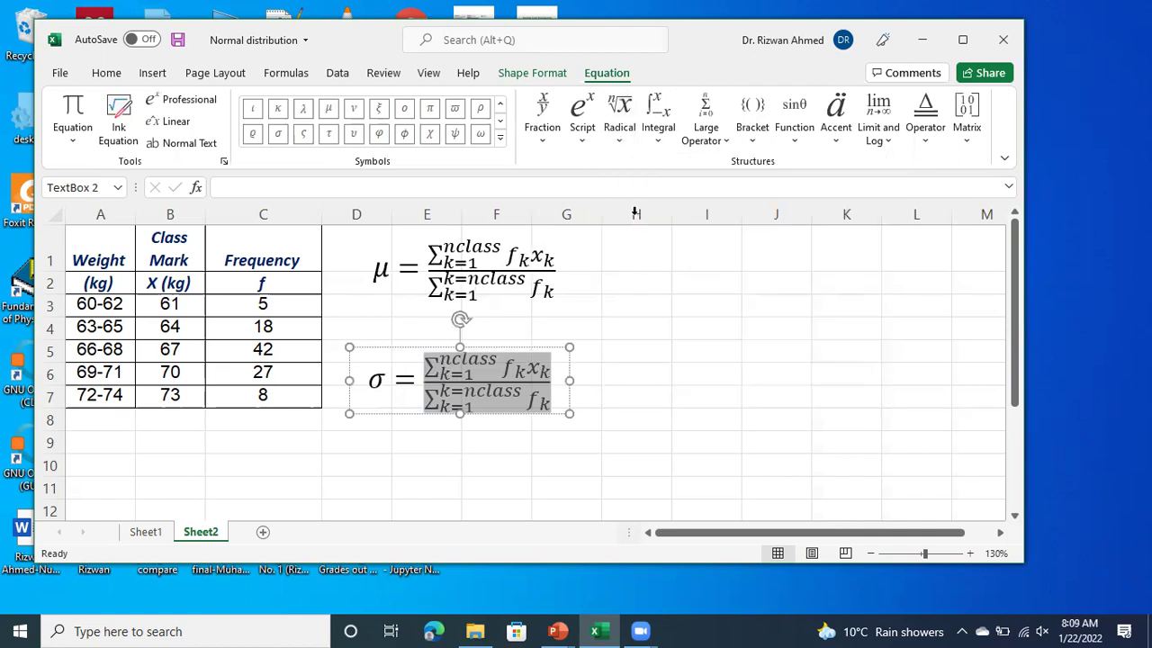
{"action": "left_click", "coordinate": [433, 379]}
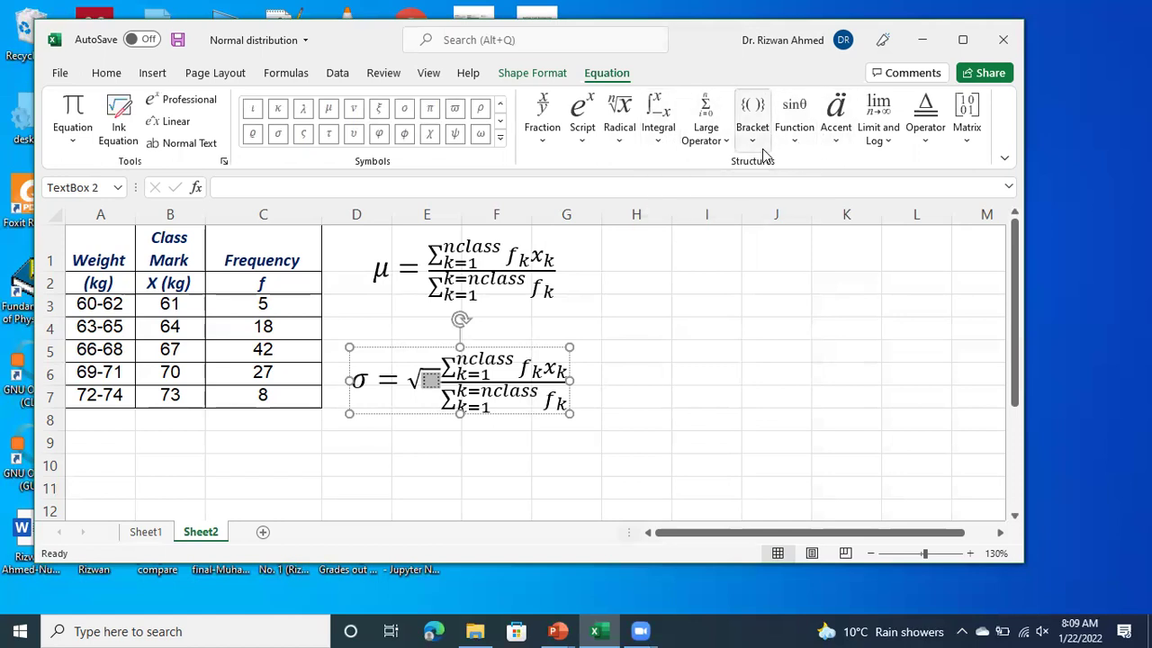
{"action": "left_click", "coordinate": [583, 135]}
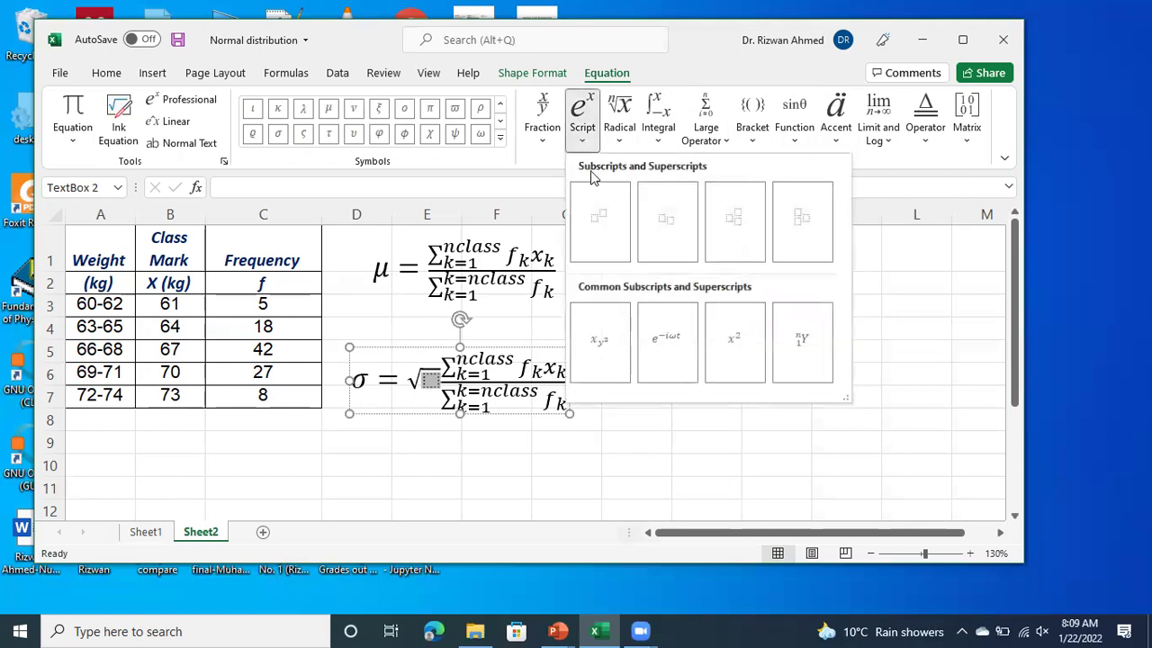
{"action": "left_click", "coordinate": [662, 223]}
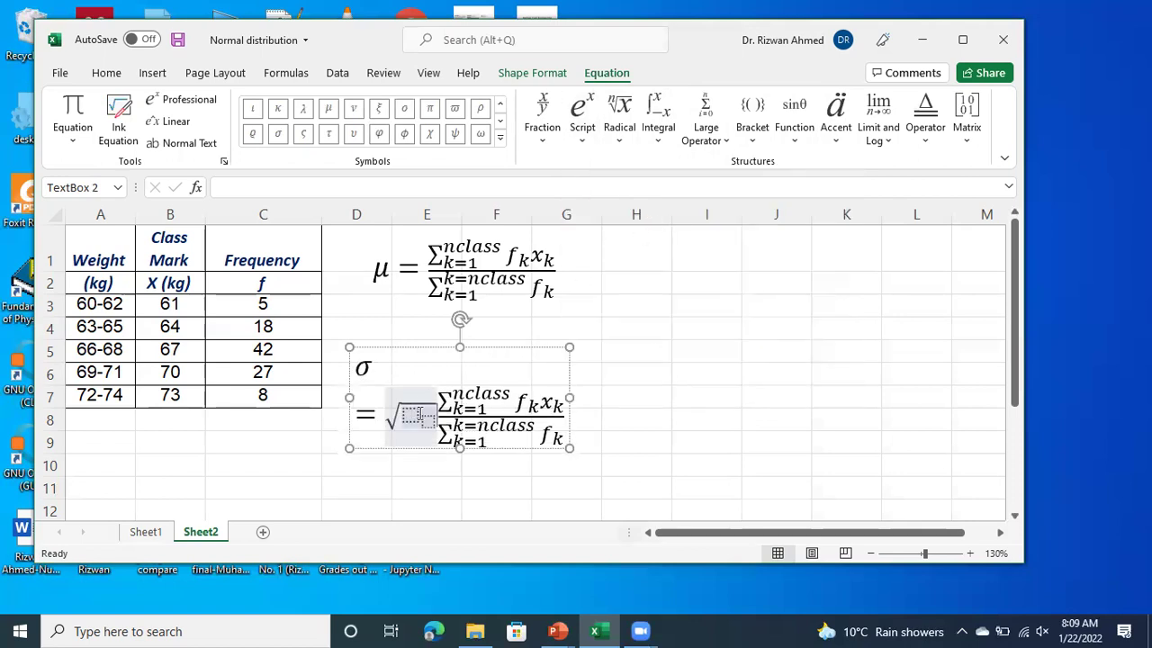
{"action": "left_click", "coordinate": [411, 412]}
{"action": "type", "text": "f"}
{"action": "left_click", "coordinate": [422, 416]}
{"action": "type", "text": "k"}
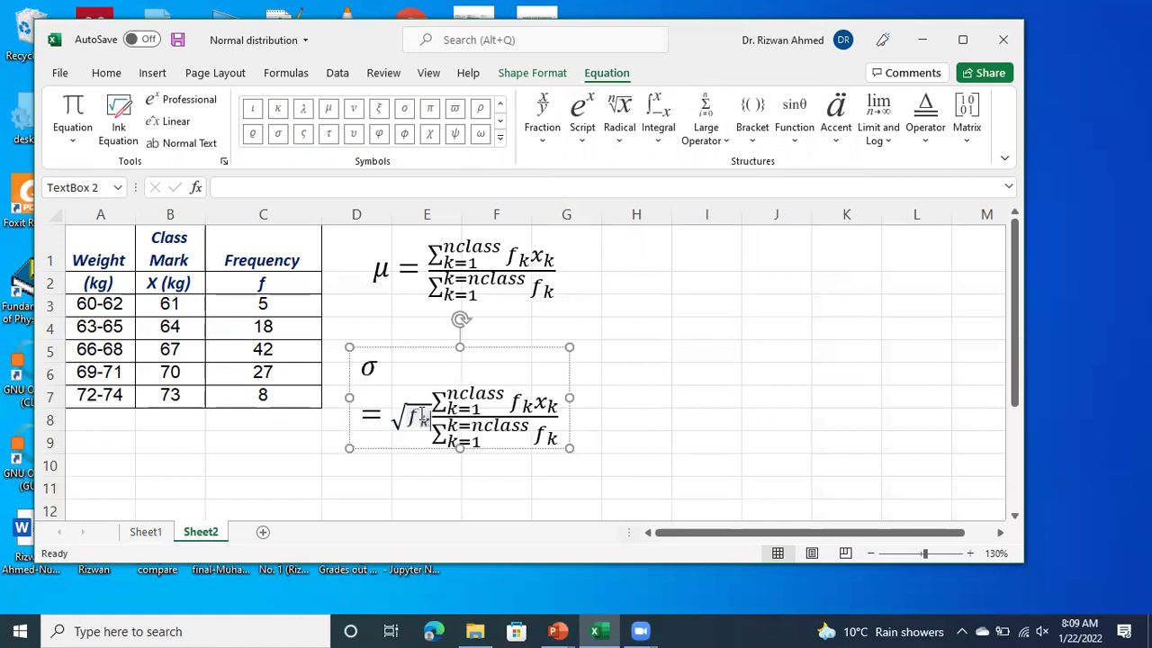
{"action": "key", "text": "shift+Left"}
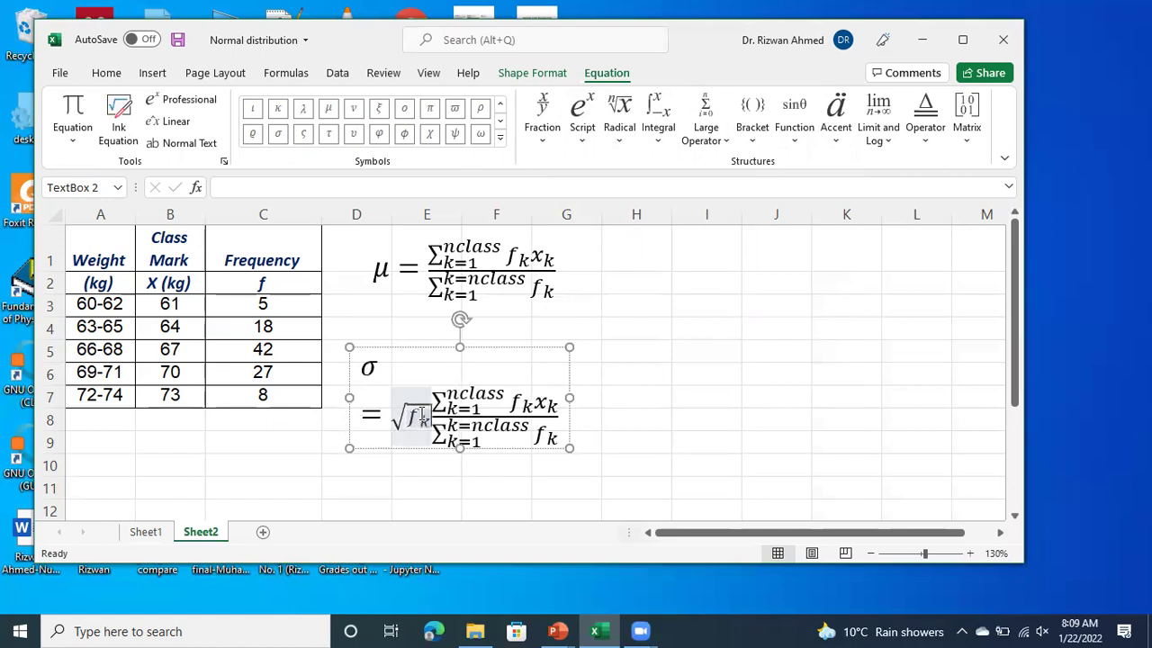
{"action": "double_click", "coordinate": [421, 414]}
{"action": "key", "text": "Delete"}
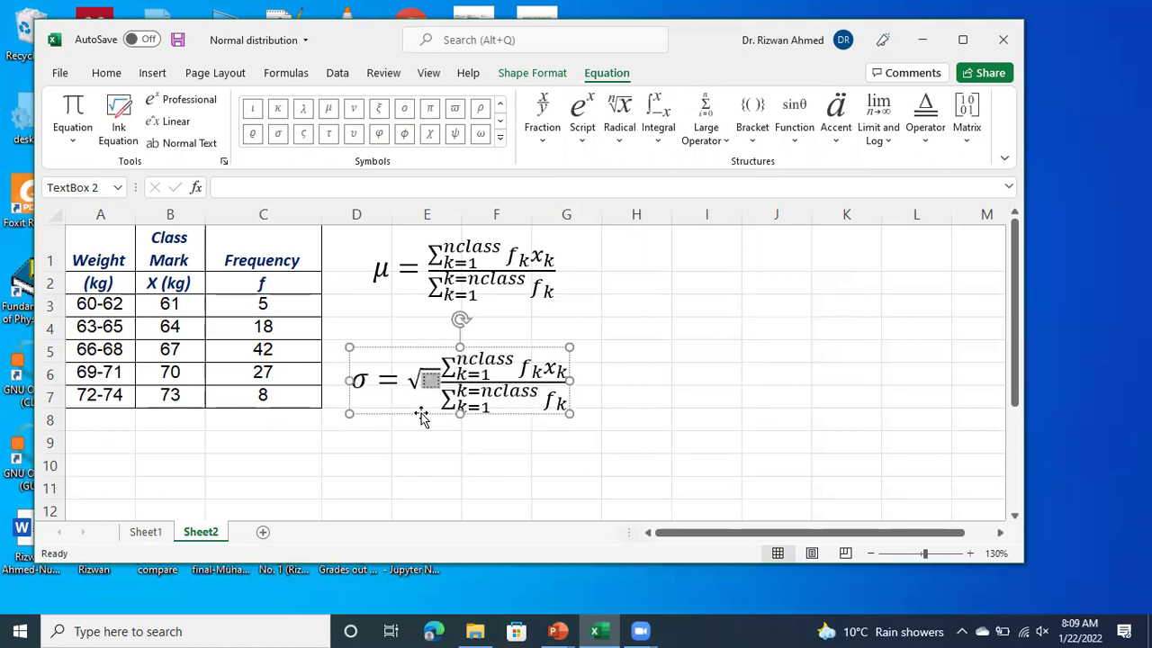
- Enter f with subscript k under the square root of the σ formula
{"action": "left_click", "coordinate": [581, 133]}
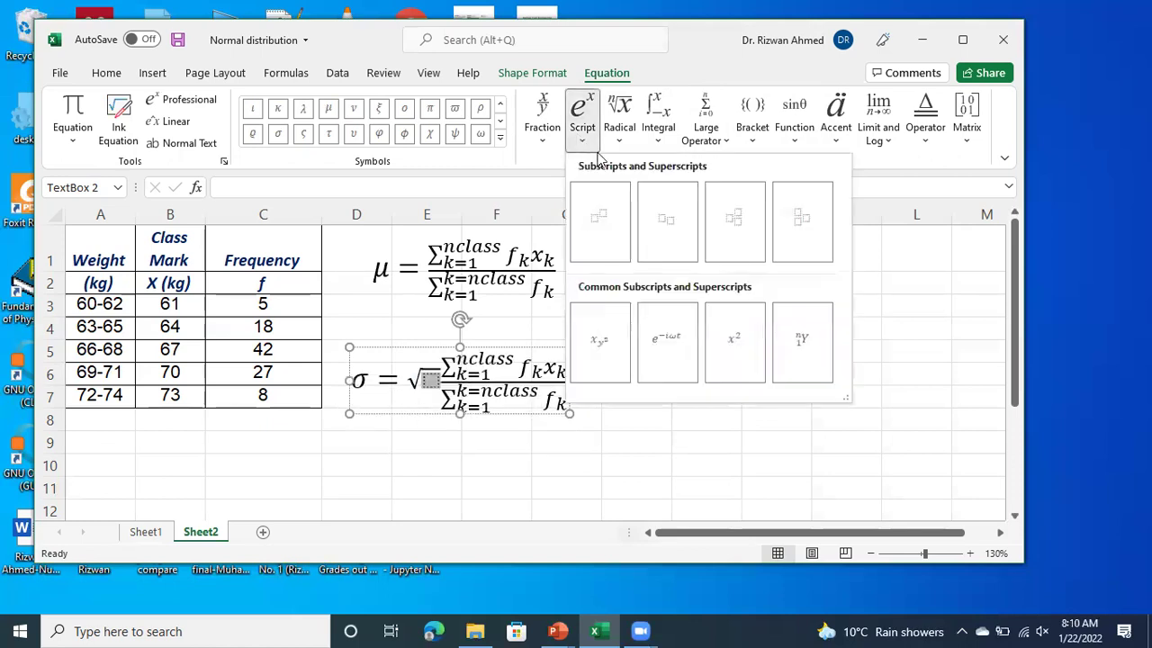
{"action": "left_click", "coordinate": [668, 224]}
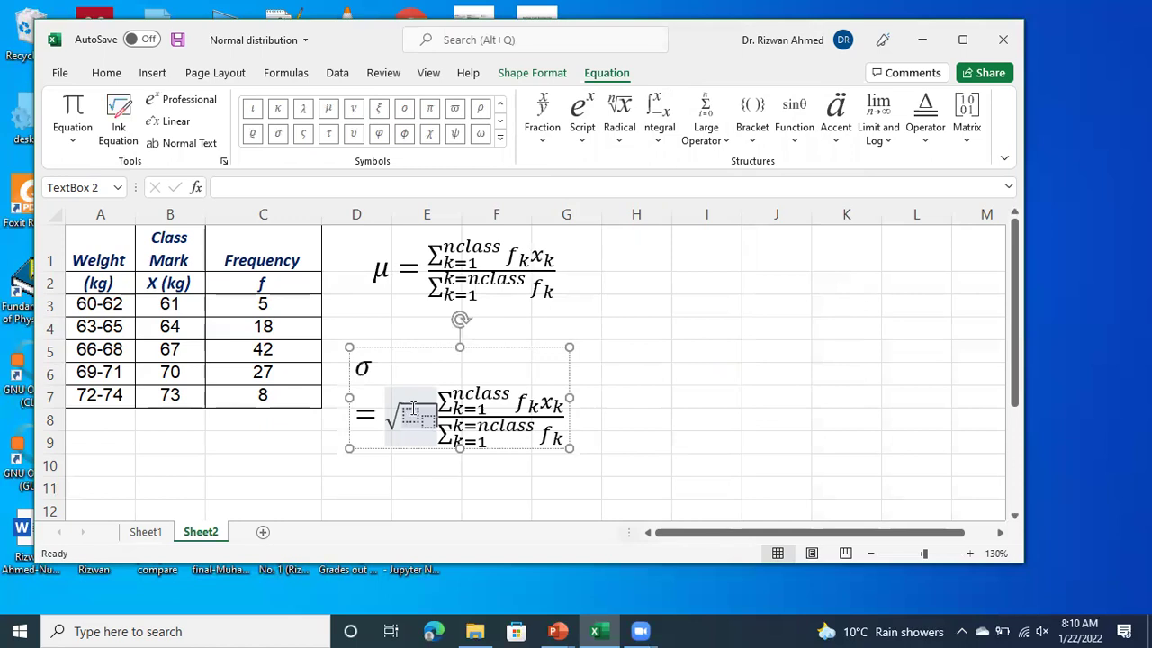
{"action": "type", "text": "f"}
{"action": "key", "text": "Right"}
{"action": "type", "text": "k"}
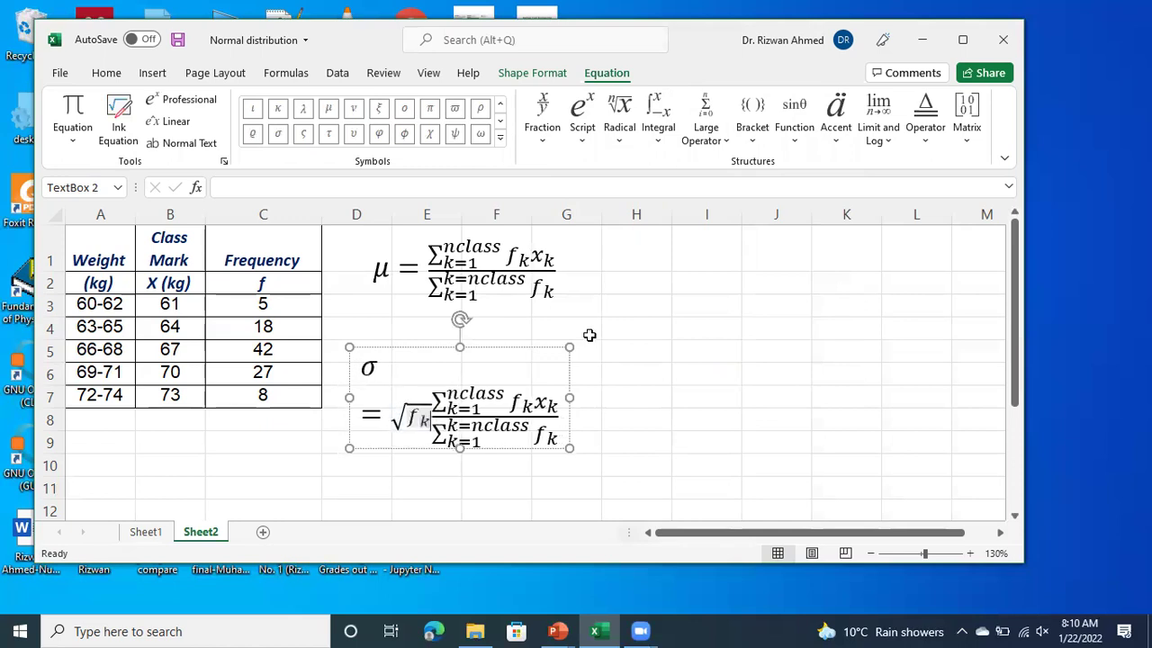
- Add an empty combined subscript-superscript structure after f with subscript k under the square root
{"action": "key", "text": "Right"}
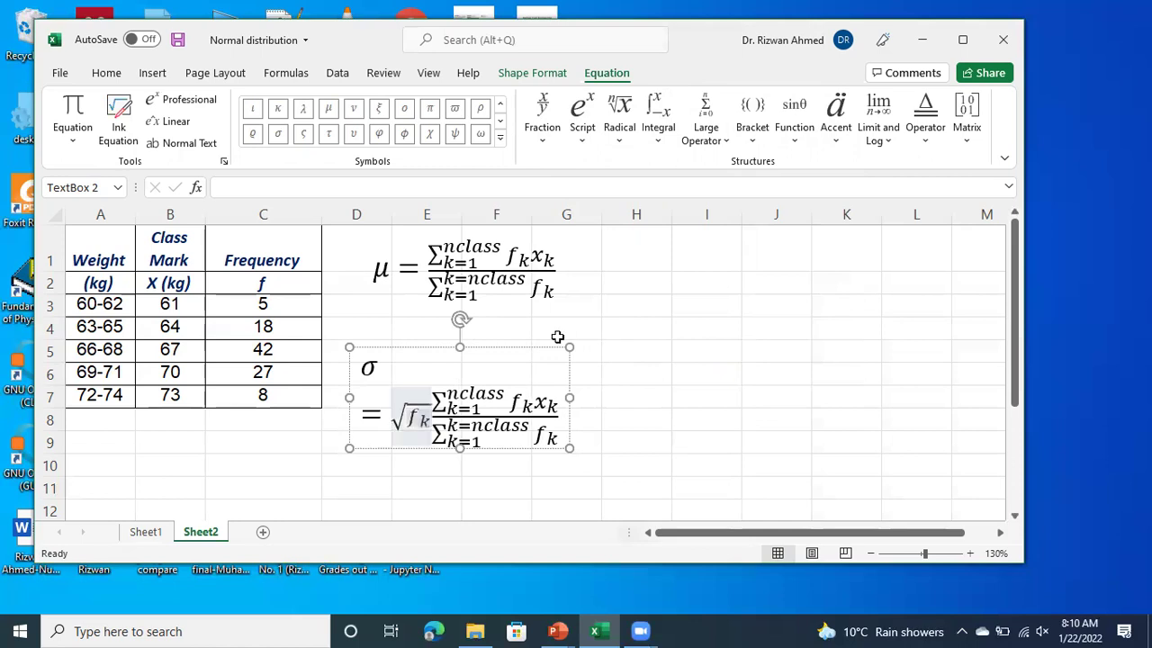
{"action": "left_click", "coordinate": [582, 144]}
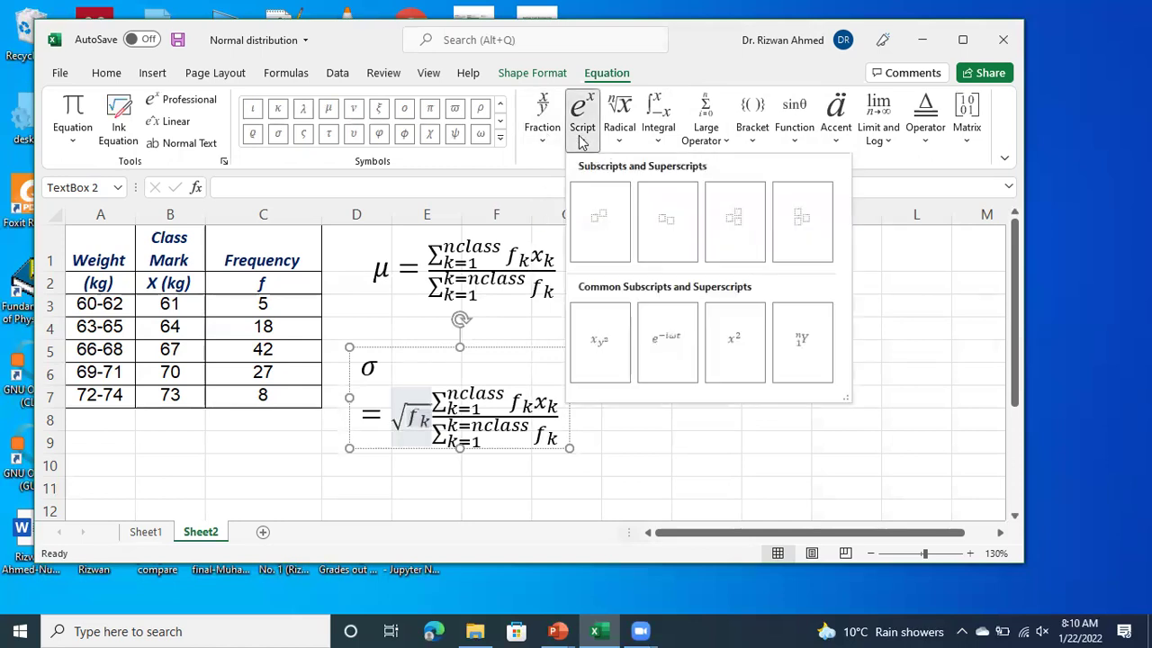
{"action": "left_click", "coordinate": [734, 219]}
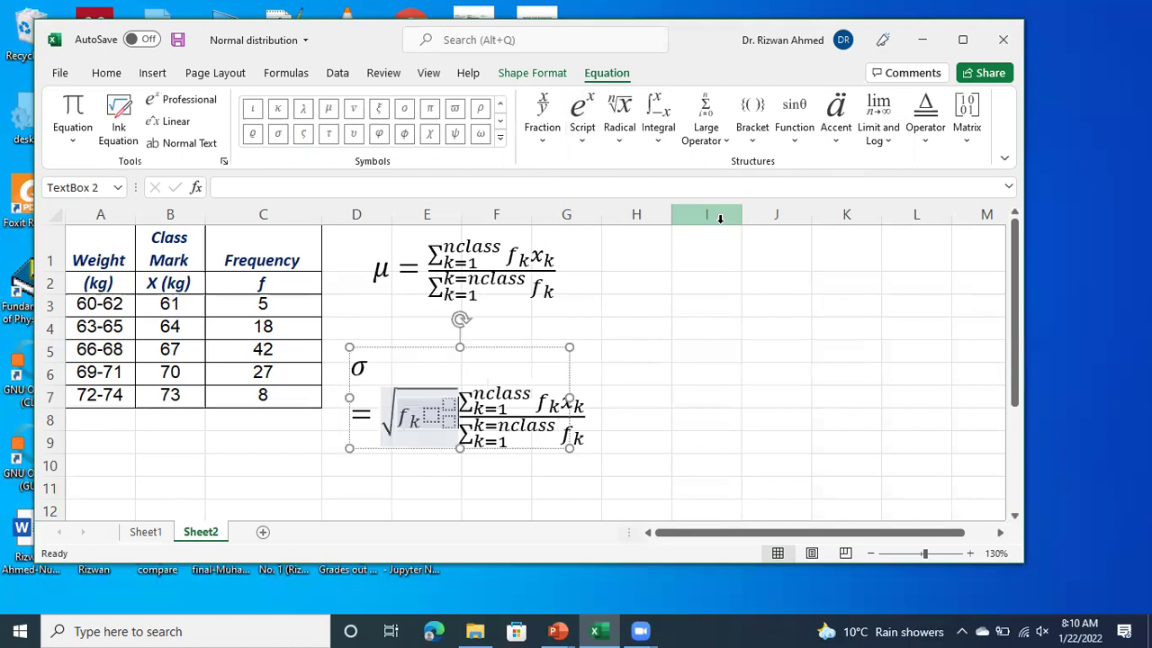
- Fill the empty script structure under the square root of the σ formula with x, subscript i and superscript 2
{"action": "left_click", "coordinate": [432, 413]}
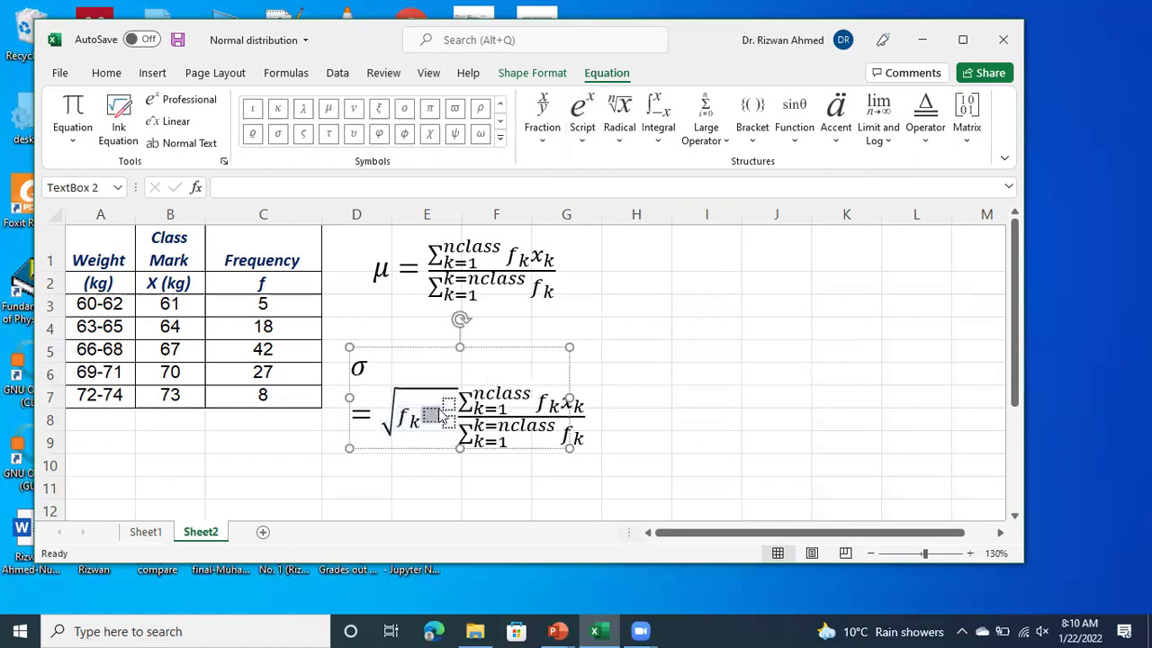
{"action": "type", "text": "x"}
{"action": "left_click", "coordinate": [444, 427]}
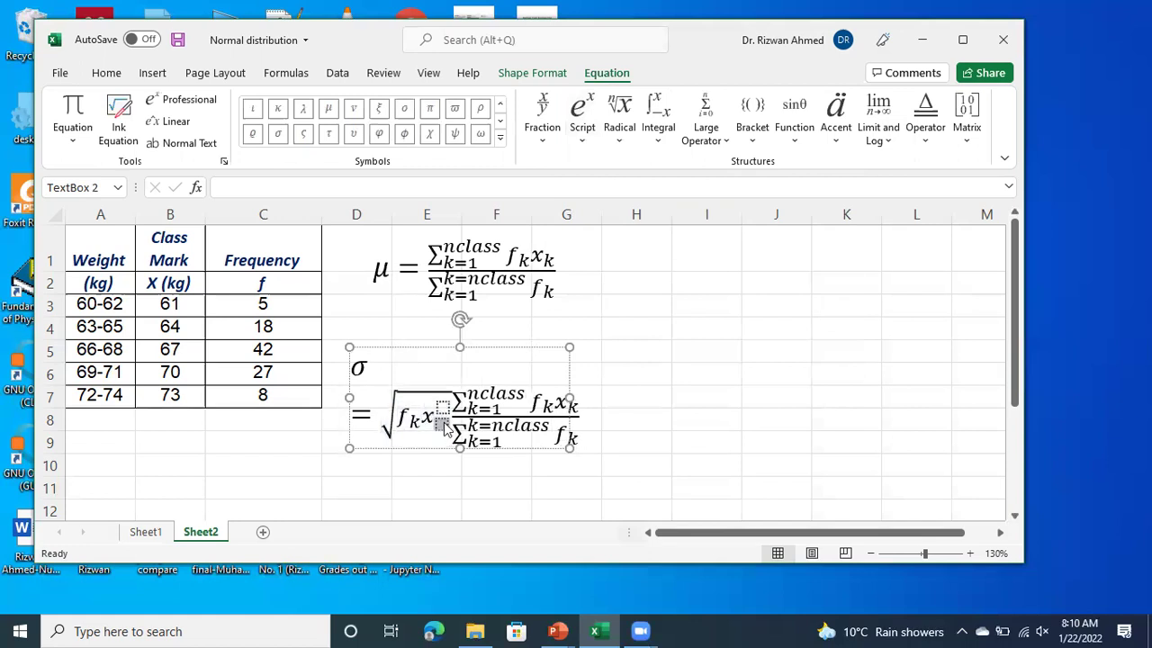
{"action": "type", "text": "i"}
{"action": "key", "text": "Right"}
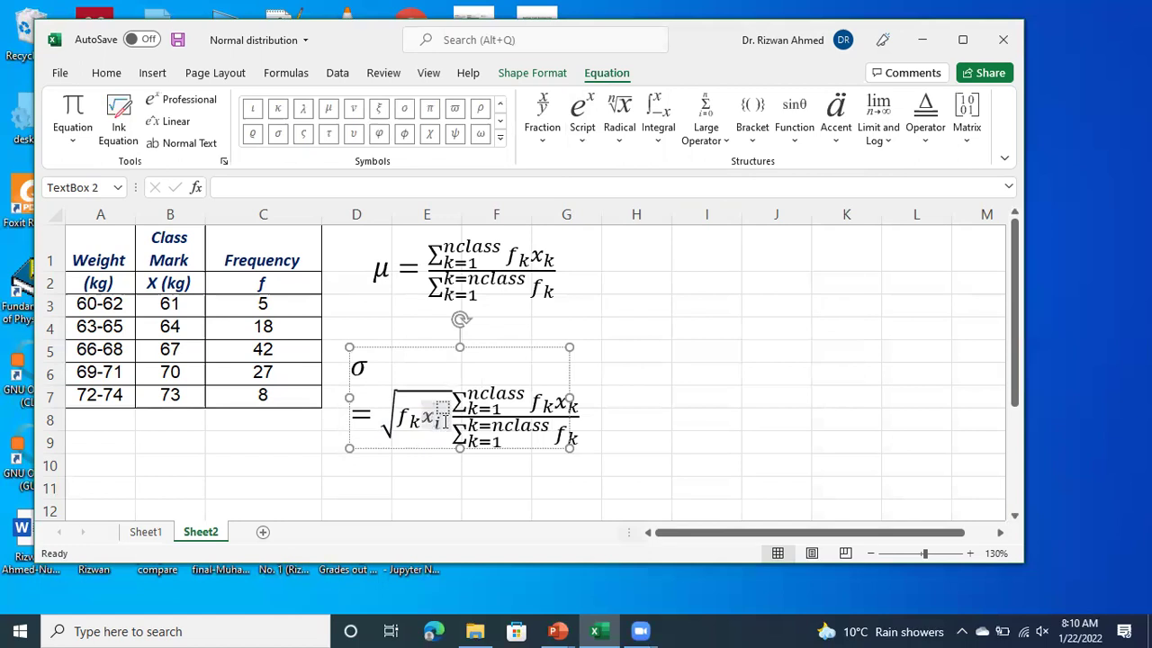
{"action": "key", "text": "Right"}
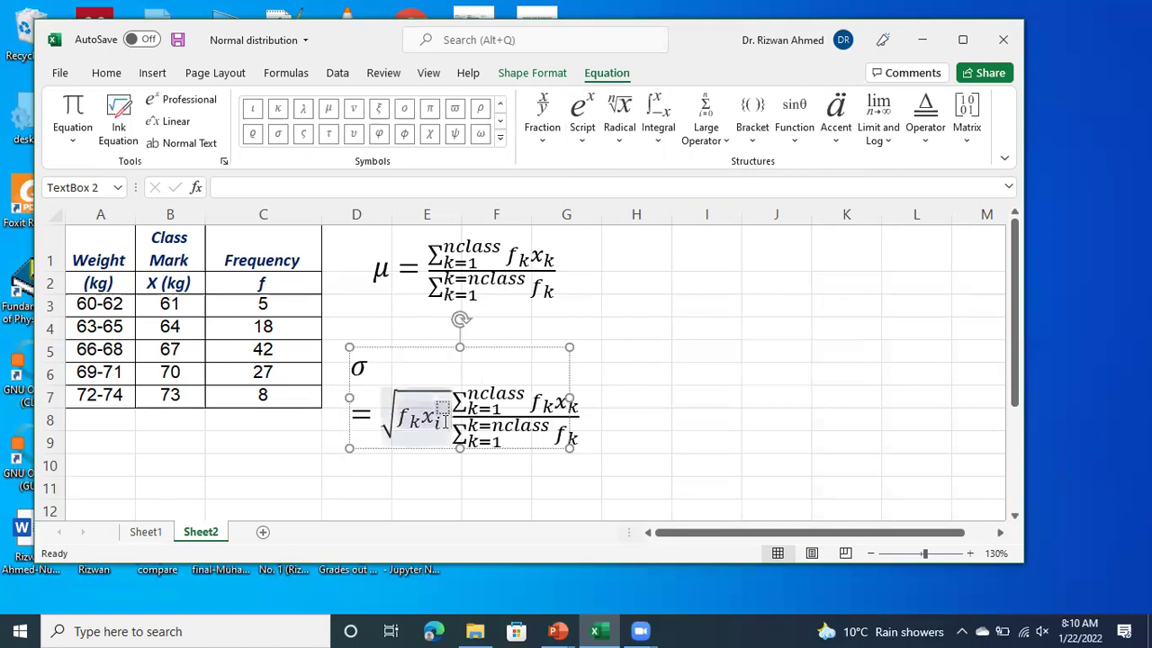
{"action": "key", "text": "Right"}
{"action": "type", "text": "2"}
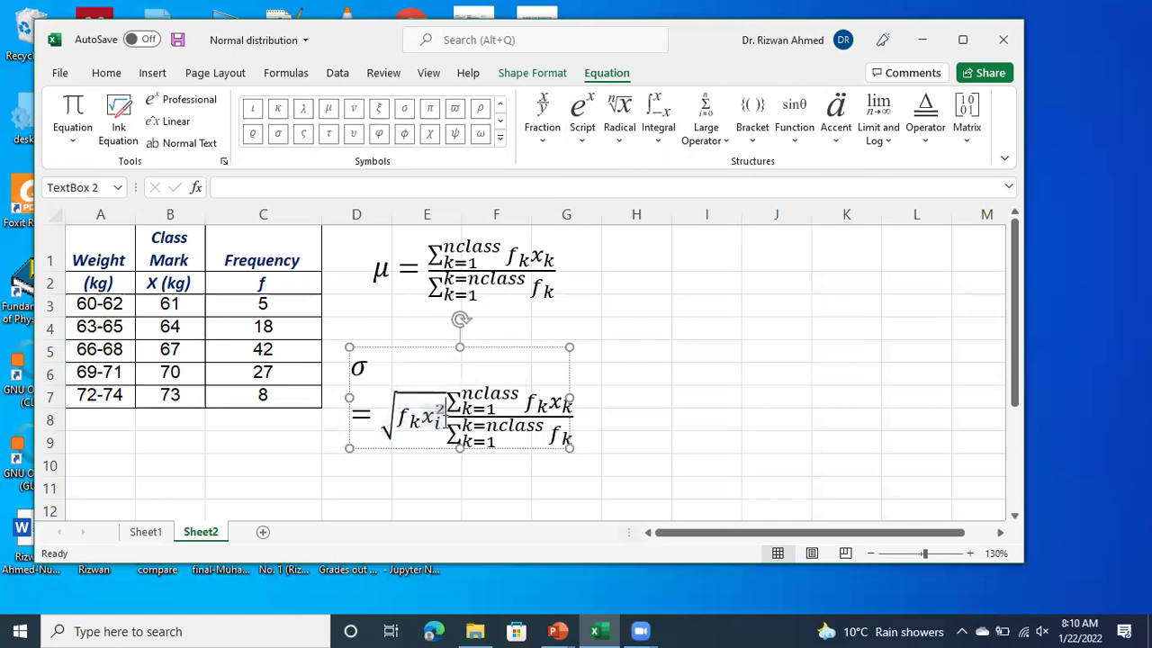
- Delete the copied summation fraction that follows the square root in the σ formula
{"action": "left_click_drag", "start_coordinate": [457, 407], "coordinate": [564, 434]}
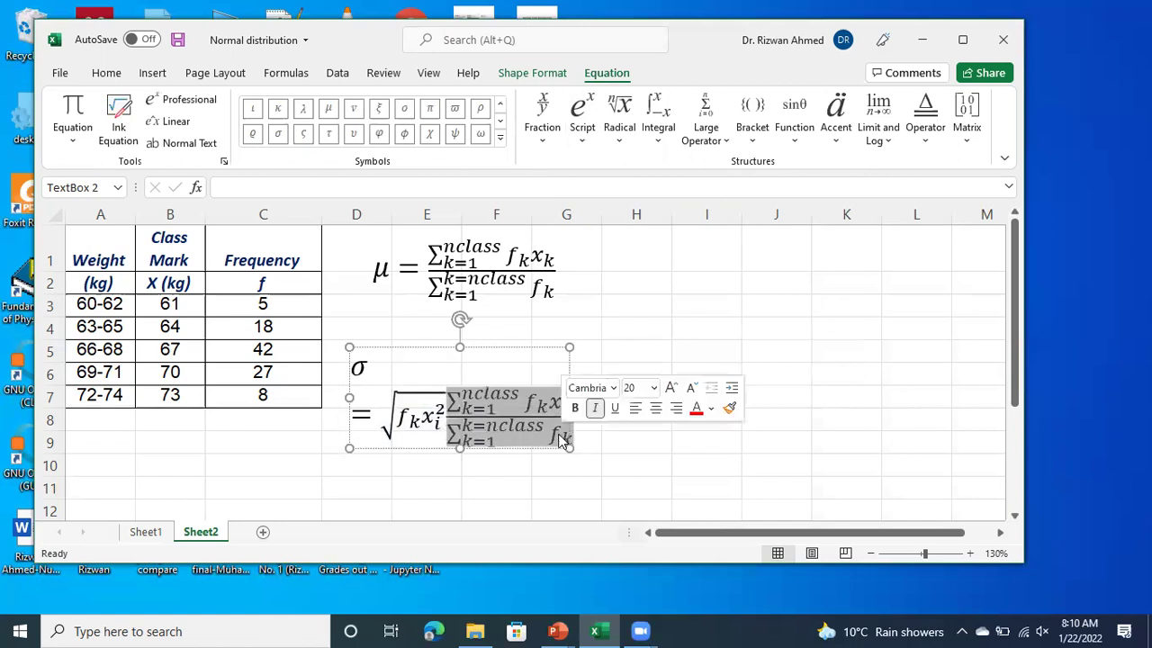
{"action": "key", "text": "Delete"}
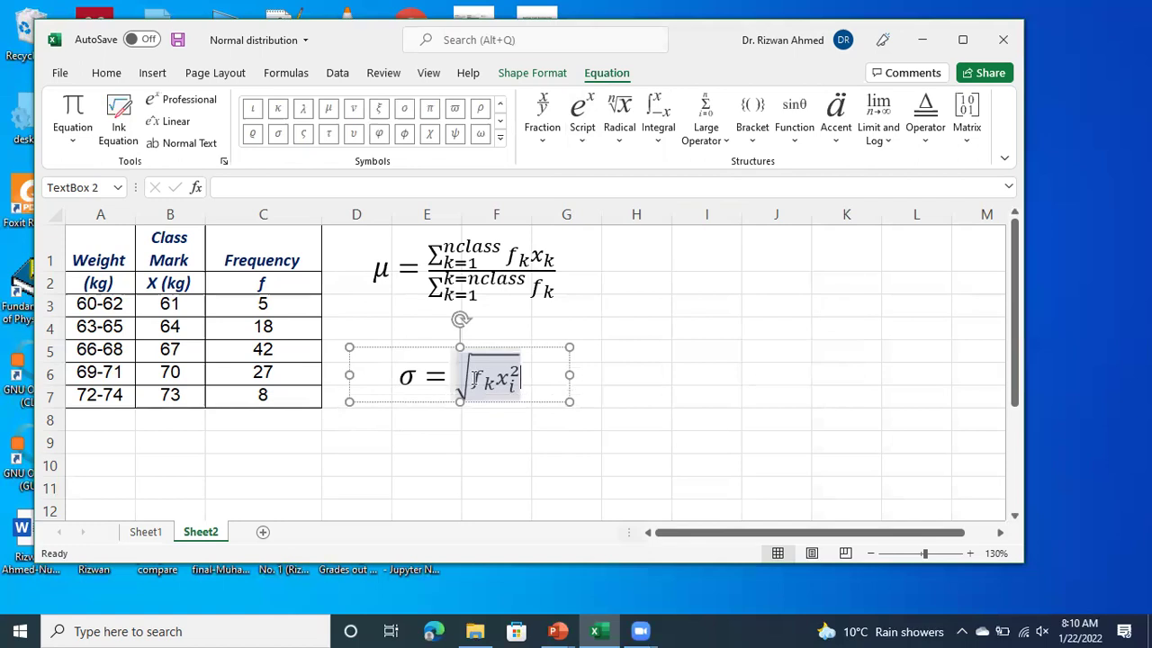
- Insert an empty small fraction before f with subscript k under the square root of the σ formula
{"action": "left_click", "coordinate": [474, 378]}
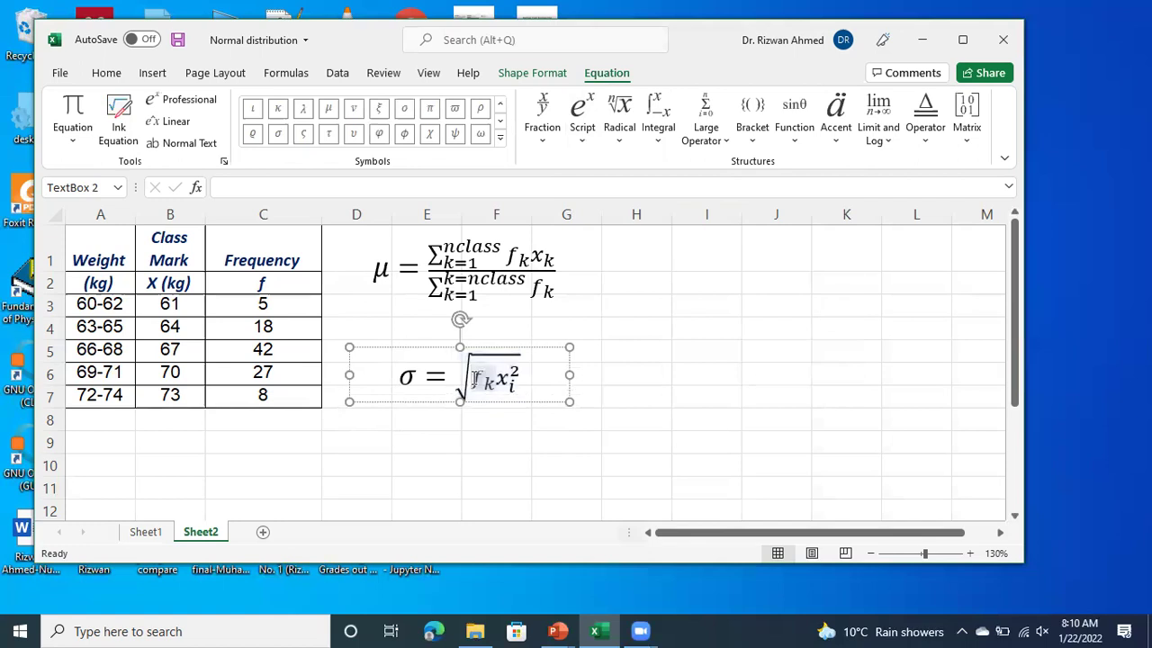
{"action": "left_click", "coordinate": [585, 144]}
{"action": "left_click", "coordinate": [545, 144]}
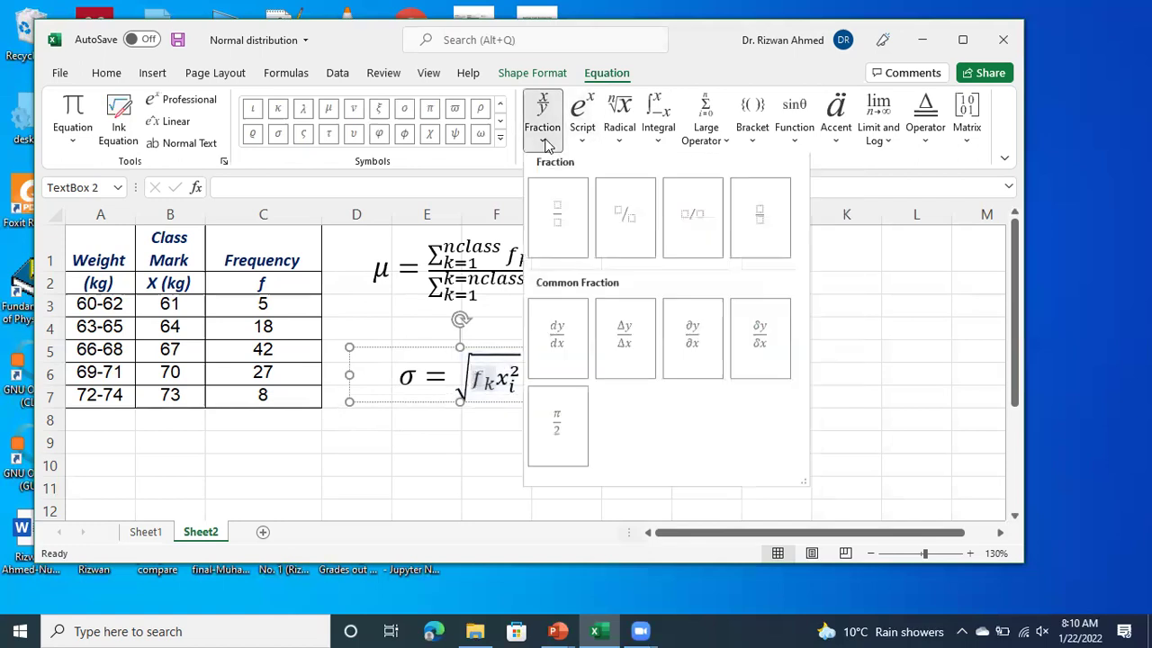
{"action": "left_click", "coordinate": [762, 223]}
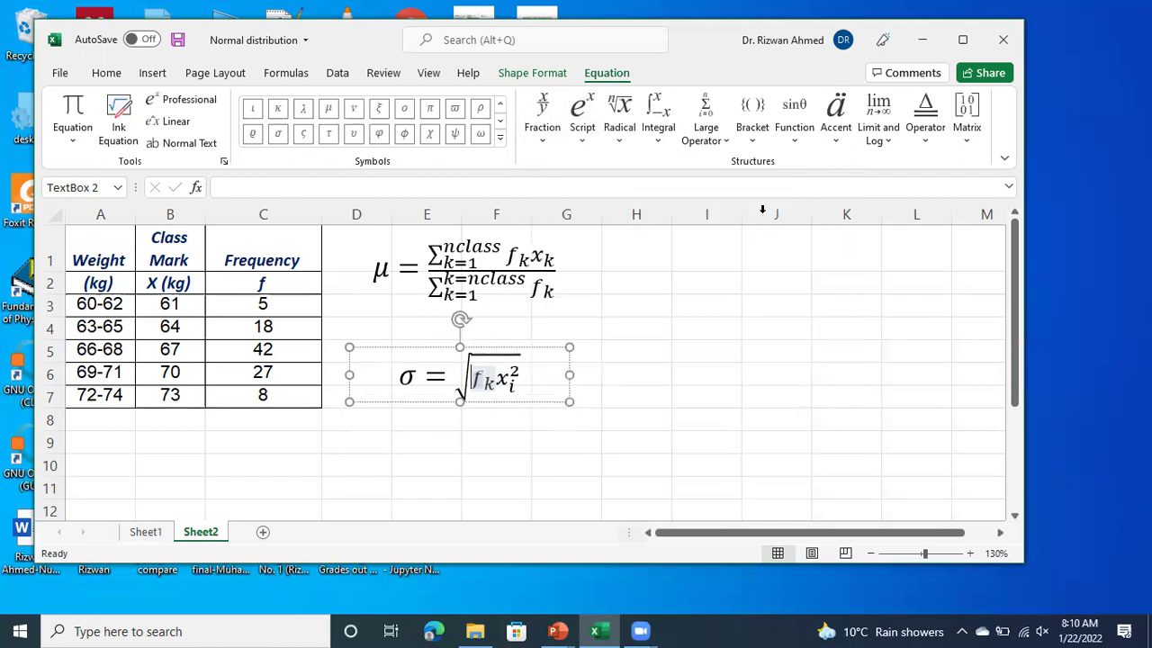
- Try to paste x with subscript i and superscript 2 into the numerator of the empty fraction
{"action": "mouse_move", "coordinate": [496, 381]}
{"action": "left_mouse_down"}
{"action": "mouse_move", "coordinate": [523, 377]}
{"action": "mouse_move", "coordinate": [497, 385]}
{"action": "left_mouse_up"}
{"action": "left_click", "coordinate": [512, 390]}
{"action": "left_click", "coordinate": [522, 387]}
{"action": "left_click", "coordinate": [507, 381]}
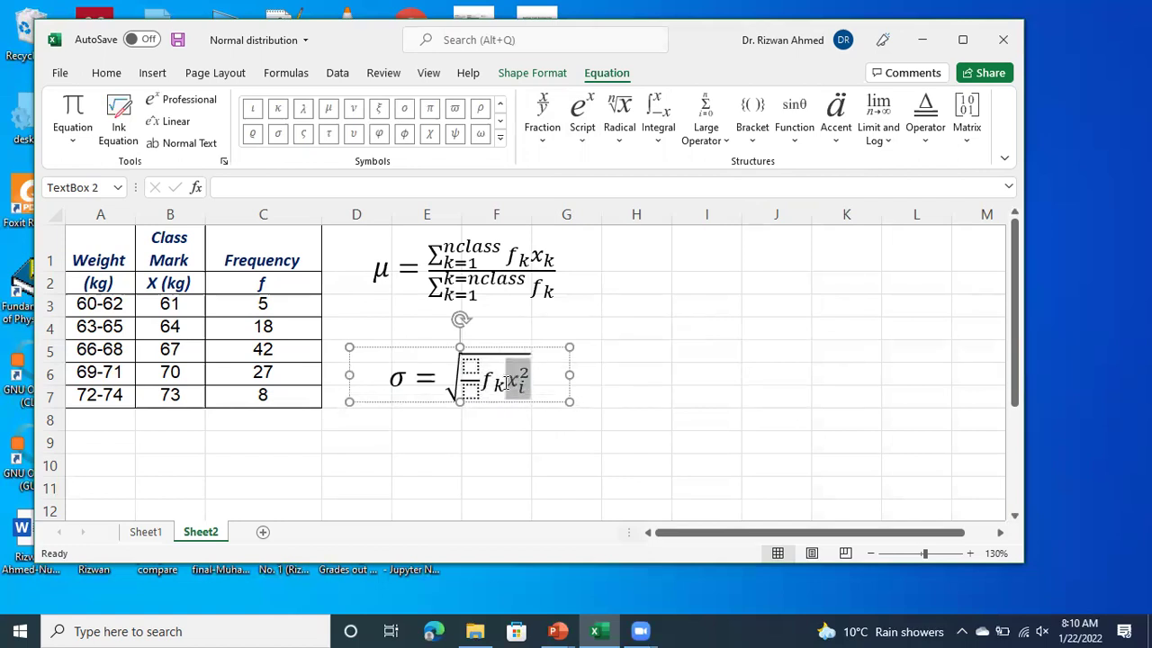
{"action": "double_click", "coordinate": [522, 389]}
{"action": "key", "text": "BackSpace"}
{"action": "key", "text": "ctrl+z"}
{"action": "left_click", "coordinate": [470, 368]}
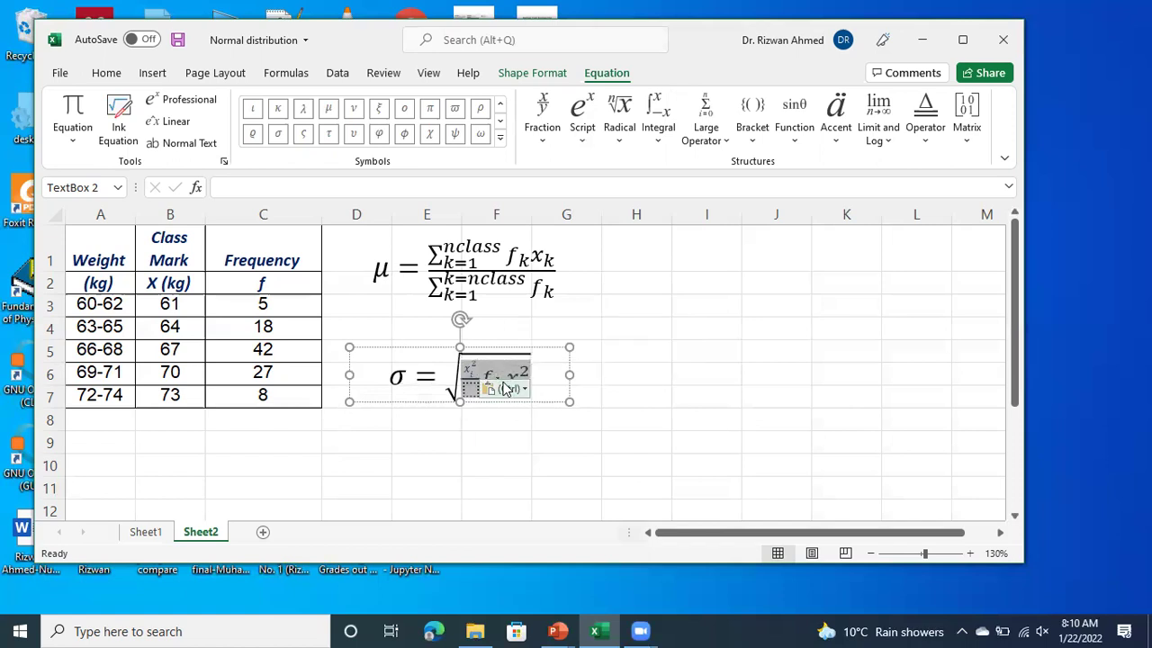
- Clear everything under the square root of the σ formula and insert an empty small fraction there
{"action": "left_click", "coordinate": [585, 358]}
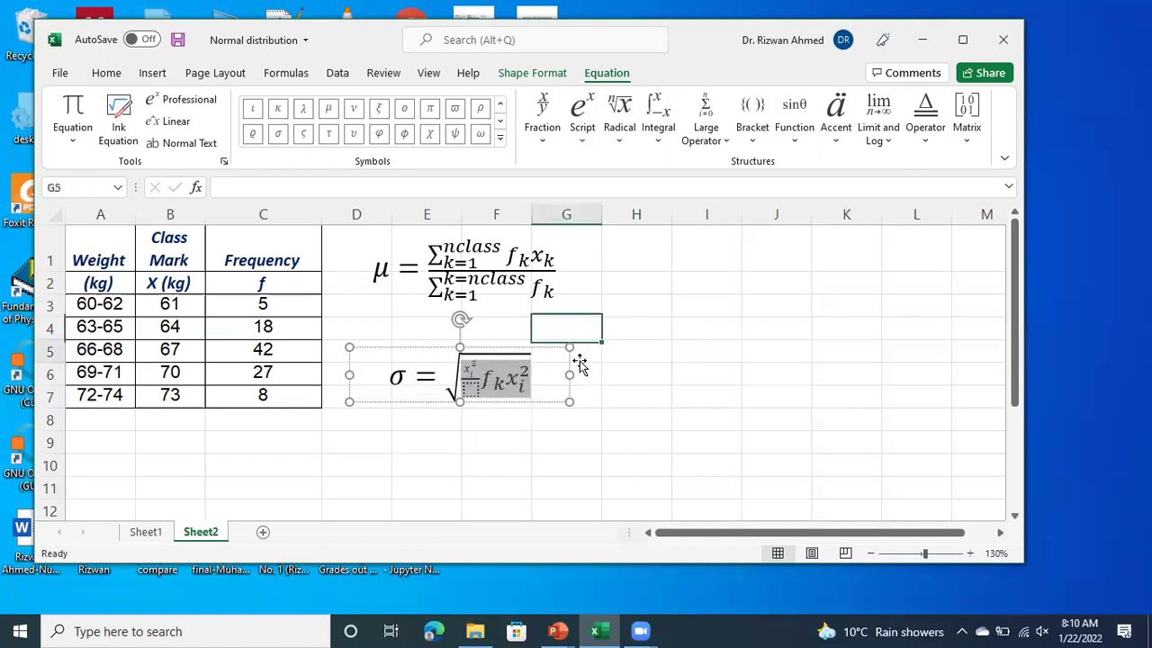
{"action": "left_click", "coordinate": [507, 382]}
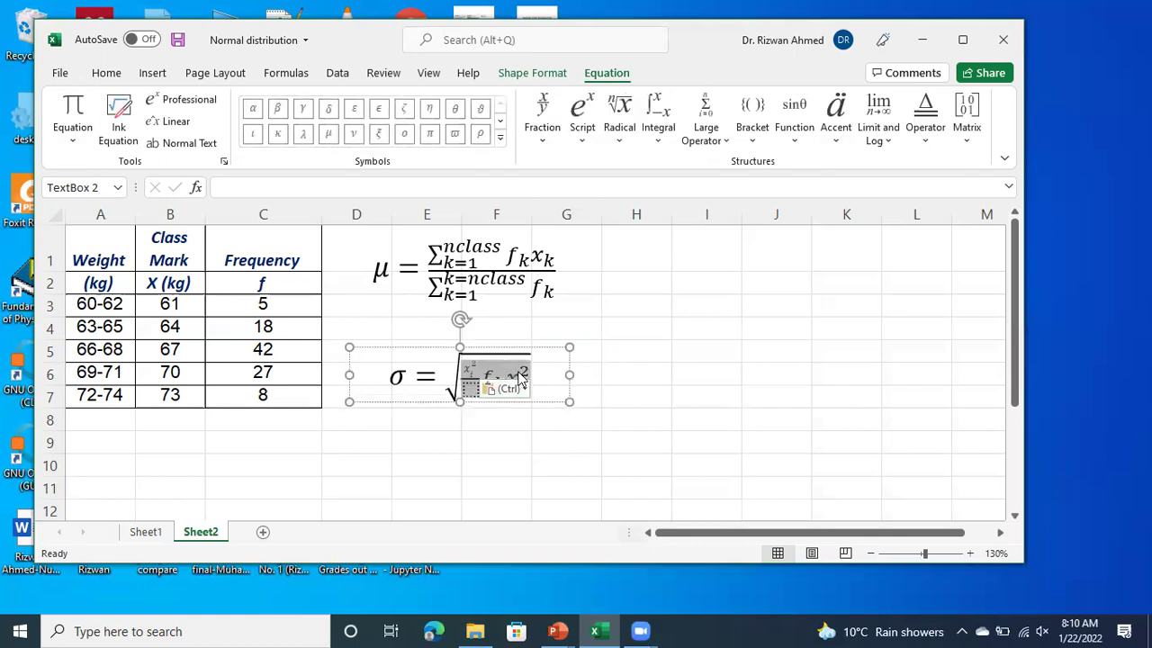
{"action": "key", "text": "ctrl+z"}
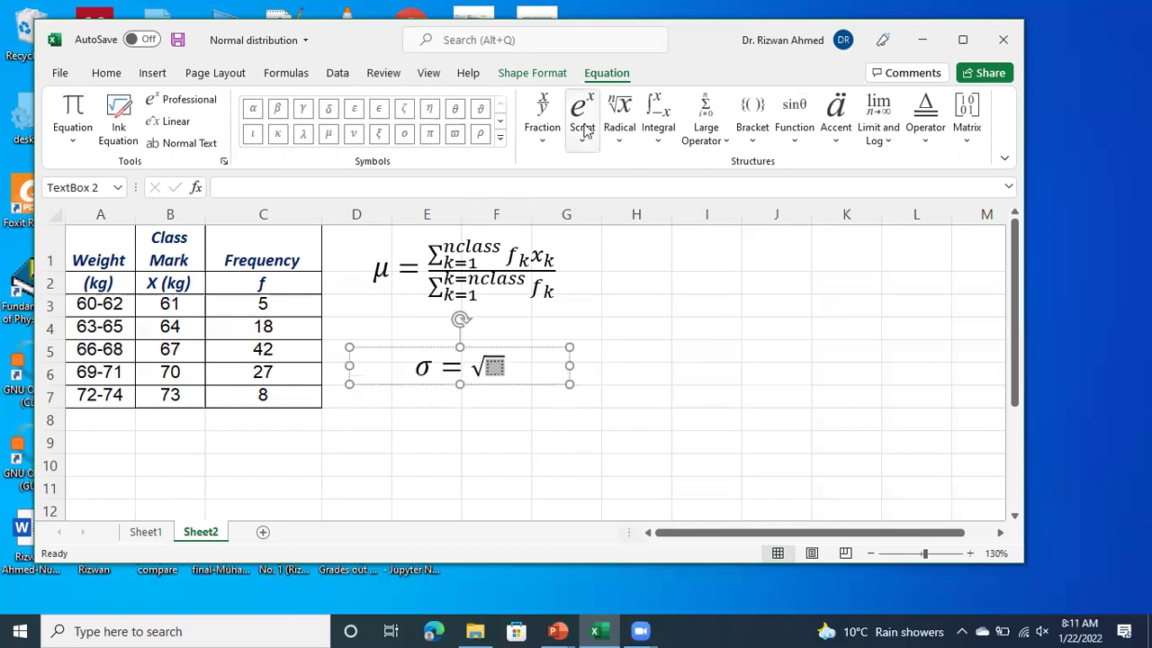
{"action": "left_click", "coordinate": [544, 147]}
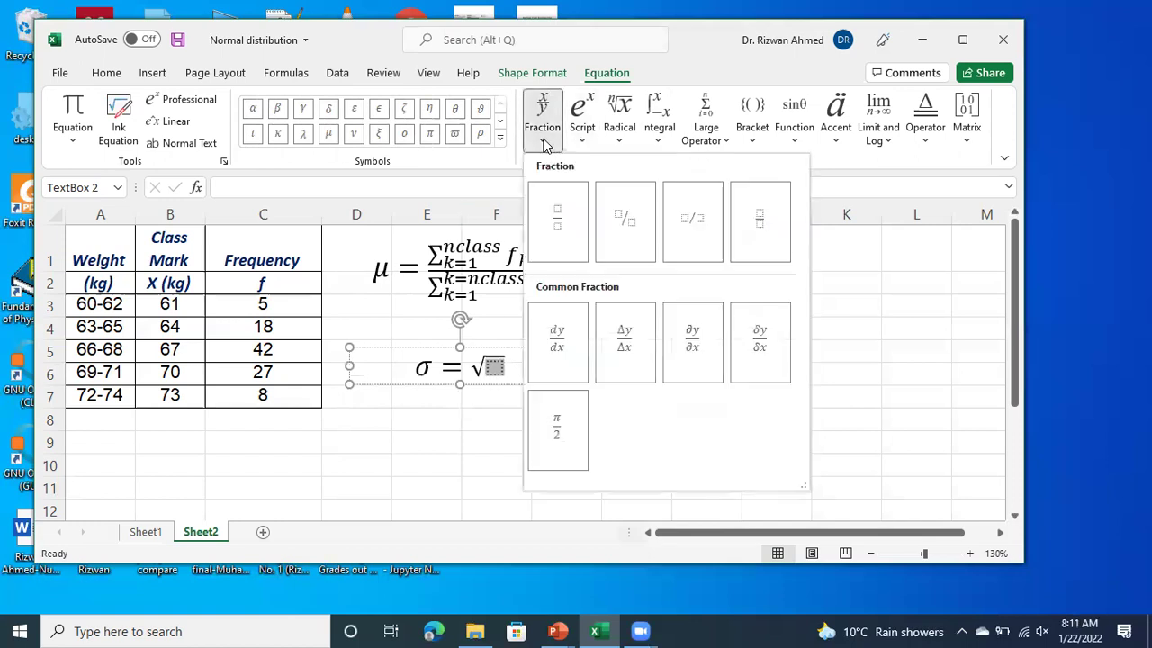
{"action": "left_click", "coordinate": [760, 221]}
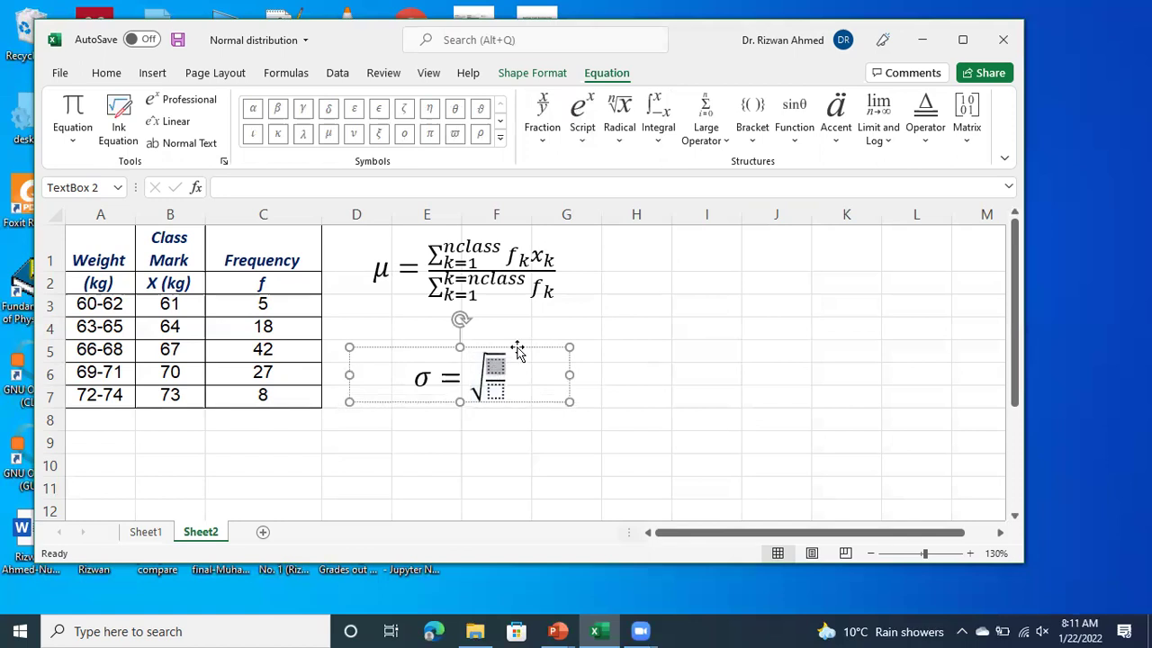
- Enter f with subscript k in the numerator of the fraction under the square root
{"action": "left_click", "coordinate": [582, 135]}
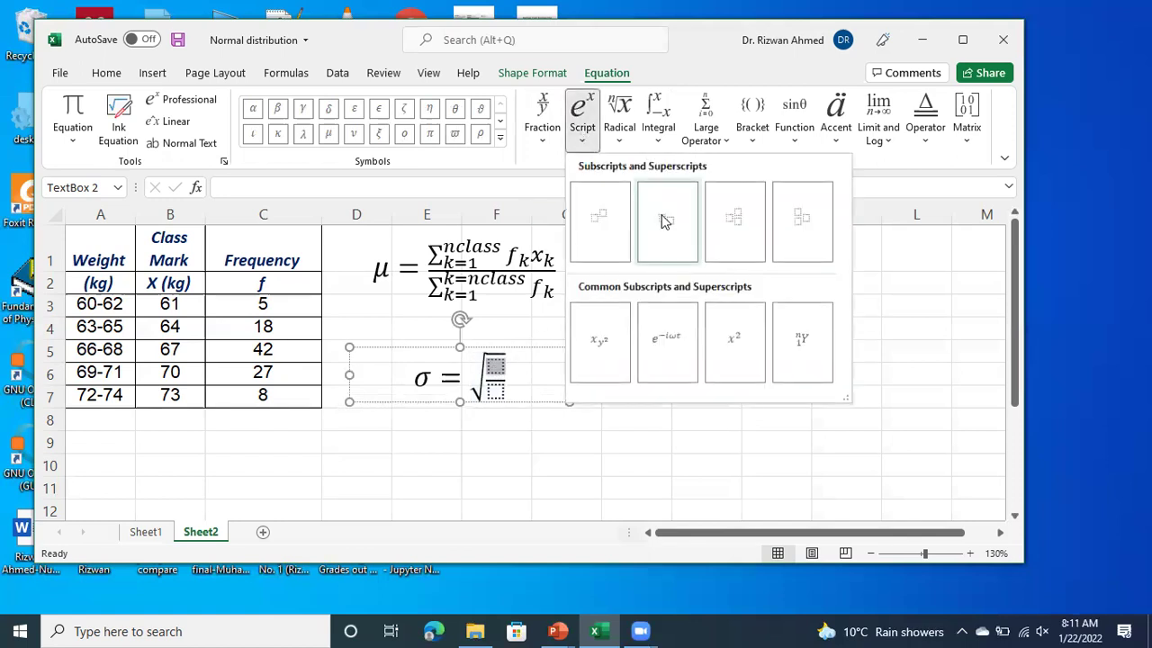
{"action": "left_click", "coordinate": [666, 221]}
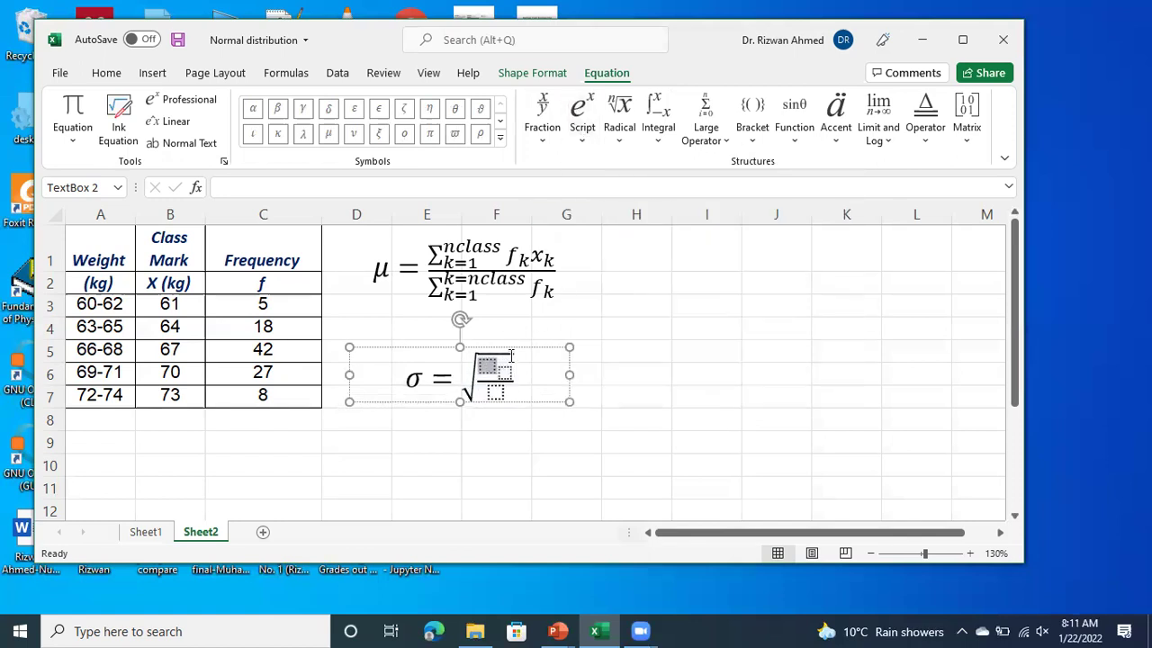
{"action": "type", "text": "f"}
{"action": "key", "text": "Right"}
{"action": "type", "text": "k"}
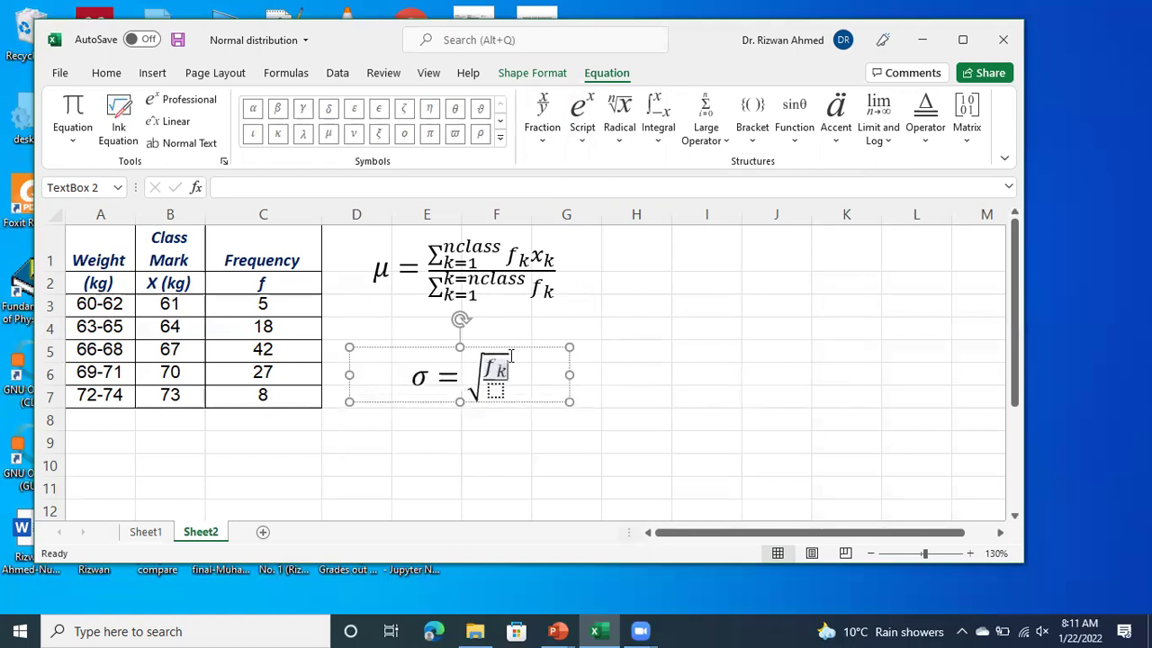
{"action": "key", "text": "Down"}
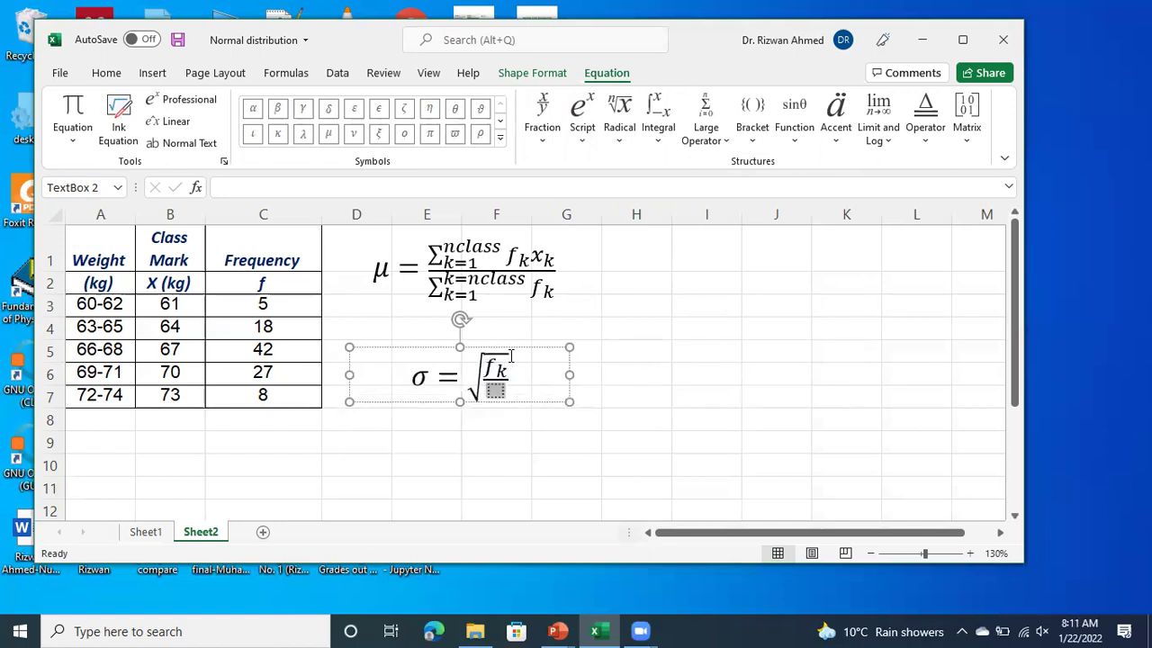
{"action": "key", "text": "Up"}
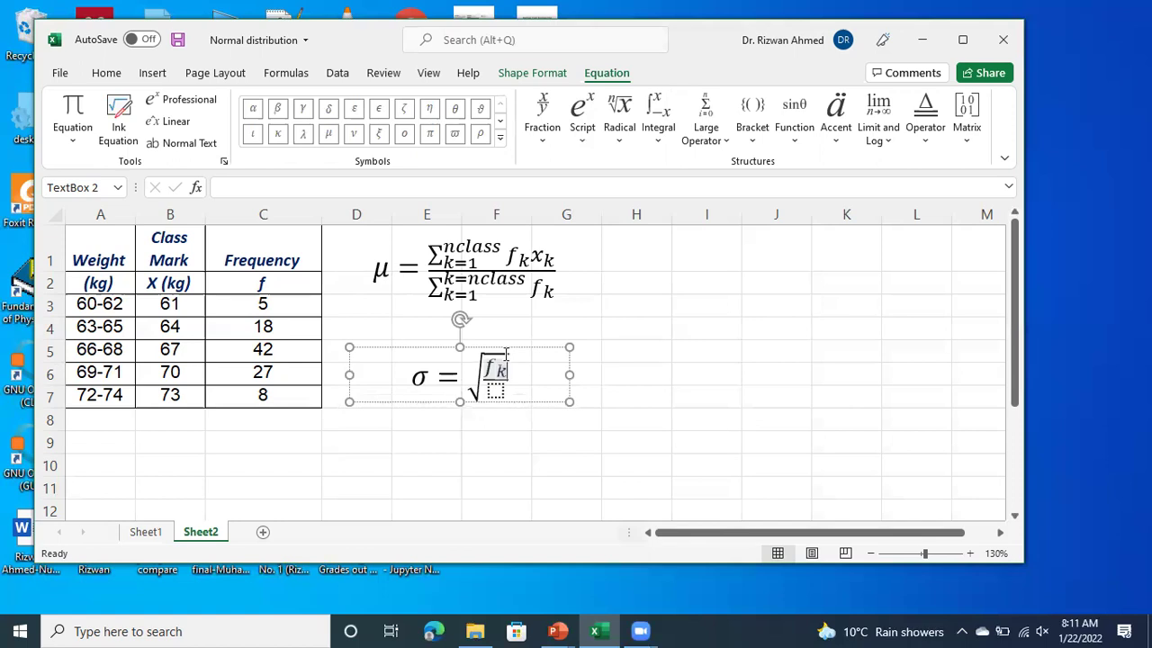
{"action": "left_click", "coordinate": [581, 137]}
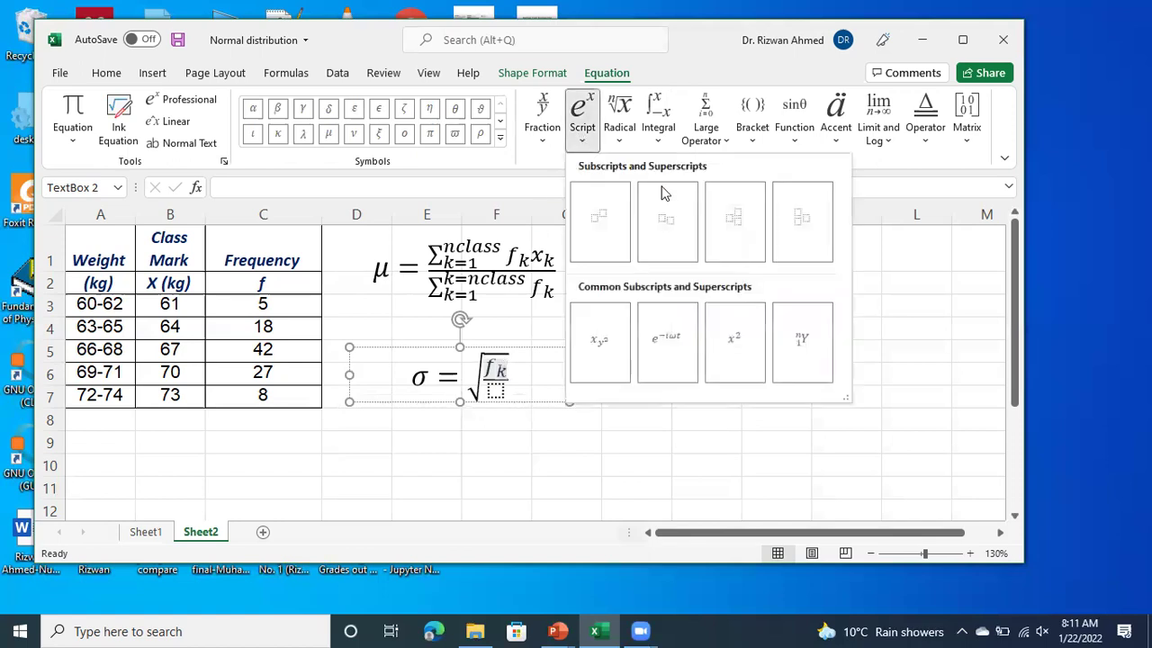
{"action": "left_click", "coordinate": [734, 222]}
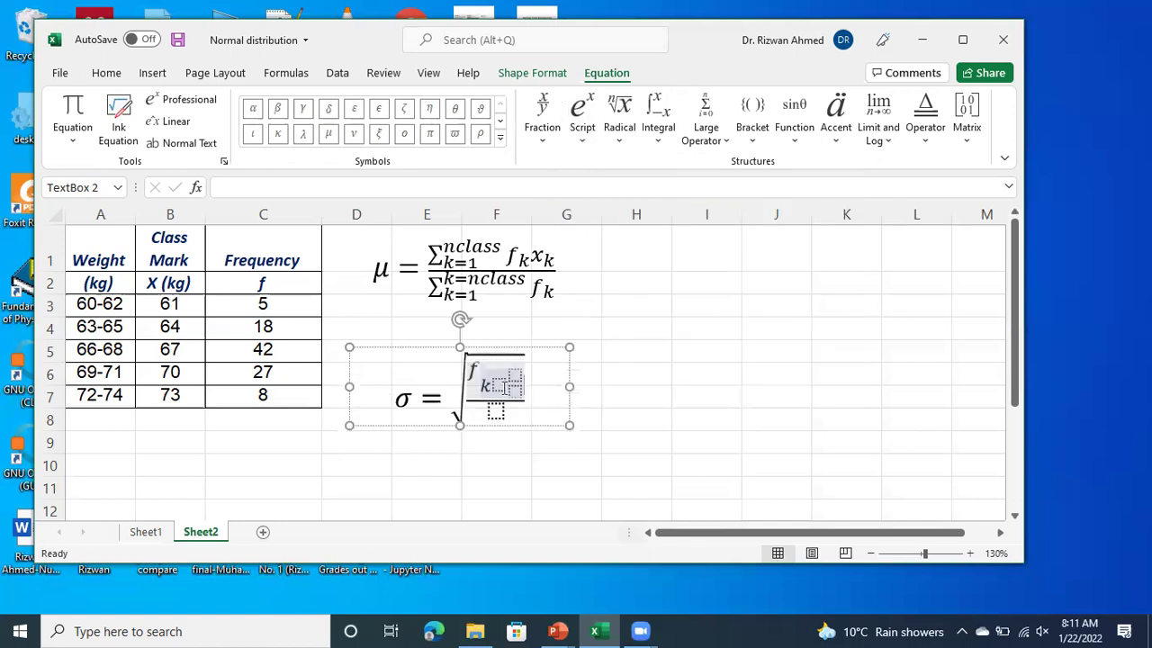
{"action": "key", "text": "ctrl+z"}
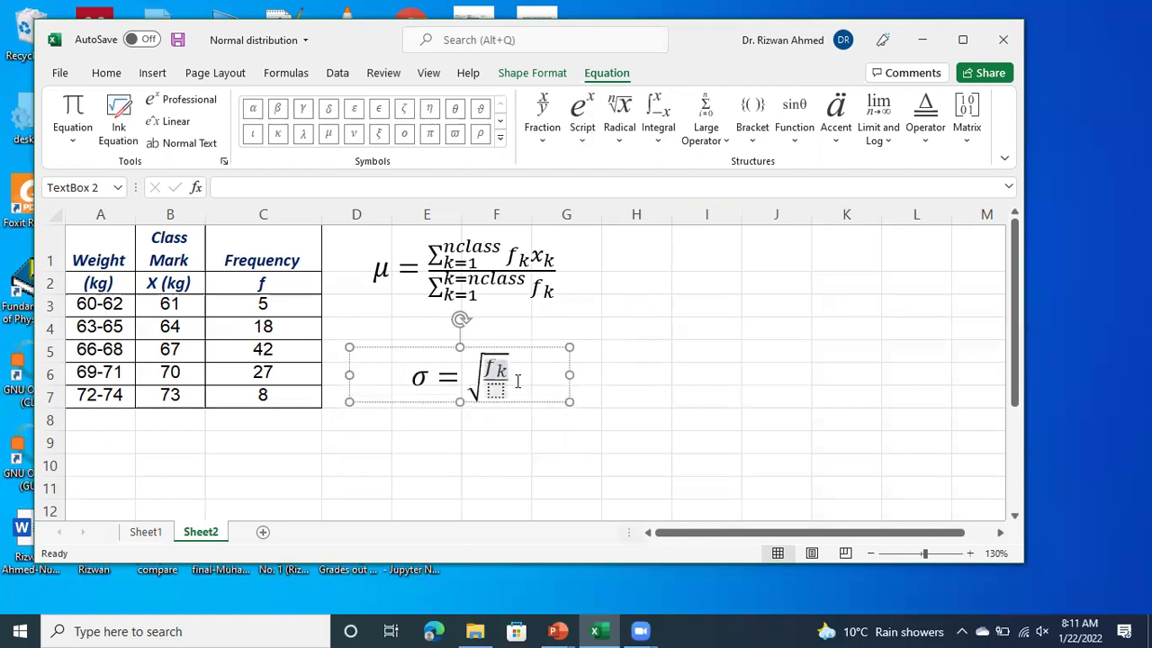
- Add x with subscript k and superscript 2 after f with subscript k in the numerator, using a combined subscript-superscript structure
{"action": "left_click", "coordinate": [584, 135]}
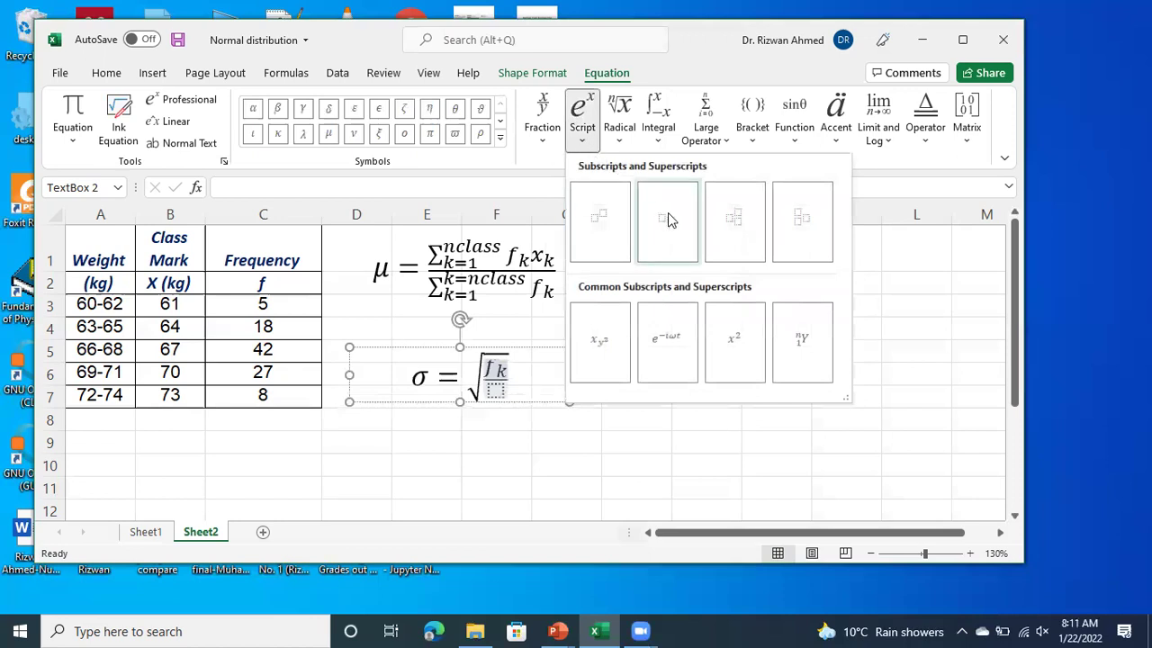
{"action": "left_click", "coordinate": [733, 214]}
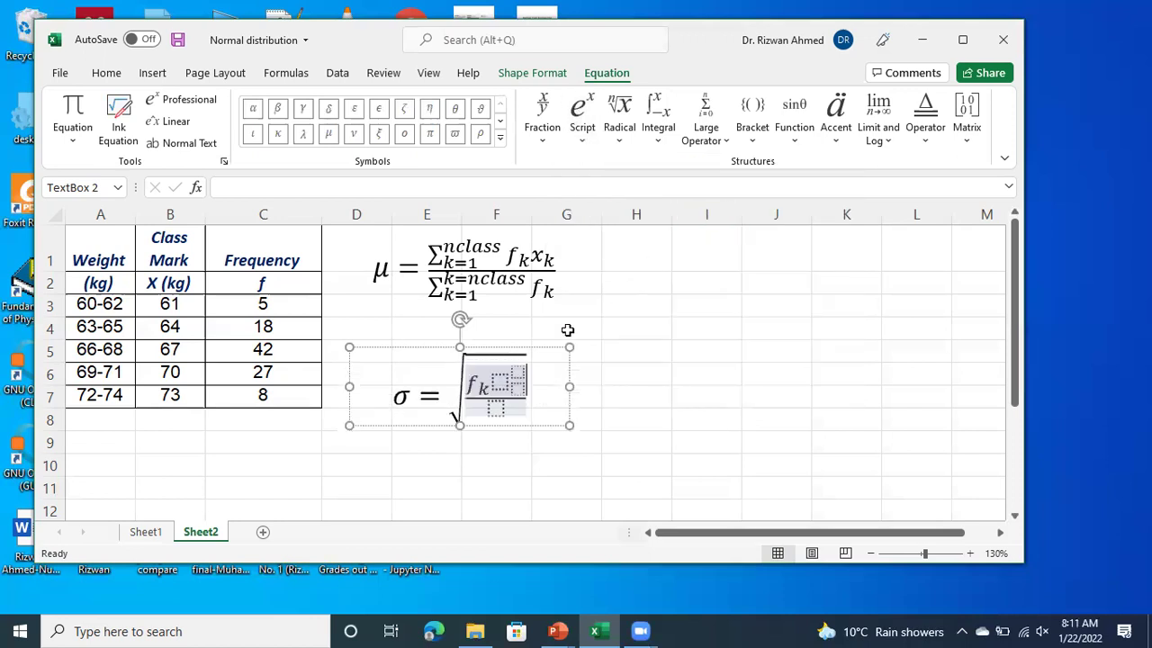
{"action": "left_click", "coordinate": [497, 383]}
{"action": "type", "text": "x_"}
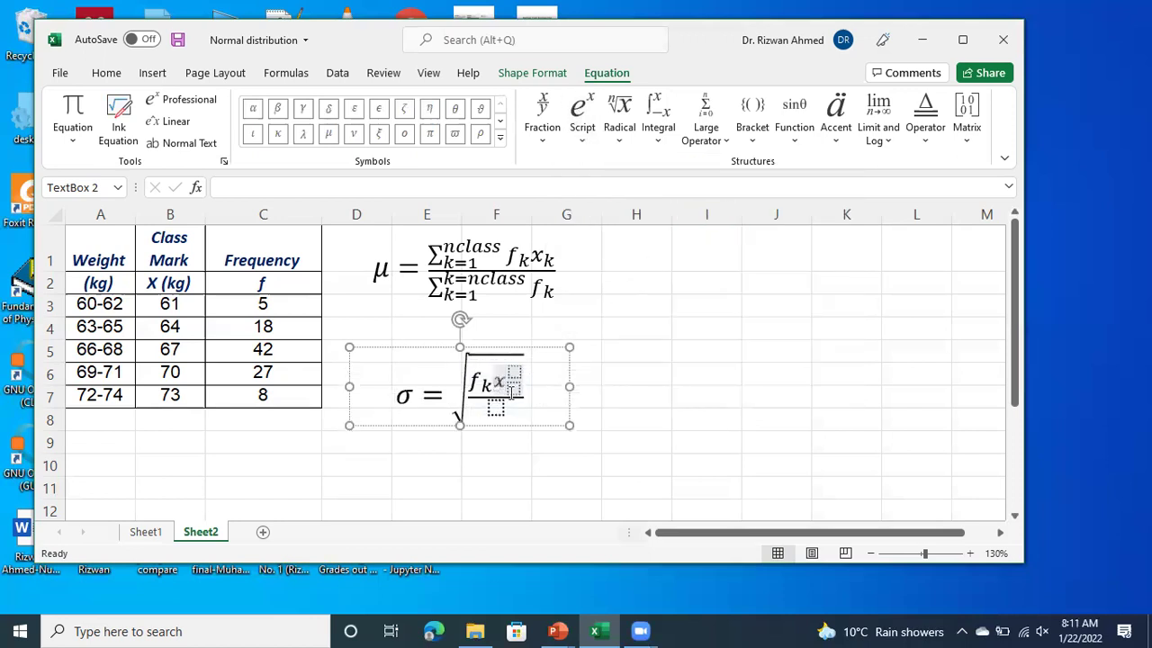
{"action": "type", "text": "k"}
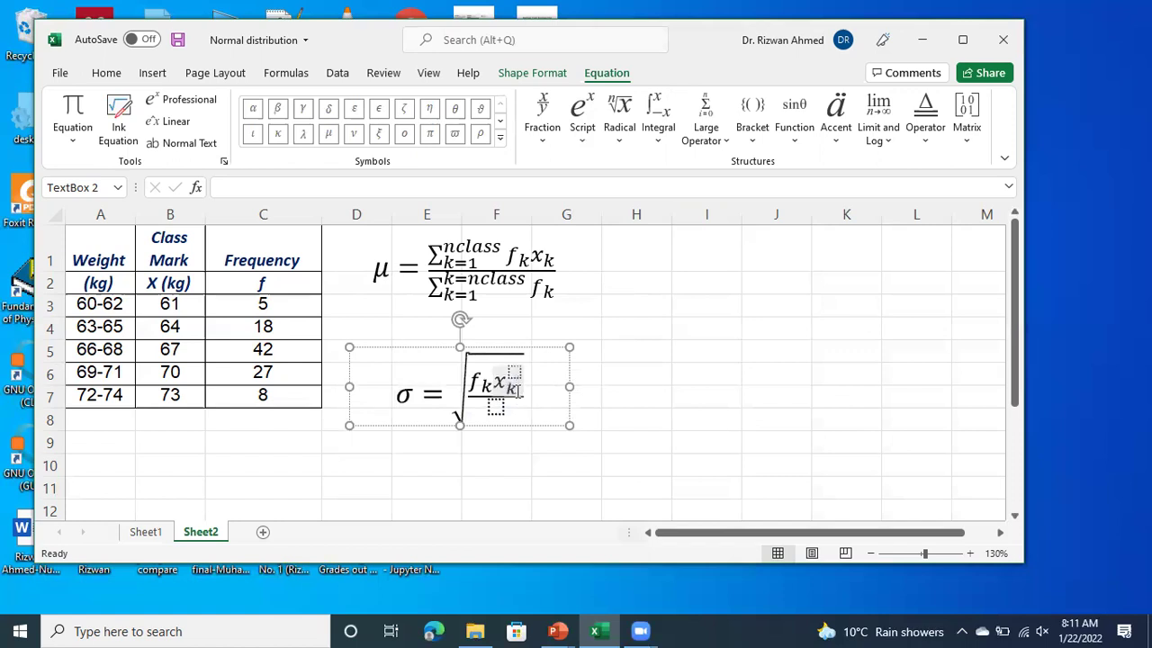
{"action": "key", "text": "Right"}
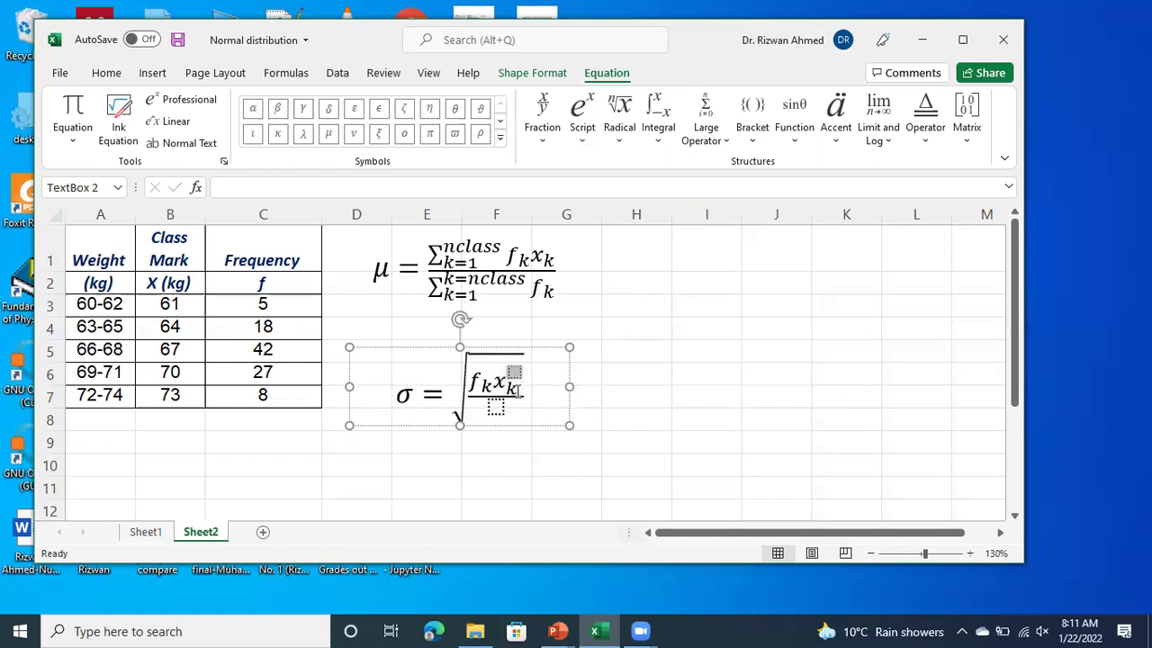
{"action": "type", "text": "2"}
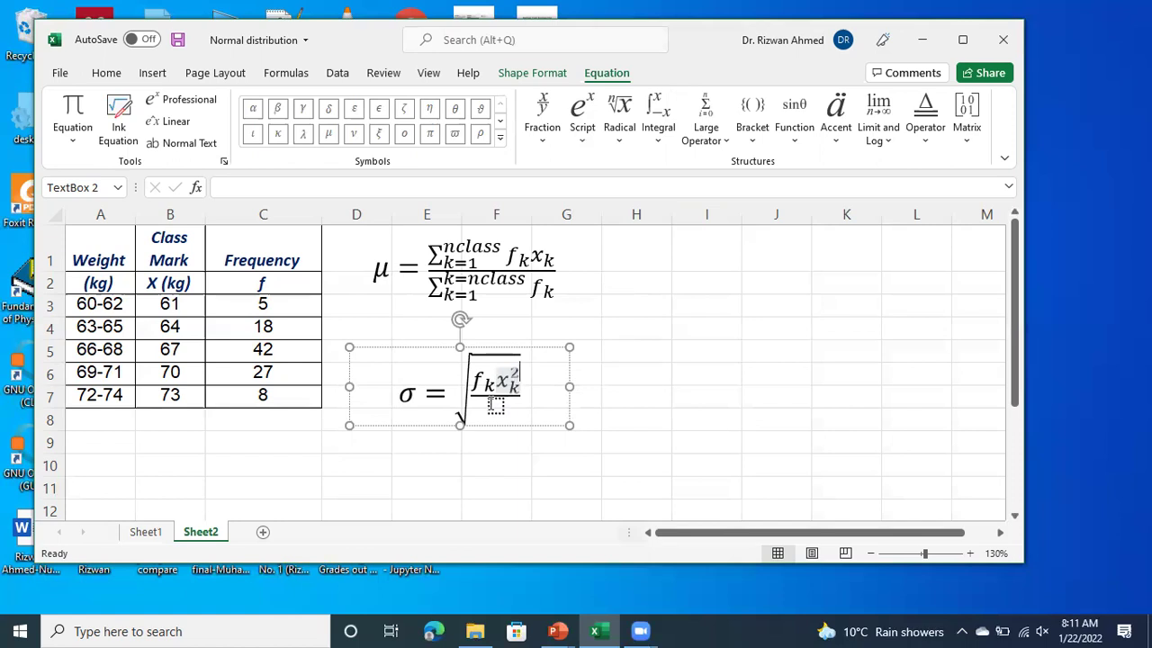
- Insert an empty summation with upper and lower limits before f with subscript k in the numerator of the σ formula
{"action": "left_click", "coordinate": [494, 405]}
{"action": "left_click", "coordinate": [478, 381]}
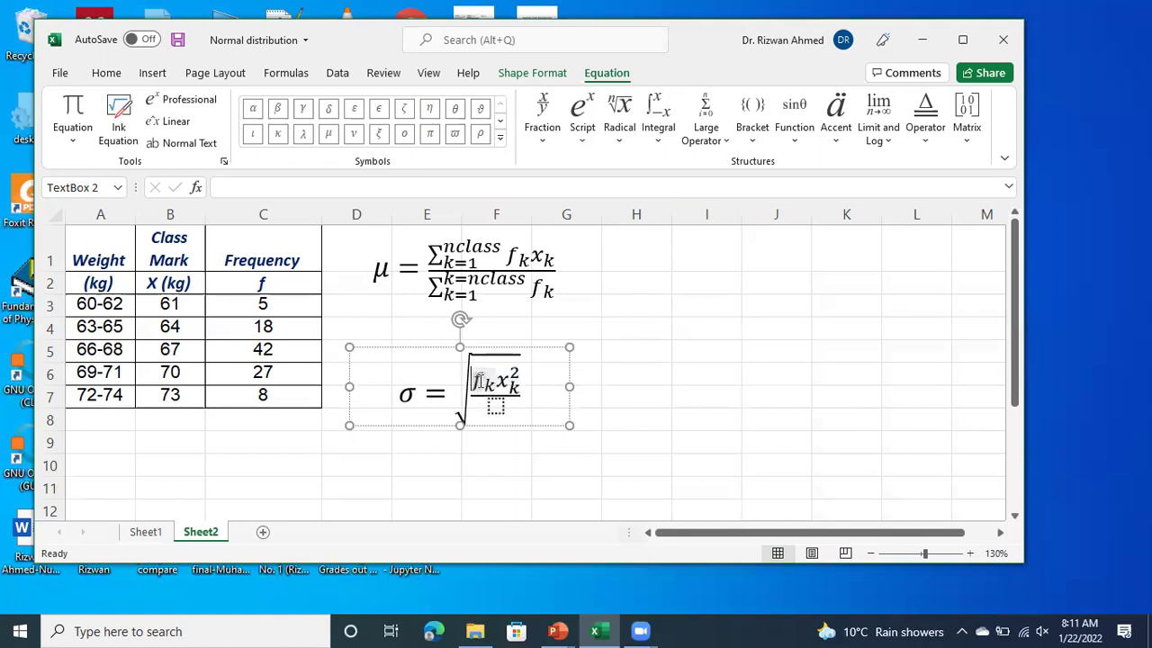
{"action": "left_click", "coordinate": [726, 144]}
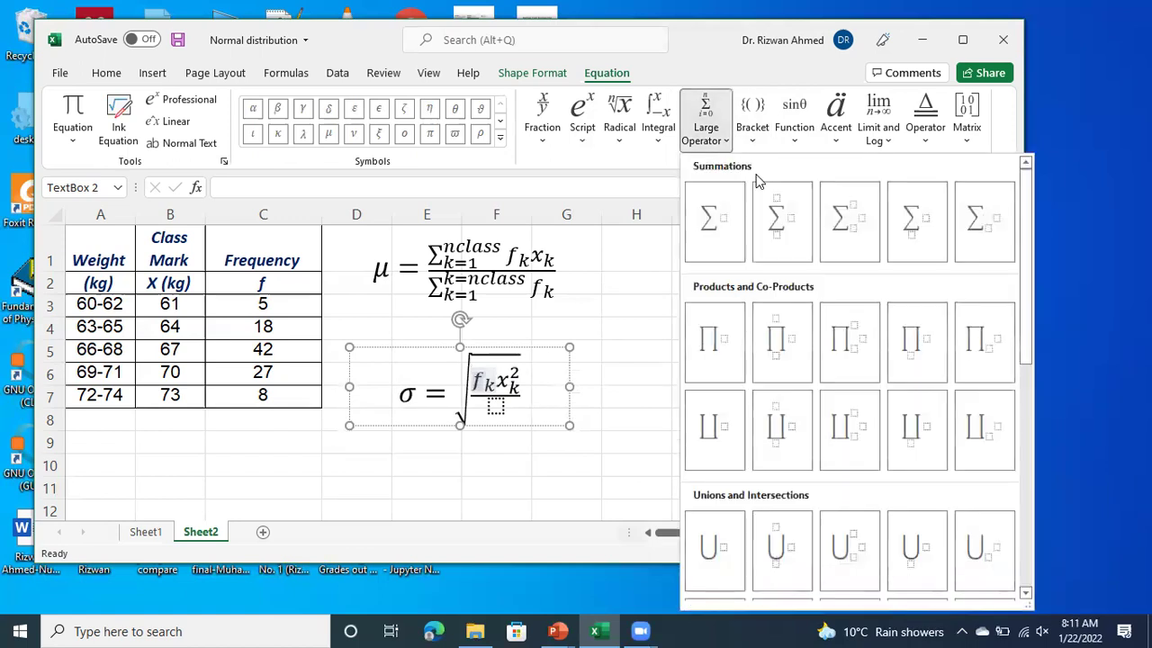
{"action": "left_click", "coordinate": [782, 218]}
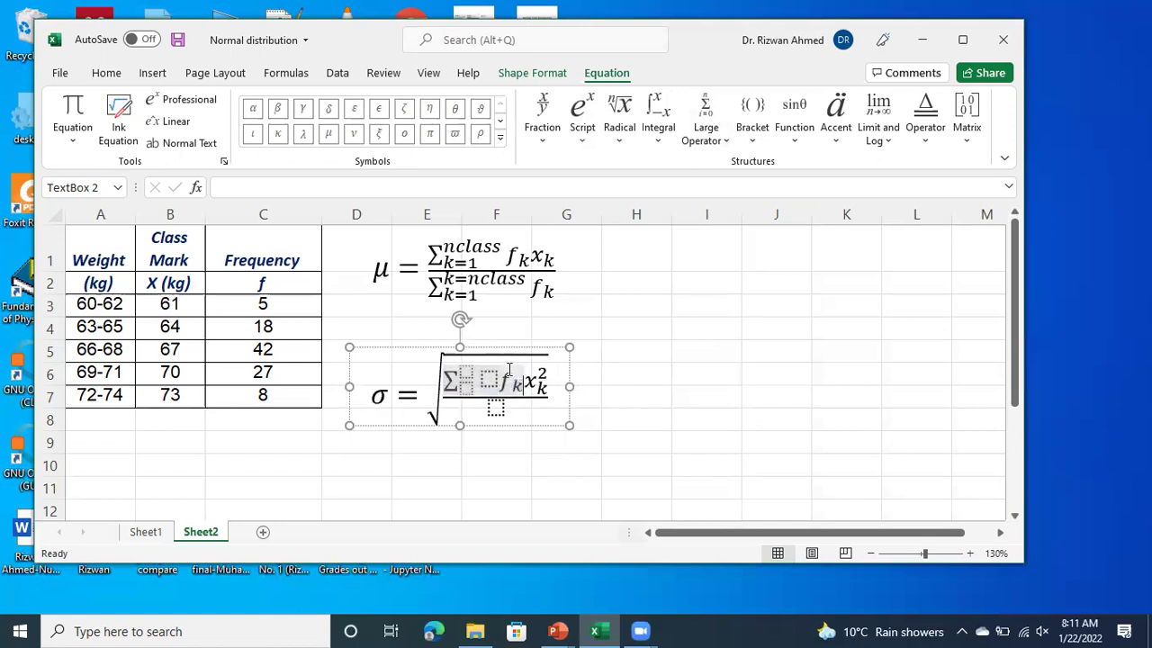
{"action": "left_click", "coordinate": [502, 380]}
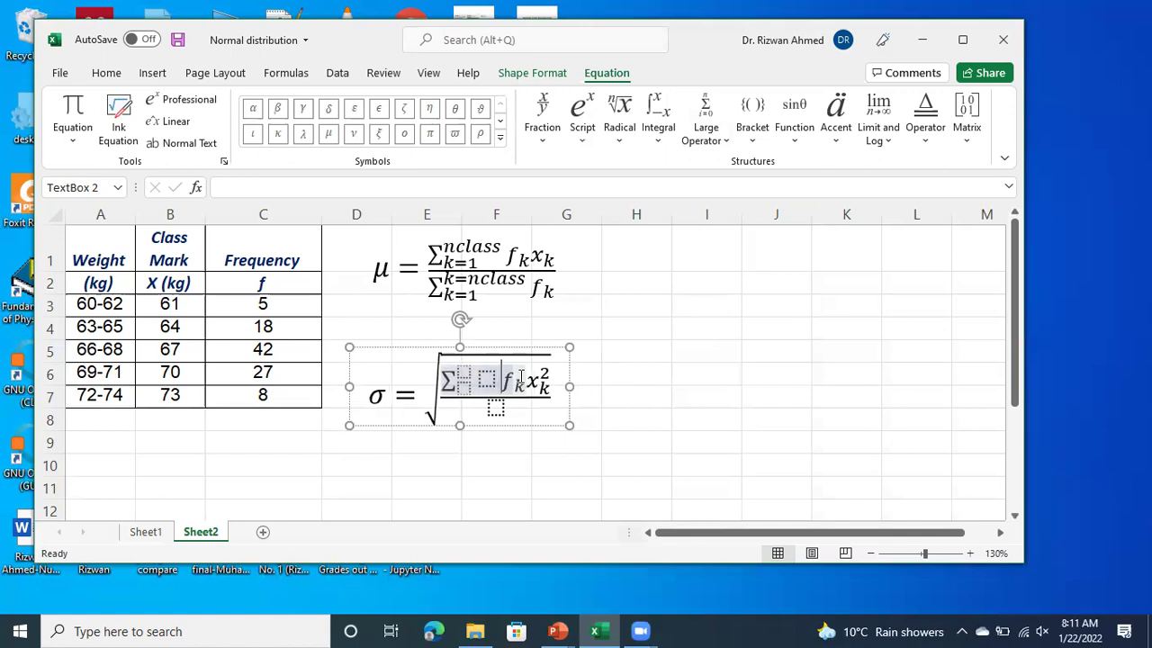
- Copy x with subscript k and superscript 2 in the numerator of the σ formula and delete it from there
{"action": "left_click_drag", "start_coordinate": [504, 381], "coordinate": [532, 382]}
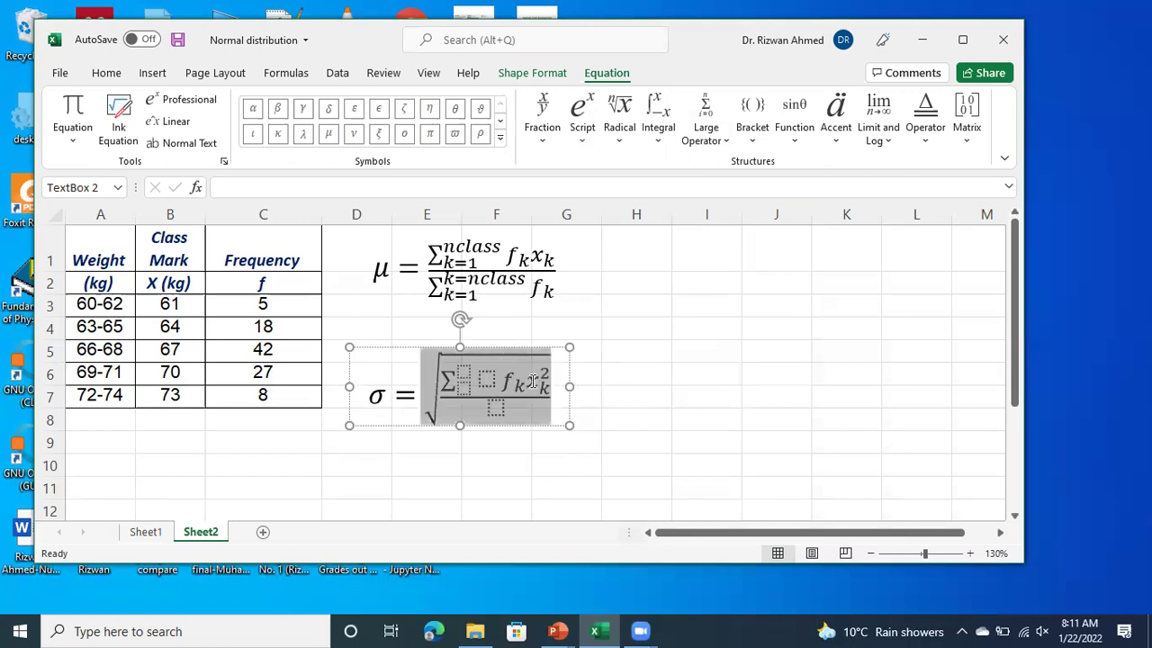
{"action": "left_click", "coordinate": [527, 382]}
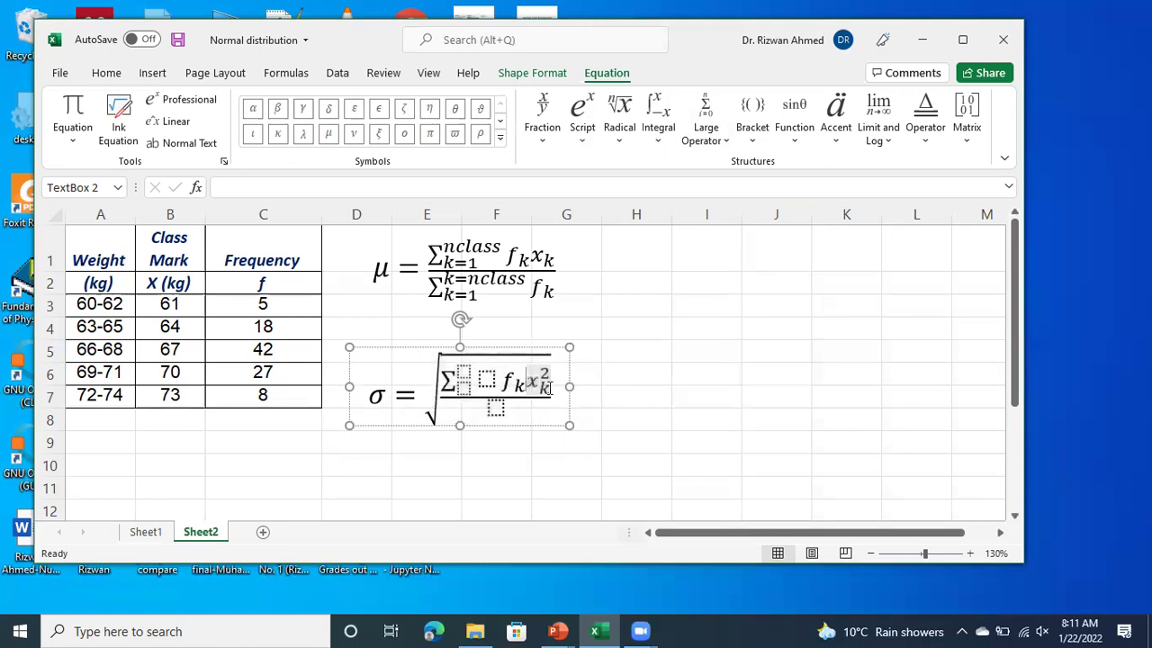
{"action": "left_click_drag", "start_coordinate": [527, 382], "coordinate": [552, 396]}
{"action": "key", "text": "ctrl+c"}
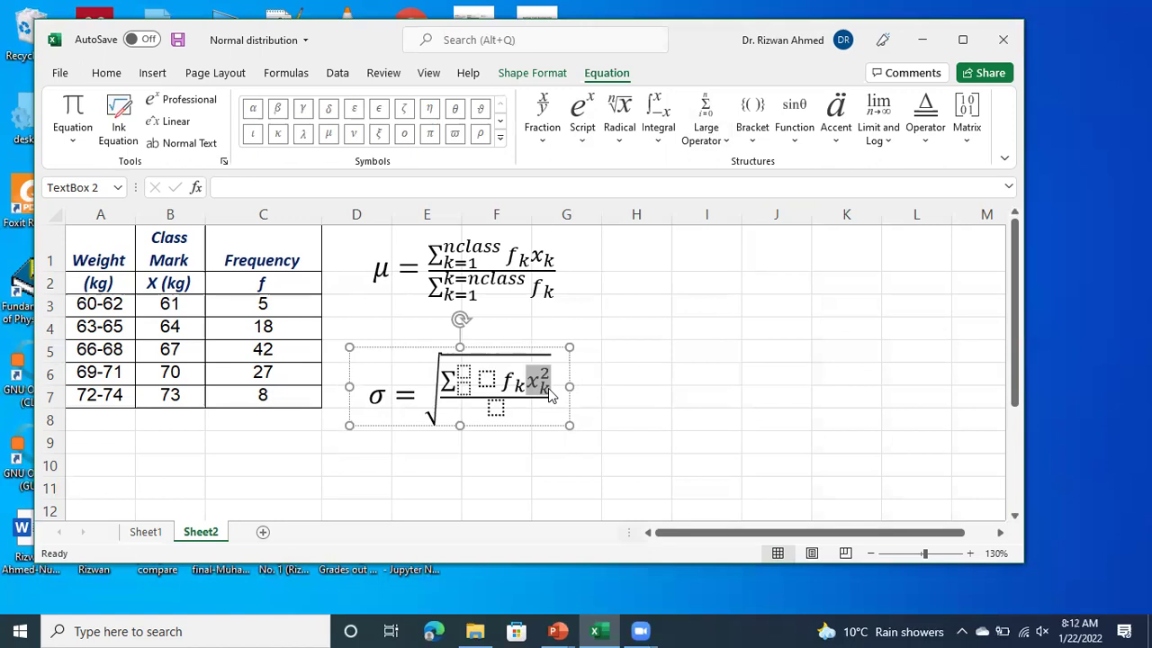
{"action": "key", "text": "Delete"}
- Paste the copied x term into the summation's empty term placeholder, keeping its source formatting
{"action": "key", "text": "Left"}
{"action": "key", "text": "Left"}
{"action": "key", "text": "Left"}
{"action": "key", "text": "Left"}
{"action": "key", "text": "Left"}
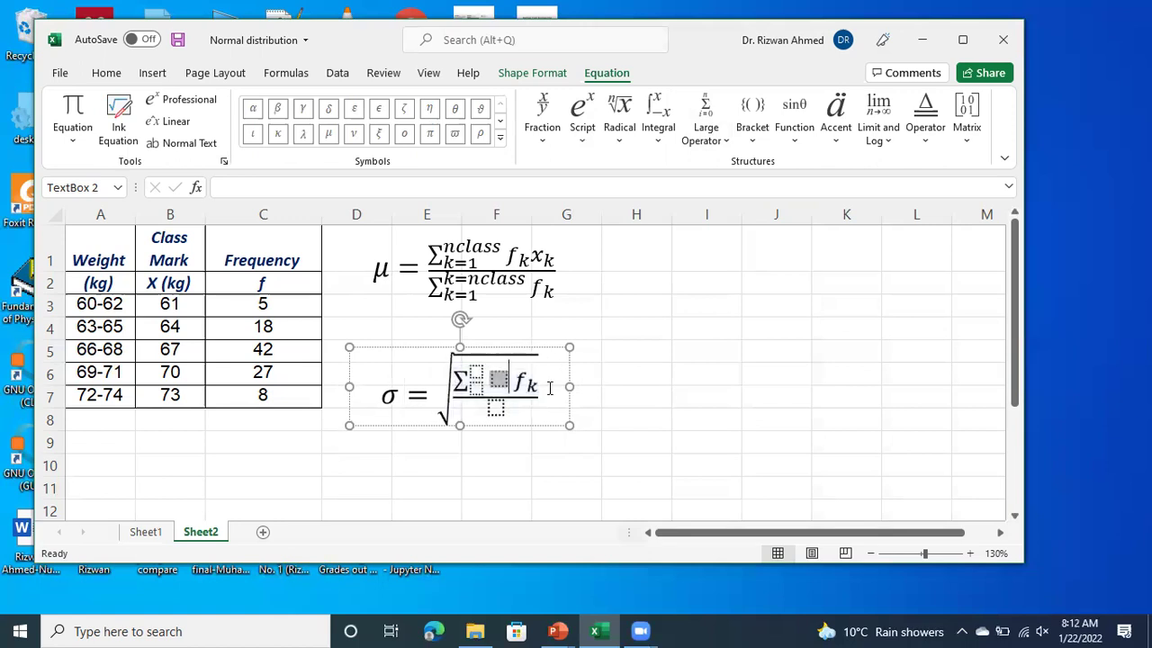
{"action": "key", "text": "ctrl+v"}
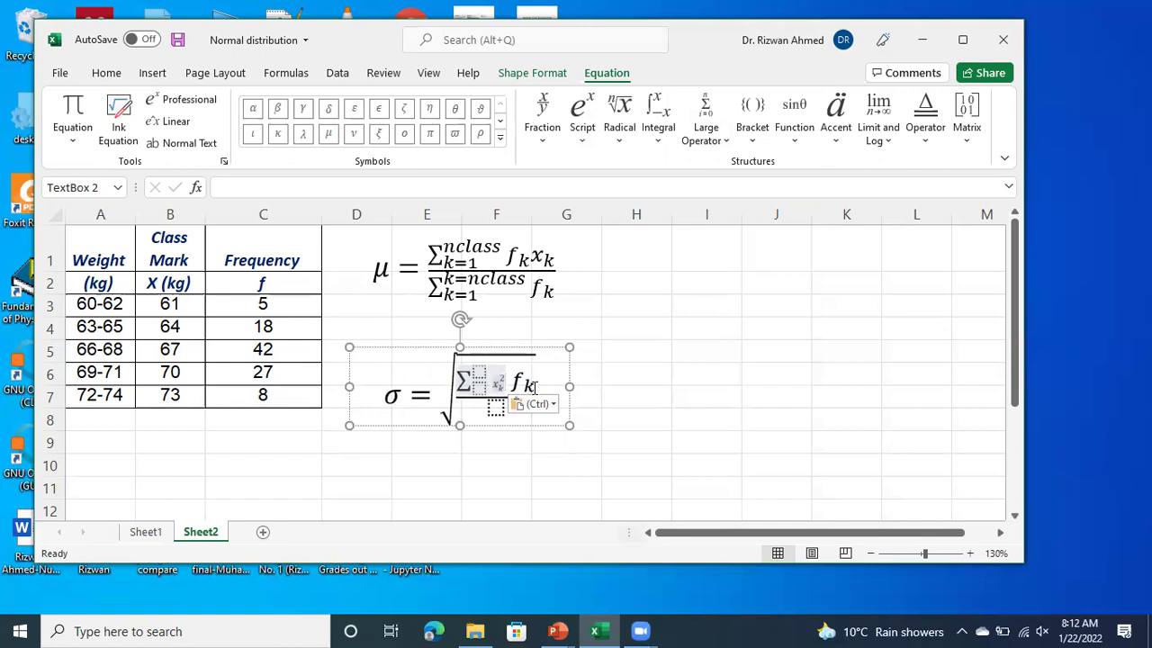
{"action": "left_click", "coordinate": [539, 404]}
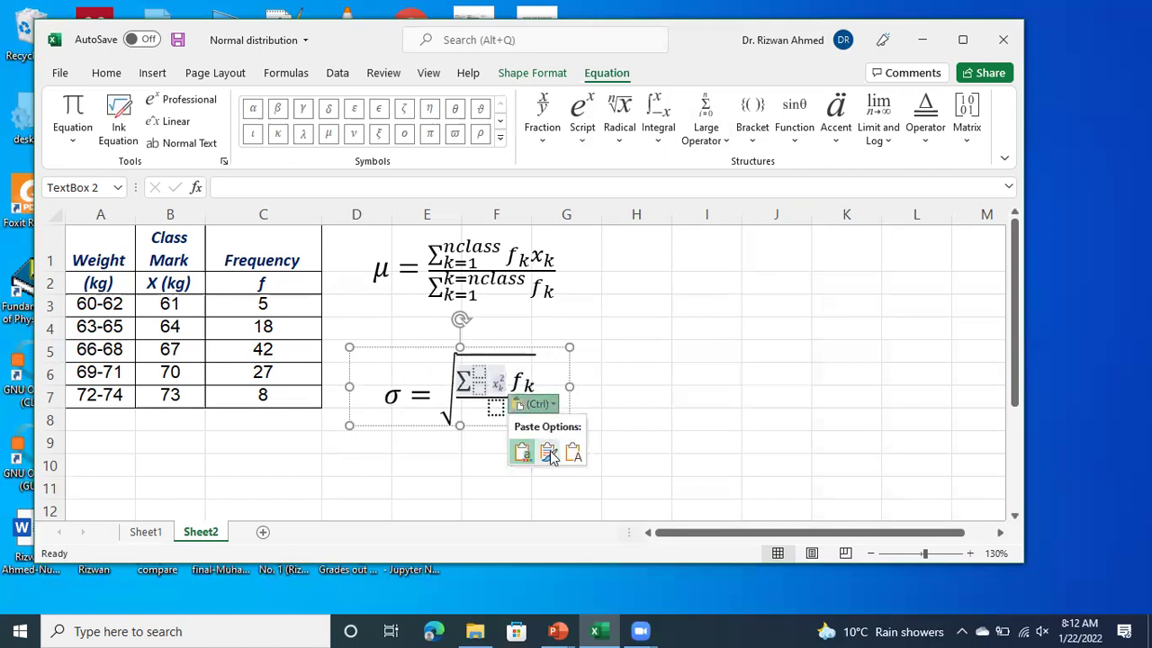
{"action": "left_click", "coordinate": [549, 455]}
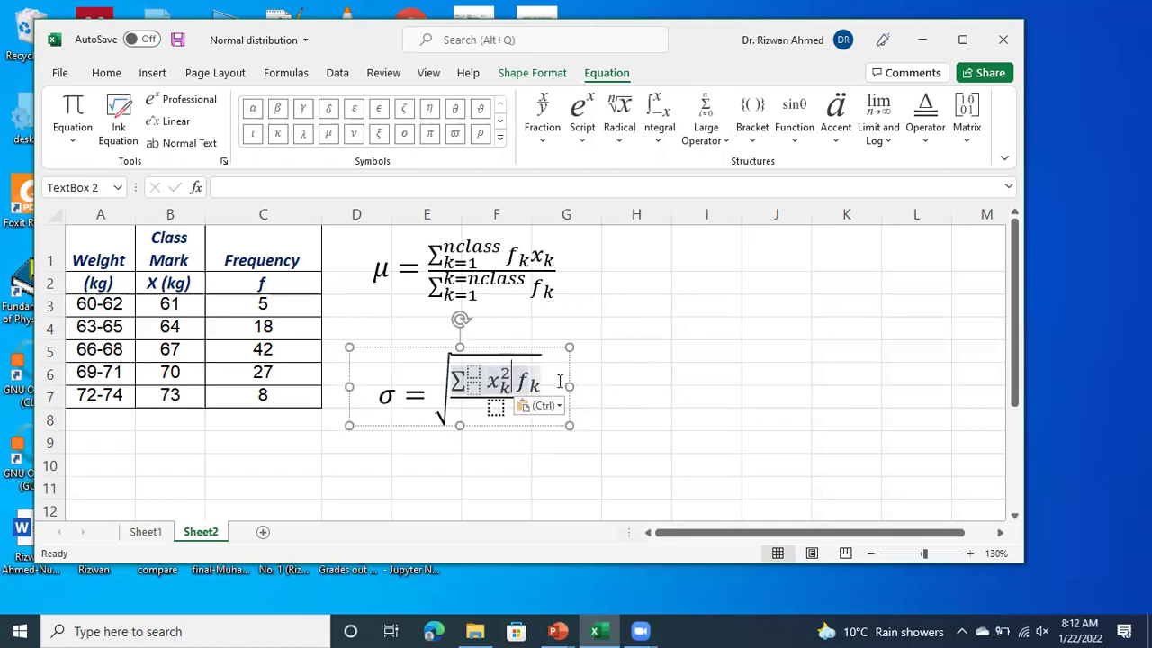
- Delete the leftover f after the summation in the σ formula and undo the excess deletion
{"action": "left_click", "coordinate": [559, 382], "text": "shift"}
{"action": "left_click", "coordinate": [559, 381]}
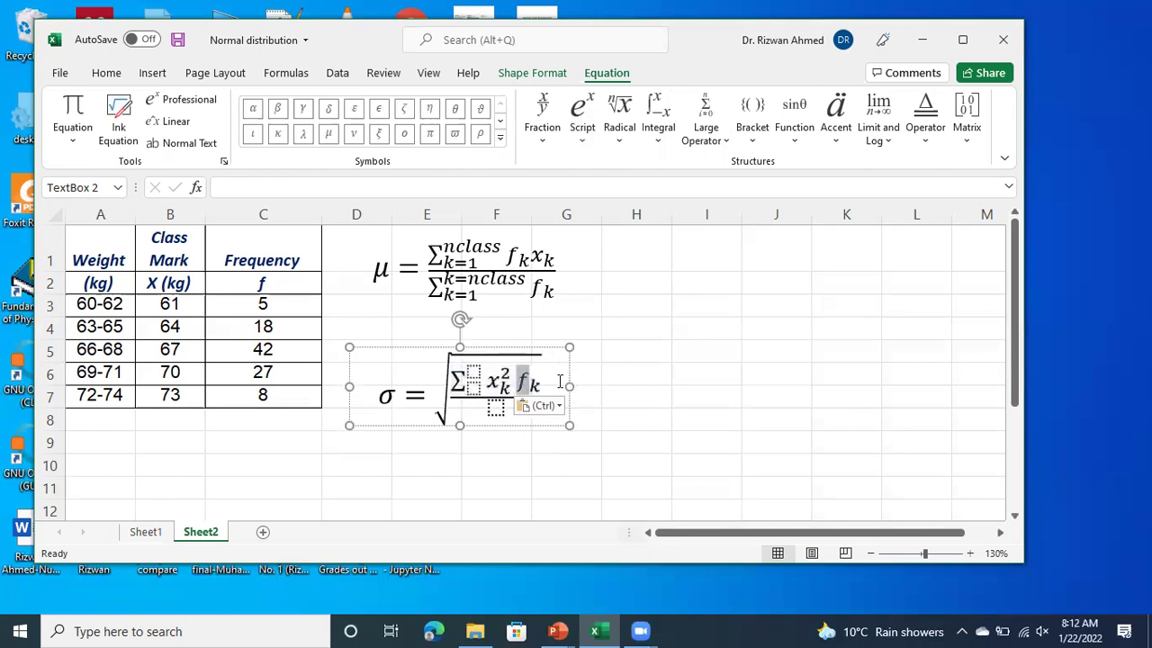
{"action": "key", "text": "BackSpace"}
{"action": "key", "text": "BackSpace"}
{"action": "key", "text": "BackSpace"}
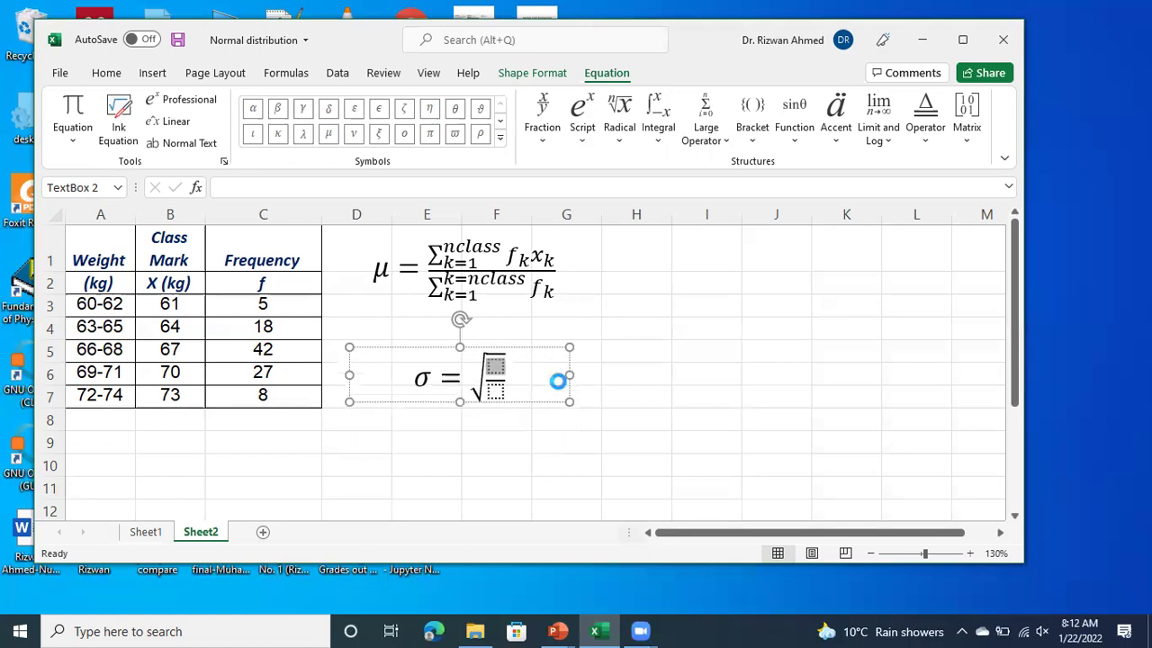
{"action": "key", "text": "ctrl+z"}
{"action": "left_click", "coordinate": [547, 384]}
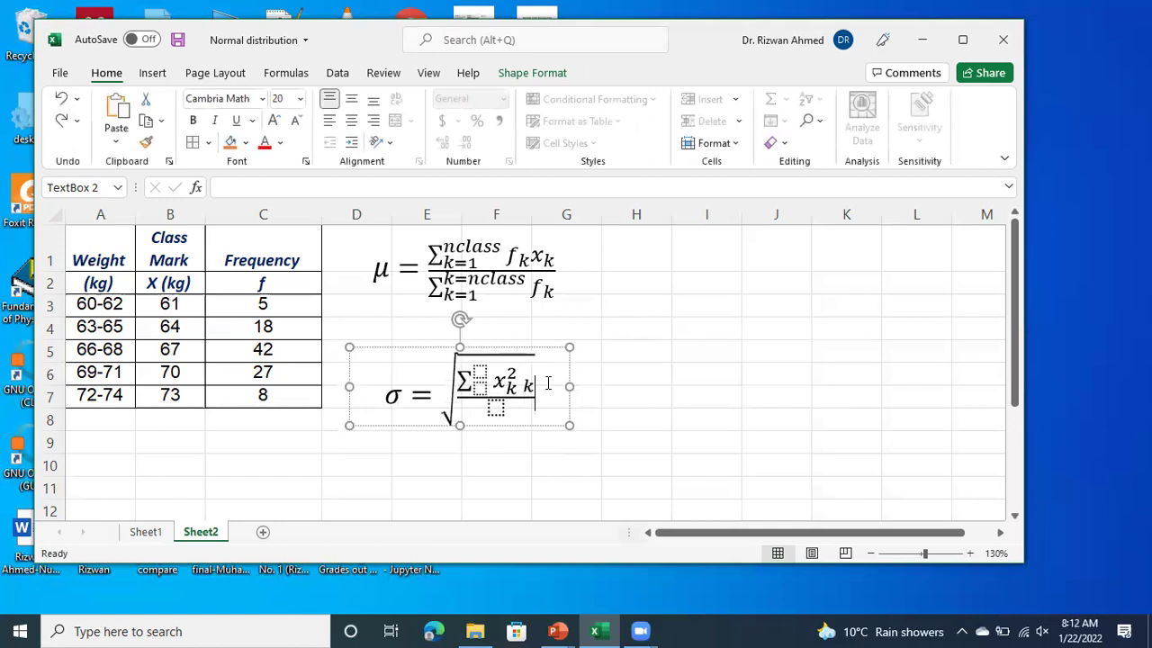
- Insert an empty subscript structure inside the summation, directly before x with subscript k and superscript 2
{"action": "key", "text": "Left"}
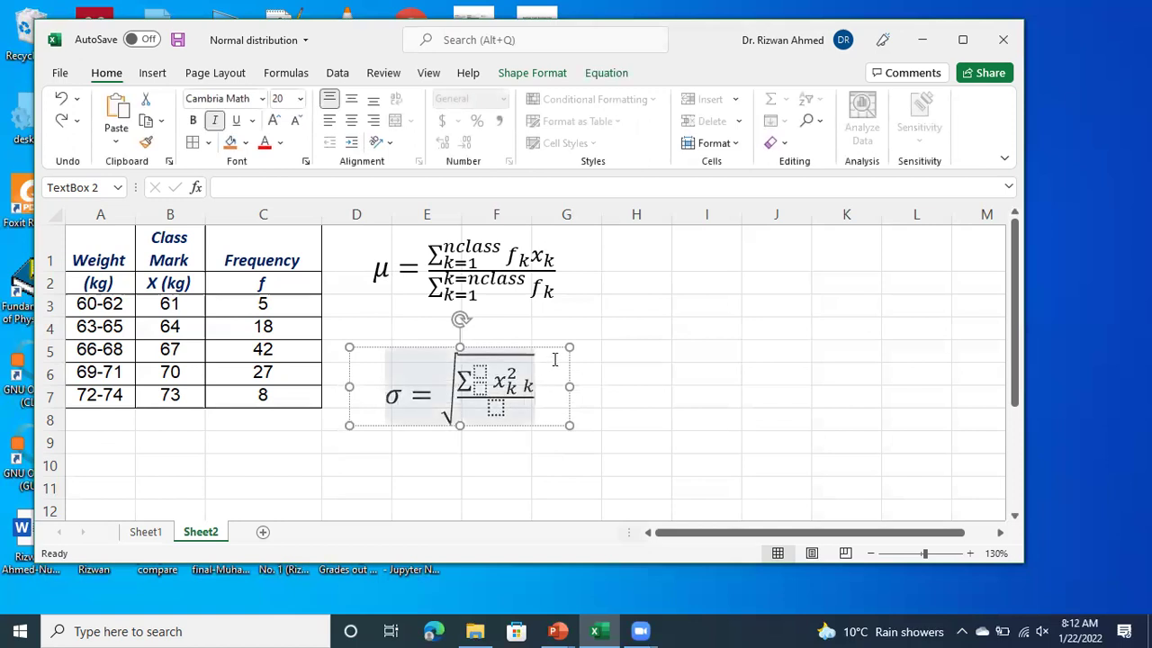
{"action": "key", "text": "Down"}
{"action": "key", "text": "Right"}
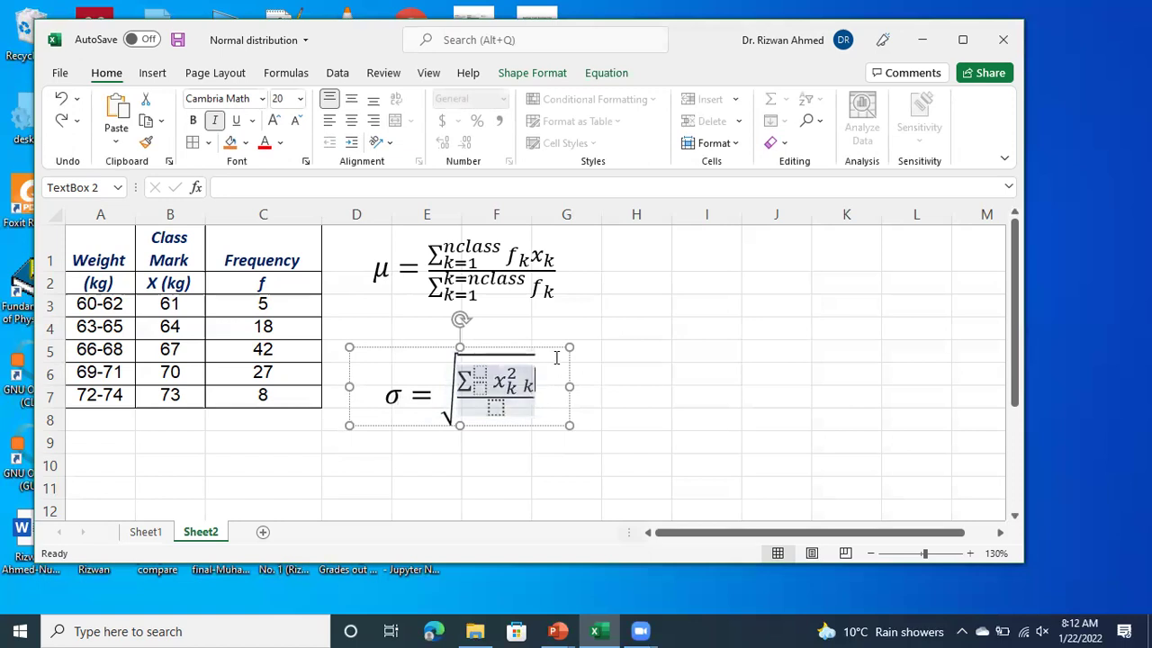
{"action": "key", "text": "shift+Left"}
{"action": "left_click_drag", "start_coordinate": [519, 372], "coordinate": [496, 381]}
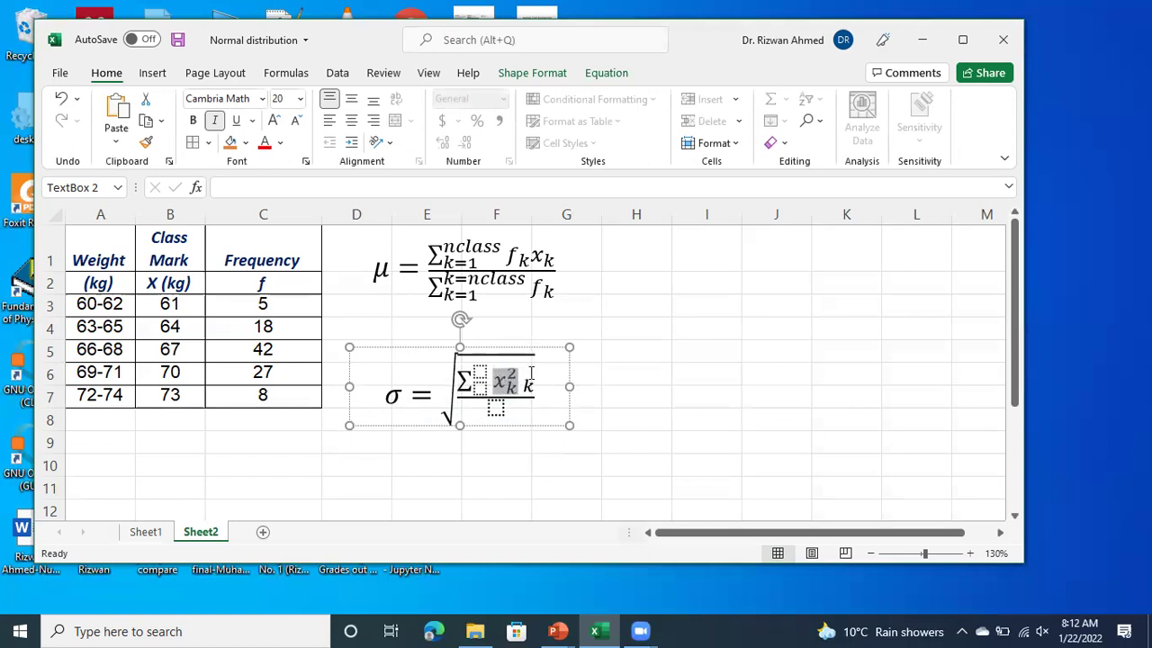
{"action": "key", "text": "Left"}
{"action": "left_click", "coordinate": [605, 74]}
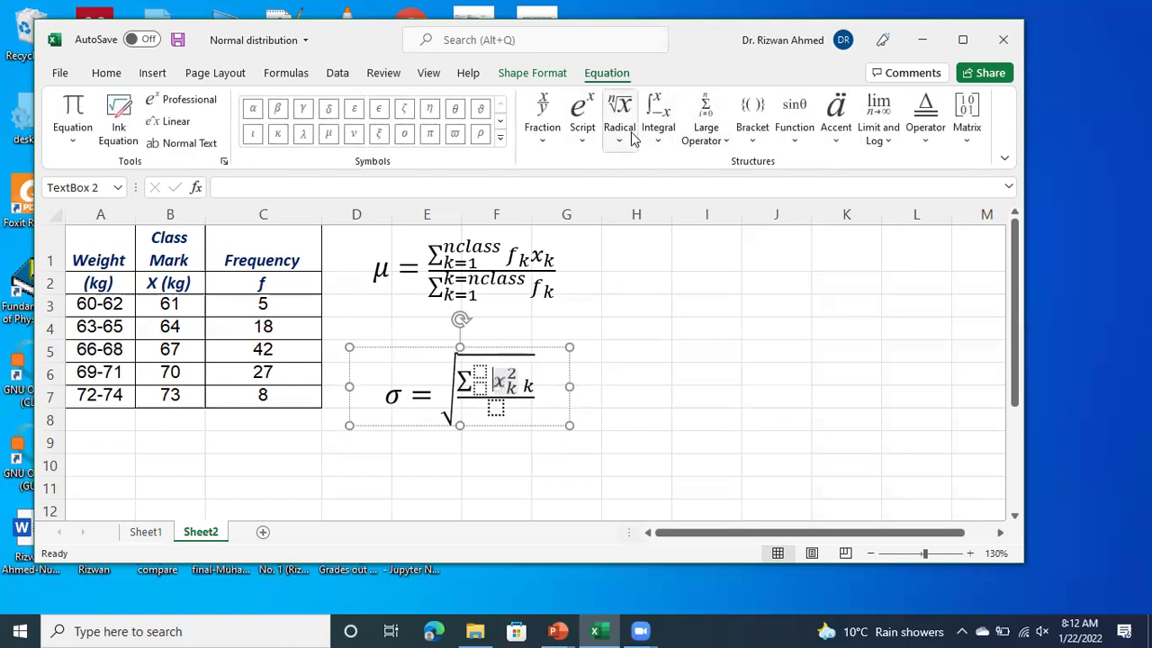
{"action": "left_click", "coordinate": [581, 125]}
{"action": "left_click", "coordinate": [666, 221]}
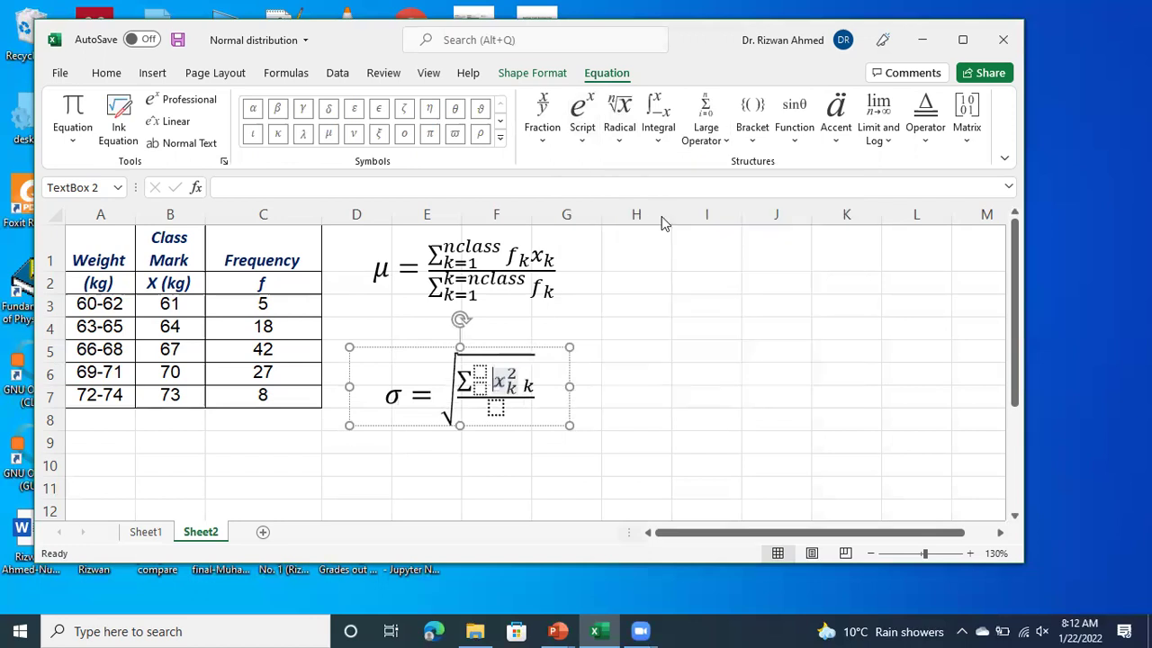
- Fill the new subscript structure with f as the base and k as the subscript
{"action": "left_click", "coordinate": [485, 378]}
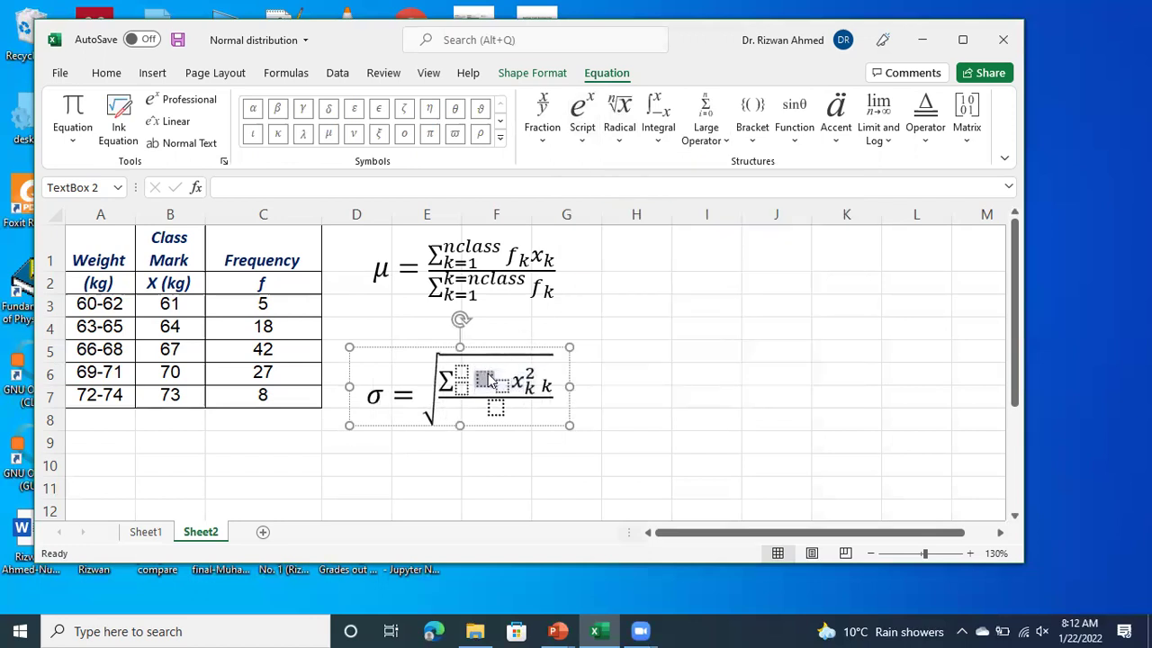
{"action": "type", "text": "f"}
{"action": "left_click", "coordinate": [498, 385]}
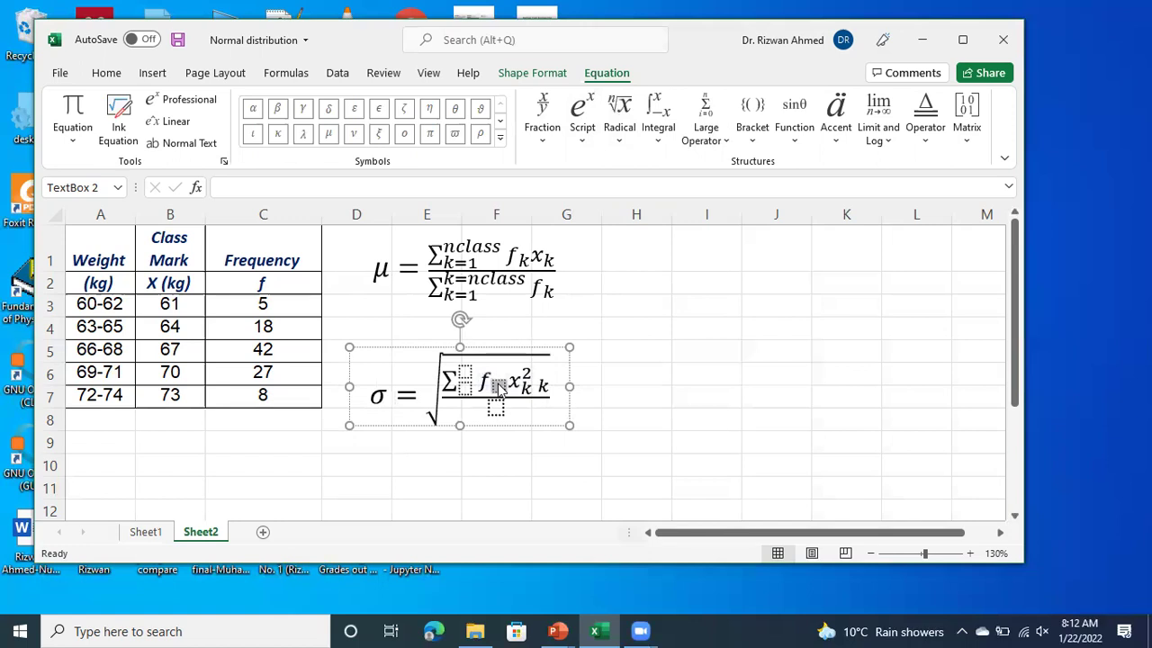
{"action": "type", "text": "k"}
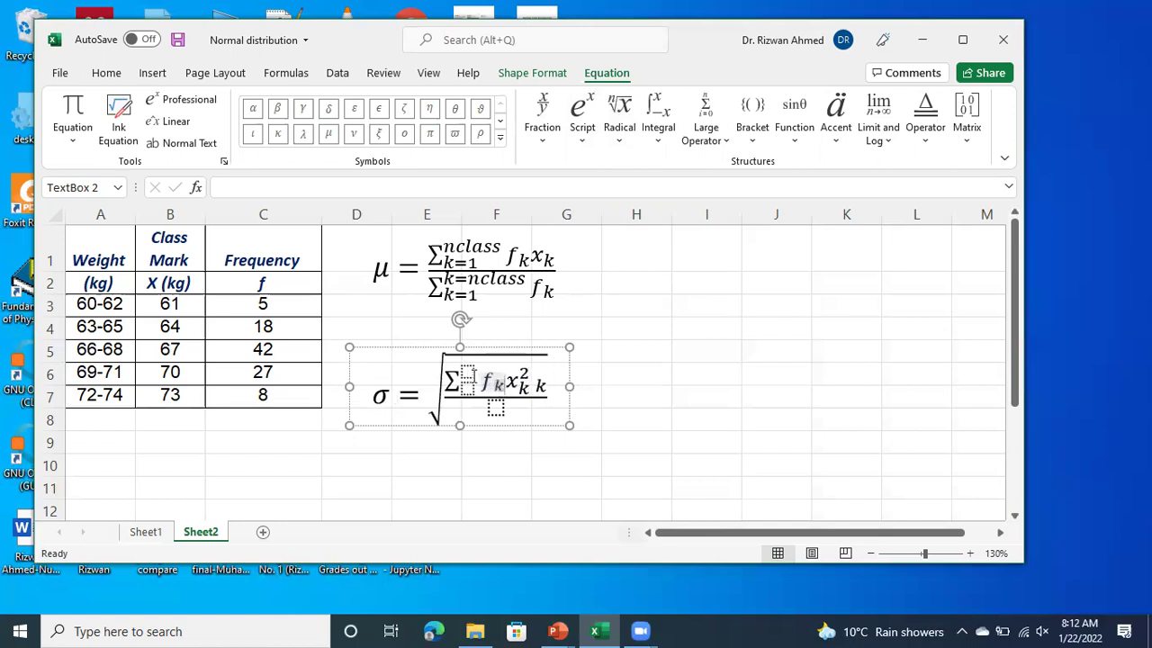
- Set the numerator summation's upper limit to k=nclass and its lower limit to k=1
{"action": "left_click", "coordinate": [468, 371]}
{"action": "type", "text": "k="}
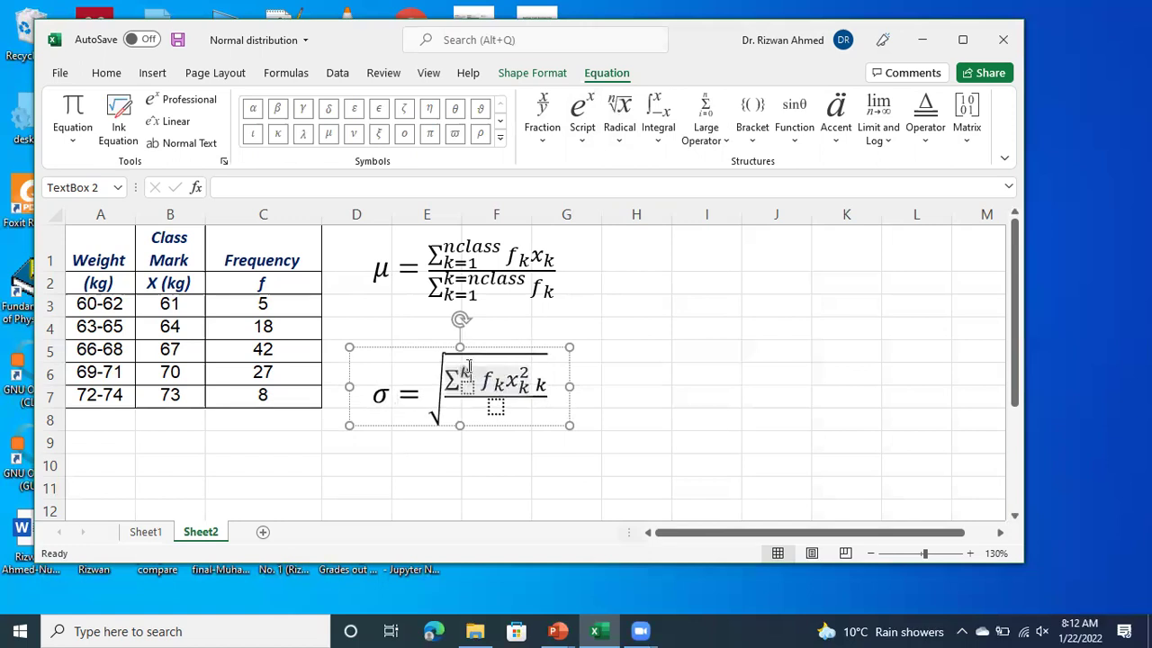
{"action": "type", "text": "nclass"}
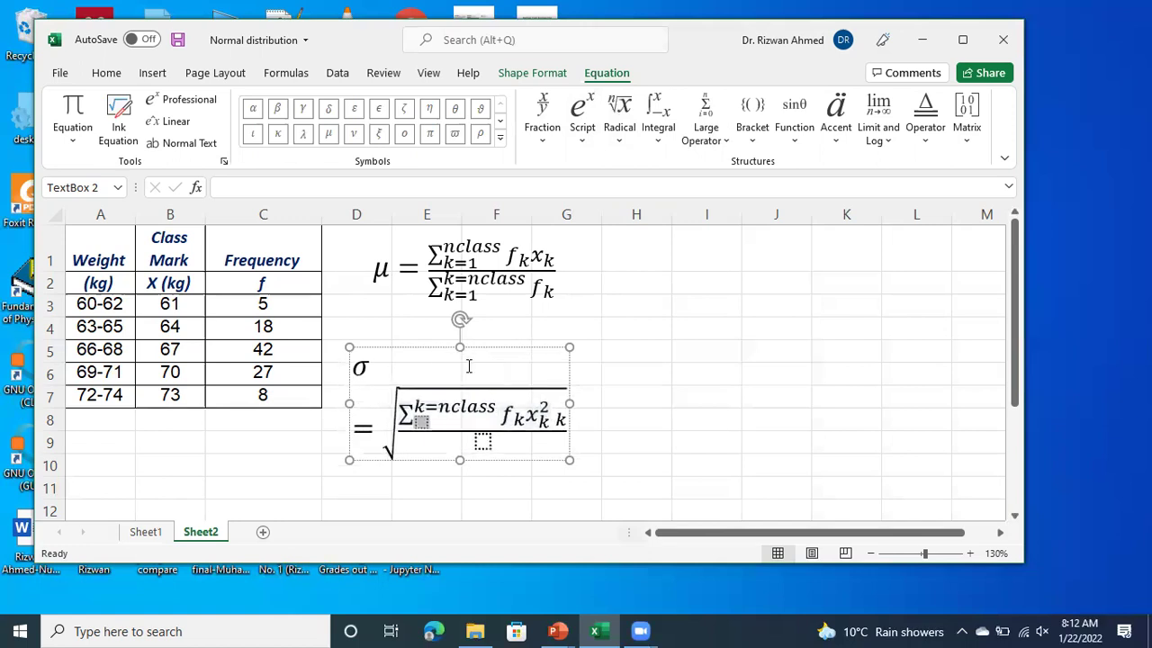
{"action": "type", "text": "k=1"}
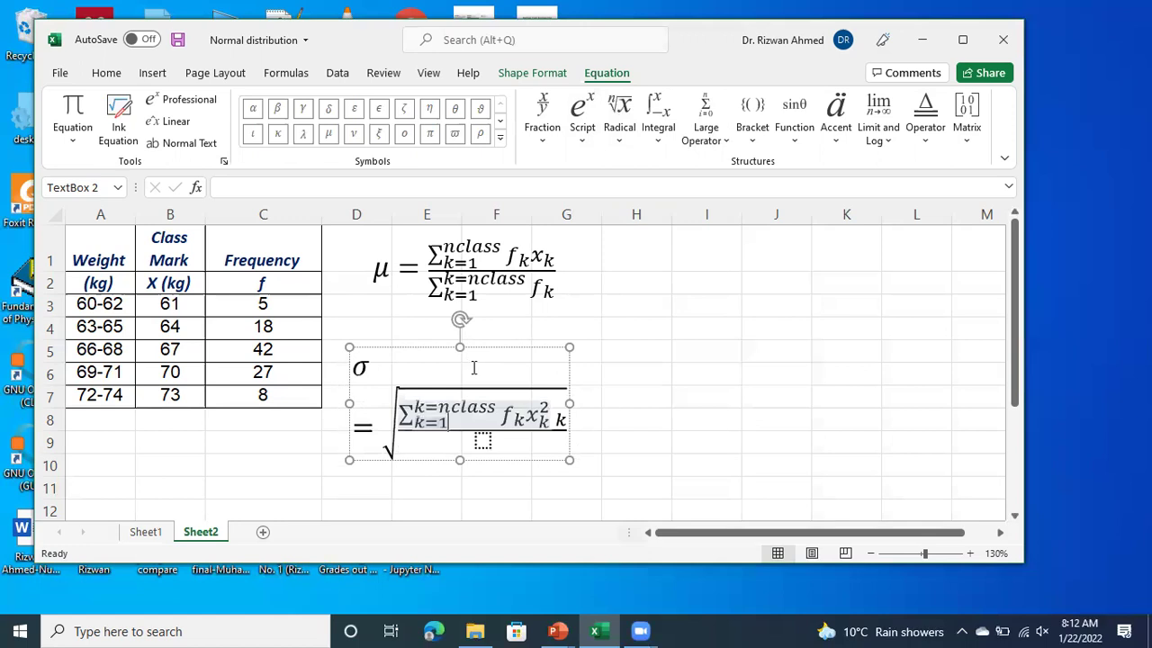
- Enter N as the denominator of the fraction under the square root
{"action": "left_click", "coordinate": [484, 442]}
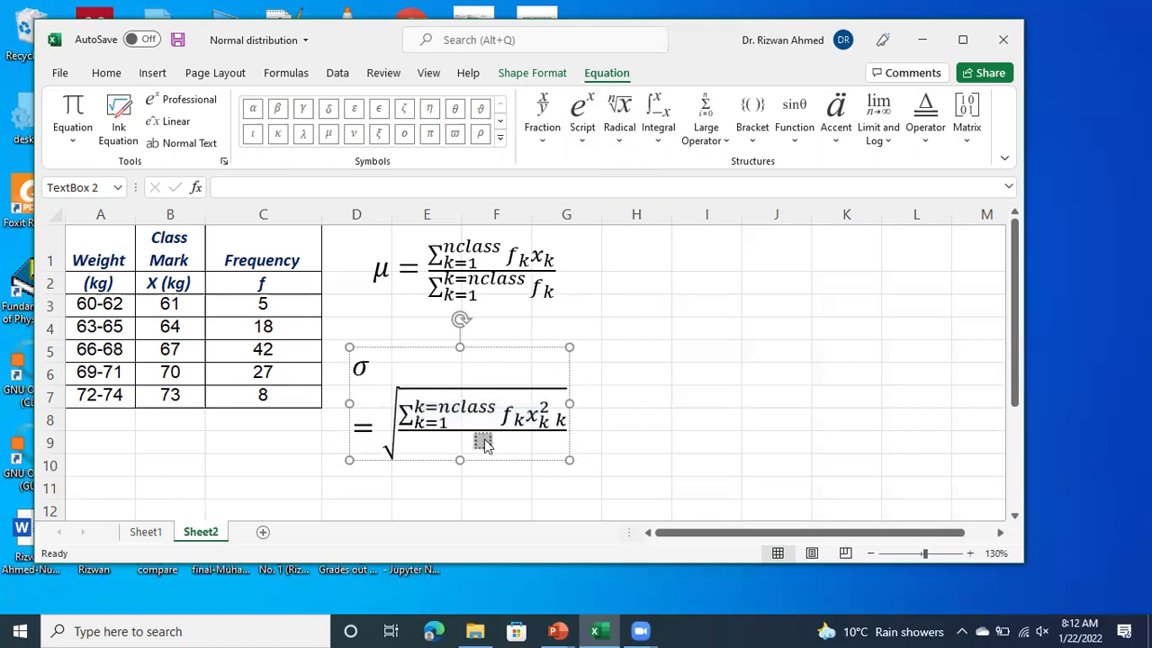
{"action": "type", "text": "n"}
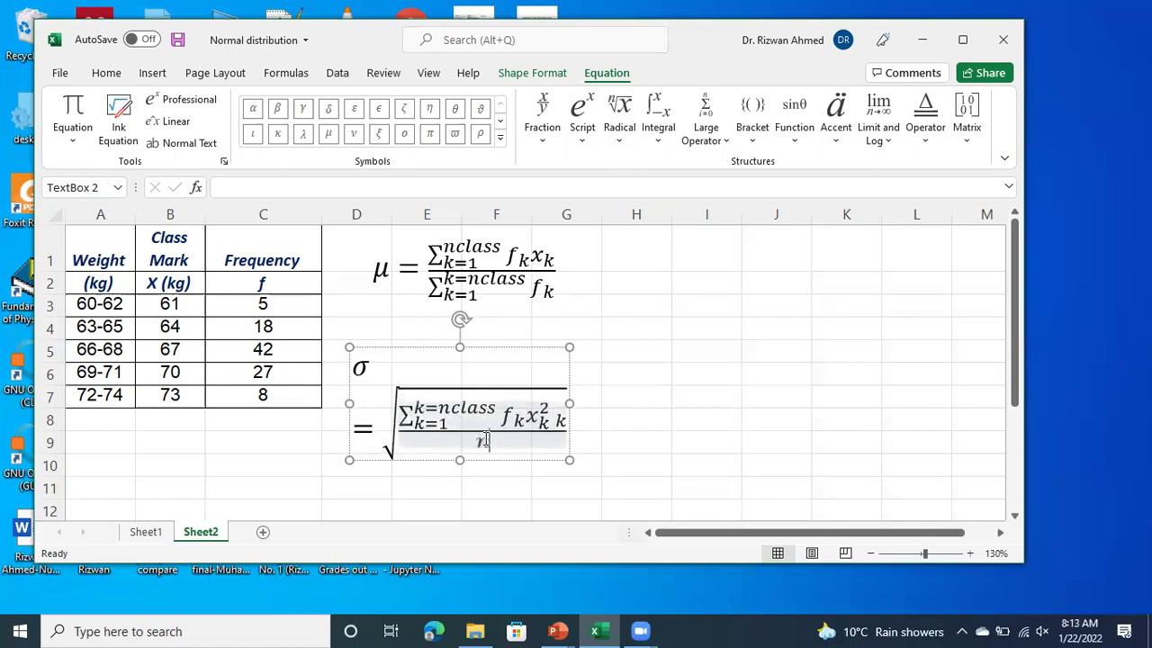
{"action": "key", "text": "BackSpace"}
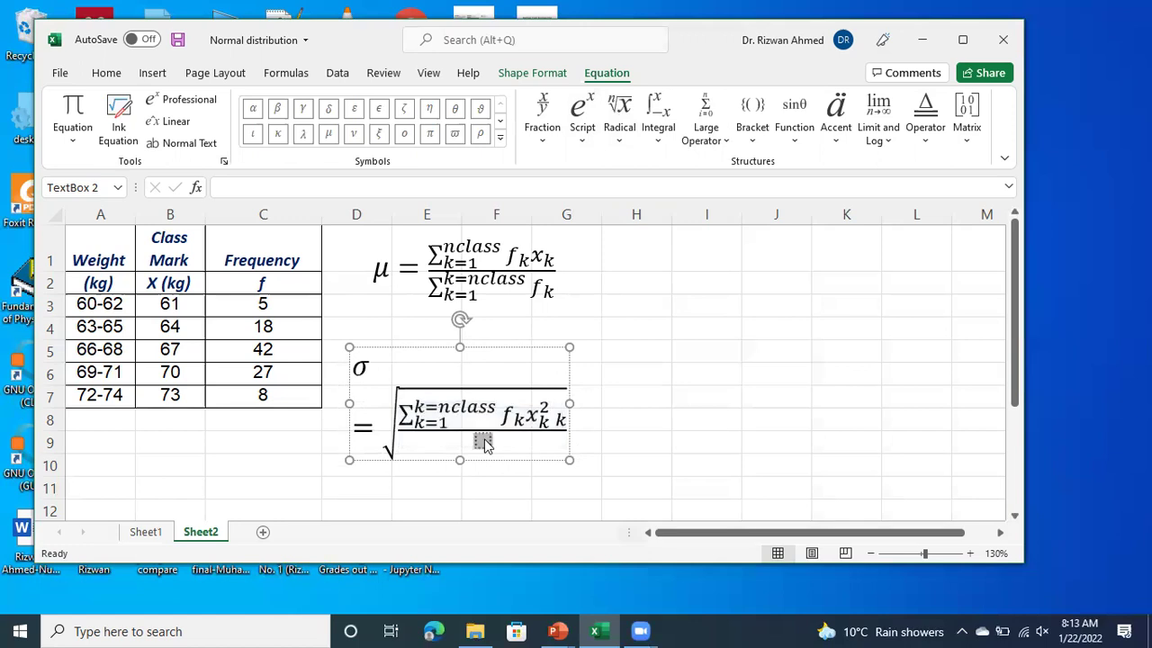
{"action": "type", "text": "N"}
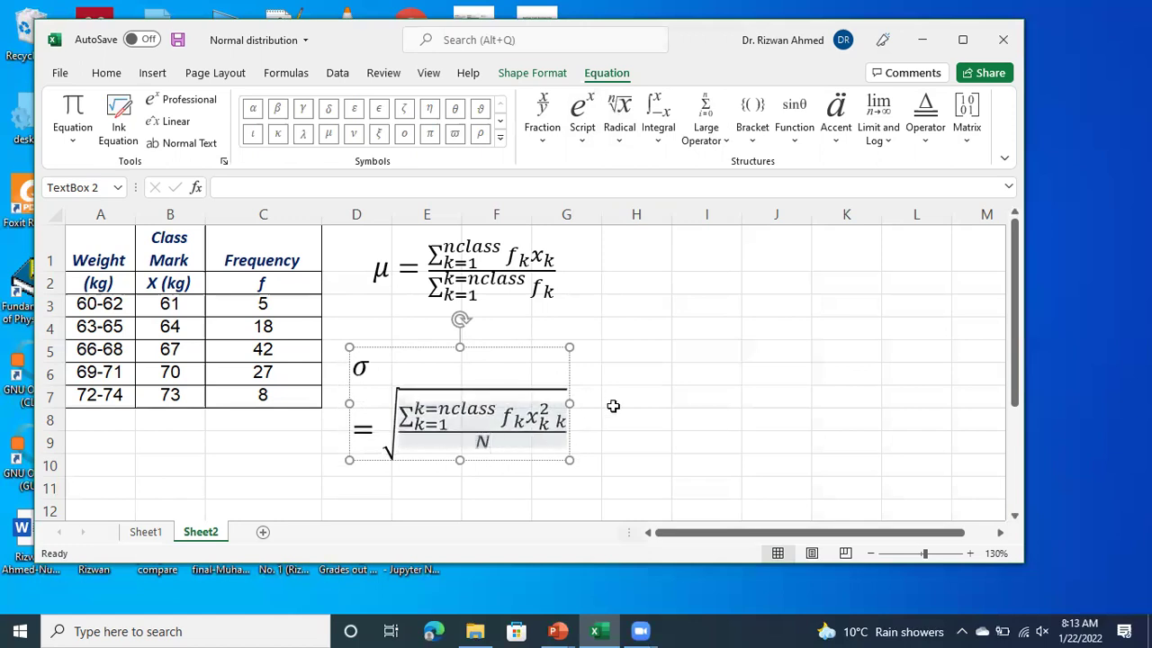
- Delete the stray subscript k at the end of the σ formula's numerator
{"action": "left_click", "coordinate": [562, 420]}
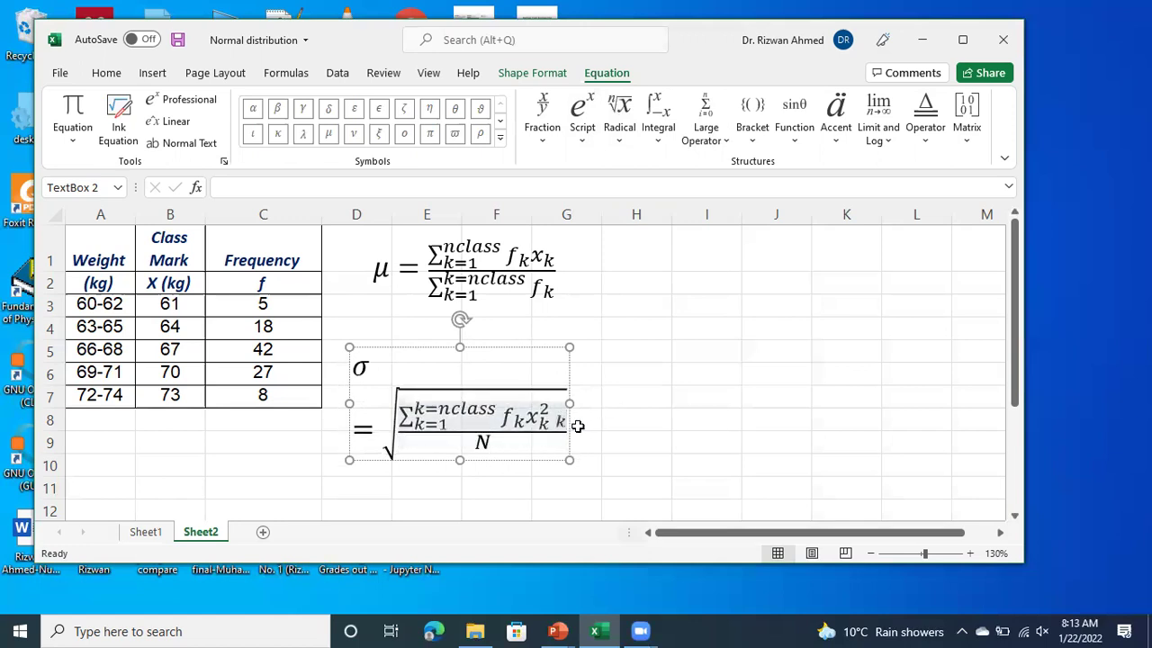
{"action": "left_click_drag", "start_coordinate": [555, 417], "coordinate": [529, 417]}
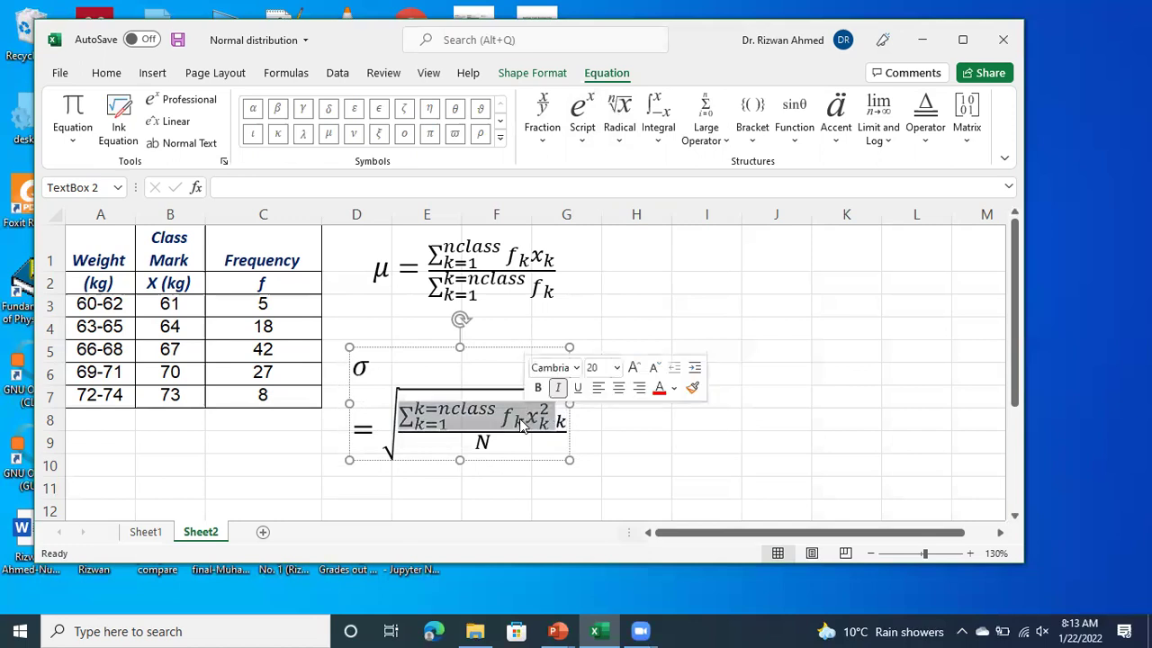
{"action": "left_click", "coordinate": [518, 428]}
{"action": "left_click", "coordinate": [556, 420]}
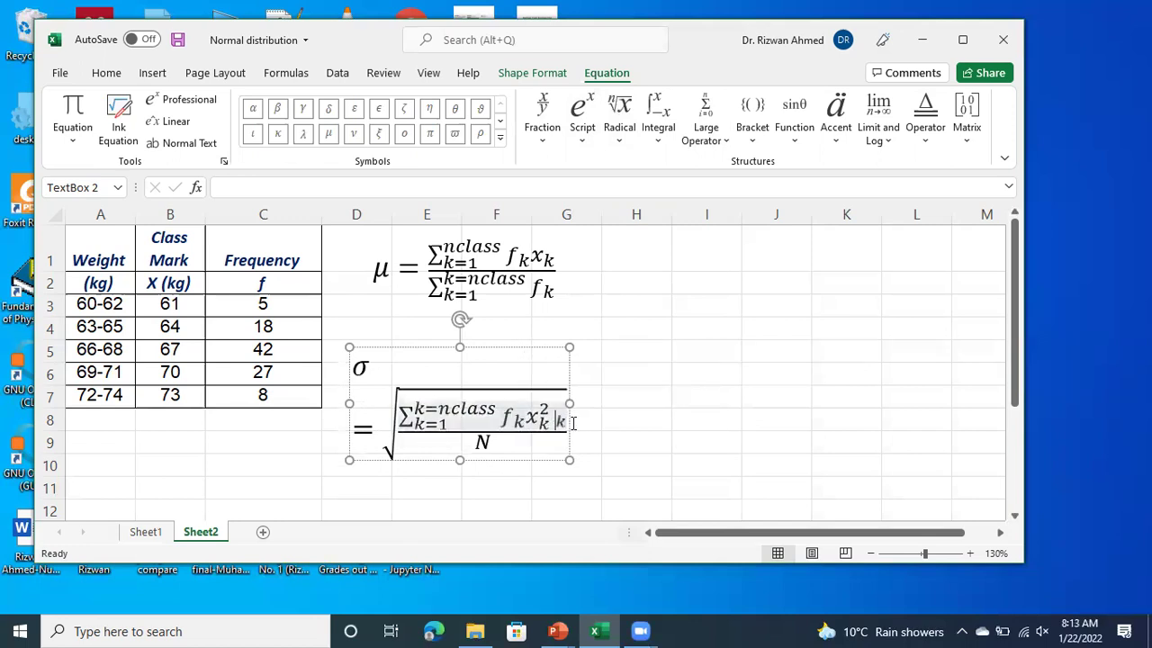
{"action": "key", "text": "Delete"}
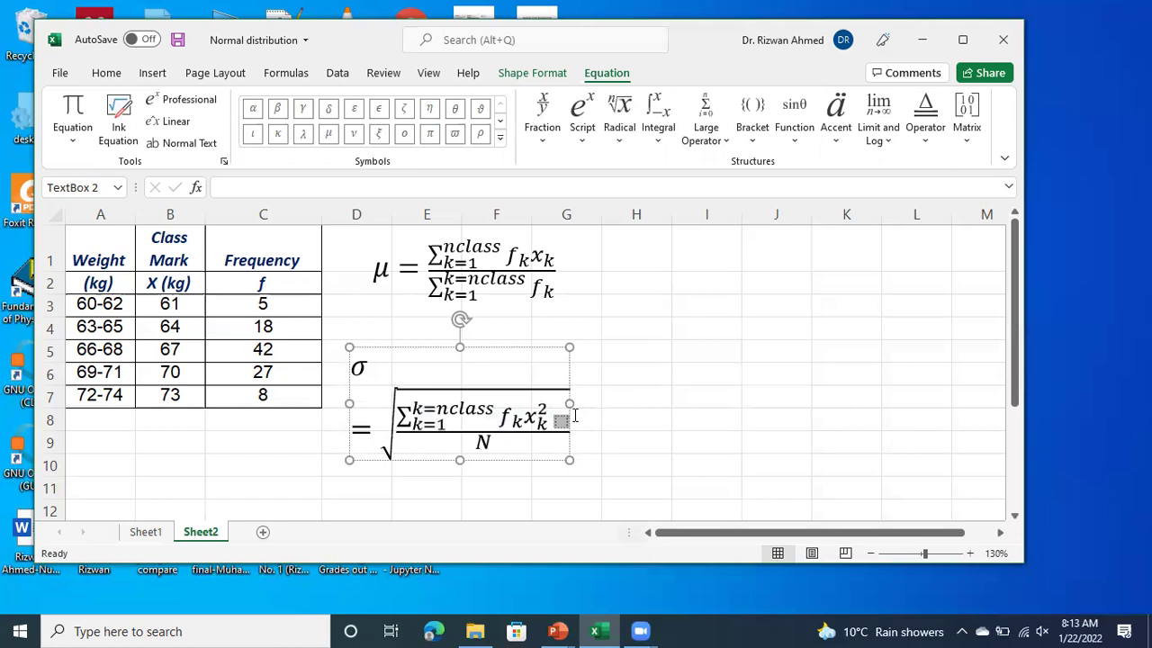
- Delete f with subscript k and x with subscript k and superscript 2 from the numerator's summation
{"action": "left_click", "coordinate": [574, 416]}
{"action": "left_click", "coordinate": [554, 422]}
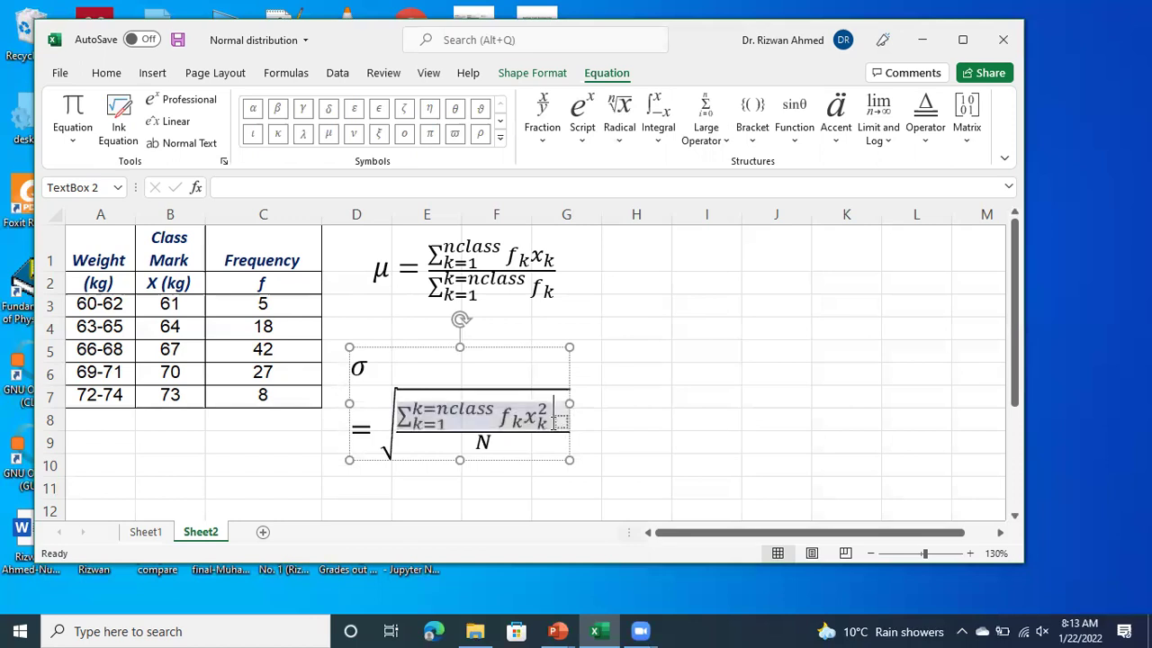
{"action": "left_click_drag", "start_coordinate": [500, 419], "coordinate": [546, 414]}
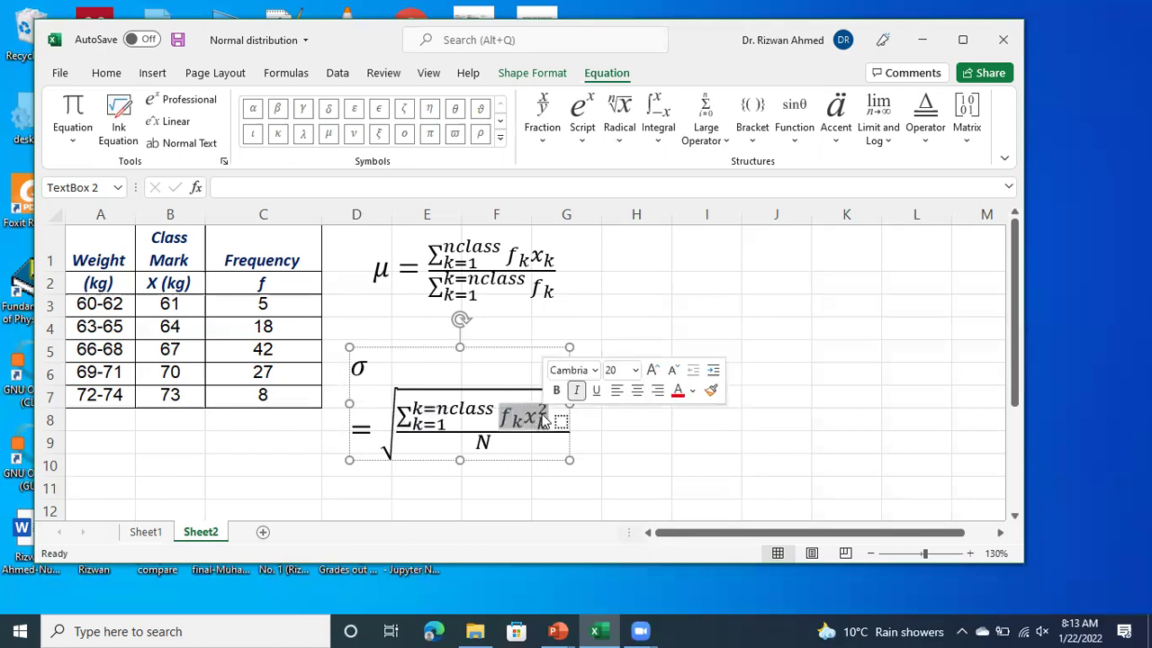
{"action": "key", "text": "Delete"}
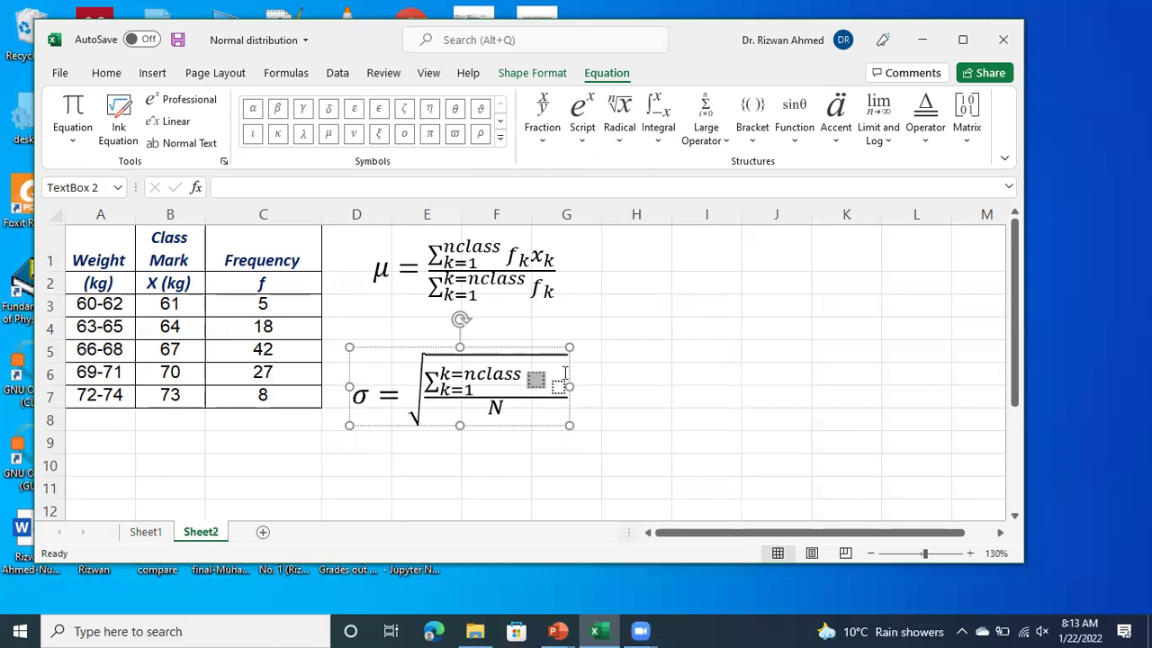
{"action": "key", "text": "Left"}
{"action": "key", "text": "Right"}
{"action": "key", "text": "shift+Left"}
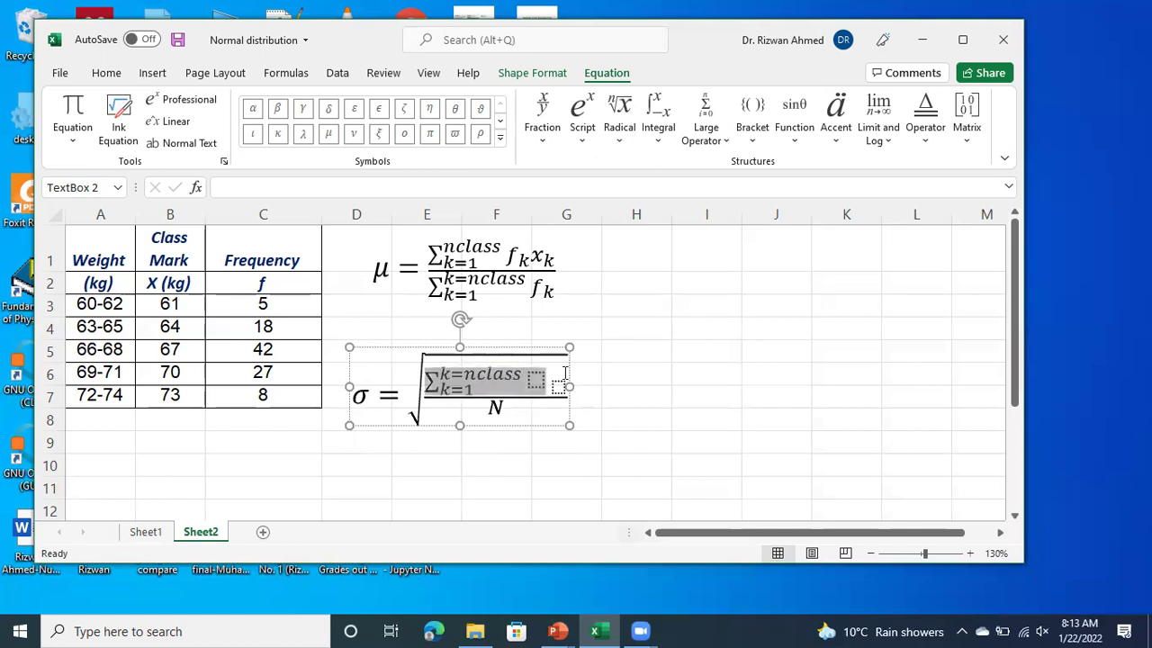
{"action": "key", "text": "Right"}
{"action": "key", "text": "Right"}
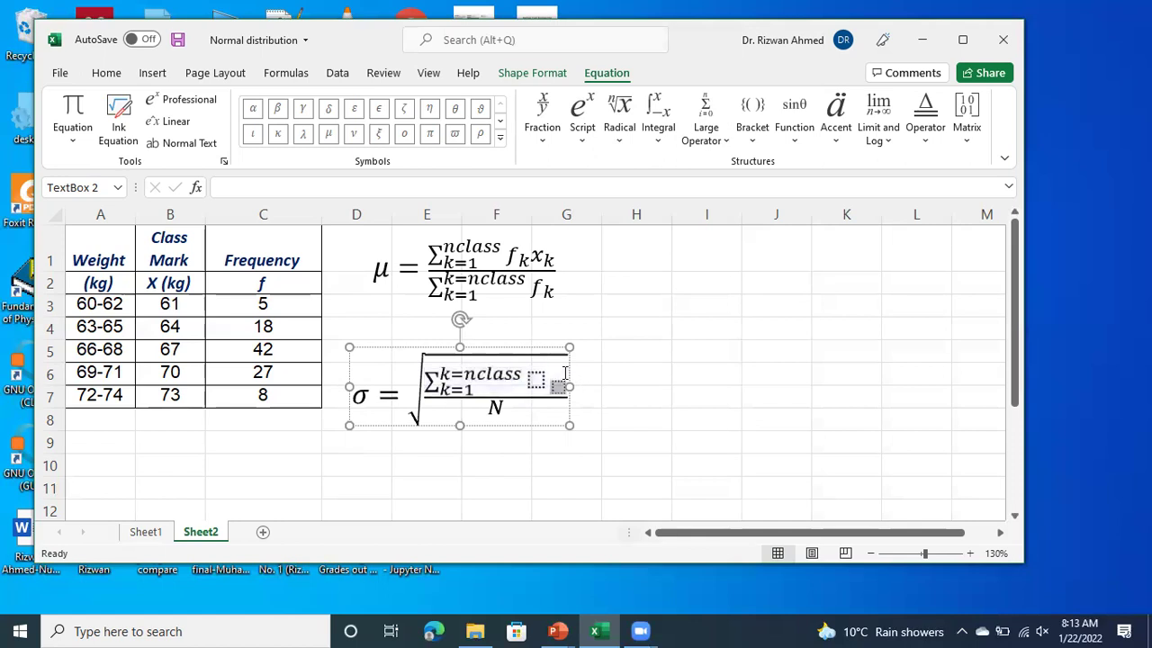
{"action": "key", "text": "shift+Left"}
{"action": "double_click", "coordinate": [565, 373]}
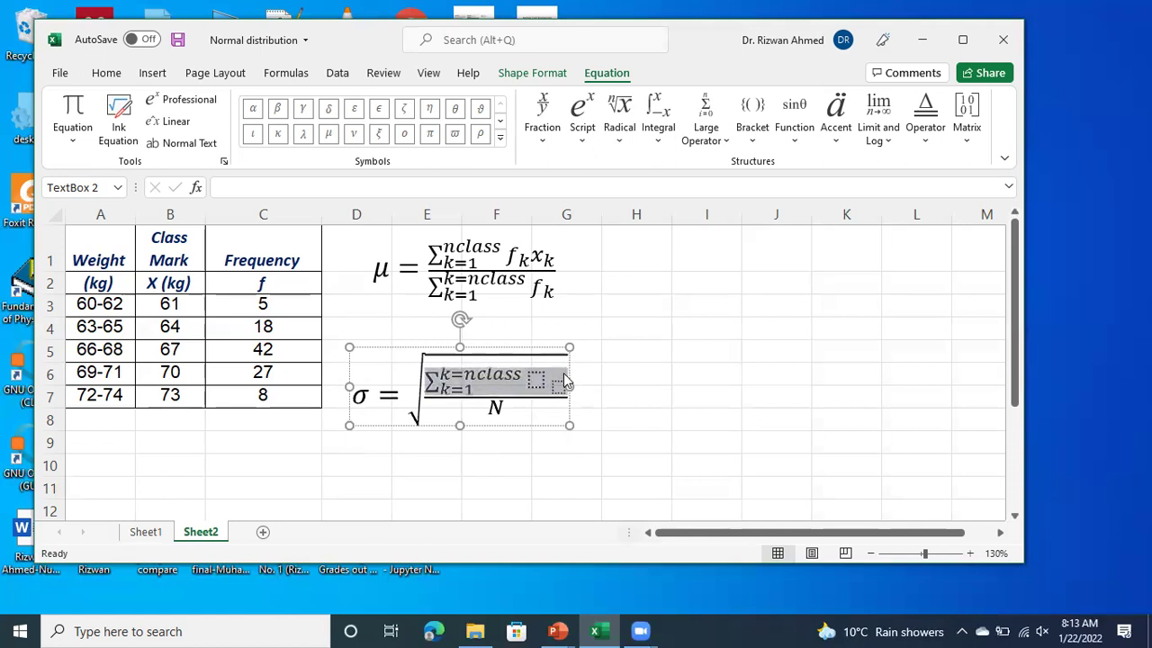
{"action": "left_click", "coordinate": [566, 373]}
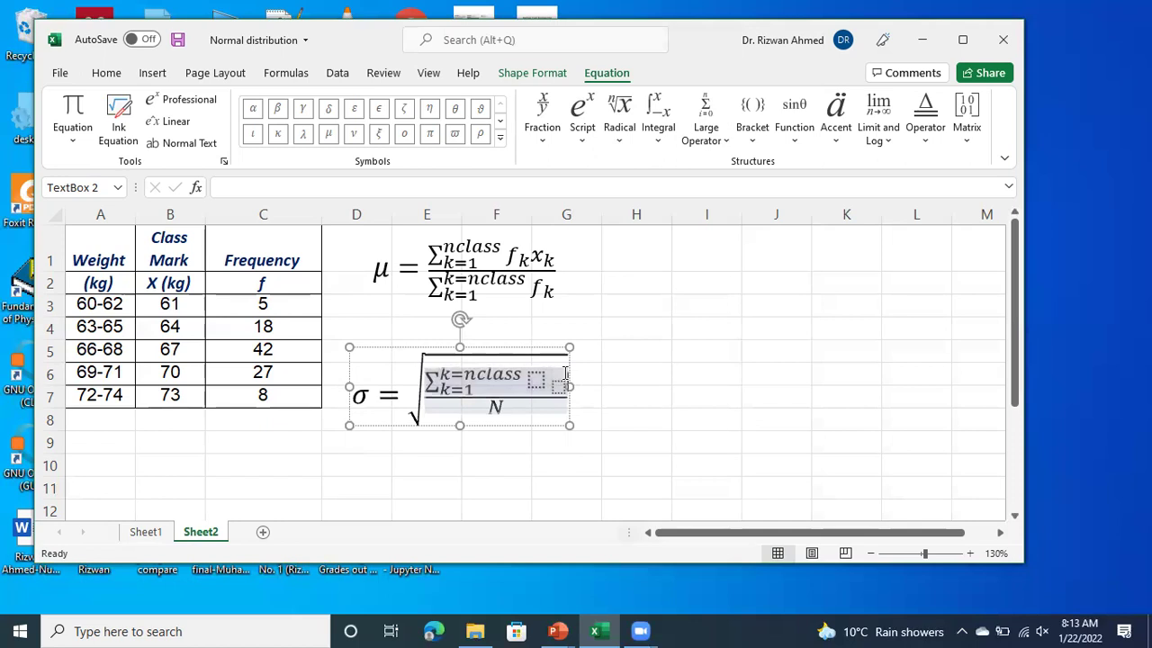
{"action": "key", "text": "Left"}
{"action": "key", "text": "Left"}
{"action": "key", "text": "Left"}
{"action": "key", "text": "Left"}
{"action": "key", "text": "Left"}
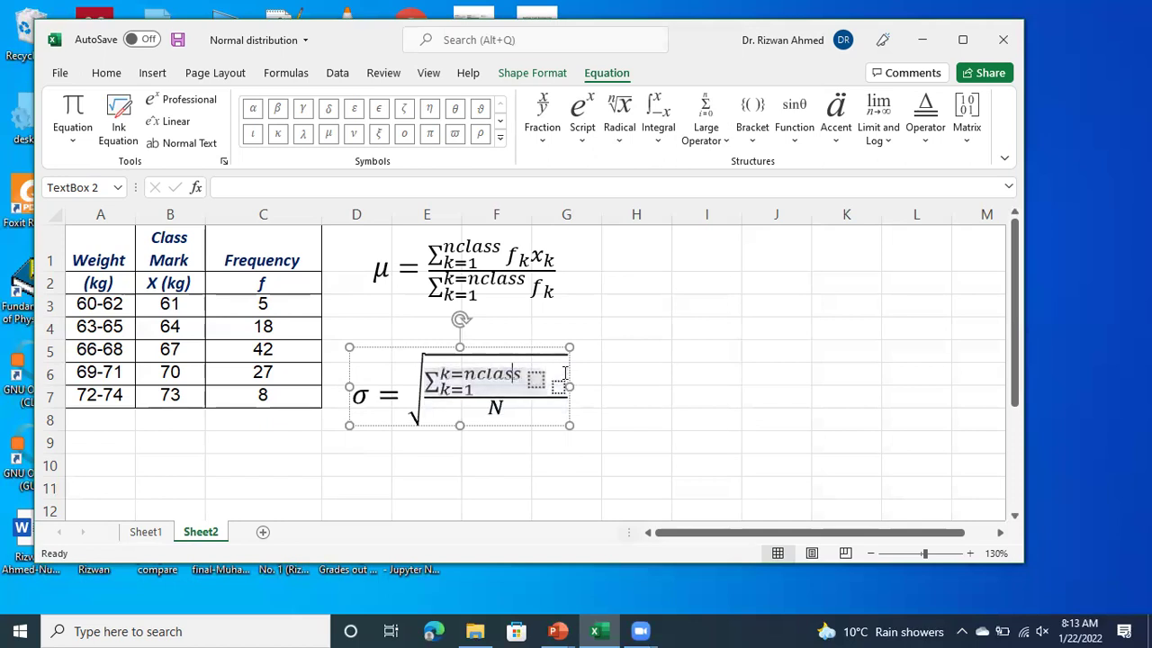
{"action": "key", "text": "Right"}
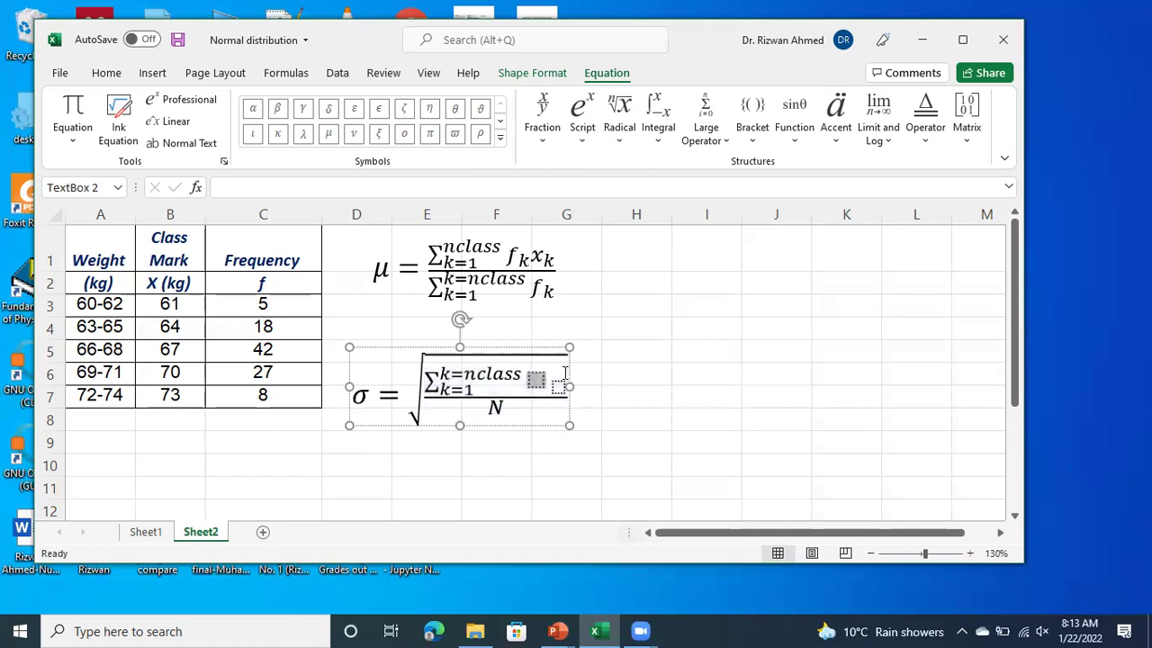
{"action": "key", "text": "shift+Left"}
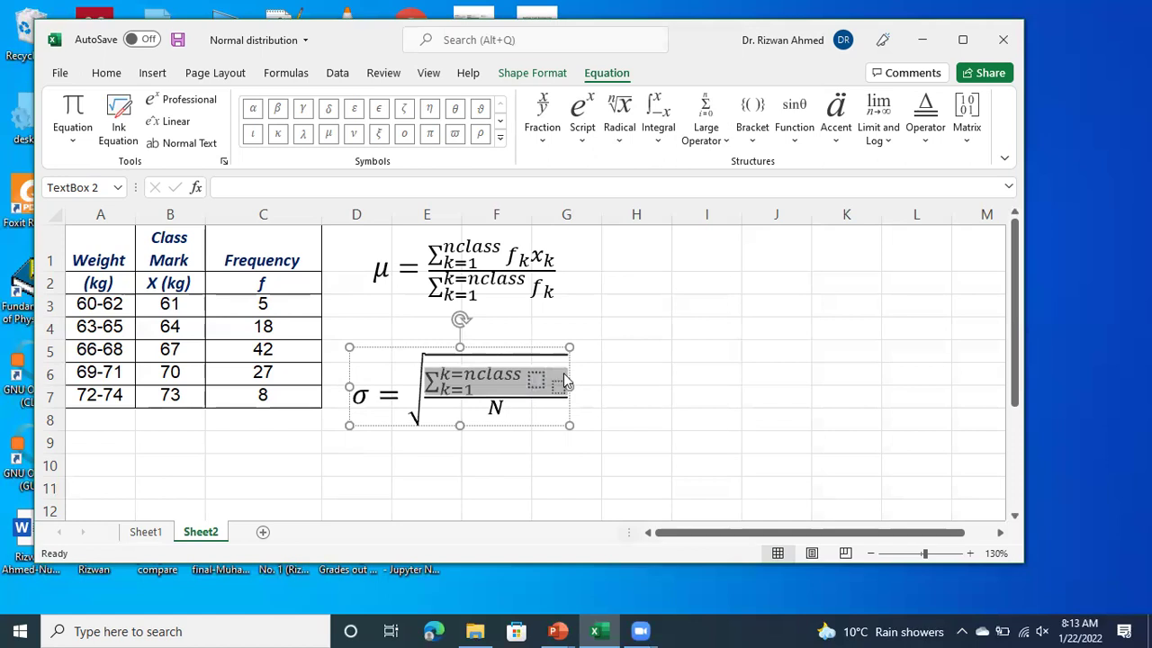
- Paste f with subscript k and x with subscript k and superscript 2 into the numerator's empty summation placeholder, keeping source formatting
{"action": "key", "text": "Left"}
{"action": "key", "text": "Left"}
{"action": "key", "text": "Right"}
{"action": "key", "text": "Right"}
{"action": "key", "text": "Right"}
{"action": "key", "text": "Right"}
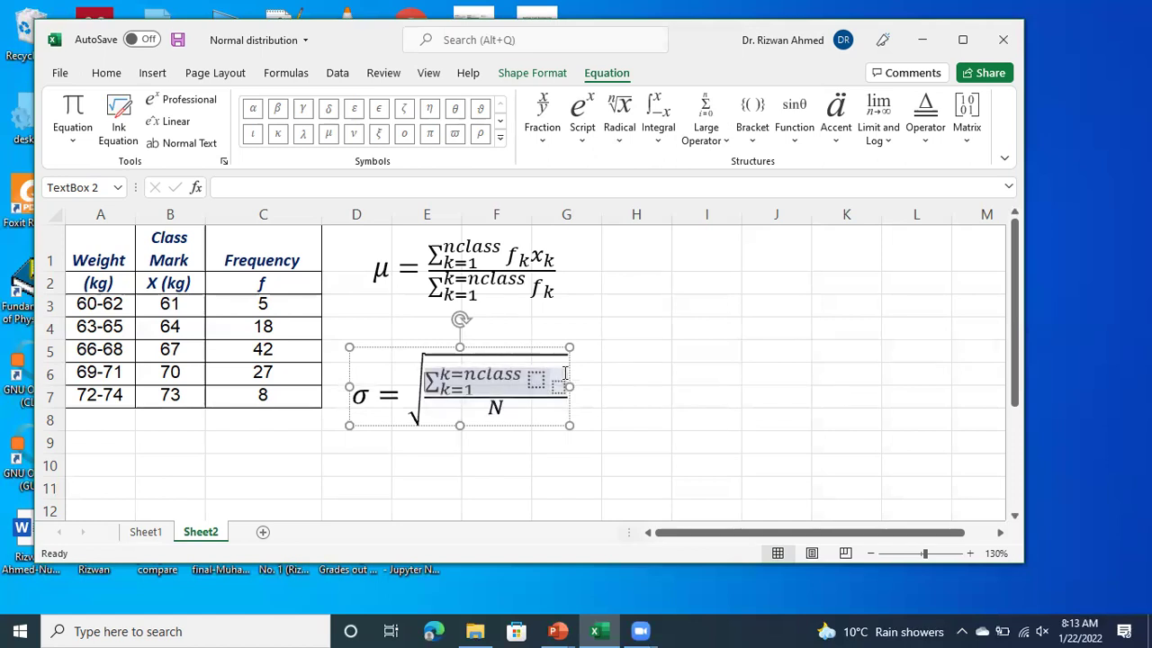
{"action": "key", "text": "Right"}
{"action": "key", "text": "Right"}
{"action": "key", "text": "Right"}
{"action": "key", "text": "Right"}
{"action": "key", "text": "Right"}
{"action": "key", "text": "Right"}
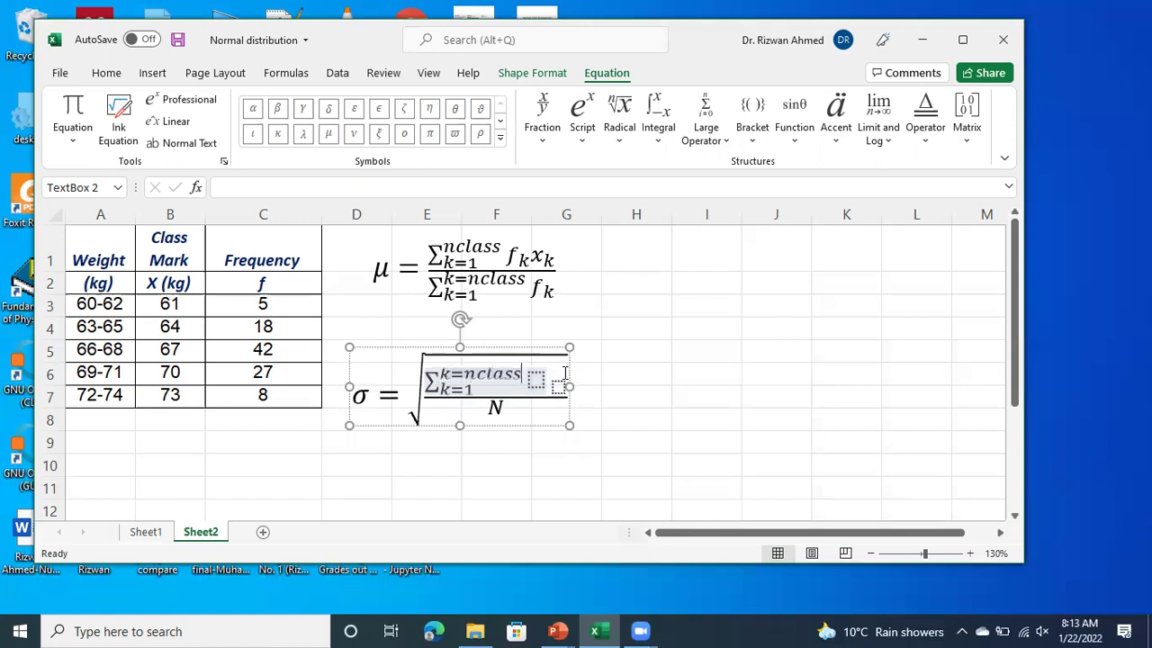
{"action": "key", "text": "Right"}
{"action": "key", "text": "Right"}
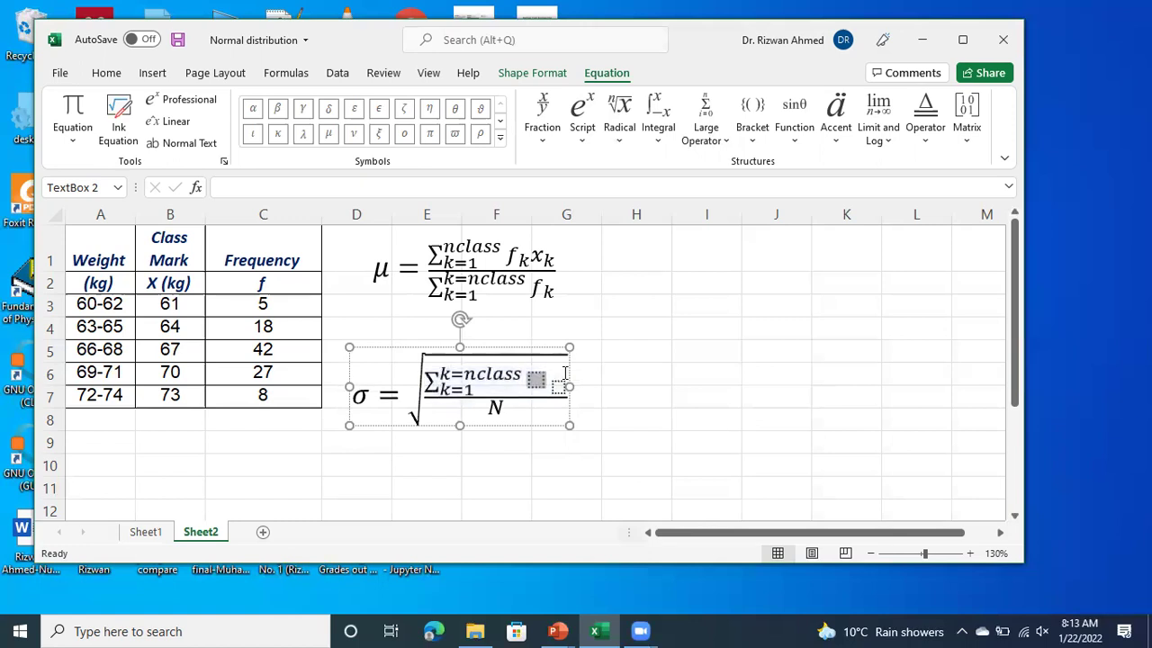
{"action": "type", "text": "fkxk2"}
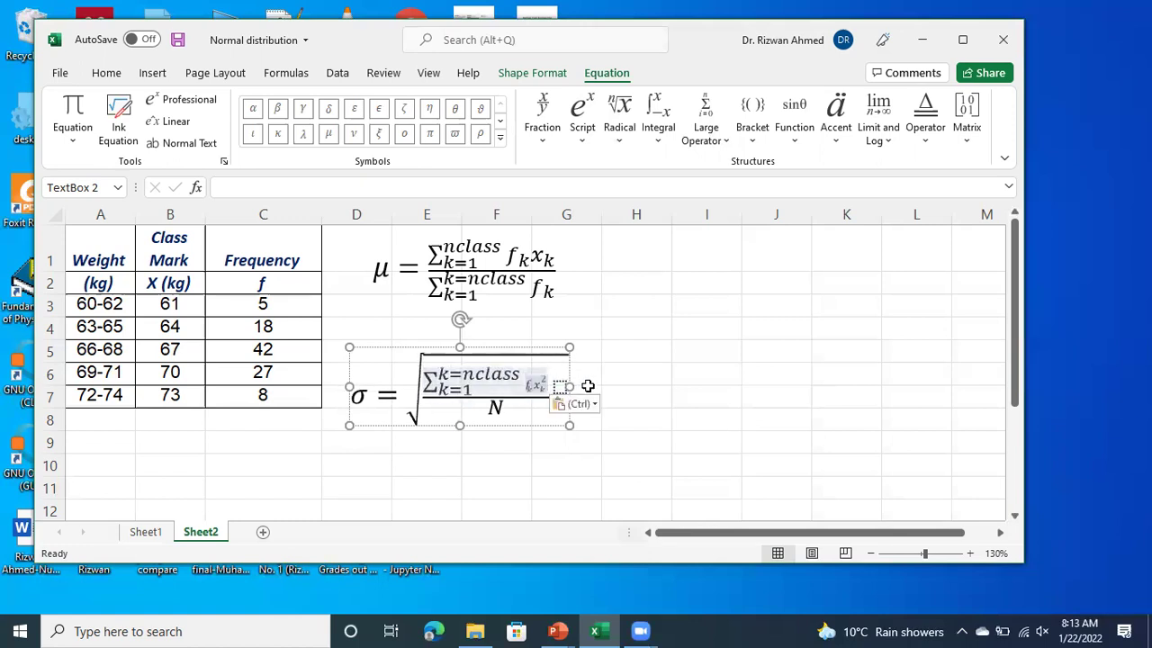
{"action": "left_click", "coordinate": [580, 405]}
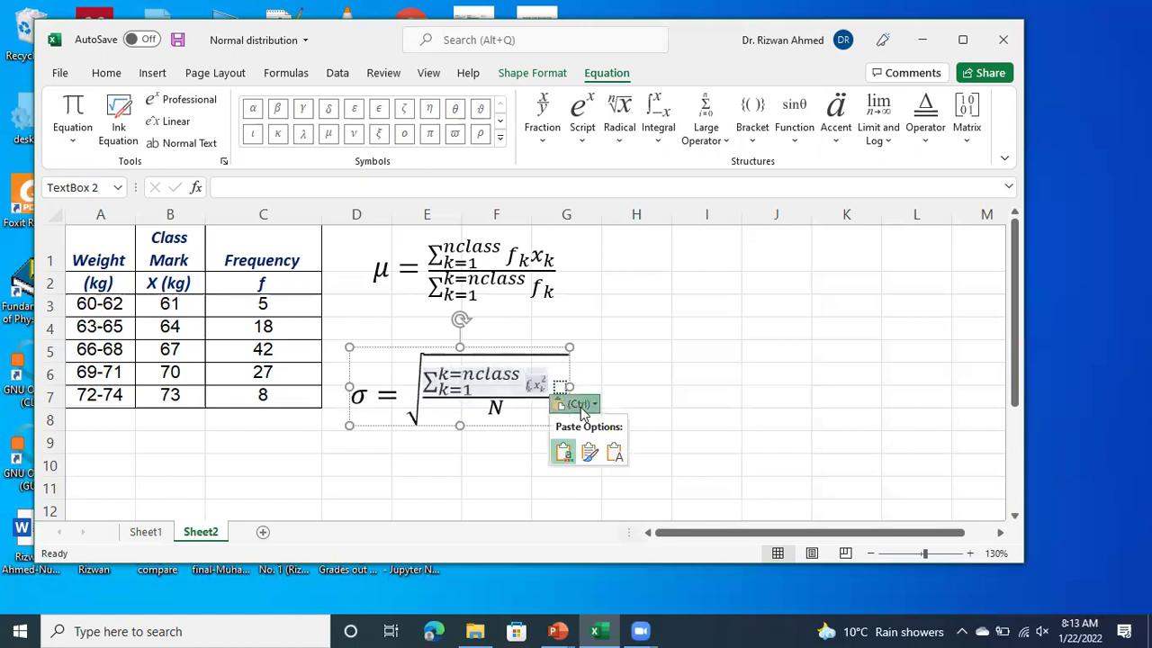
{"action": "left_click", "coordinate": [588, 454]}
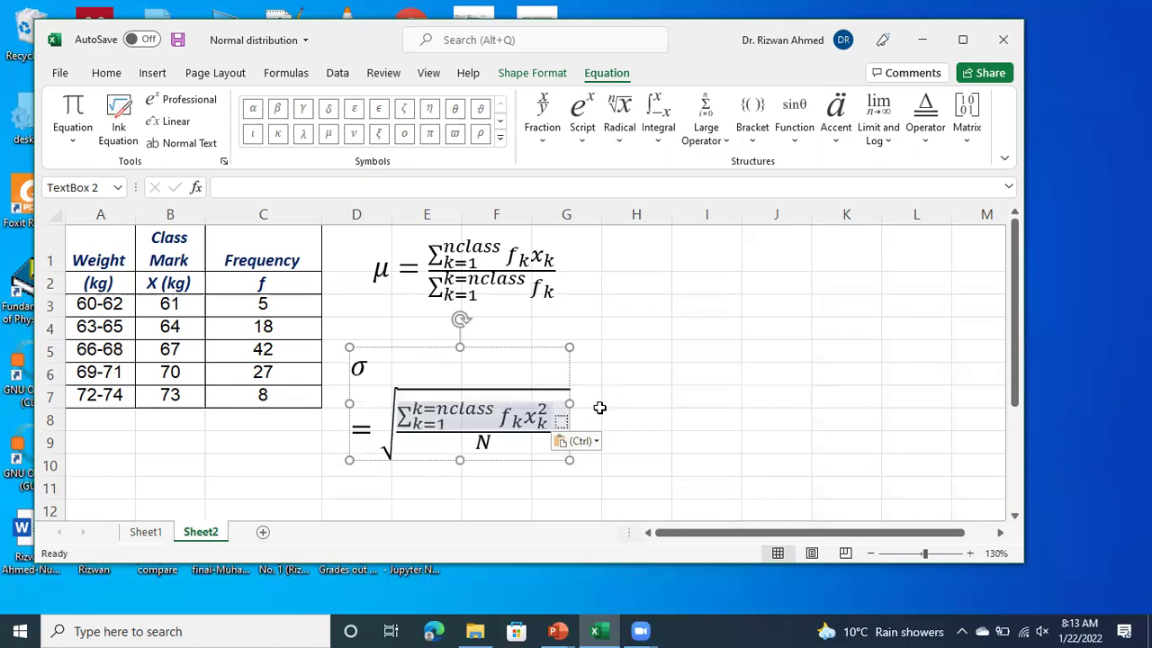
- Append a minus sign to the σ formula's numerator, followed by a superscript structure with μ as its base
{"action": "key", "text": "Right"}
{"action": "key", "text": "Right"}
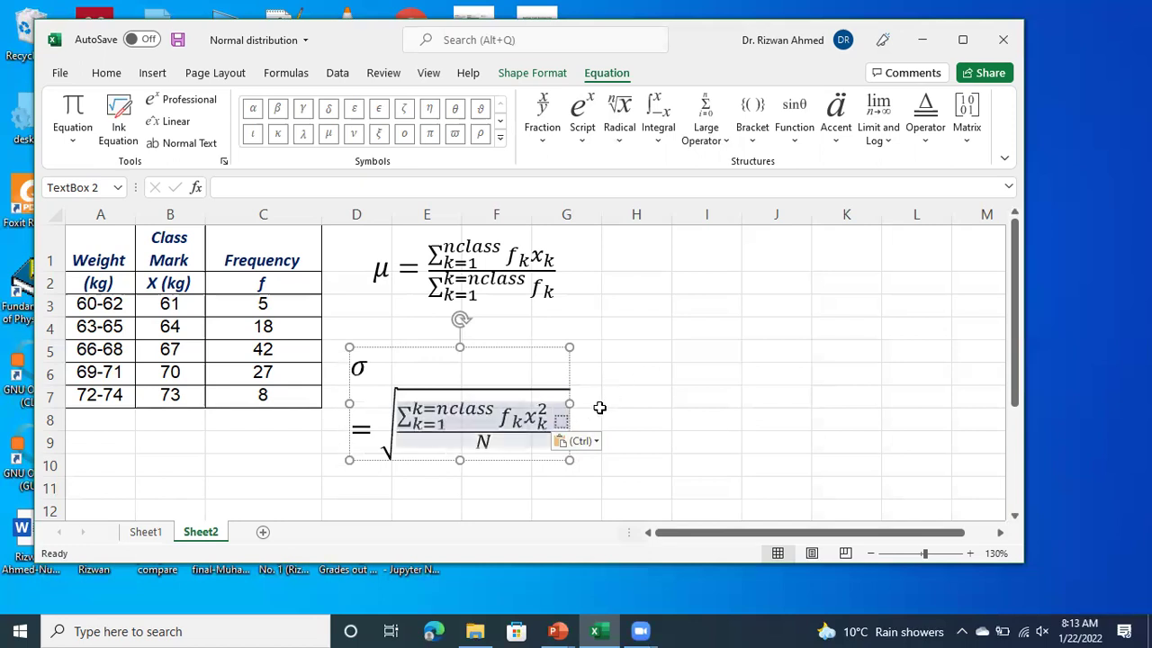
{"action": "type", "text": "-"}
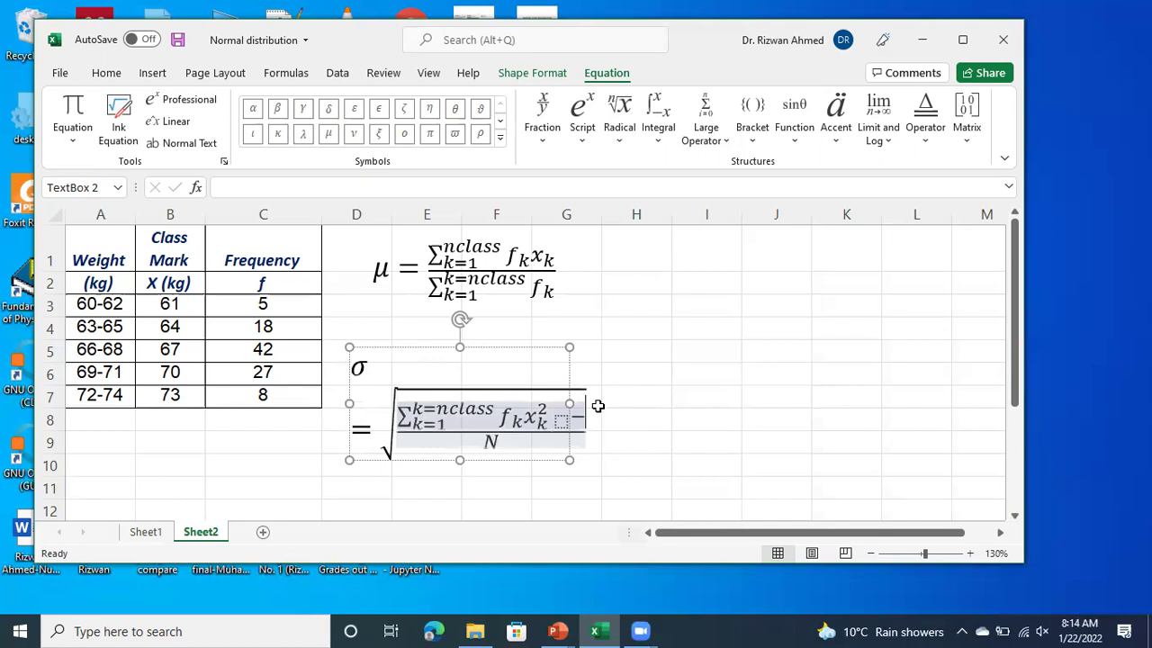
{"action": "left_click", "coordinate": [582, 133]}
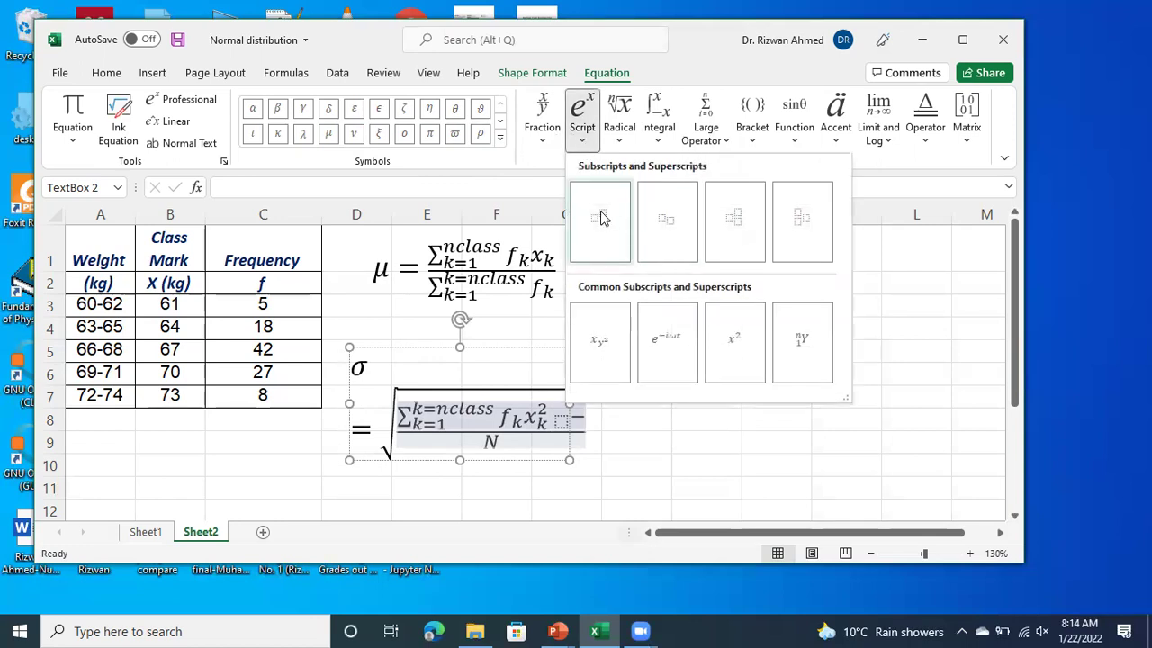
{"action": "left_click", "coordinate": [602, 219]}
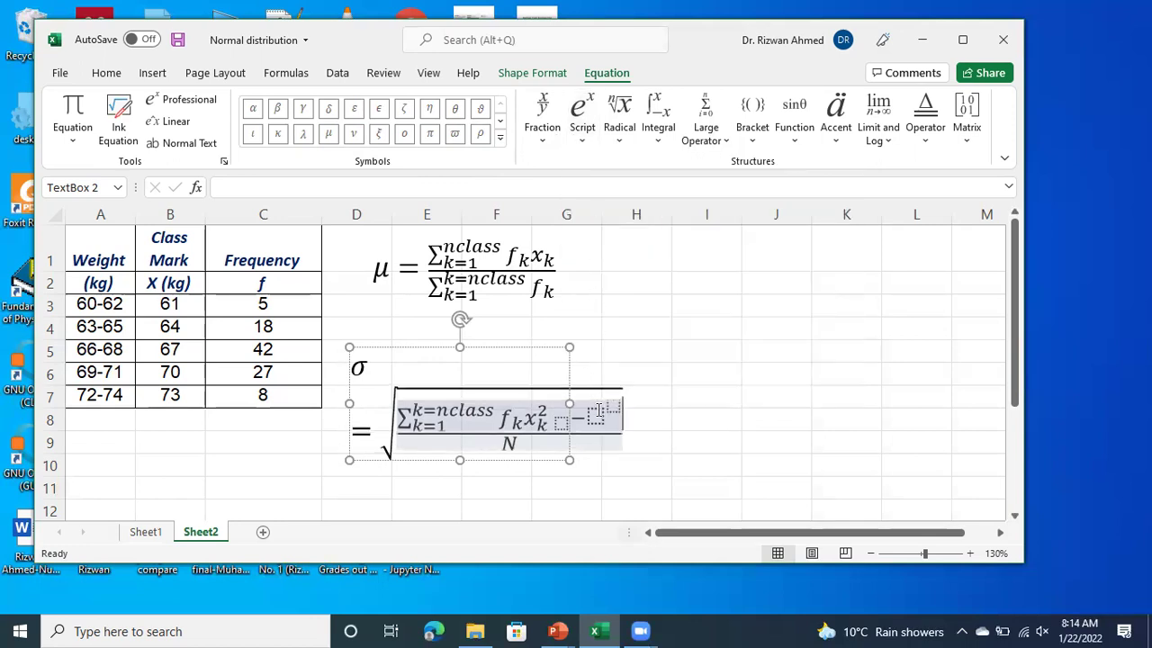
{"action": "left_click", "coordinate": [329, 134]}
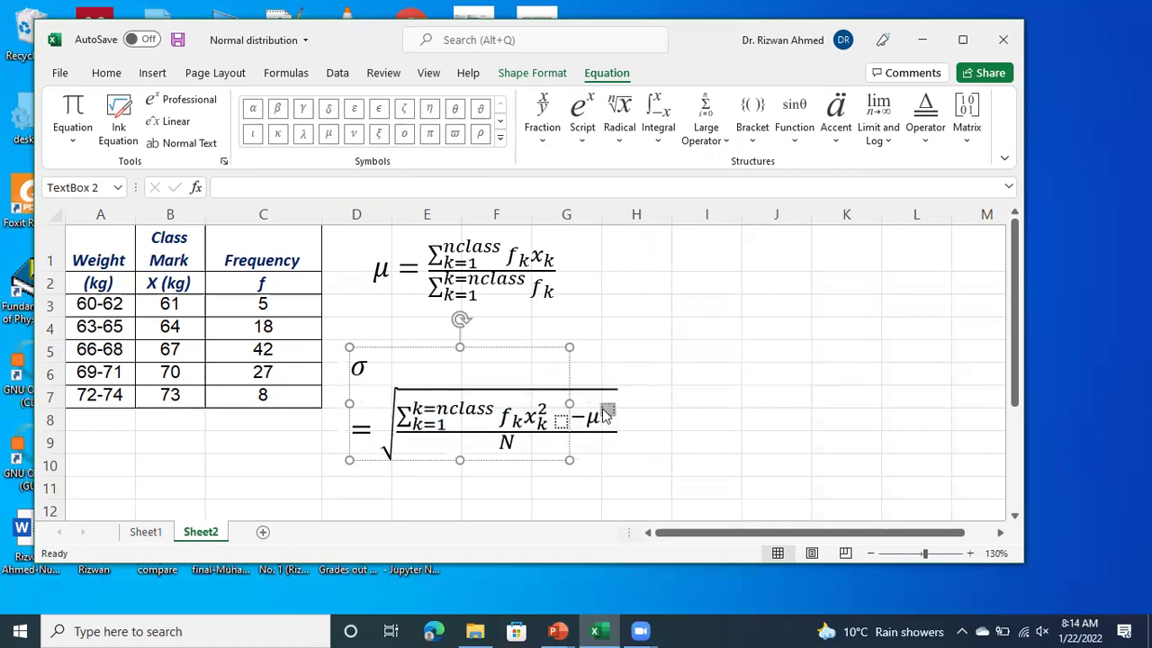
- Enter 2 as the exponent of μ in the numerator
{"action": "left_click", "coordinate": [605, 408]}
{"action": "type", "text": "2"}
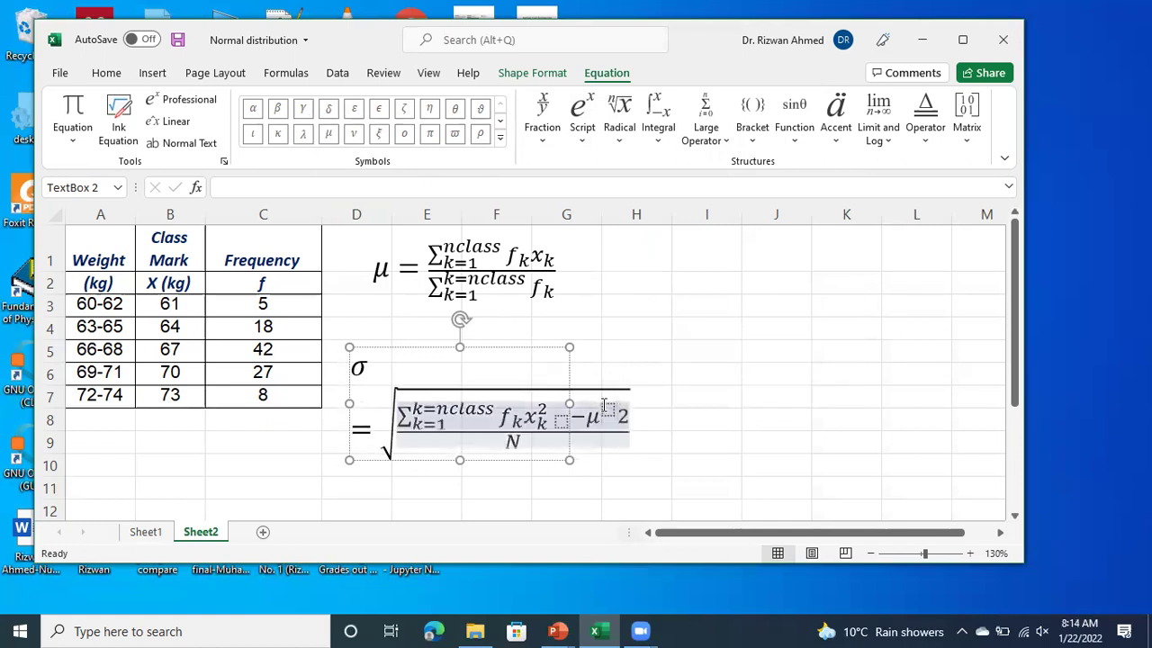
{"action": "key", "text": "BackSpace"}
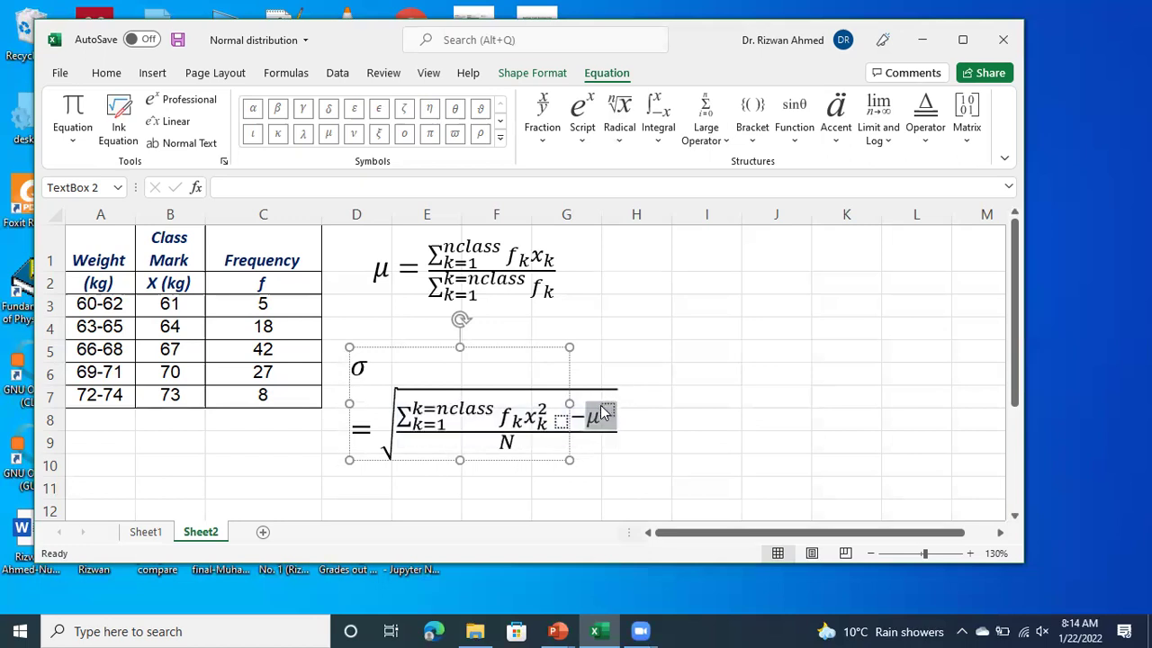
{"action": "left_click", "coordinate": [603, 407]}
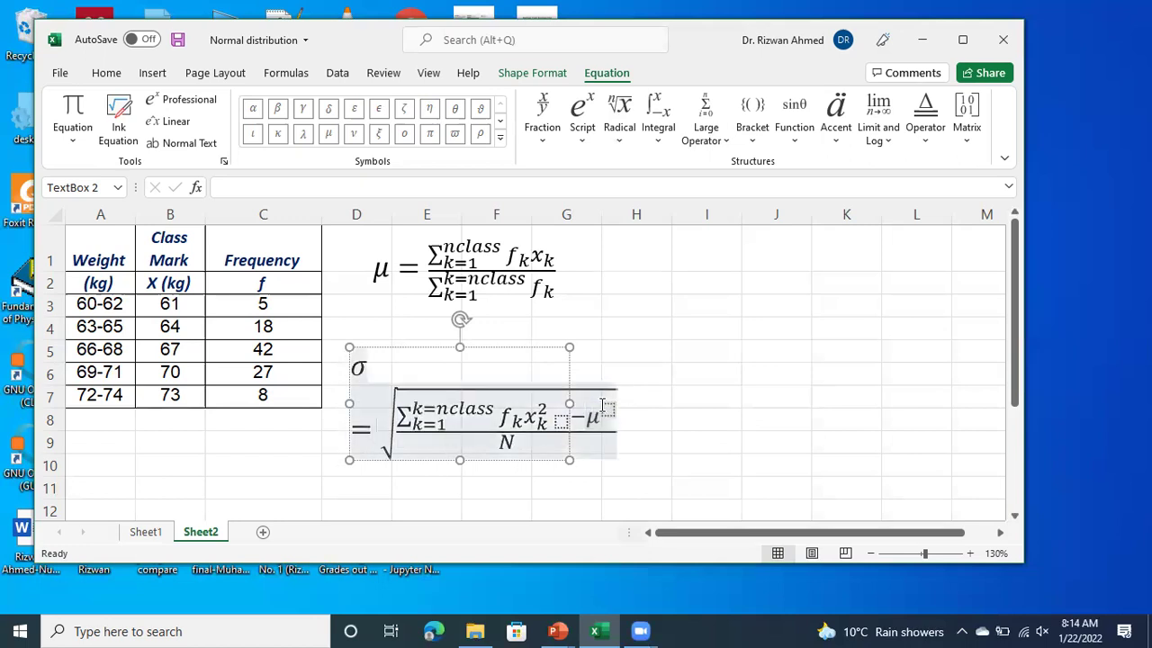
{"action": "left_click", "coordinate": [609, 410]}
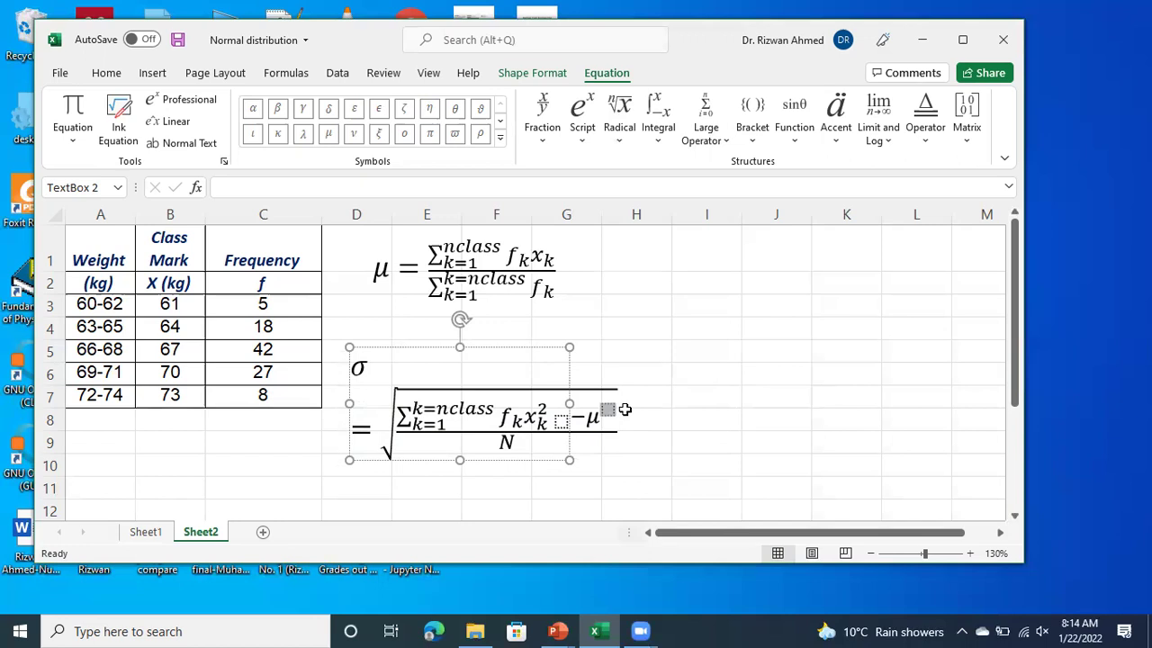
{"action": "type", "text": "2"}
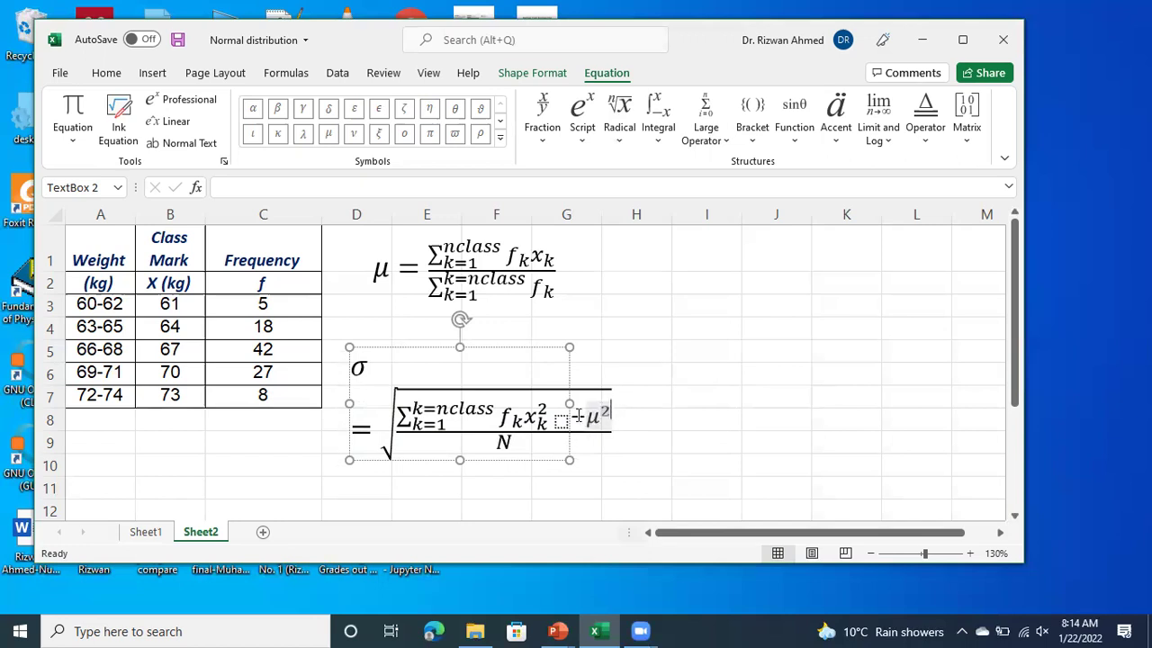
- Copy −μ² from the end of the numerator and delete it there
{"action": "left_click_drag", "start_coordinate": [572, 416], "coordinate": [600, 415]}
{"action": "key", "text": "ctrl+c"}
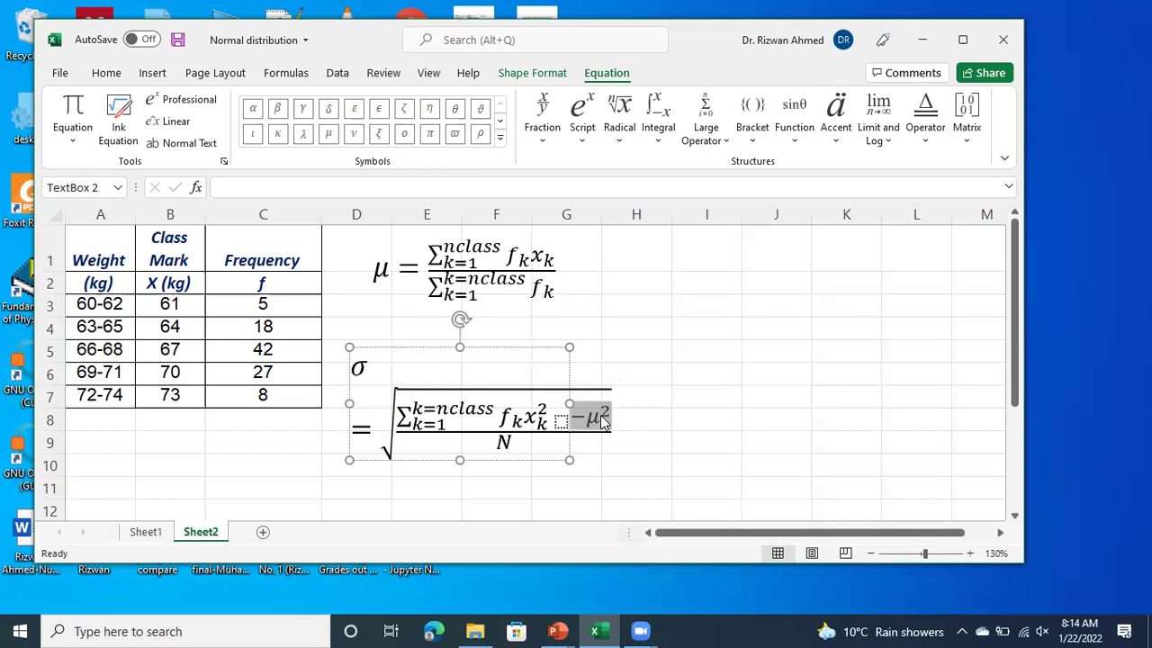
{"action": "key", "text": "Delete"}
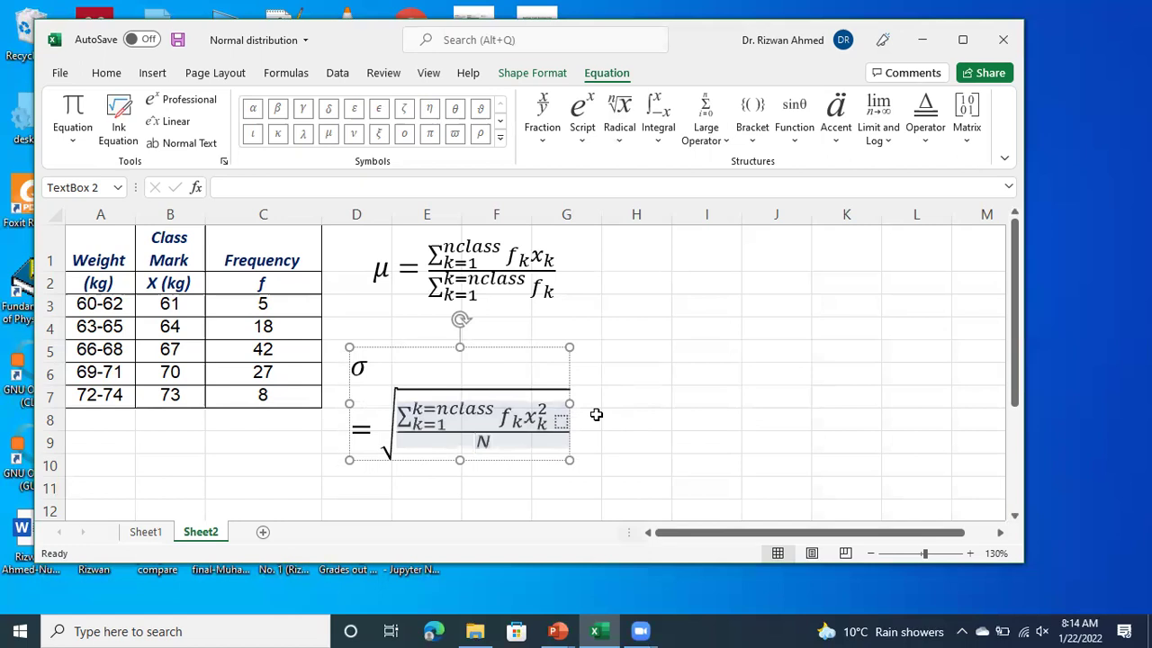
- Add a minus sign after the square root and paste the copied −μ² behind it, keeping source formatting
{"action": "key", "text": "shift+Left"}
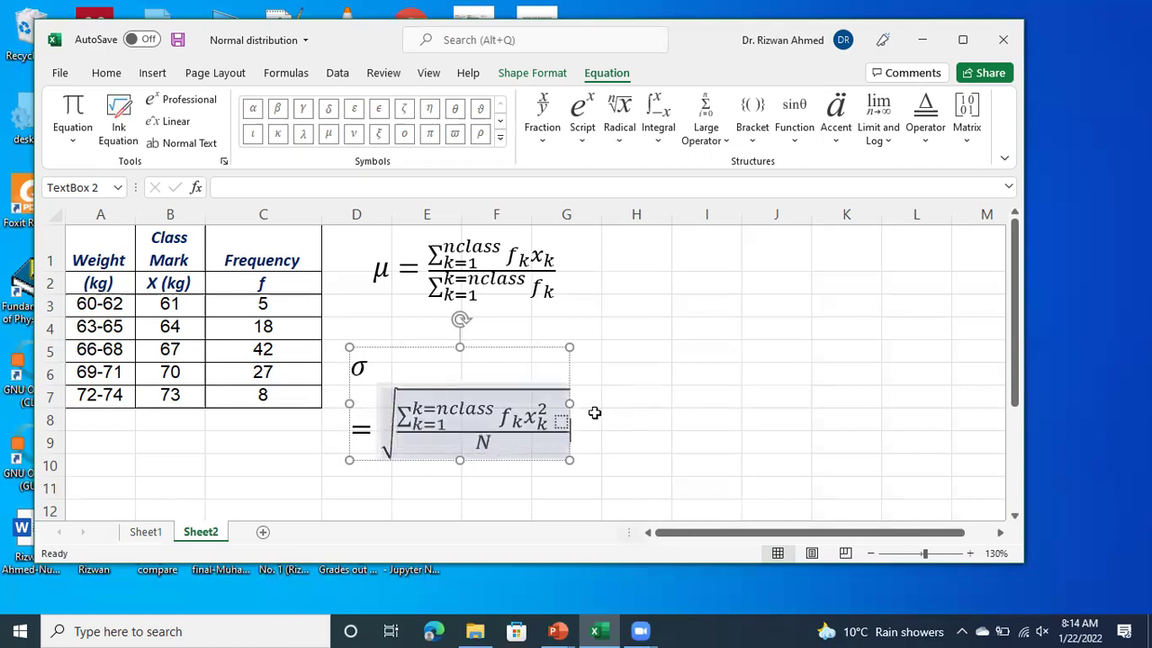
{"action": "key", "text": "Return"}
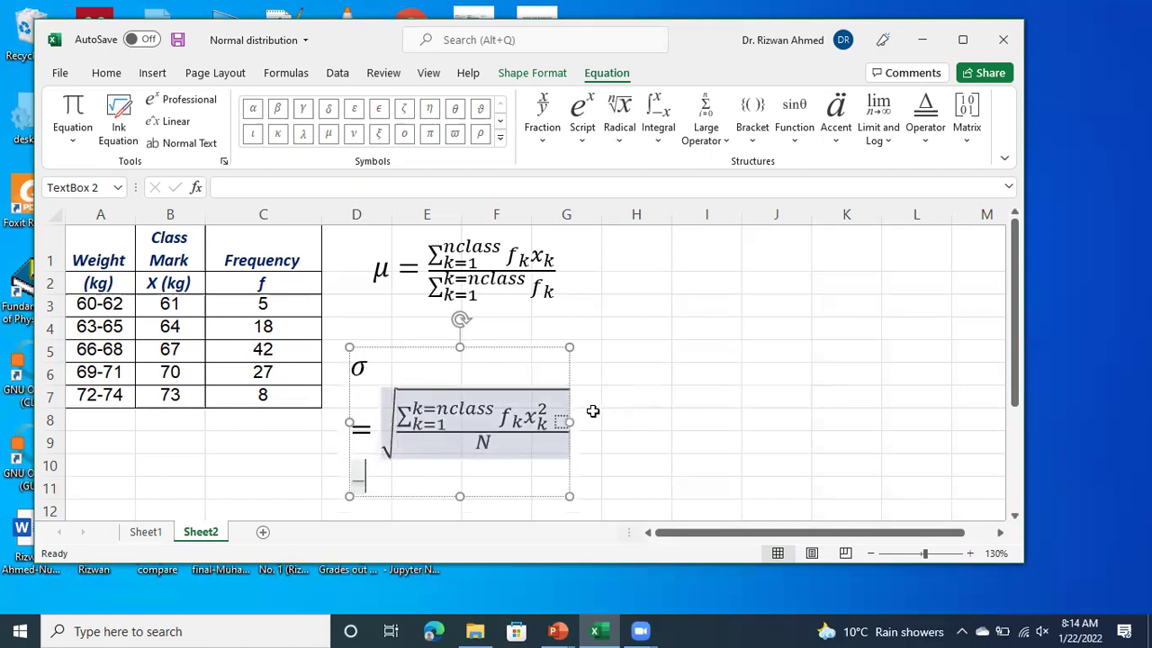
{"action": "key", "text": "ctrl+v"}
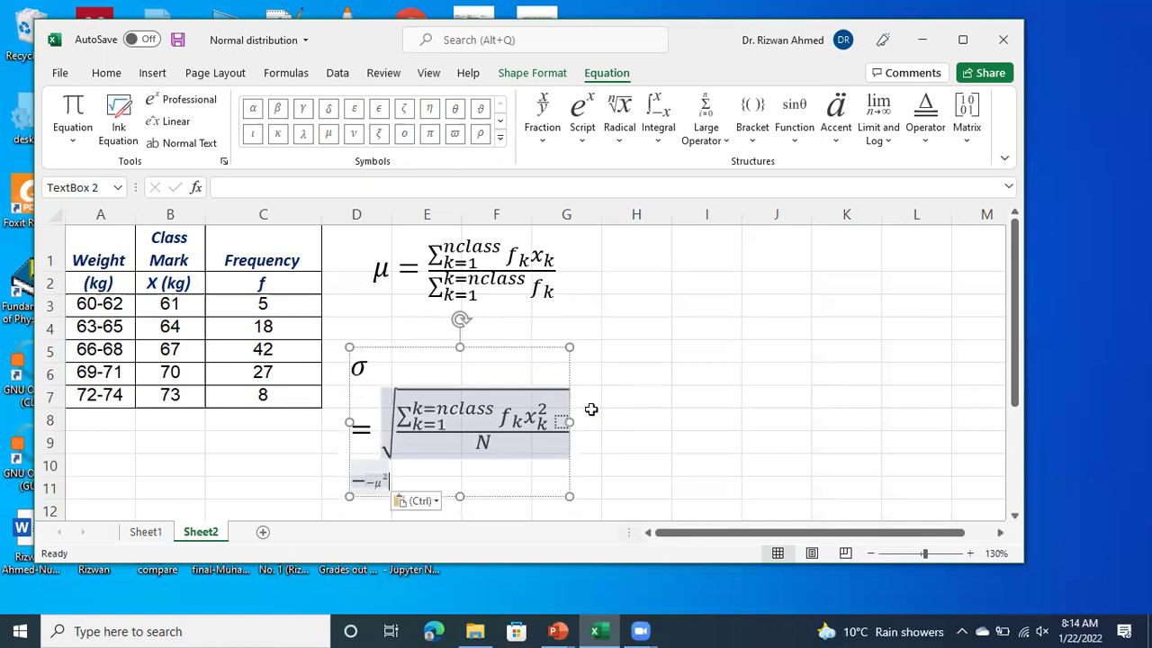
{"action": "left_click", "coordinate": [423, 501]}
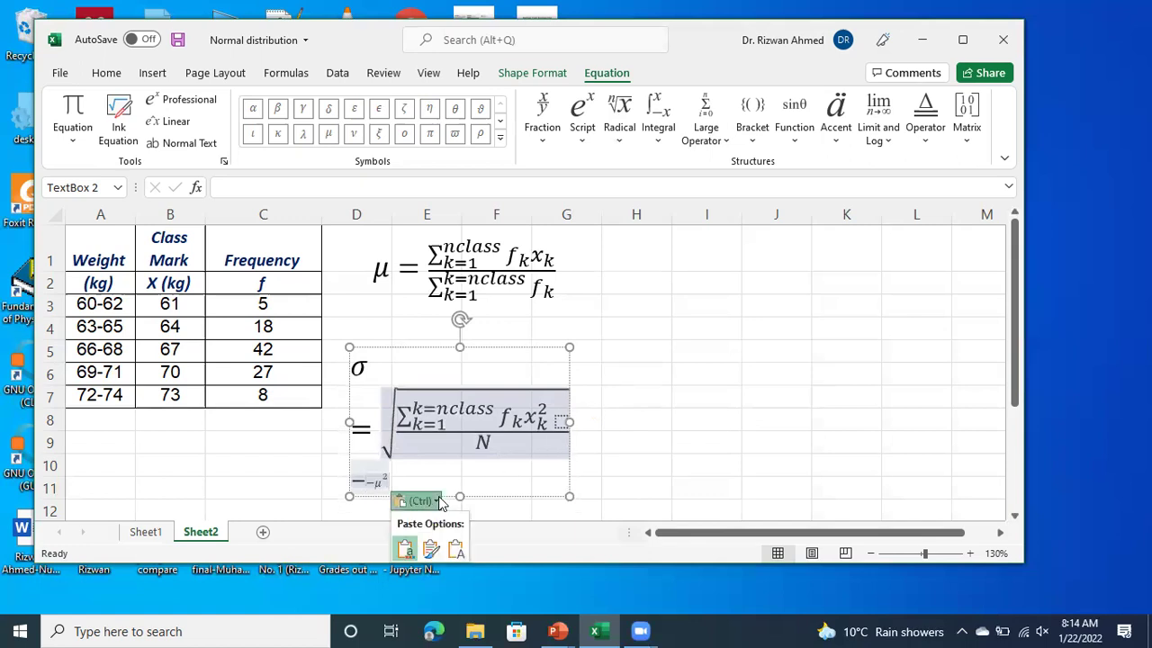
{"action": "left_click", "coordinate": [432, 550]}
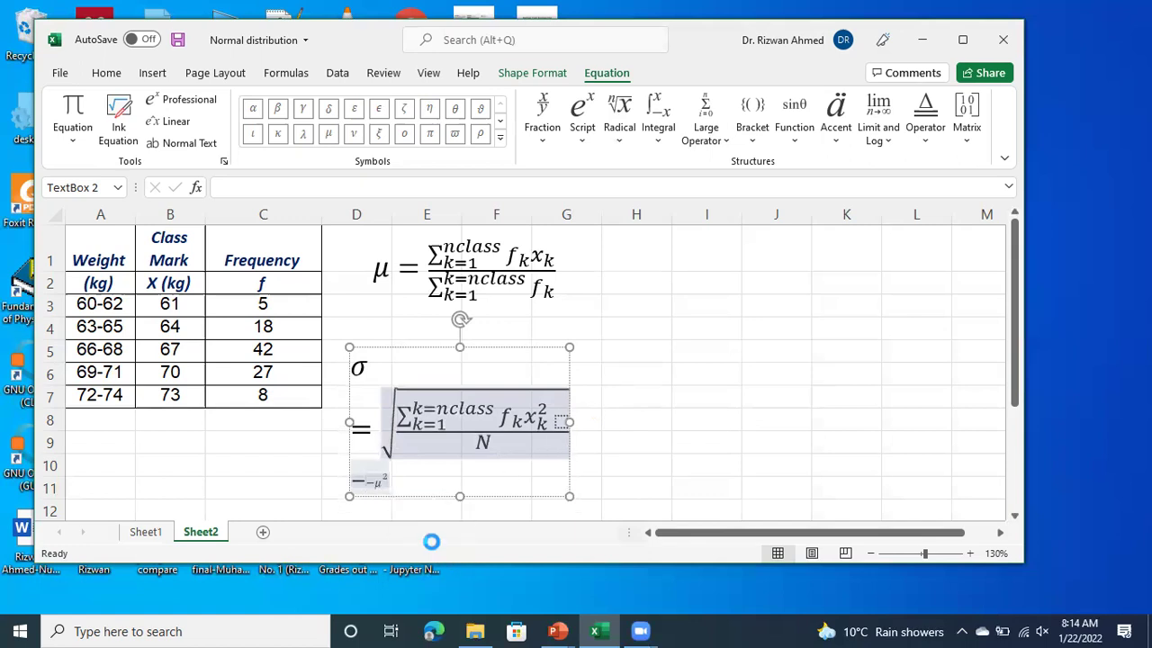
- Widen the σ formula's text box into column I and delete the duplicate minus sign before μ²
{"action": "left_click", "coordinate": [632, 410]}
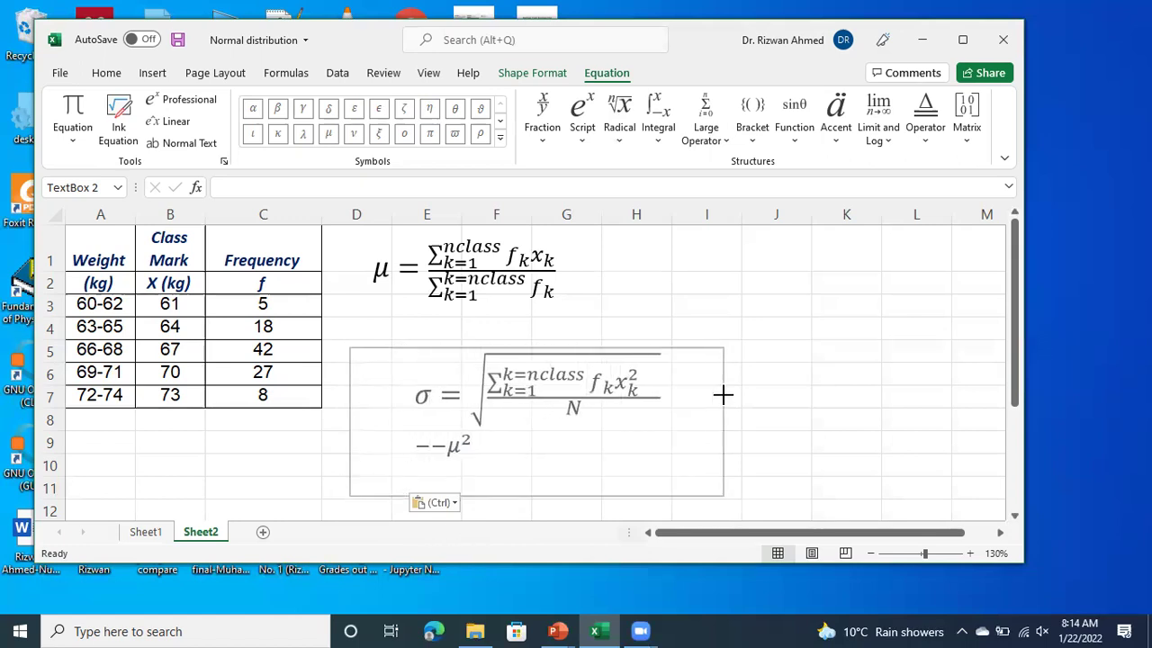
{"action": "left_click", "coordinate": [430, 445]}
{"action": "left_click", "coordinate": [430, 445]}
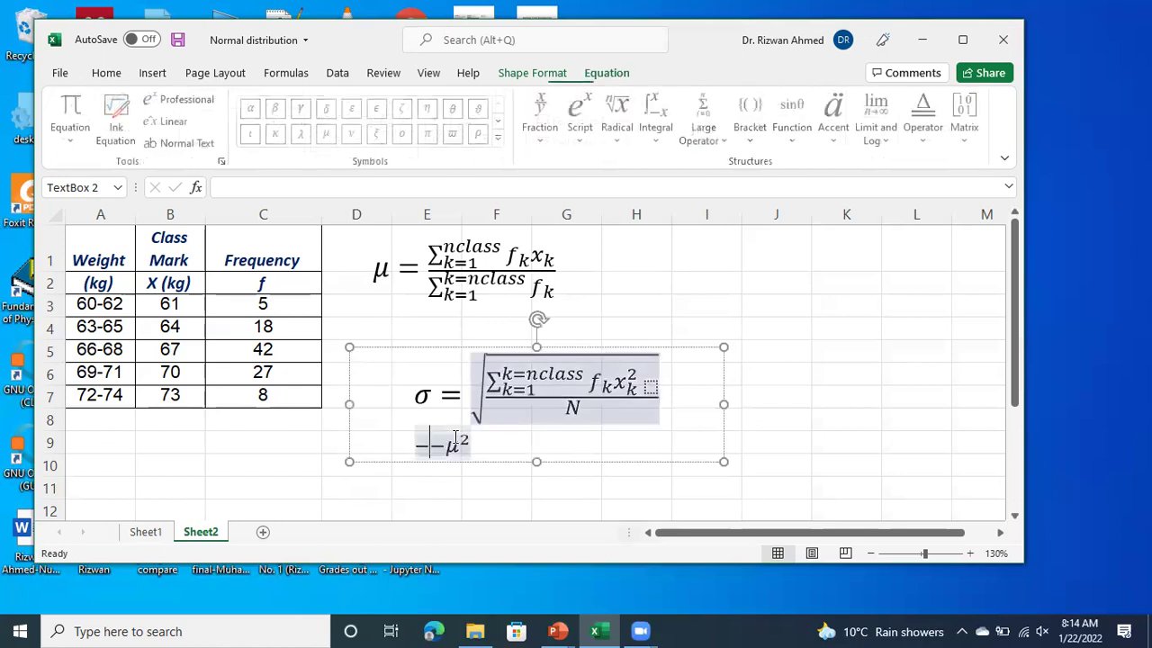
{"action": "key", "text": "BackSpace"}
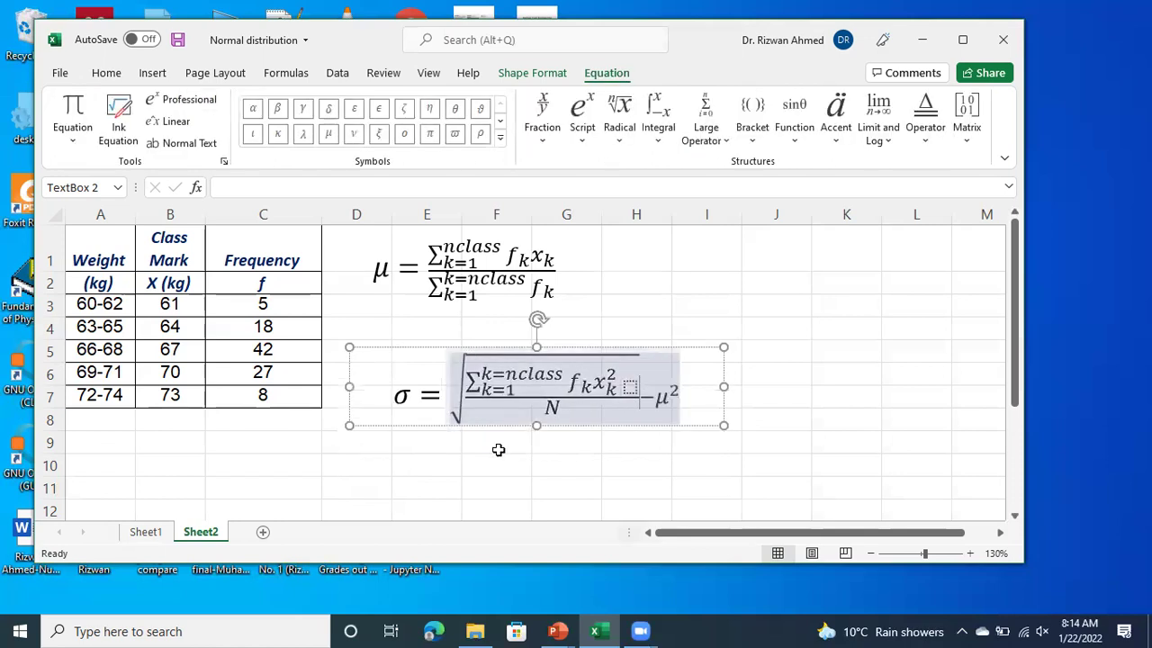
- Copy −μ² from behind the square root and remove it from that place
{"action": "left_click", "coordinate": [634, 412]}
{"action": "key", "text": "shift+End"}
{"action": "key", "text": "ctrl+c"}
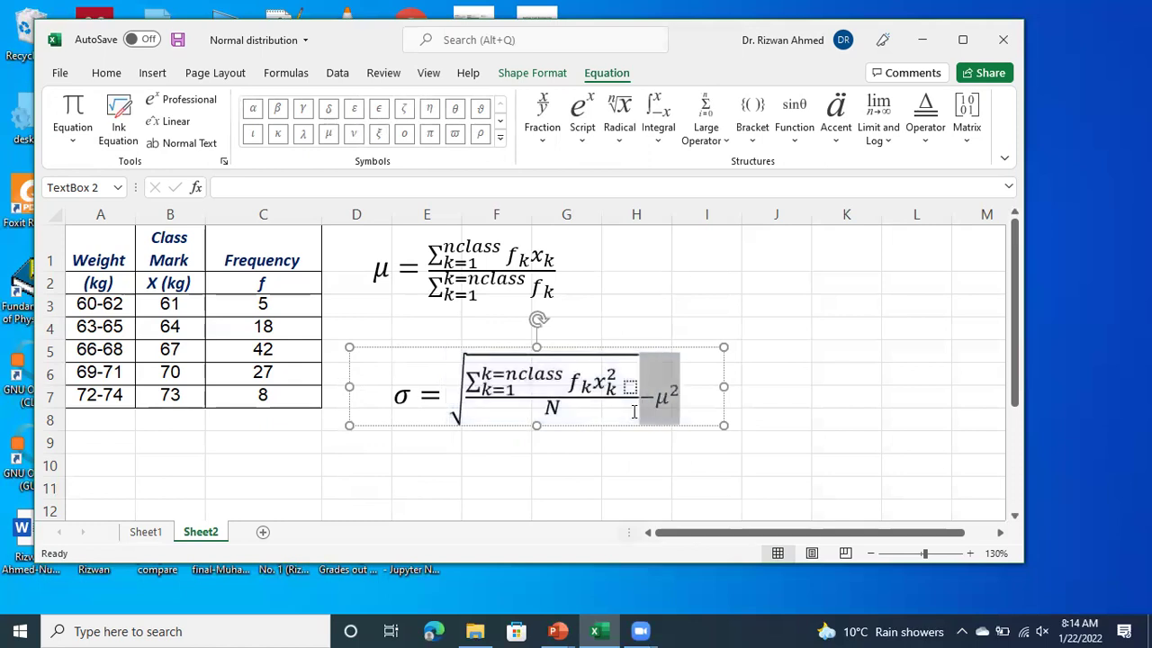
{"action": "key", "text": "BackSpace"}
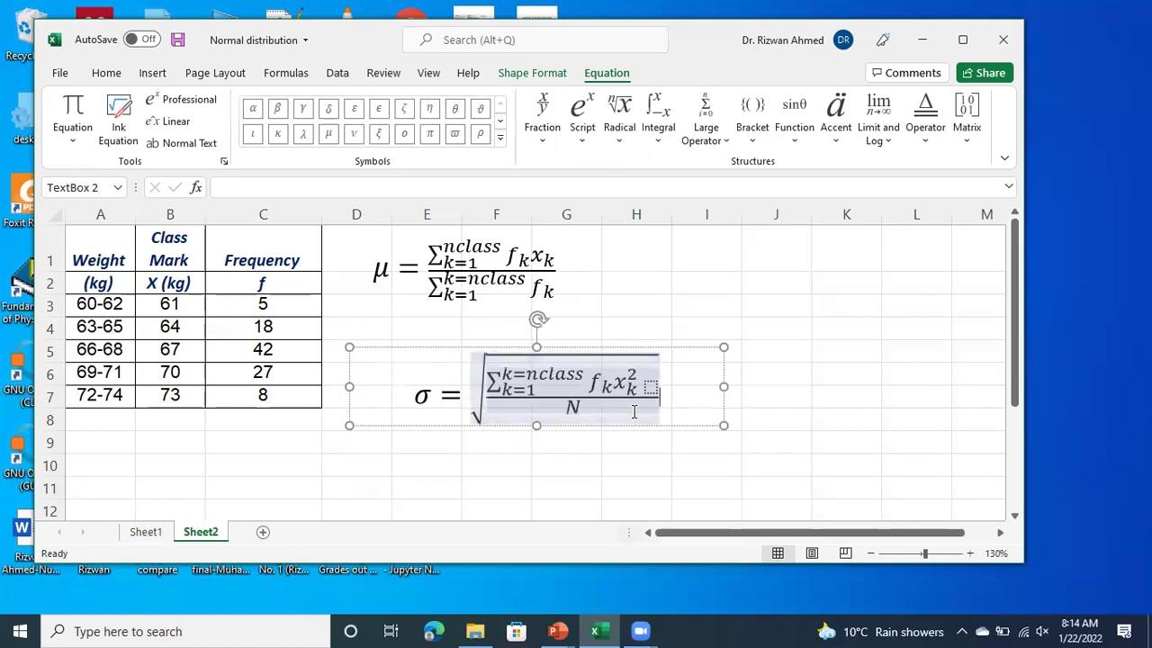
- Paste the copied −μ² inside the square root behind the fraction in the σ formula, keeping source formatting
{"action": "key", "text": "ctrl+v"}
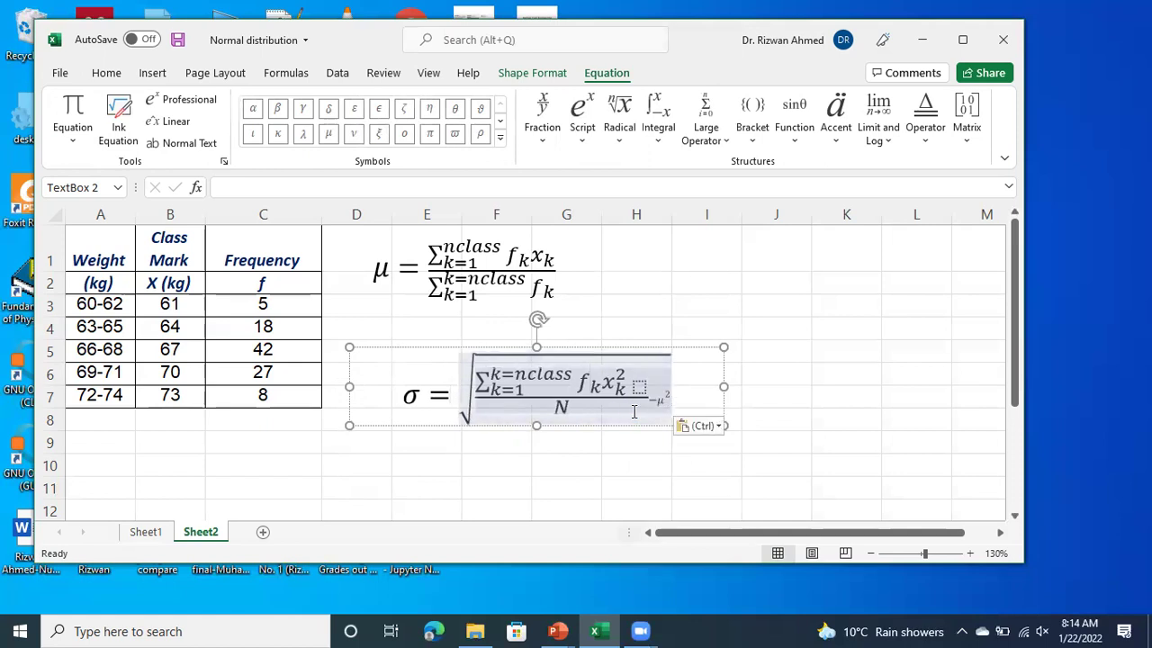
{"action": "left_click", "coordinate": [702, 426]}
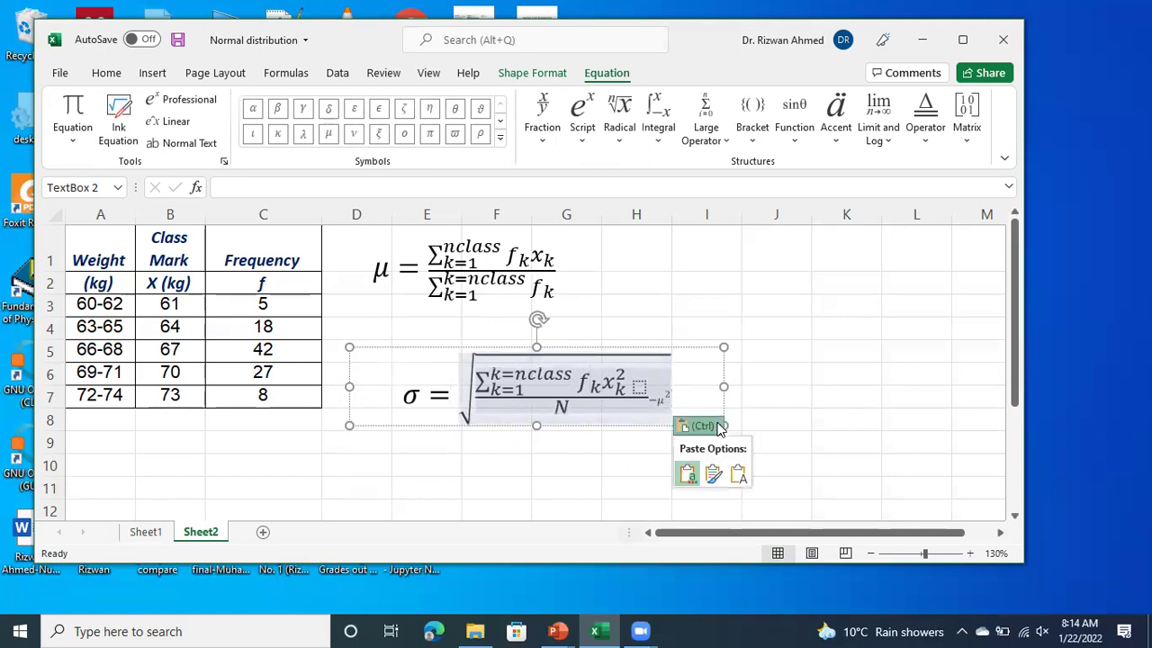
{"action": "left_click", "coordinate": [717, 473]}
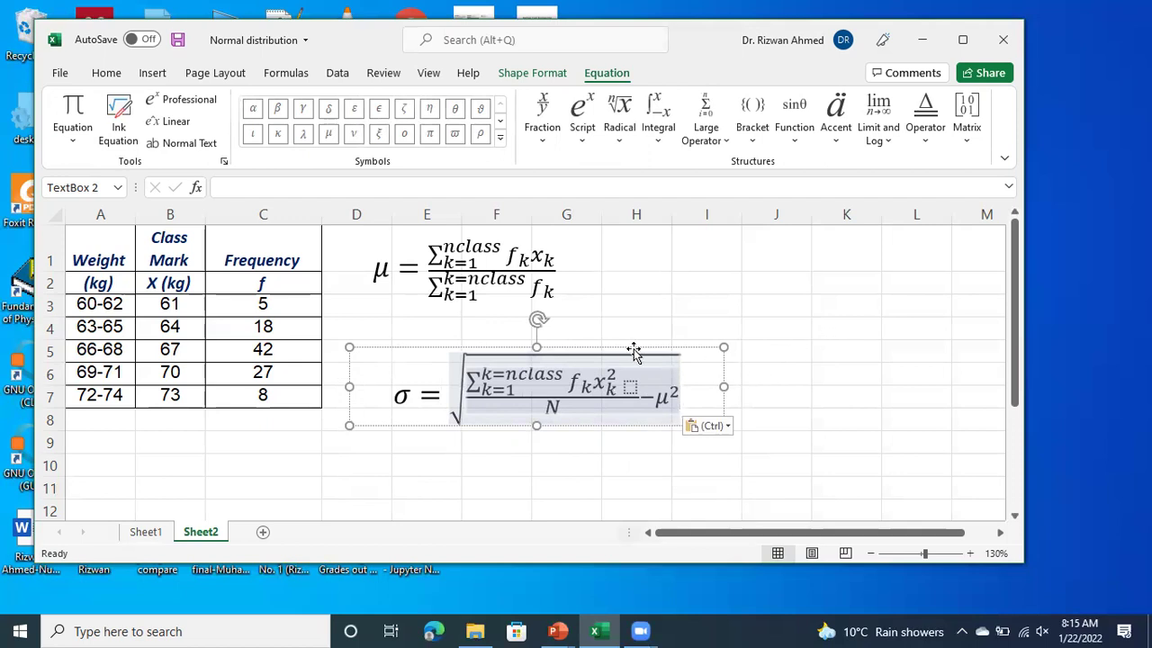
- Fill the μ formula's text box with standard yellow
{"action": "left_click", "coordinate": [481, 266]}
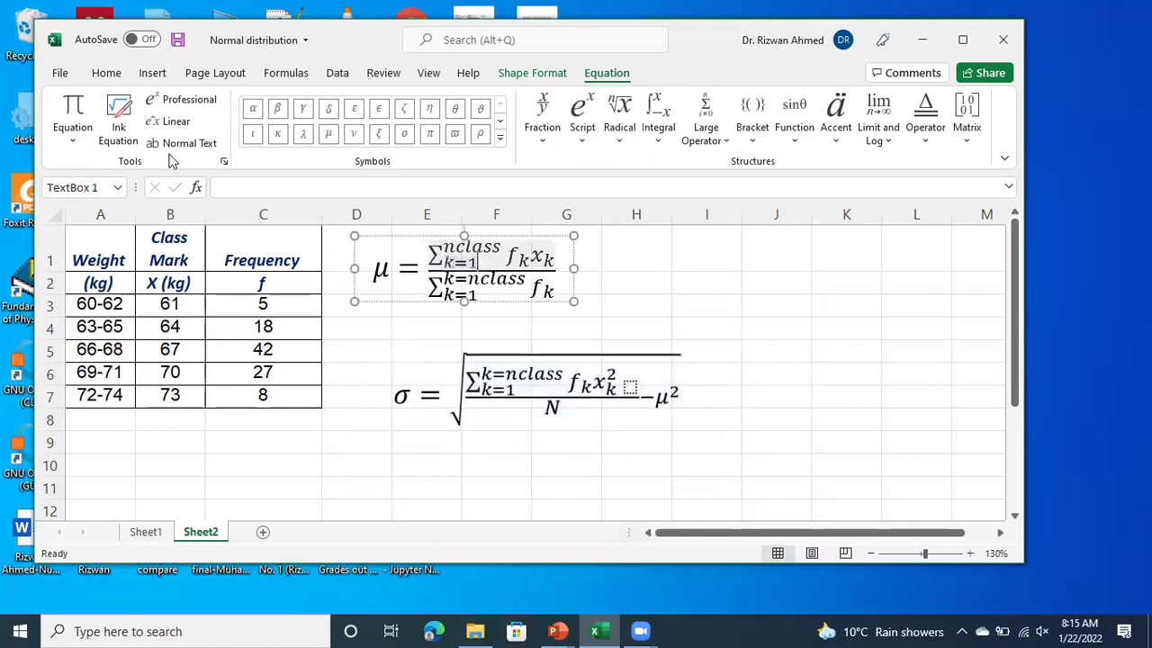
{"action": "left_click", "coordinate": [106, 73]}
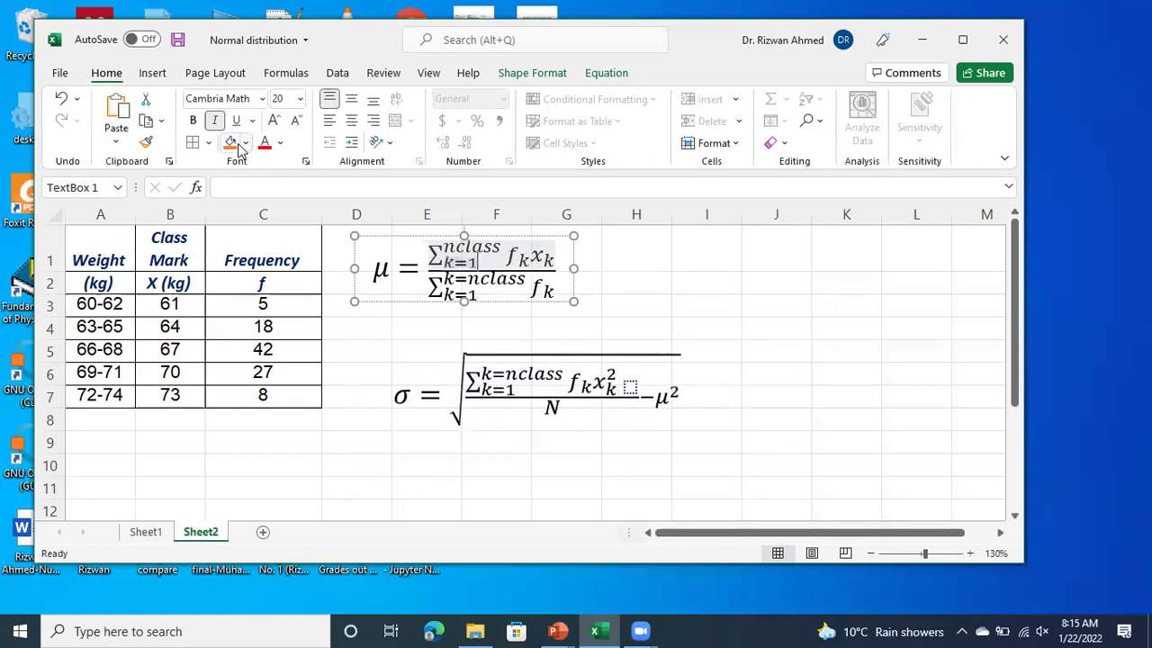
{"action": "left_click", "coordinate": [246, 142]}
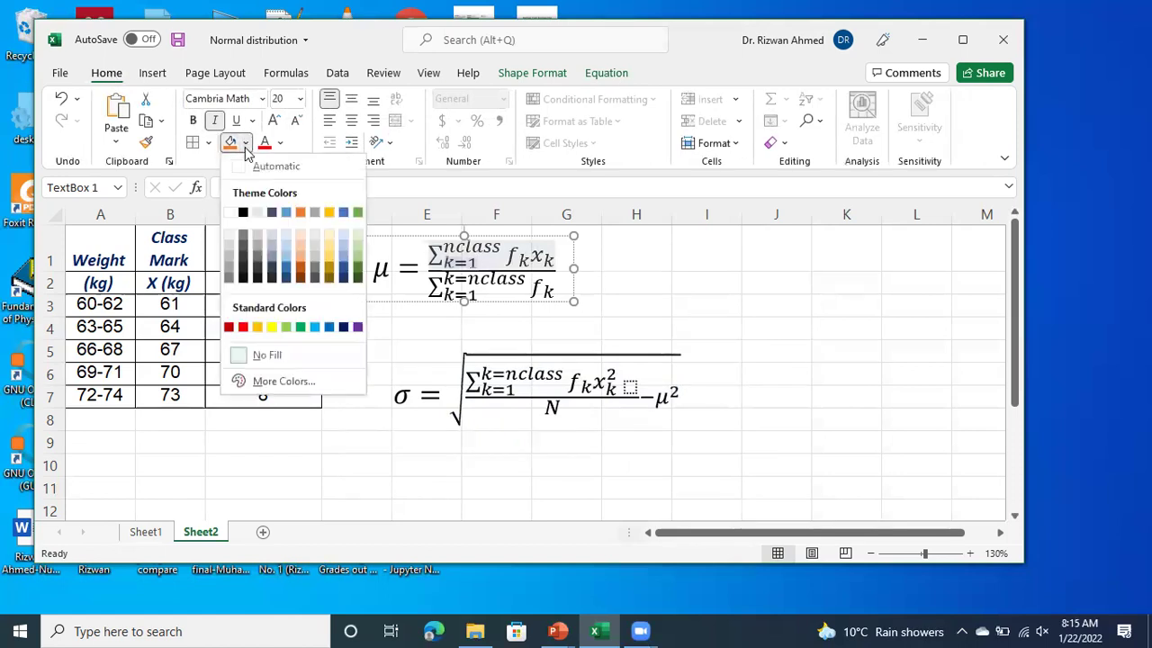
{"action": "left_click", "coordinate": [271, 326]}
- Fill the σ formula's text box with light blue and move the box slightly up and left, closer to the table
{"action": "left_click", "coordinate": [494, 391]}
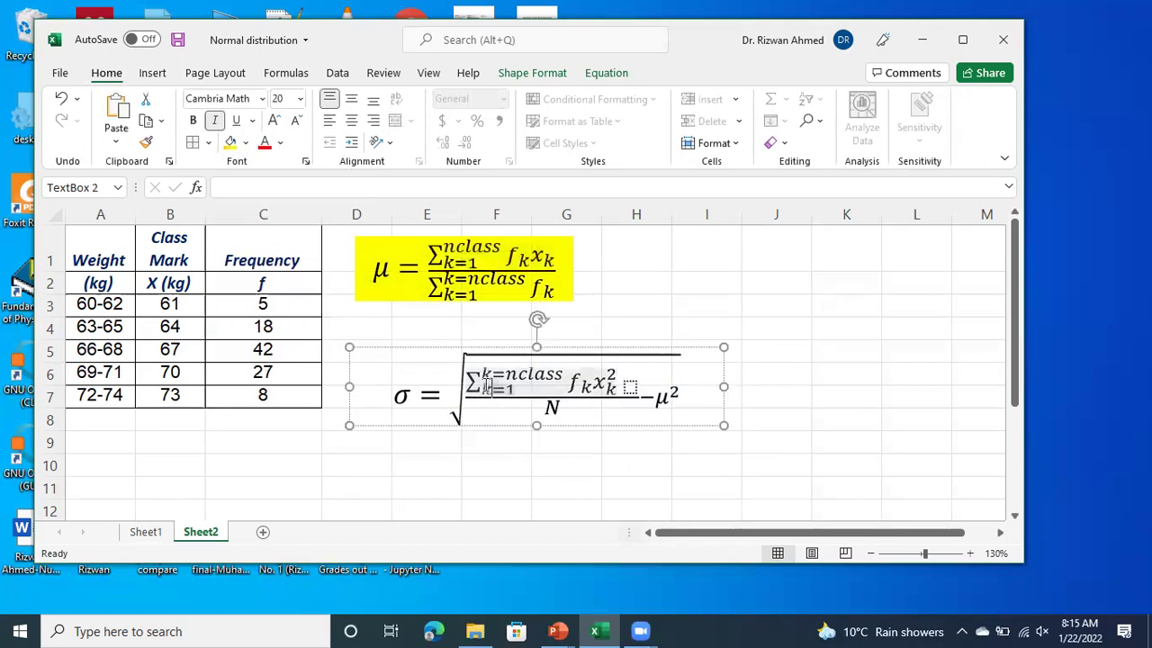
{"action": "left_click", "coordinate": [245, 142]}
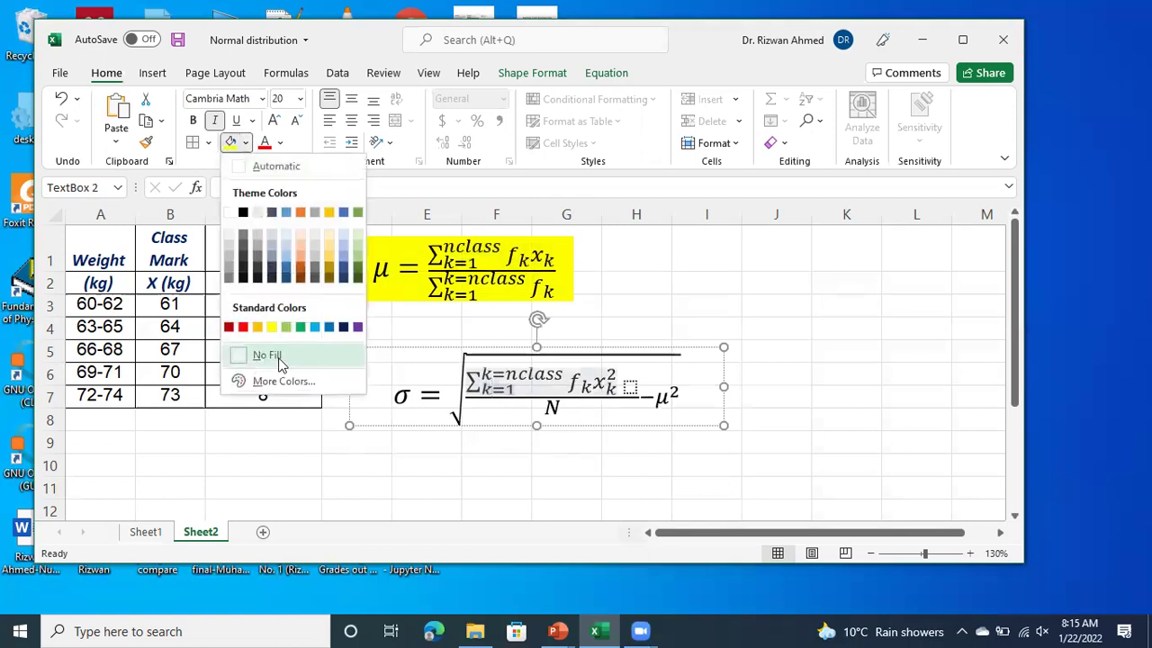
{"action": "left_click", "coordinate": [313, 328]}
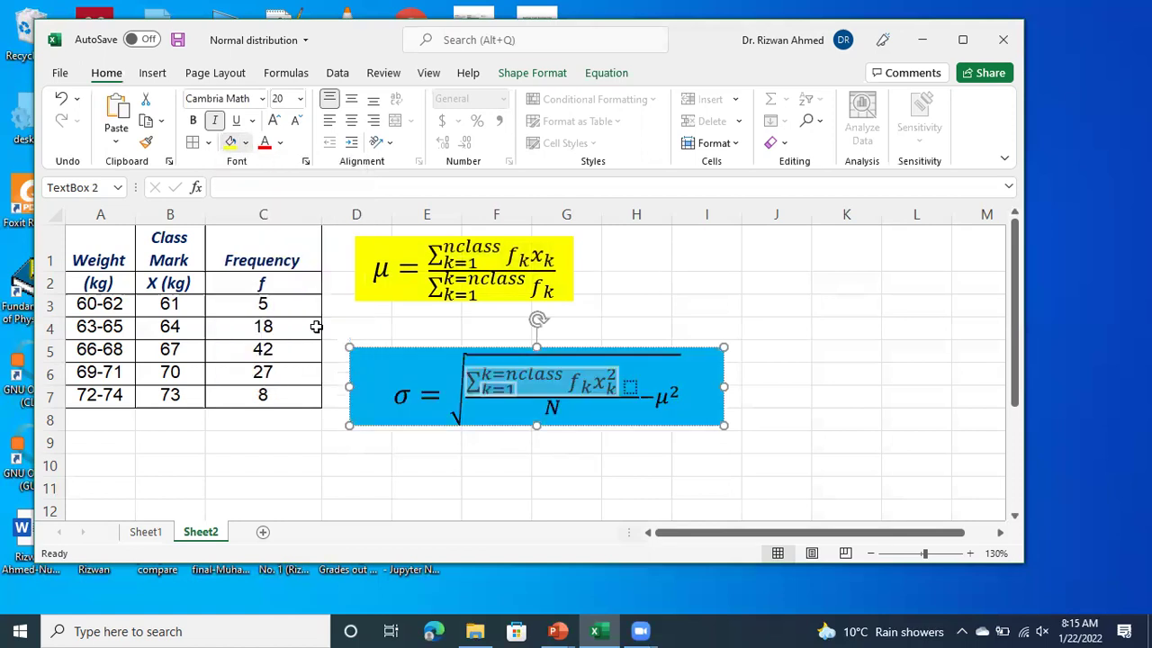
{"action": "left_click", "coordinate": [815, 399]}
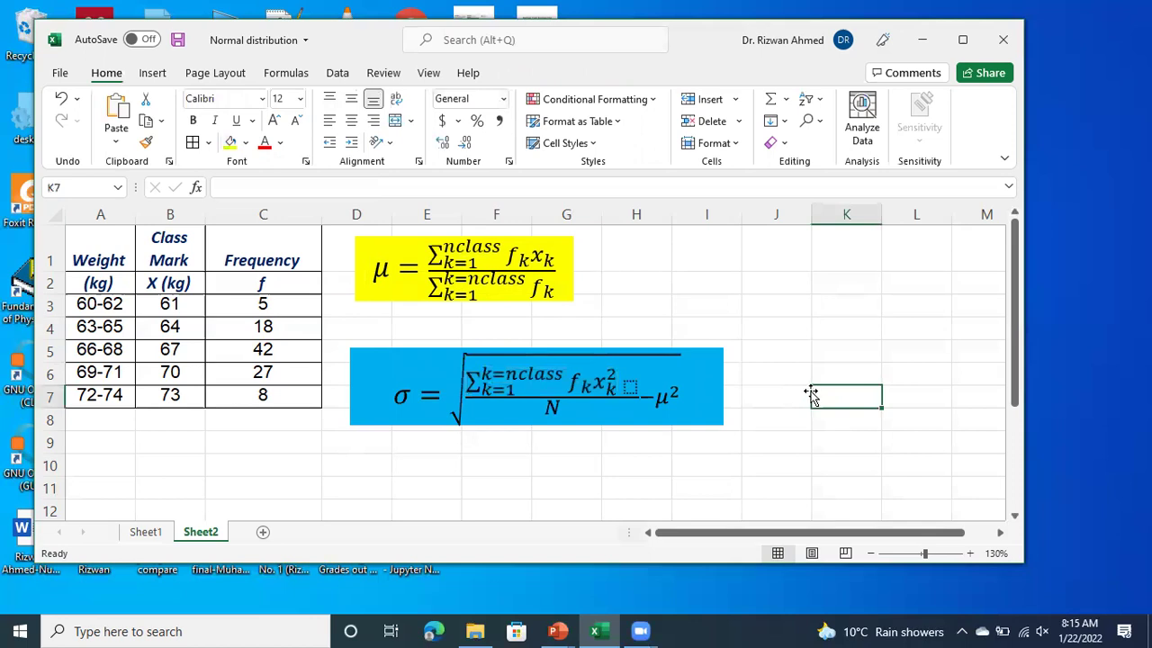
{"action": "left_click", "coordinate": [388, 349]}
{"action": "left_click_drag", "start_coordinate": [378, 343], "coordinate": [357, 334]}
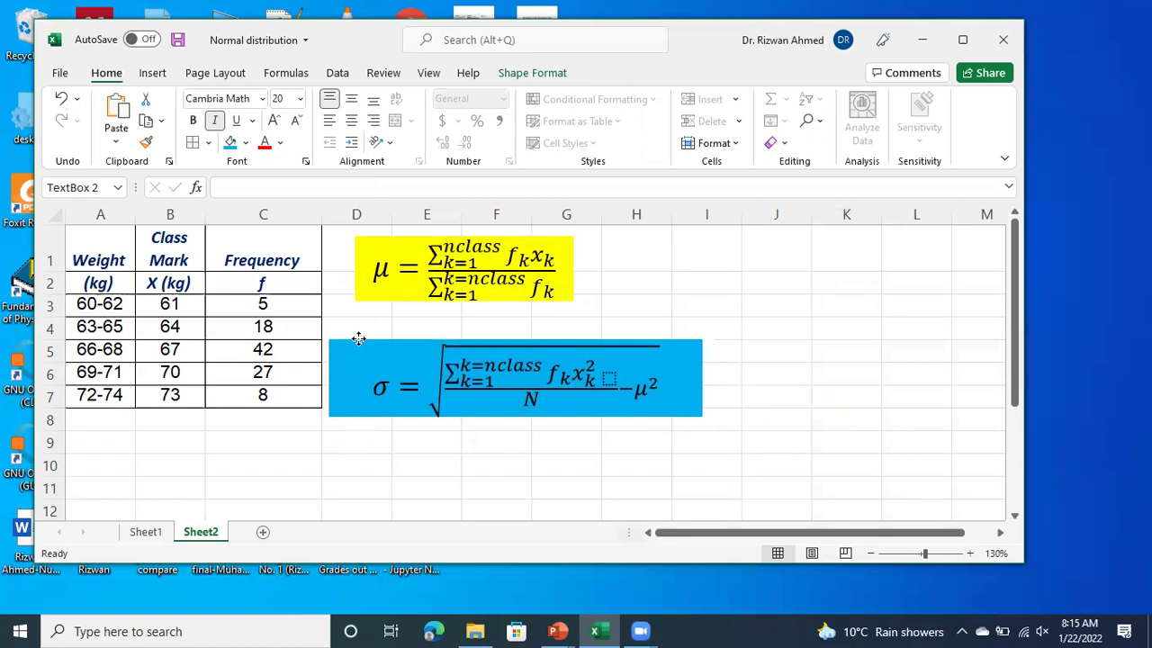
- Enter the column heading f*x in cell J1
{"action": "left_click", "coordinate": [759, 262]}
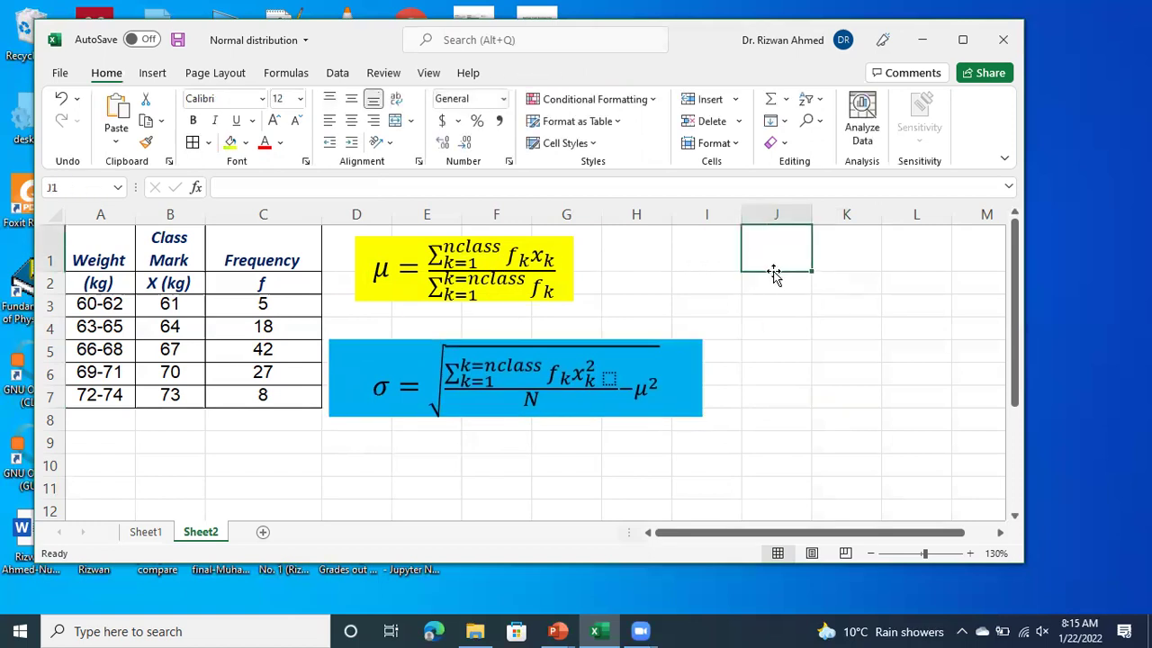
{"action": "type", "text": "f*x"}
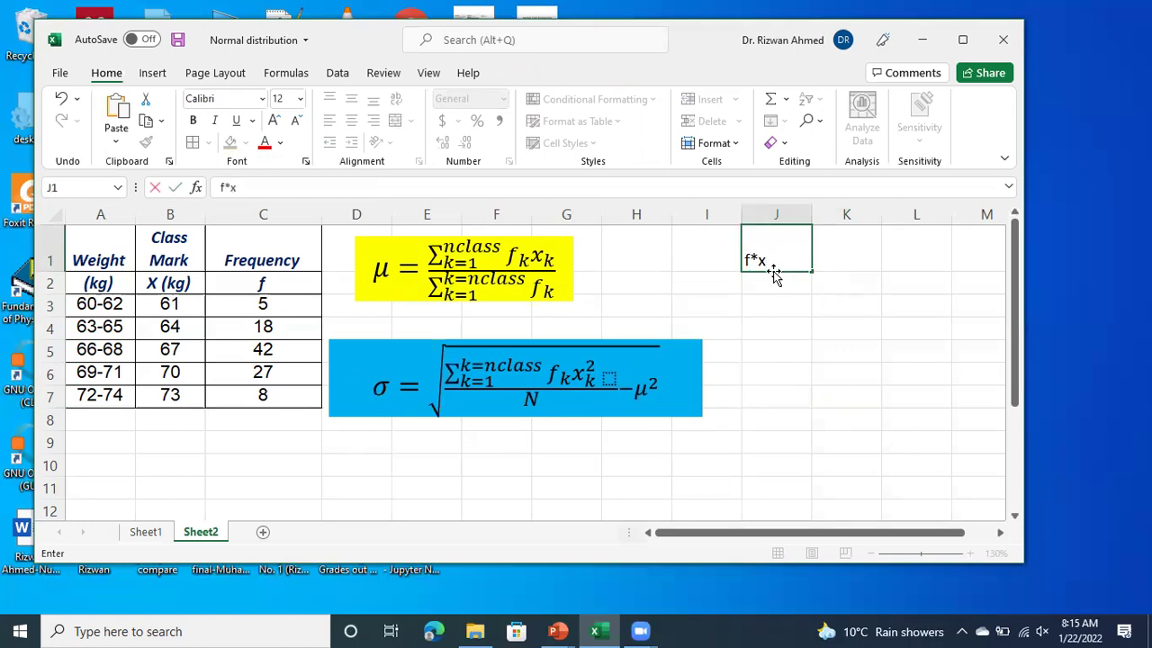
{"action": "key", "text": "Return"}
- Enter =C3*B3 in J3 to multiply the first class's frequency by its class mark
{"action": "key", "text": "Down"}
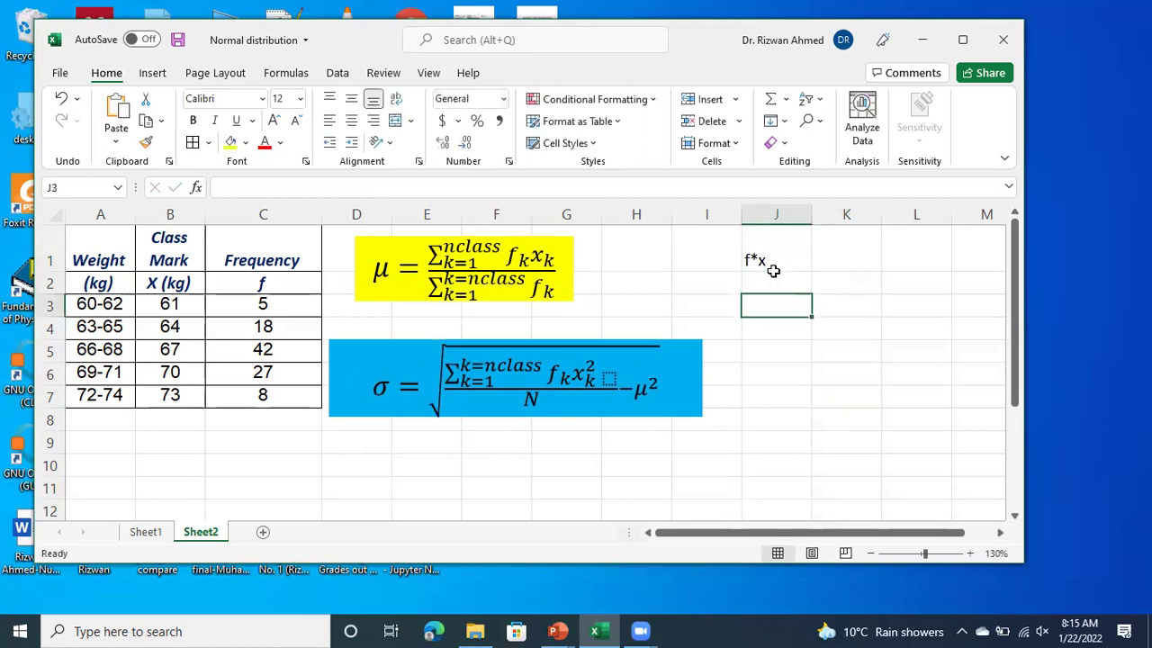
{"action": "type", "text": "="}
{"action": "key", "text": "Left"}
{"action": "key", "text": "Left"}
{"action": "key", "text": "Left"}
{"action": "key", "text": "Left"}
{"action": "key", "text": "Left"}
{"action": "key", "text": "Left"}
{"action": "key", "text": "Left"}
{"action": "key", "text": "Left"}
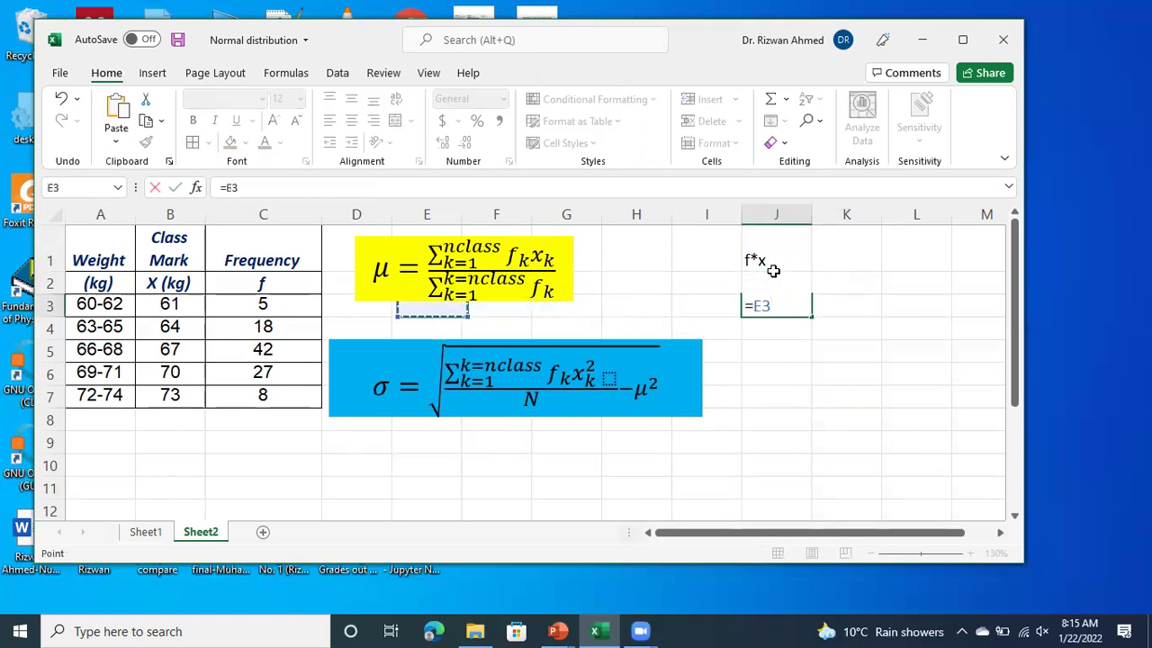
{"action": "key", "text": "Right"}
{"action": "type", "text": "*"}
{"action": "key", "text": "Left"}
{"action": "key", "text": "Left"}
{"action": "key", "text": "Left"}
{"action": "key", "text": "Left"}
{"action": "key", "text": "Left"}
{"action": "key", "text": "Left"}
{"action": "key", "text": "Left"}
{"action": "key", "text": "Left"}
{"action": "key", "text": "Left"}
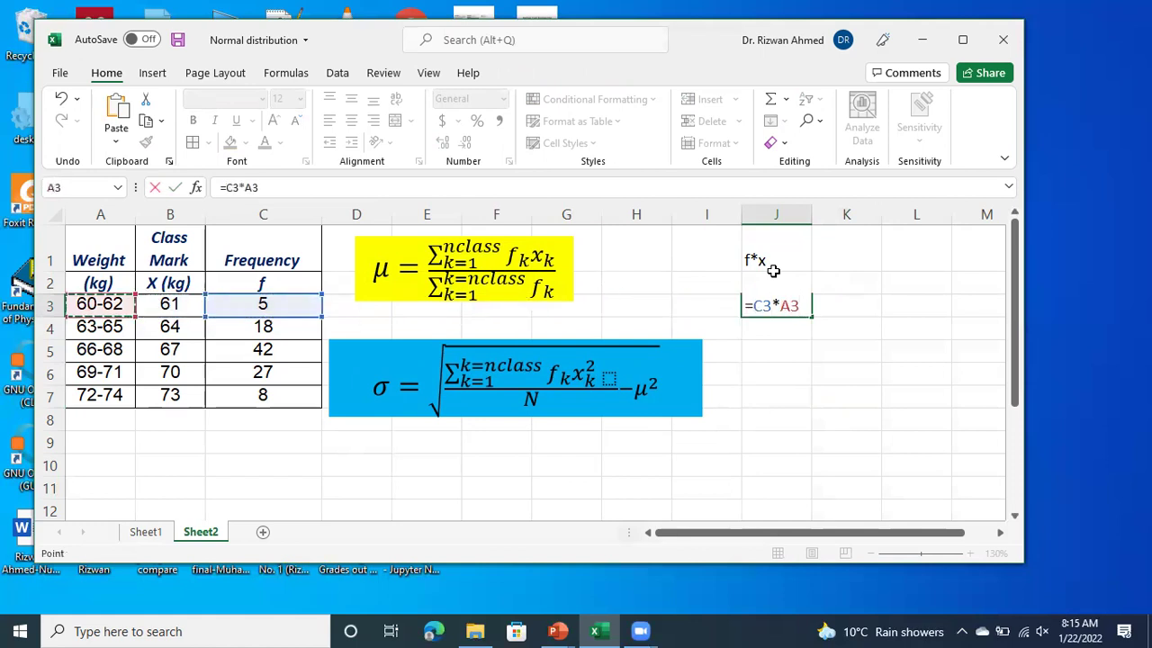
{"action": "key", "text": "Right"}
{"action": "key", "text": "Return"}
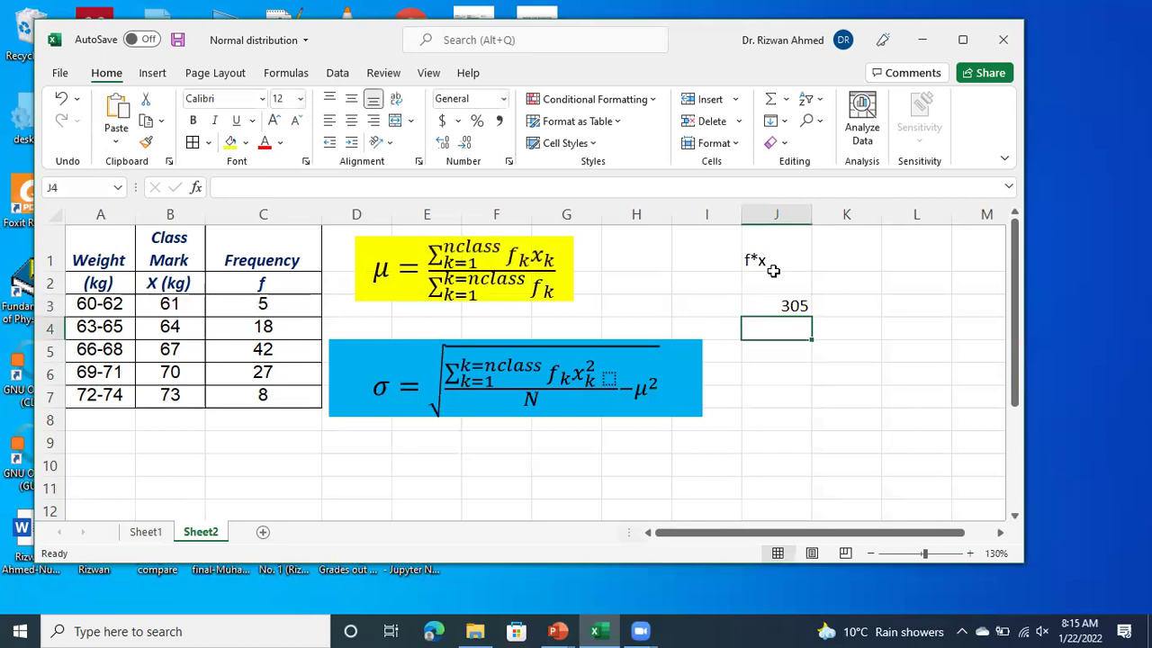
- Fill the J3 product formula down column J for all weight classes and clear the surplus result in J8
{"action": "left_click", "coordinate": [789, 303]}
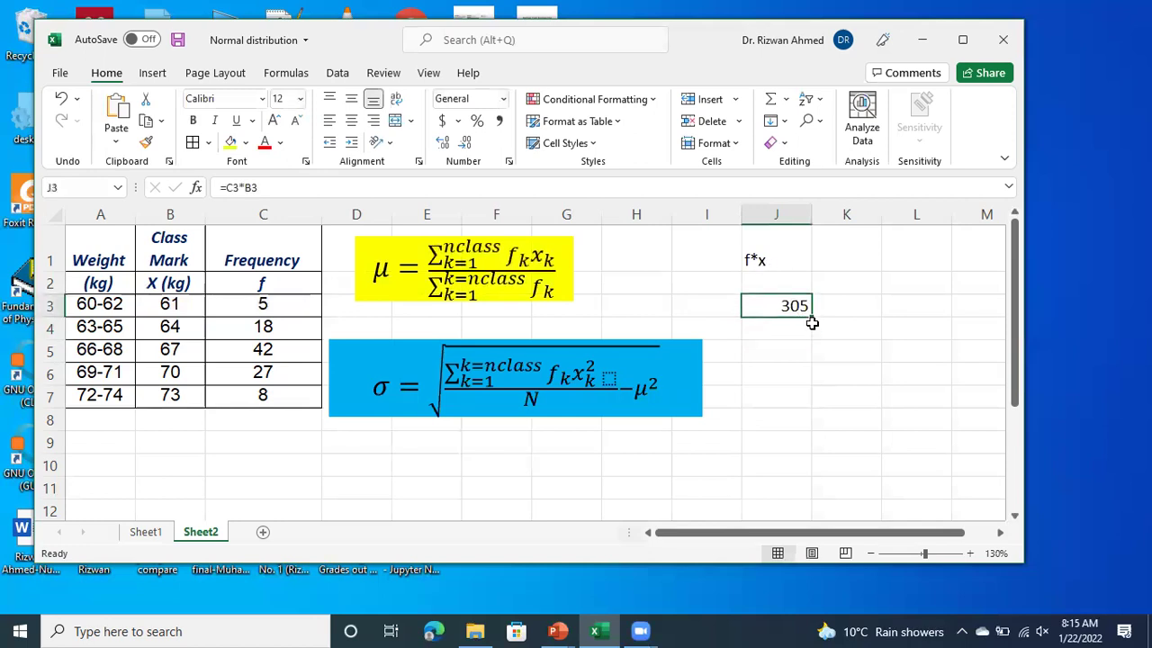
{"action": "left_click_drag", "start_coordinate": [813, 317], "coordinate": [805, 433]}
{"action": "left_click", "coordinate": [798, 466]}
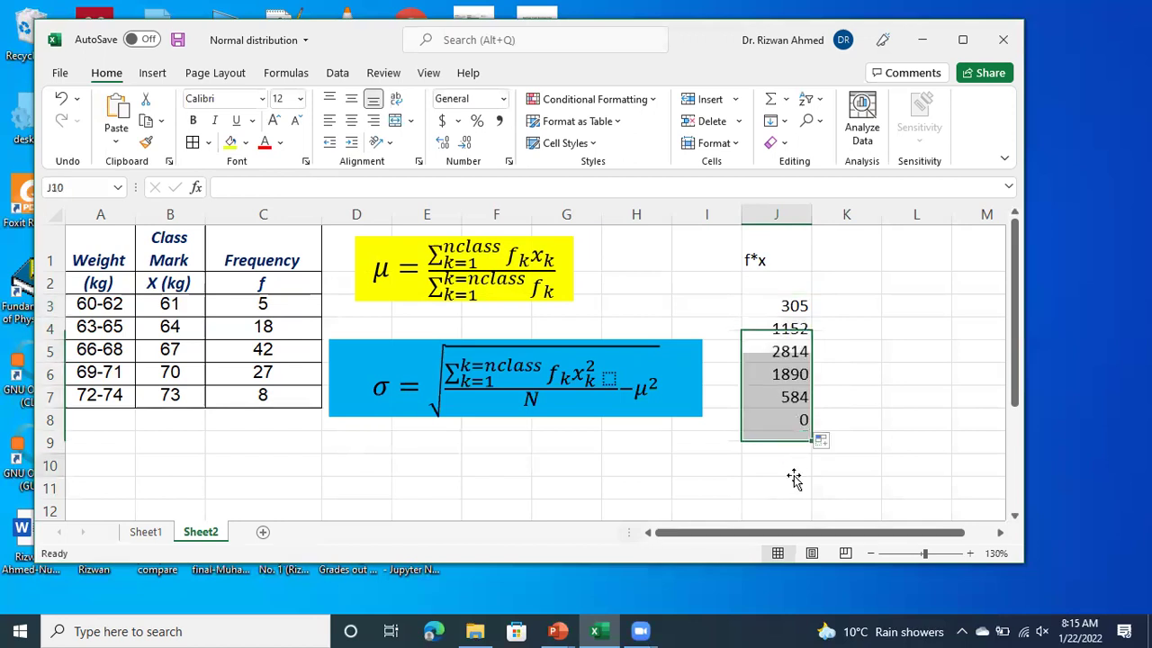
{"action": "left_click", "coordinate": [785, 420]}
{"action": "key", "text": "Delete"}
{"action": "left_click", "coordinate": [781, 463]}
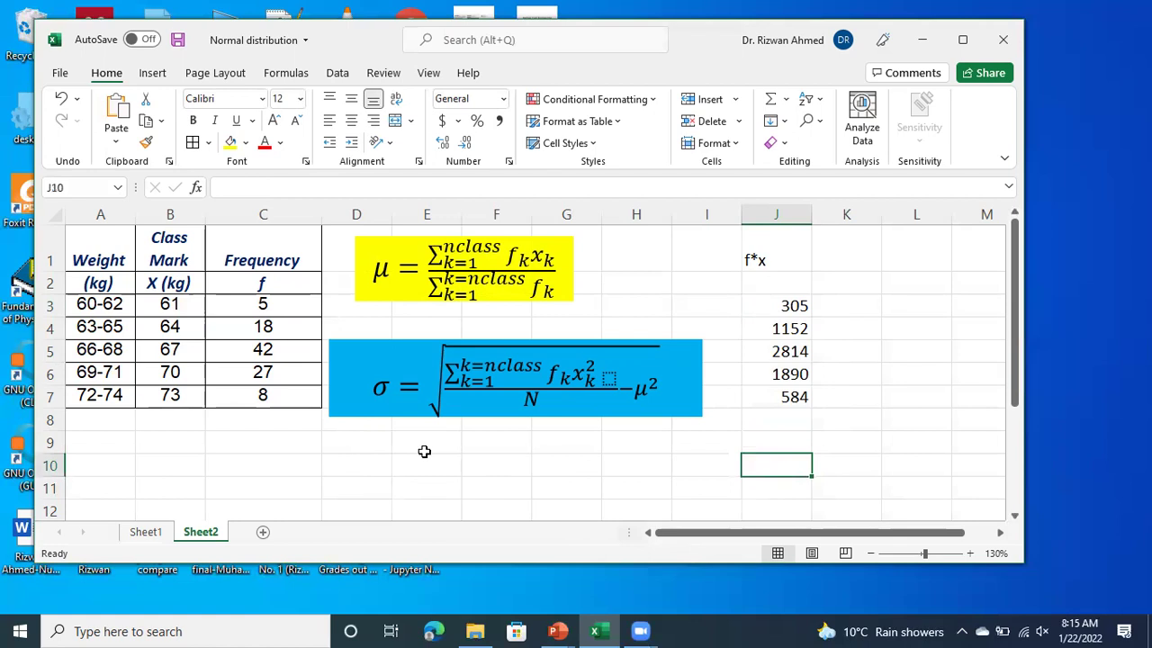
- Enter the row label Total in cell B9 below the table
{"action": "left_click", "coordinate": [245, 440]}
{"action": "left_click", "coordinate": [171, 433]}
{"action": "type", "text": "Total"}
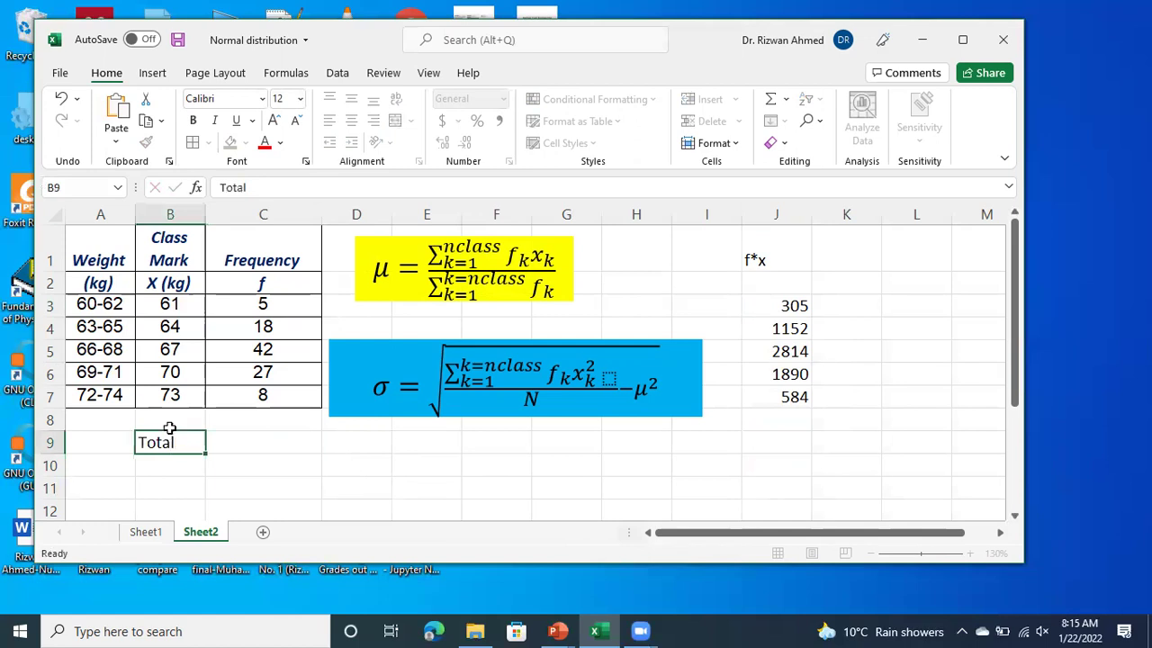
- Fill the total row's cells C9 to N9 with standard green
{"action": "key", "text": "Tab"}
{"action": "key", "text": "shift+Right"}
{"action": "key", "text": "shift+Right"}
{"action": "key", "text": "shift+Right"}
{"action": "key", "text": "shift+Right"}
{"action": "key", "text": "shift+Right"}
{"action": "key", "text": "shift+Right"}
{"action": "key", "text": "shift+Right"}
{"action": "key", "text": "shift+Right"}
{"action": "key", "text": "shift+Right"}
{"action": "key", "text": "shift+Right"}
{"action": "key", "text": "shift+Right"}
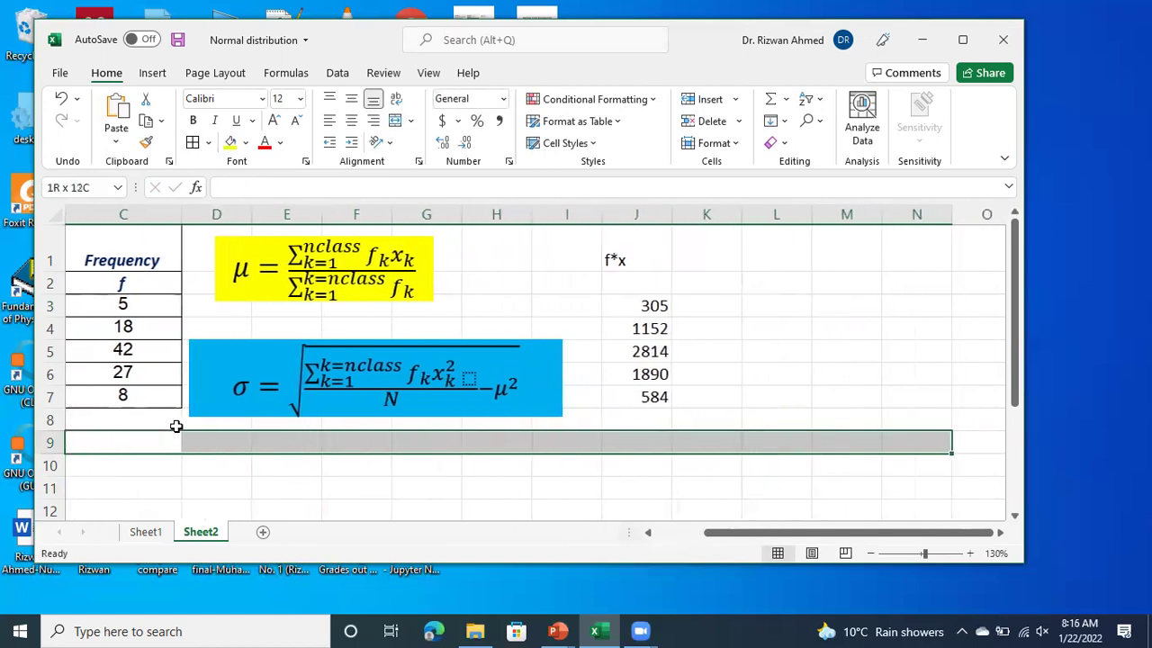
{"action": "left_click", "coordinate": [245, 142]}
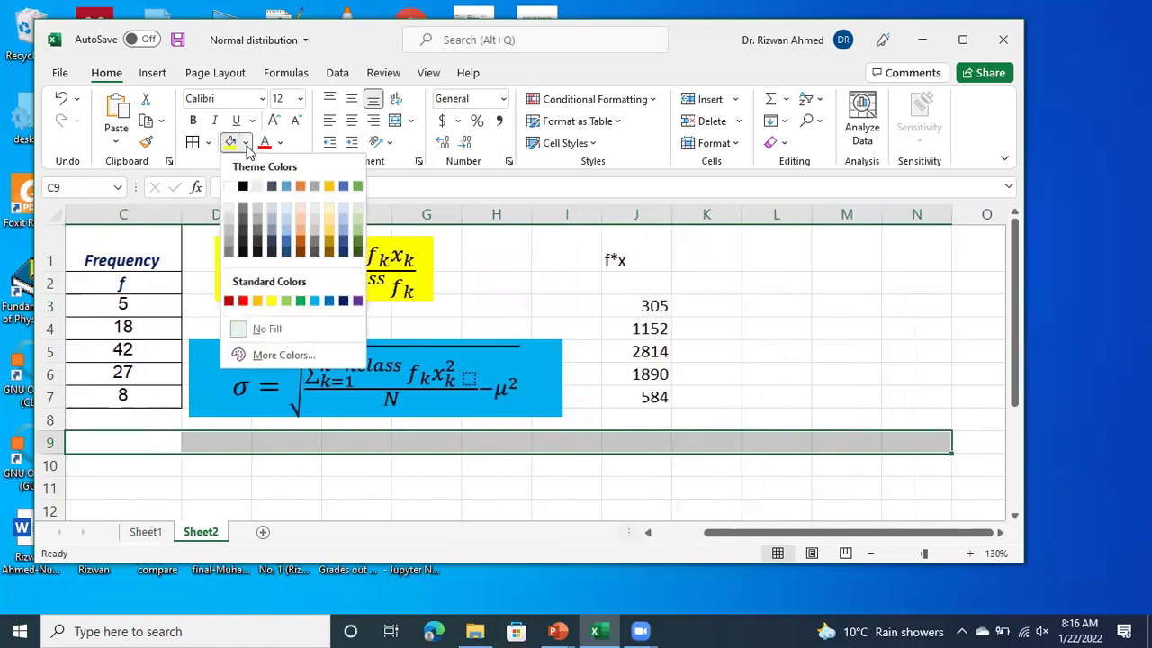
{"action": "left_click", "coordinate": [299, 303]}
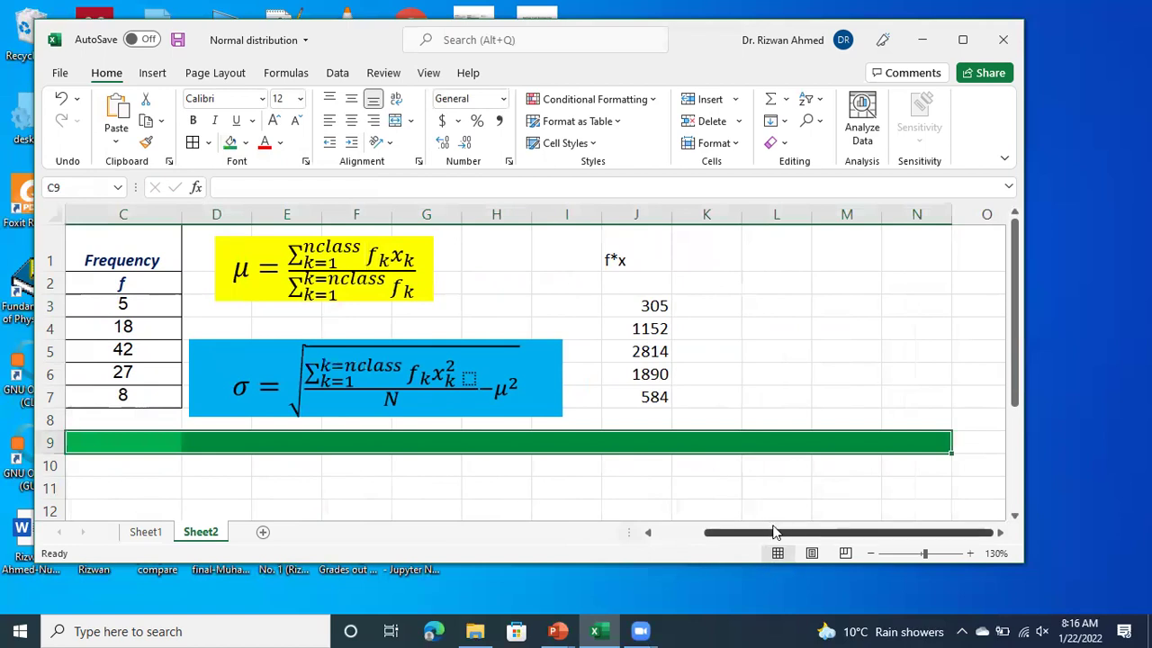
{"action": "left_click_drag", "start_coordinate": [762, 533], "coordinate": [685, 540]}
{"action": "left_click", "coordinate": [440, 466]}
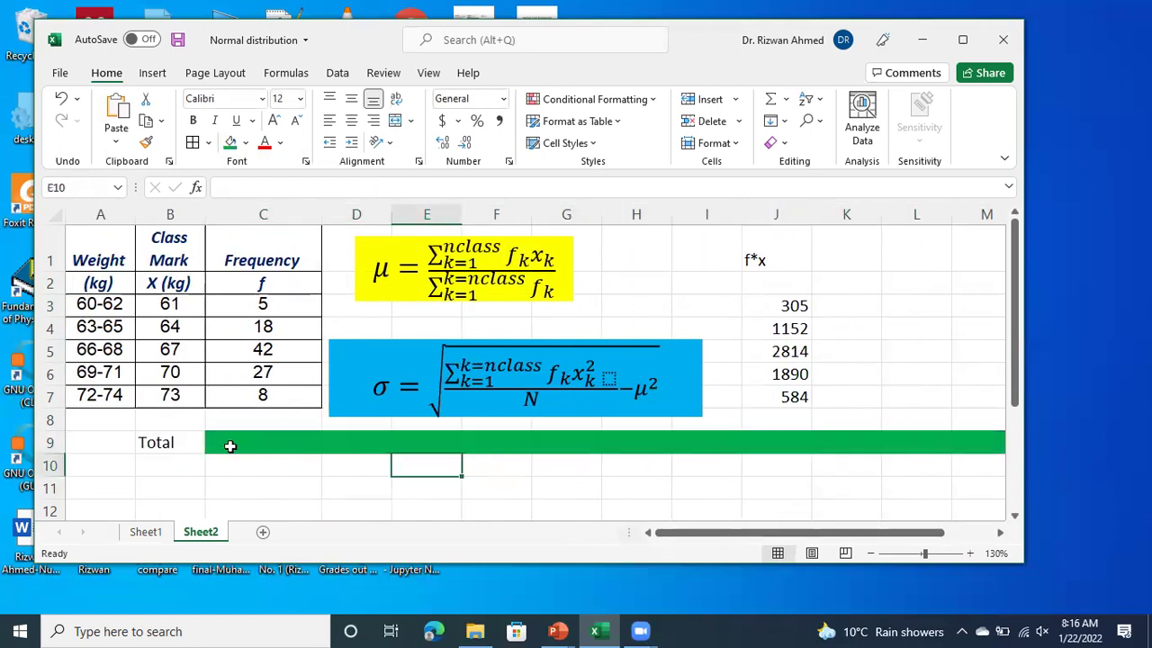
- Total the frequencies in C9 with a SUM formula over C3:C7
{"action": "left_click", "coordinate": [245, 439]}
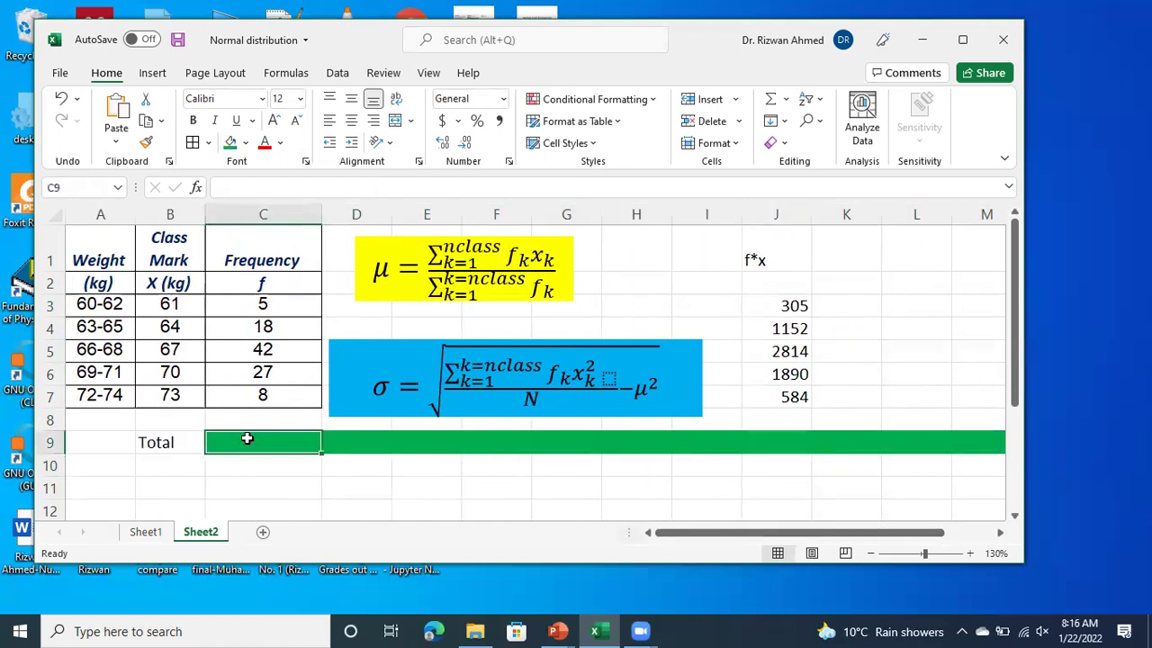
{"action": "type", "text": "=sum("}
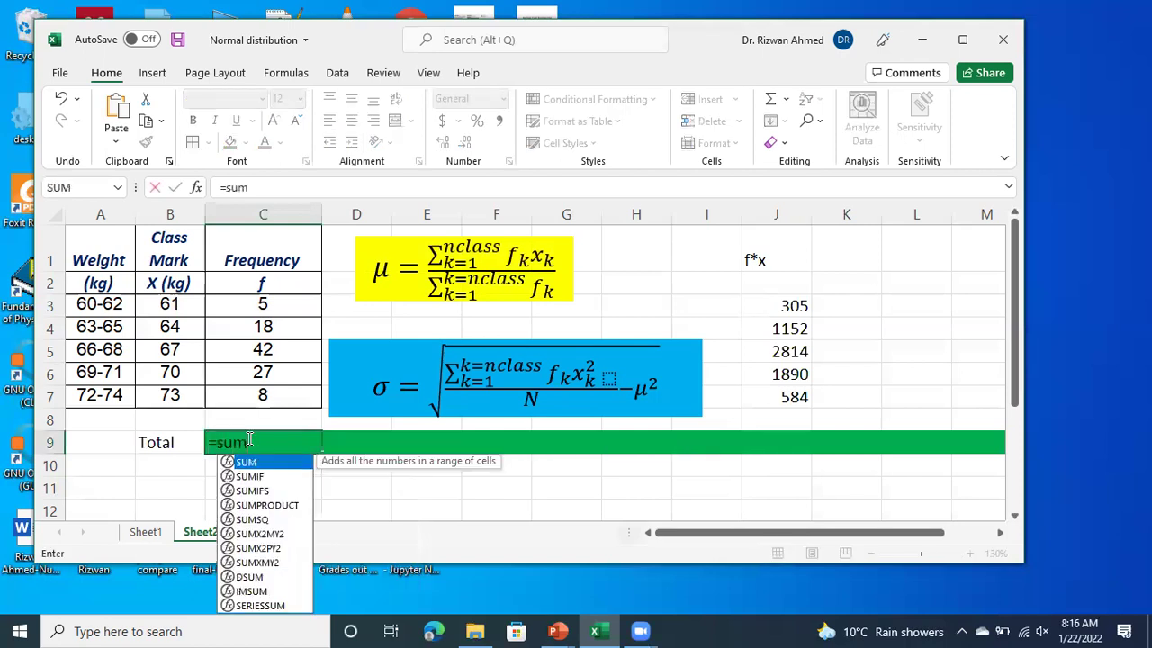
{"action": "key", "text": "Up"}
{"action": "key", "text": "Up"}
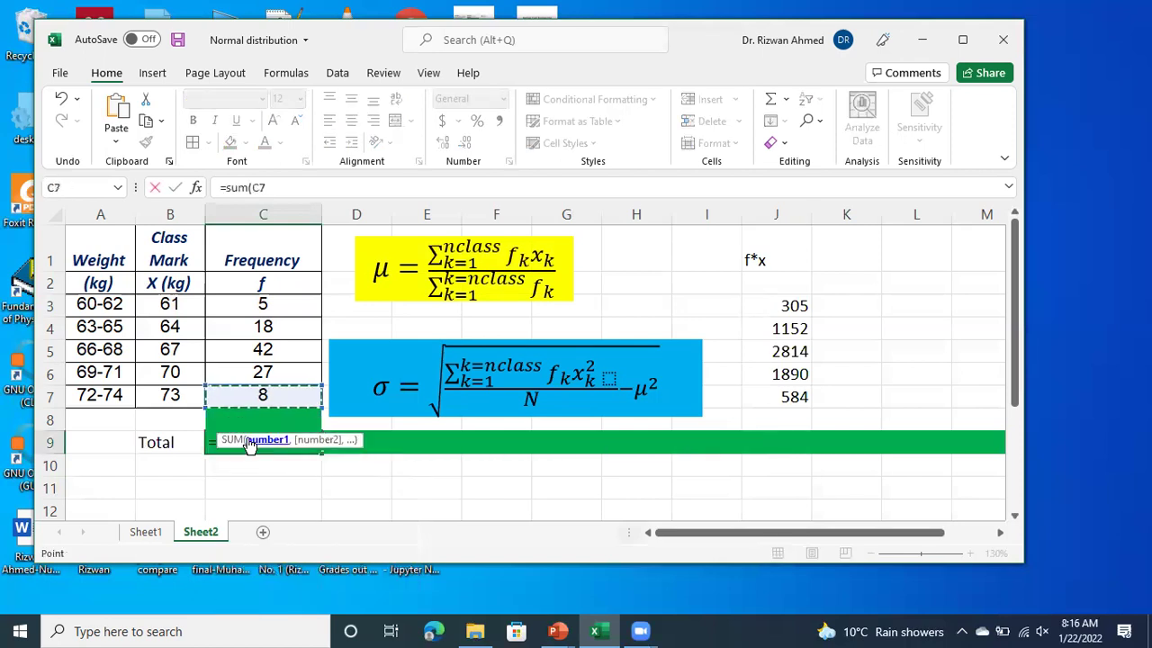
{"action": "key", "text": "shift+Up"}
{"action": "key", "text": "shift+Up"}
{"action": "key", "text": "shift+Up"}
{"action": "key", "text": "shift+Up"}
{"action": "key", "text": "shift+Up"}
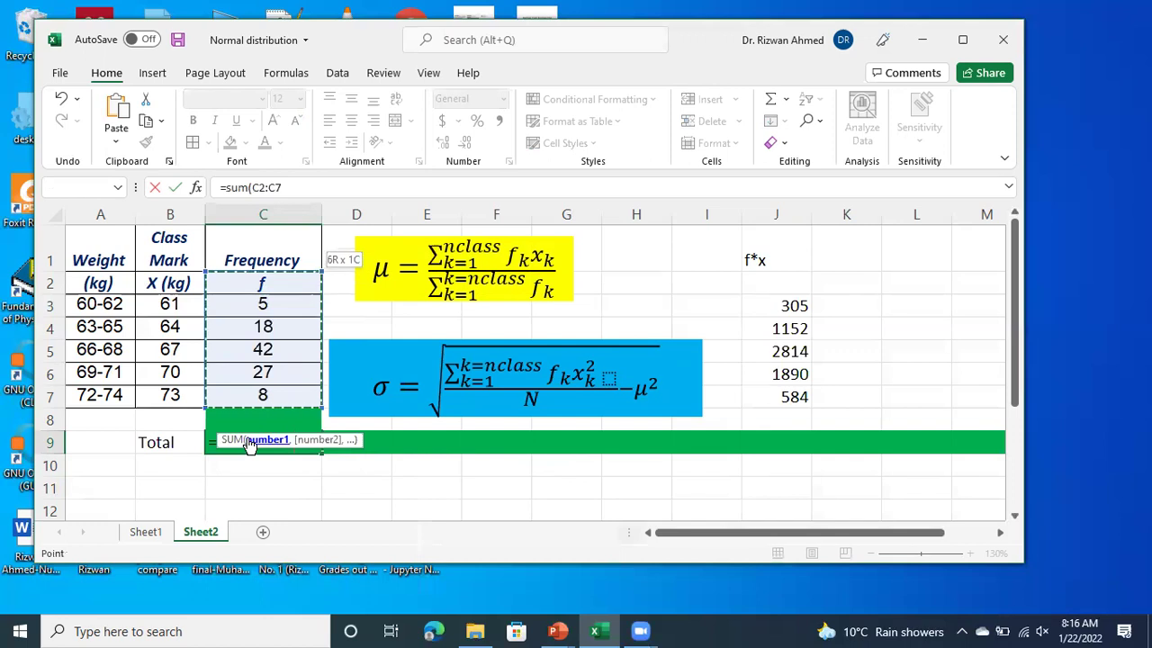
{"action": "key", "text": "shift+Down"}
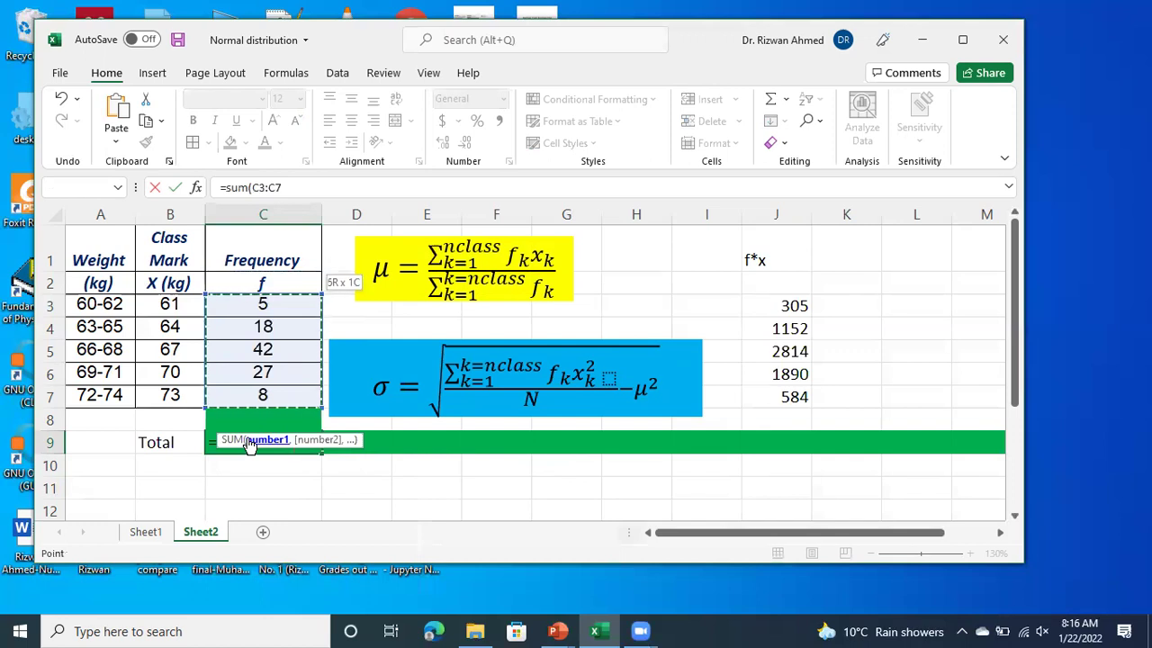
{"action": "key", "text": "Return"}
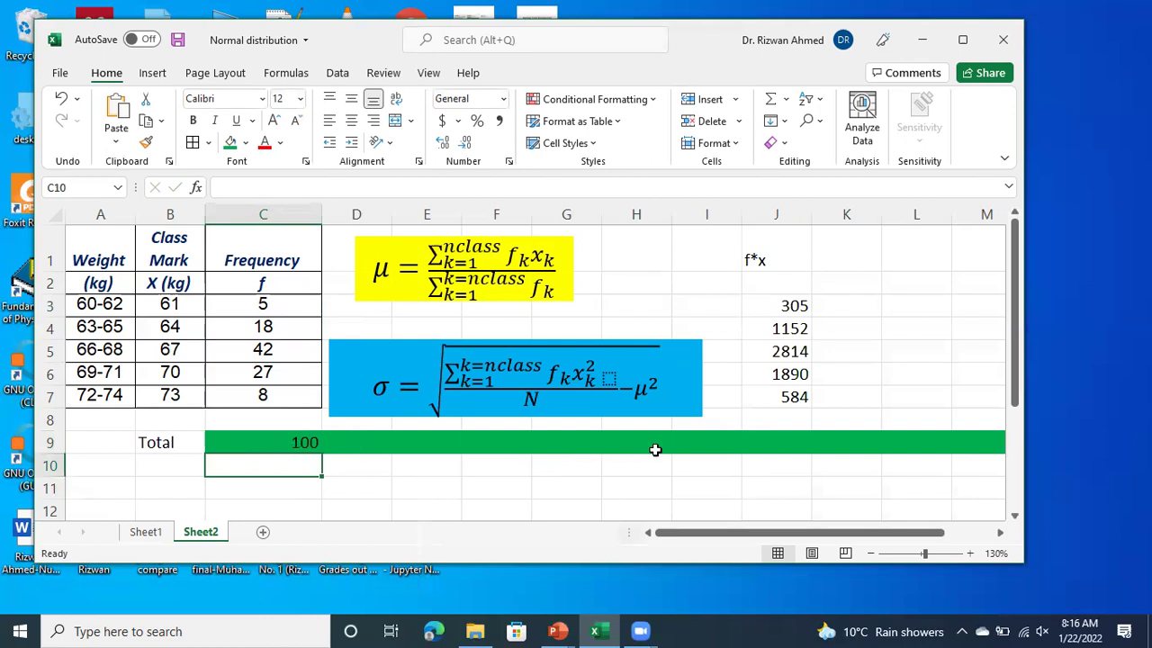
- Total the f*x products in J9 with a SUM formula over J3:J7
{"action": "left_click", "coordinate": [791, 441]}
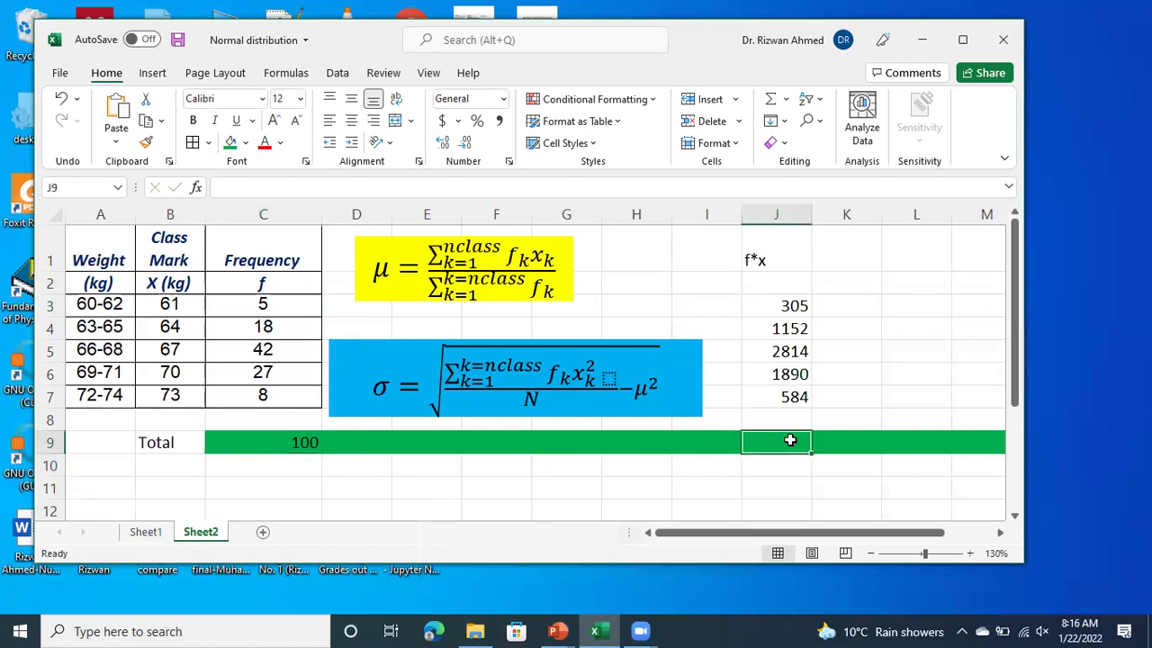
{"action": "type", "text": "=sum("}
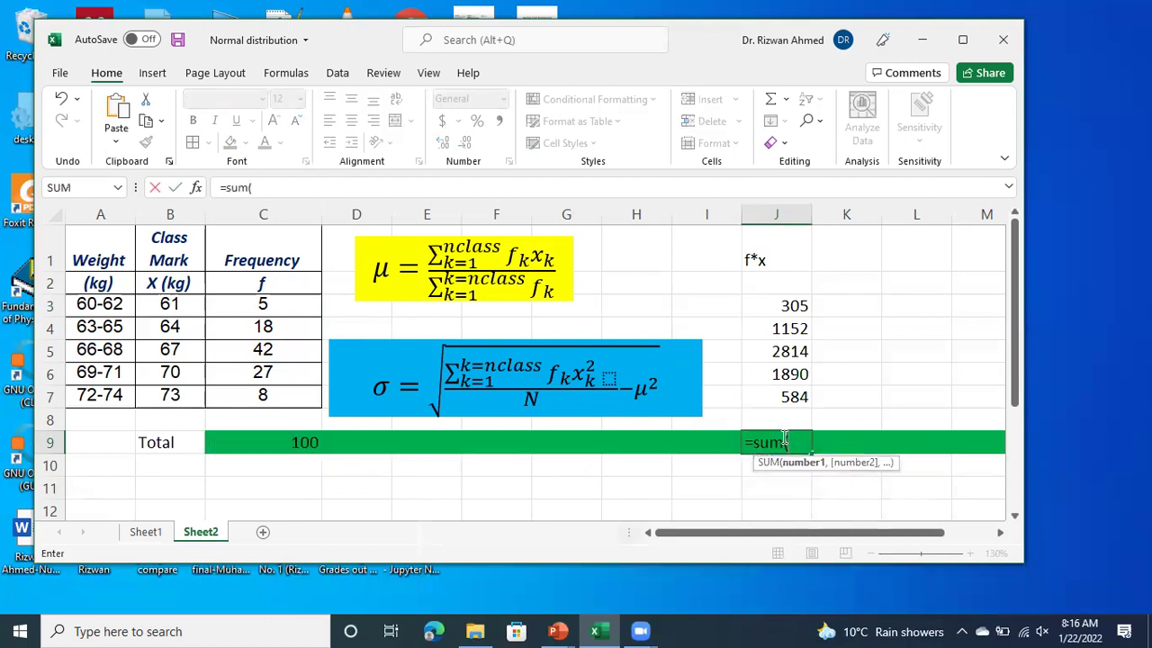
{"action": "key", "text": "shift+Up"}
{"action": "key", "text": "shift+Up"}
{"action": "key", "text": "shift+Up"}
{"action": "key", "text": "shift+Up"}
{"action": "key", "text": "shift+Up"}
{"action": "key", "text": "Down"}
{"action": "key", "text": "Up"}
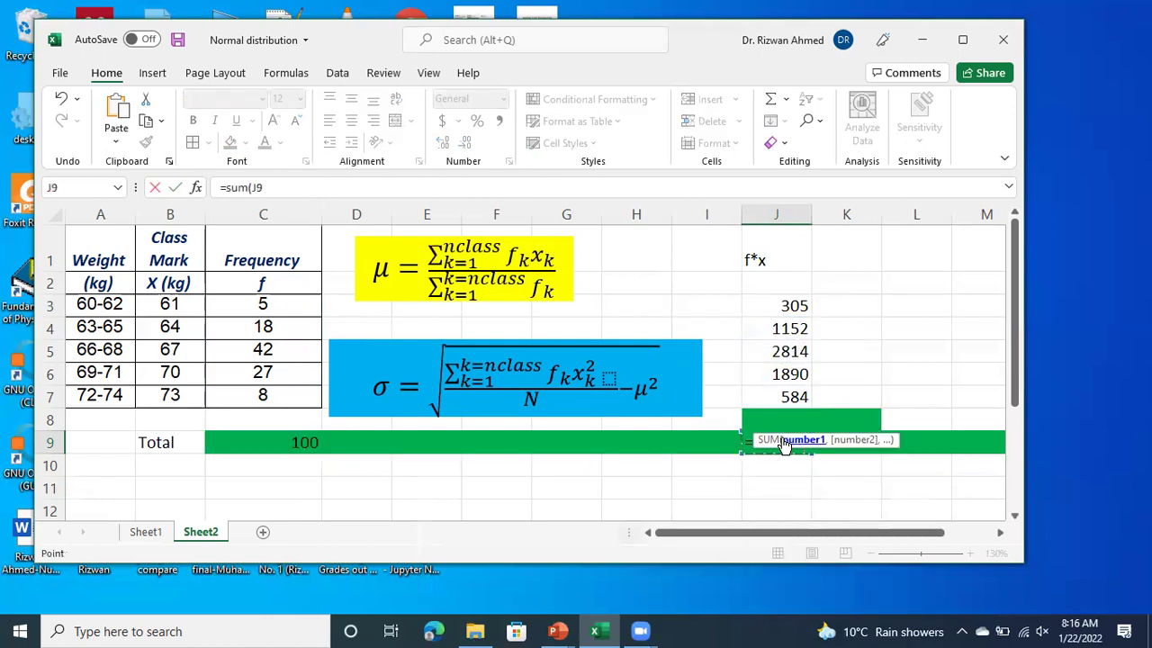
{"action": "key", "text": "Up"}
{"action": "key", "text": "Up"}
{"action": "key", "text": "shift+Up"}
{"action": "key", "text": "shift+Up"}
{"action": "key", "text": "shift+Up"}
{"action": "key", "text": "shift+Up"}
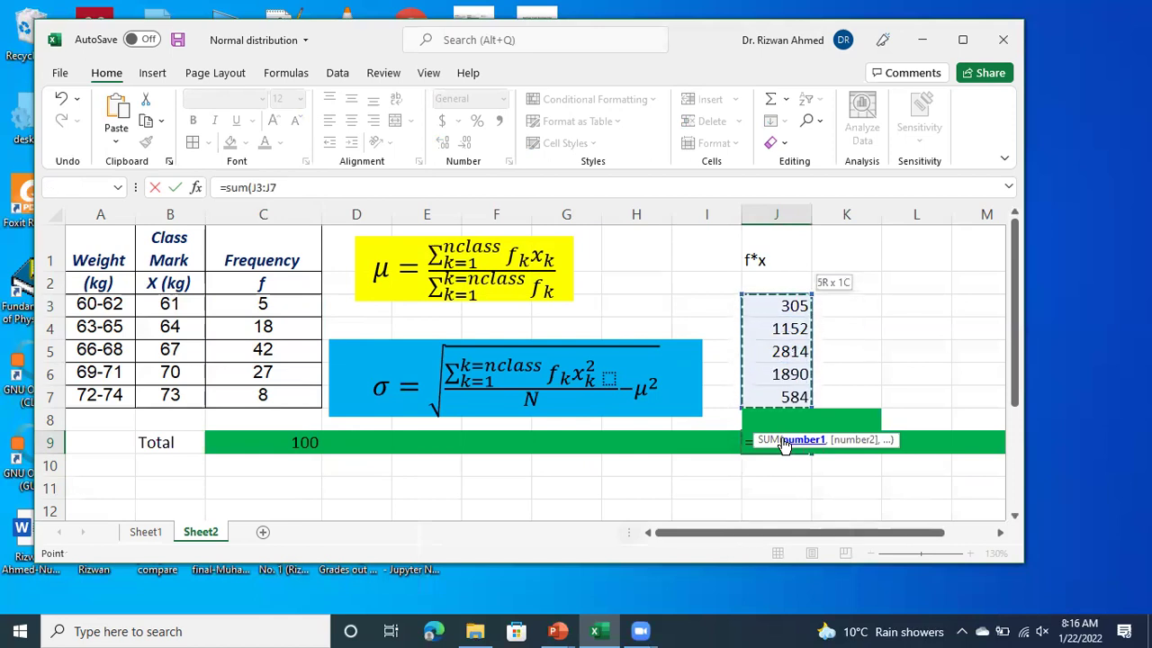
{"action": "type", "text": ")"}
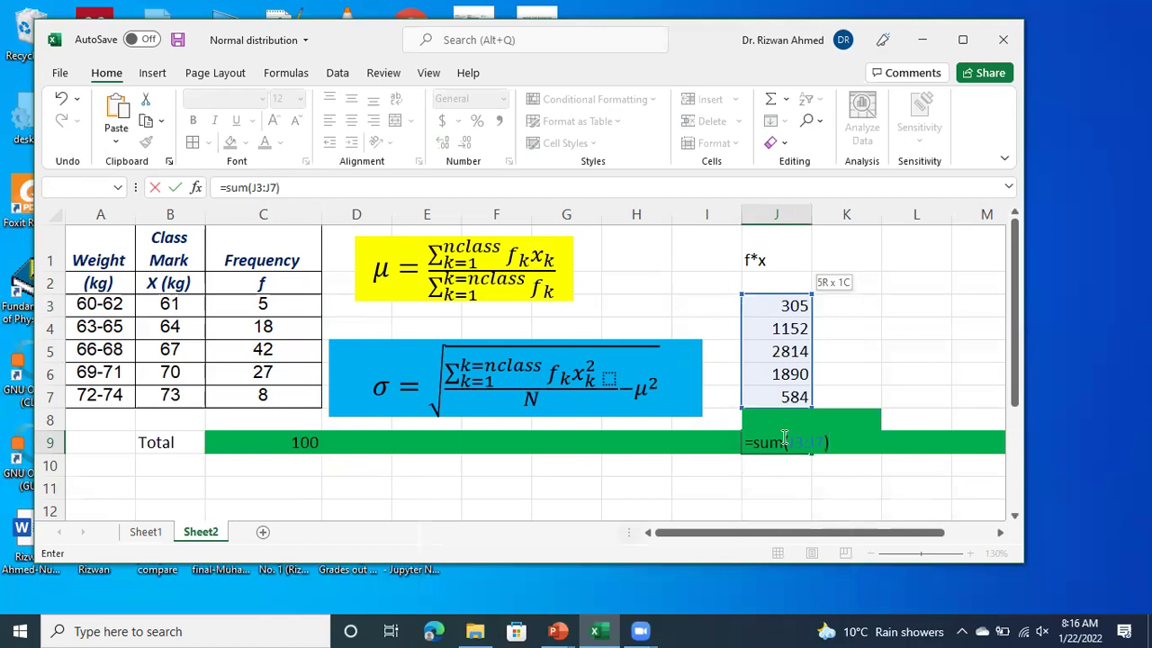
{"action": "key", "text": "Return"}
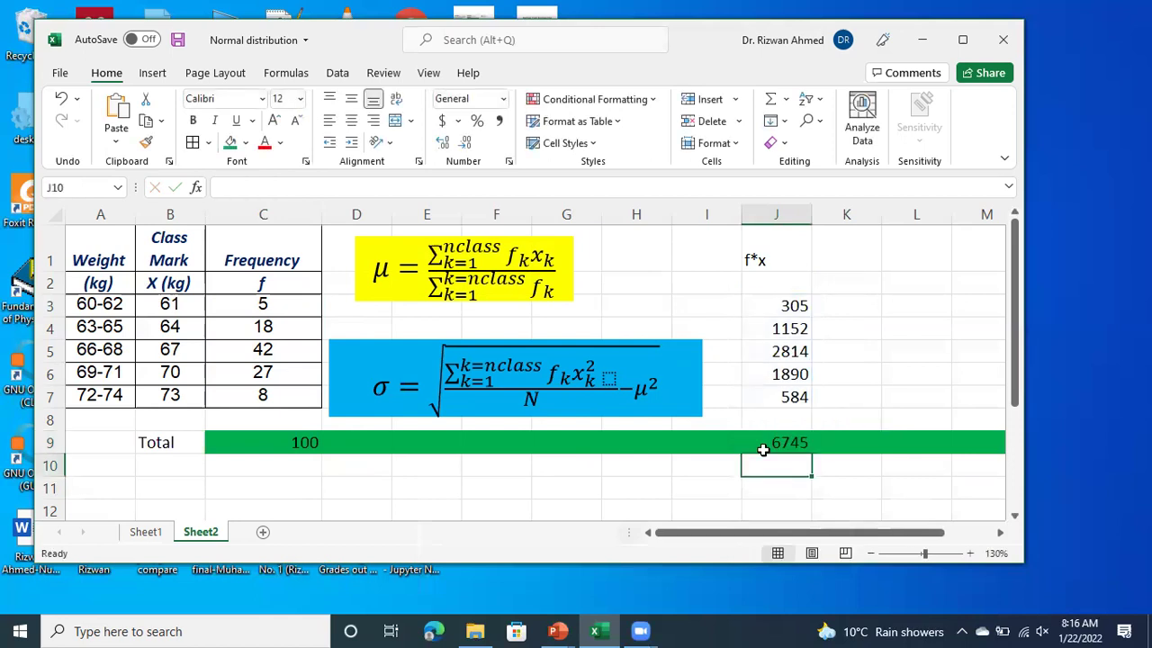
- Enlarge the workbook window downward so more rows below the total row fit in view
{"action": "left_click", "coordinate": [866, 483]}
{"action": "scroll", "coordinate": [878, 468], "scroll_direction": "down", "scroll_amount": 2}
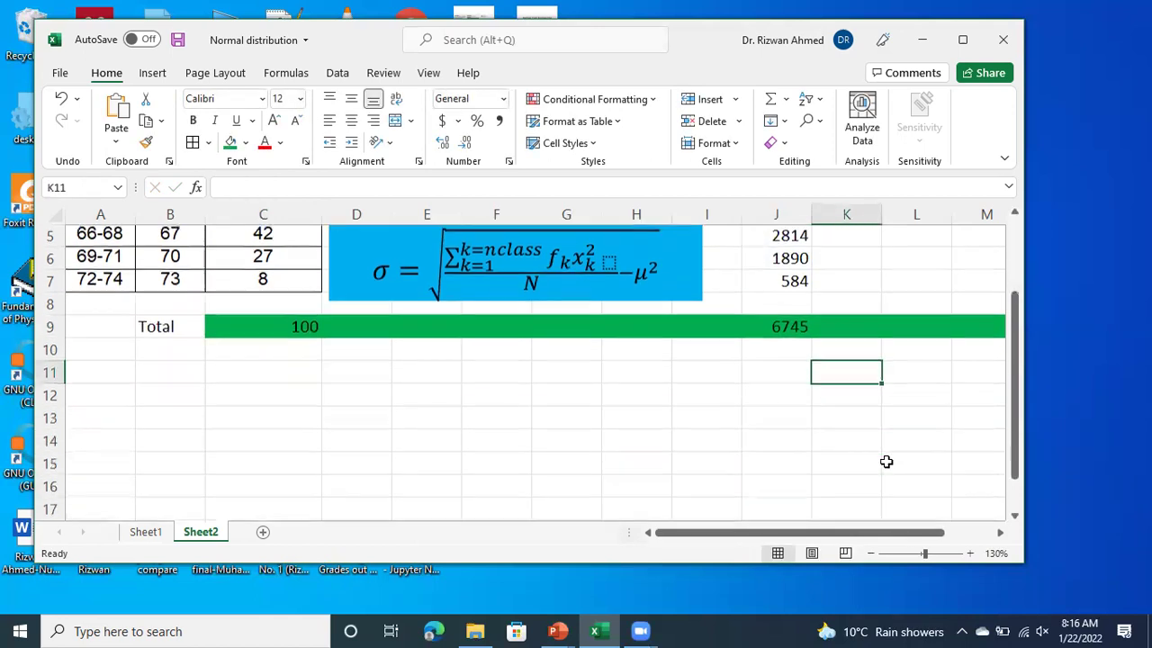
{"action": "scroll", "coordinate": [801, 385], "scroll_direction": "up", "scroll_amount": 2}
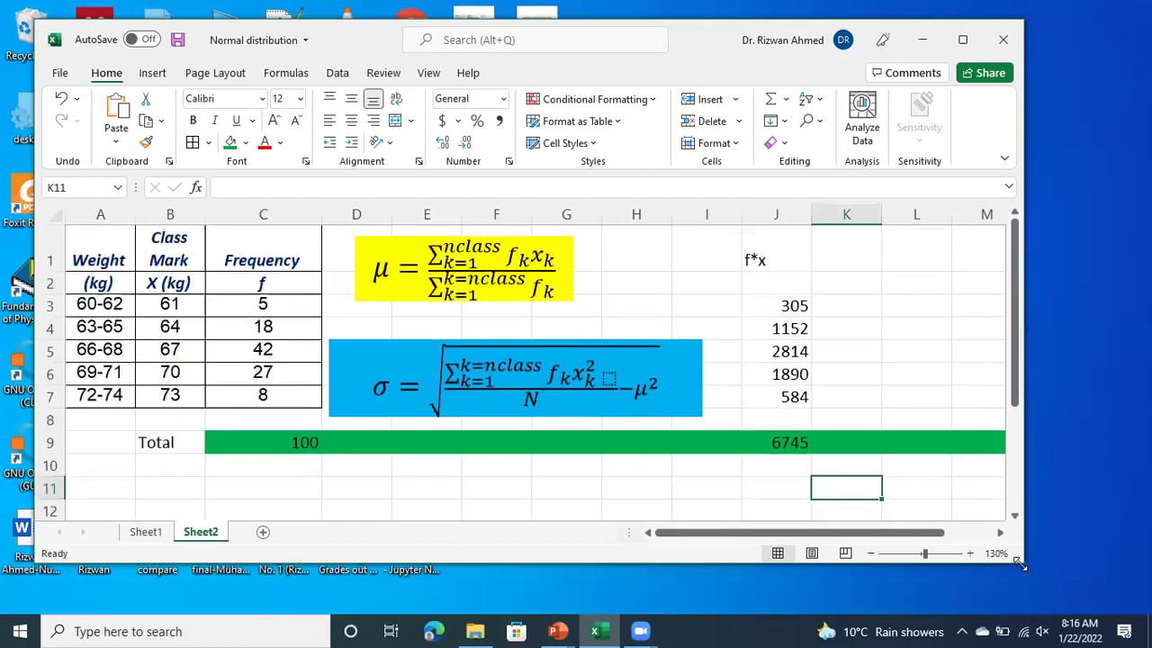
{"action": "left_click_drag", "start_coordinate": [1022, 564], "coordinate": [1035, 615]}
- Insert the Greek small letter mu symbol (μ) into cell J11 and close the symbol dialog
{"action": "left_click", "coordinate": [781, 467]}
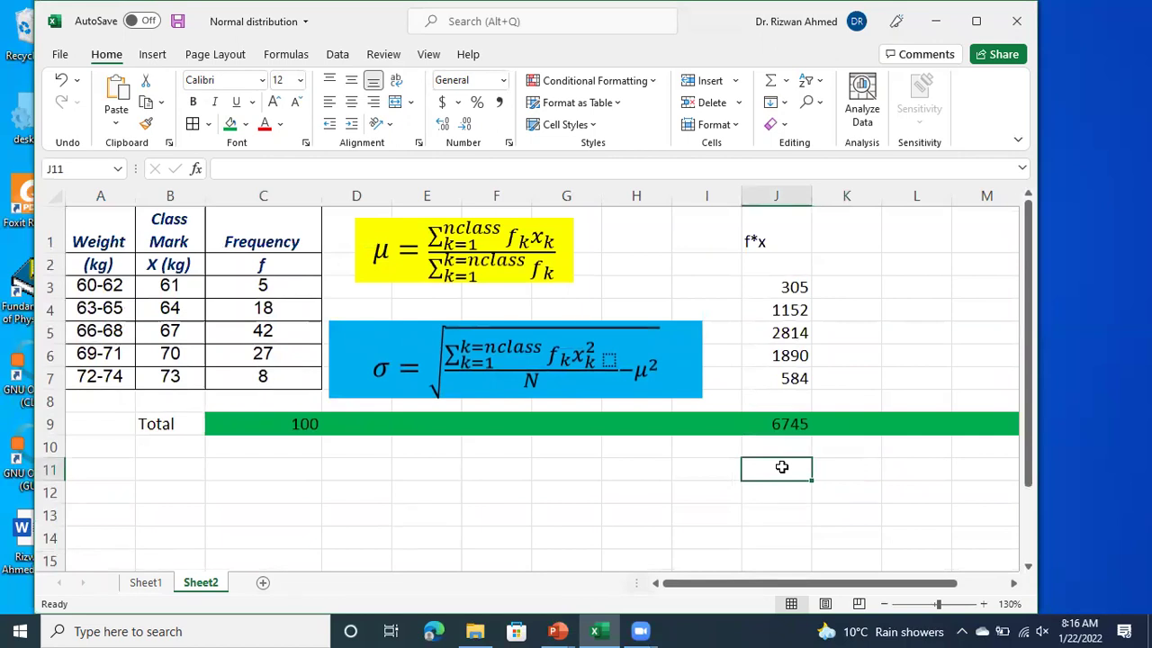
{"action": "left_click", "coordinate": [149, 55]}
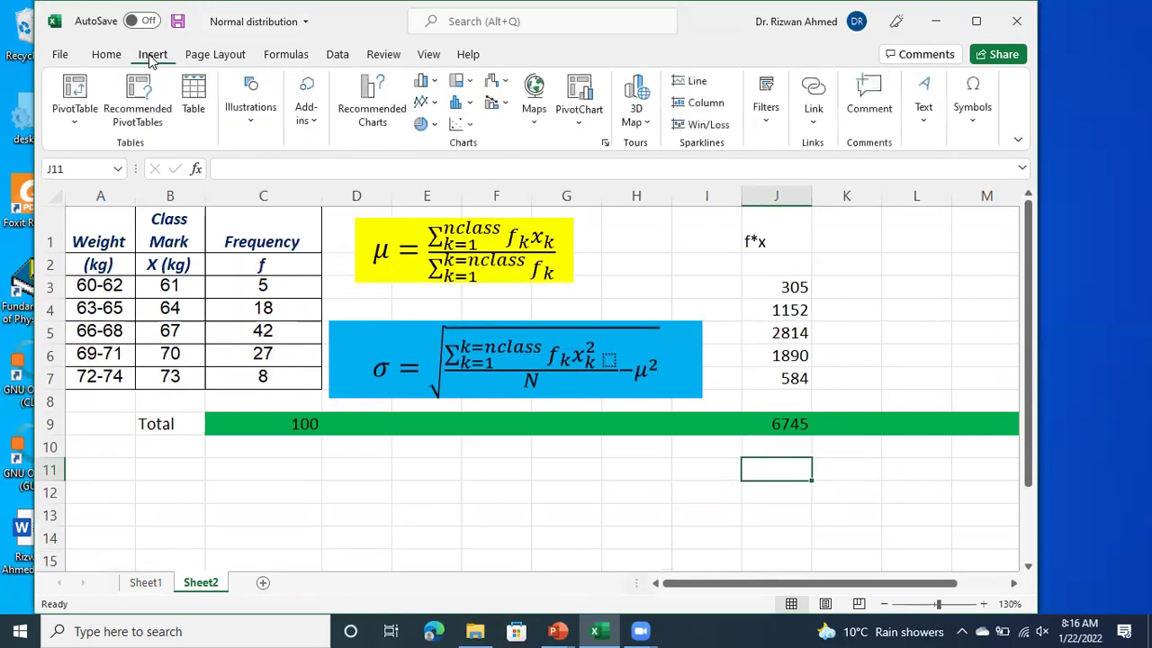
{"action": "left_click", "coordinate": [979, 126]}
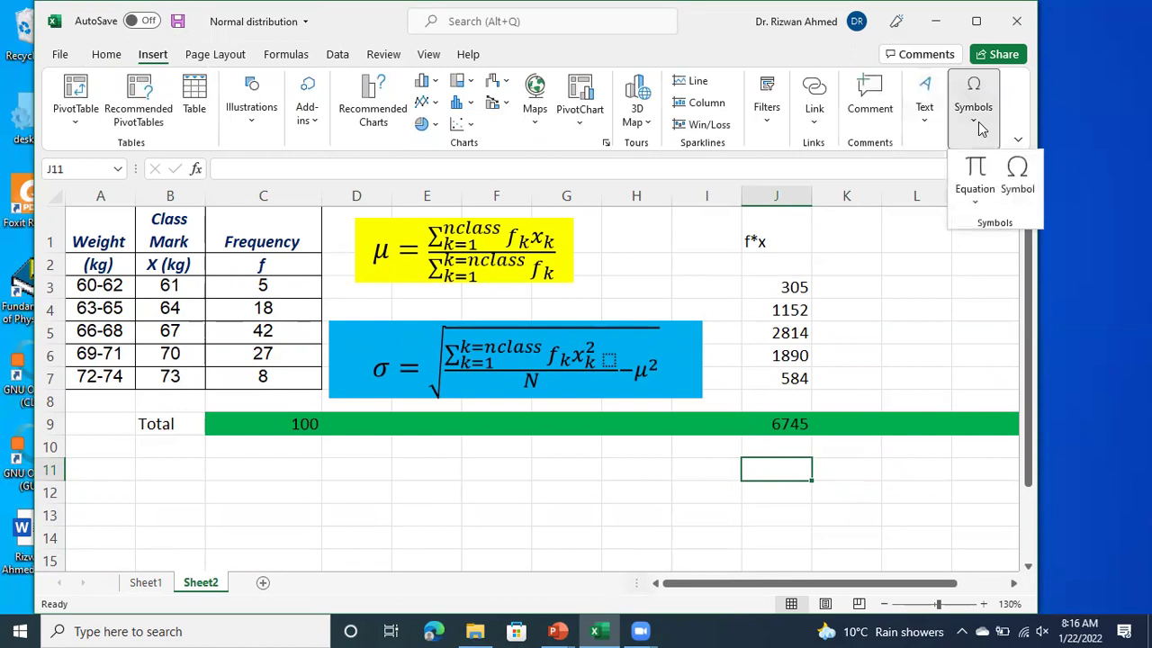
{"action": "left_click", "coordinate": [1026, 184]}
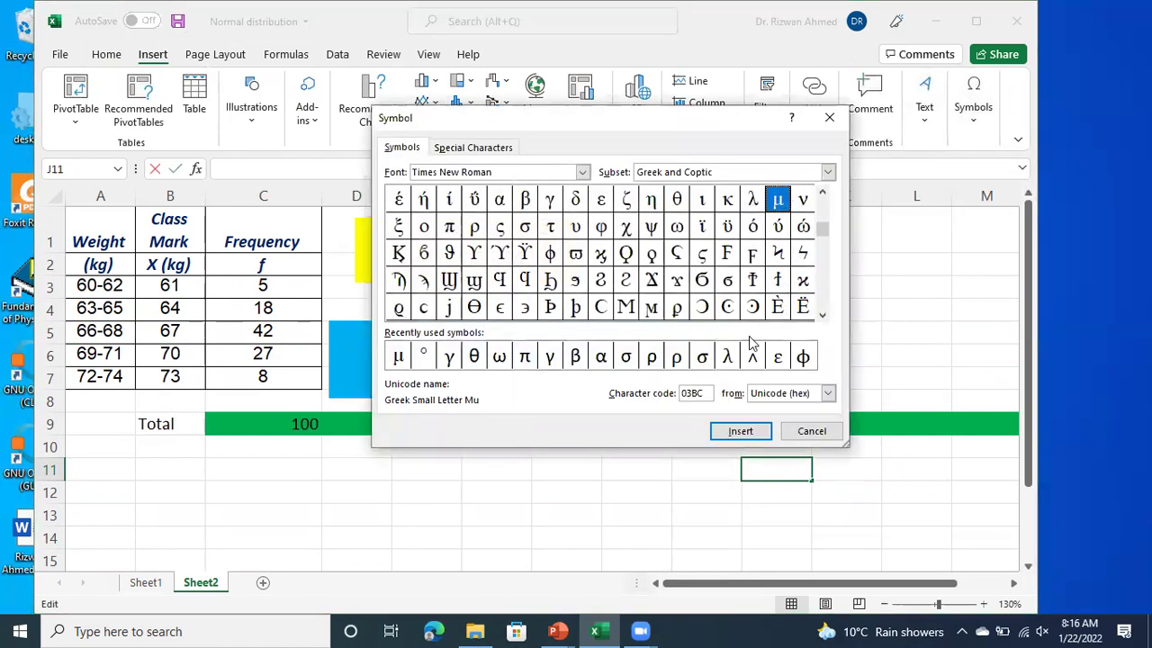
{"action": "left_click", "coordinate": [737, 433]}
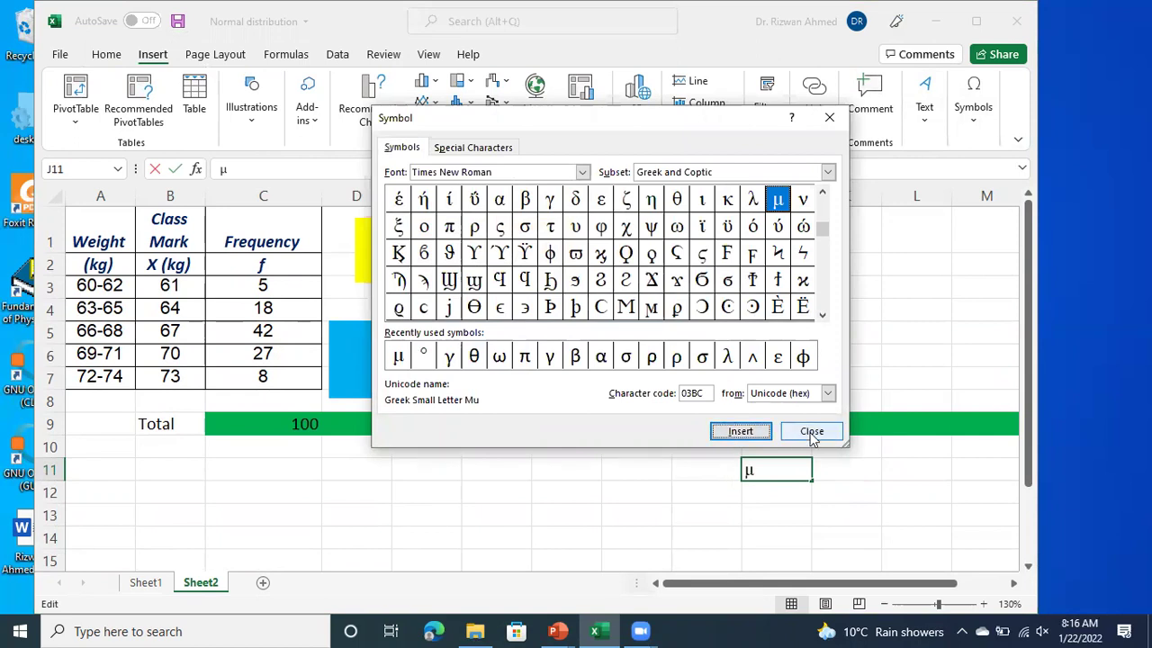
{"action": "left_click", "coordinate": [812, 431]}
{"action": "left_click", "coordinate": [813, 475]}
- Enter the label mean in cell I11 beside the μ symbol
{"action": "left_click", "coordinate": [716, 468]}
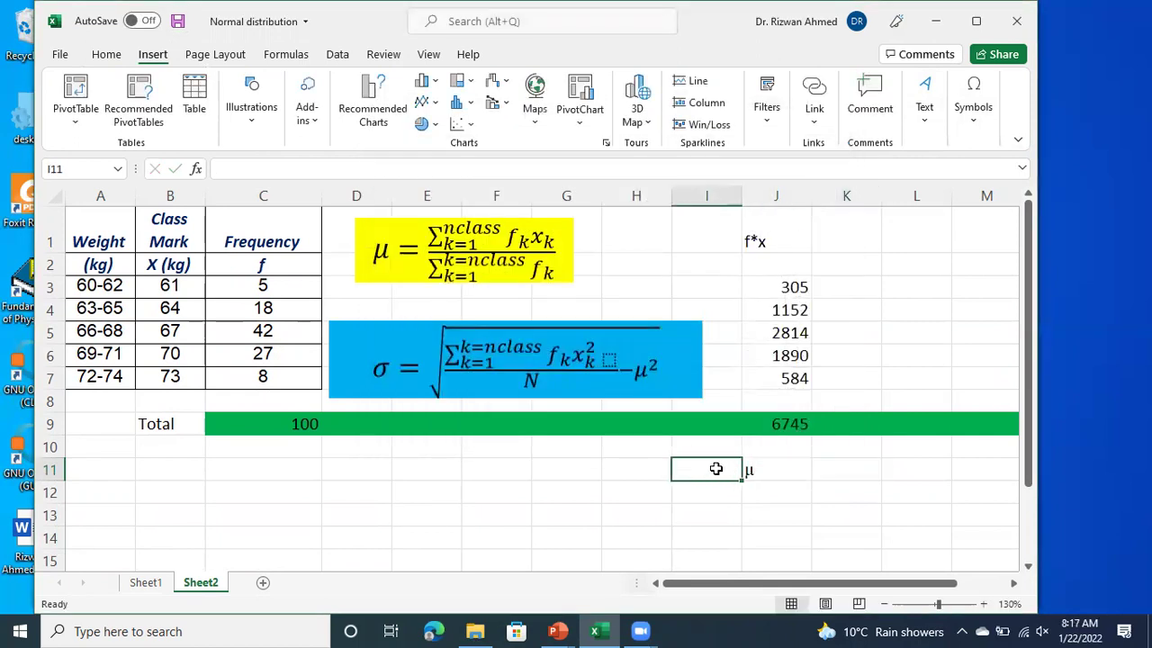
{"action": "type", "text": "mean"}
{"action": "key", "text": "Tab"}
{"action": "key", "text": "Tab"}
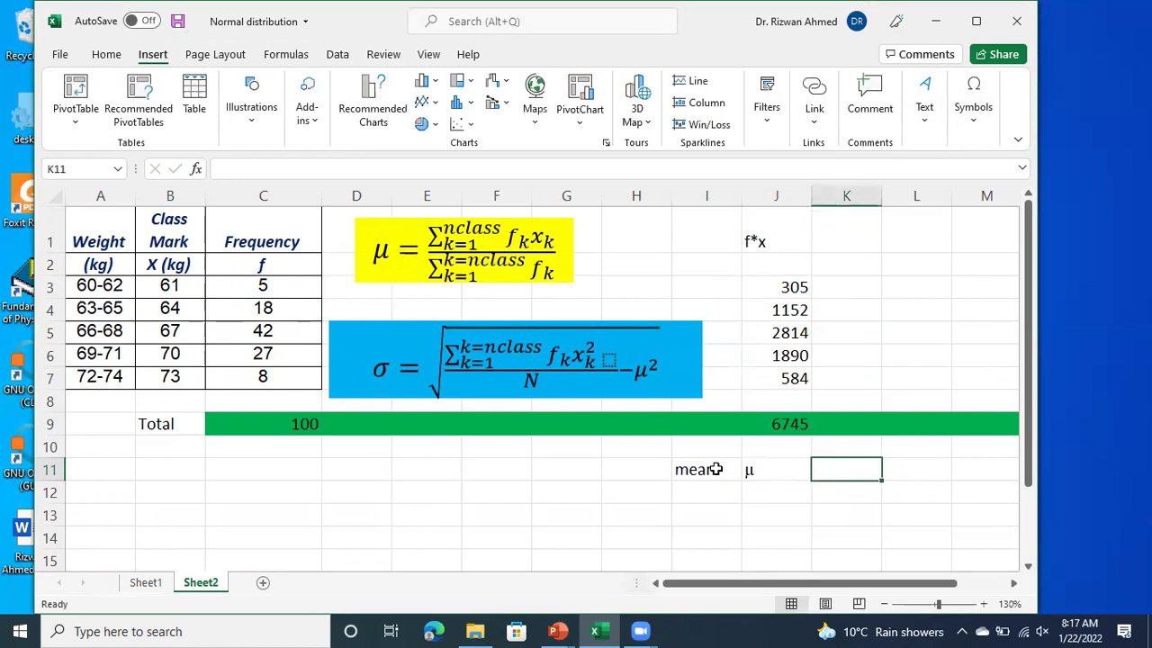
- Compute the mean in K11 by dividing the f*x total by the frequency total with =J9/C9
{"action": "type", "text": "="}
{"action": "key", "text": "Up"}
{"action": "key", "text": "Up"}
{"action": "key", "text": "Left"}
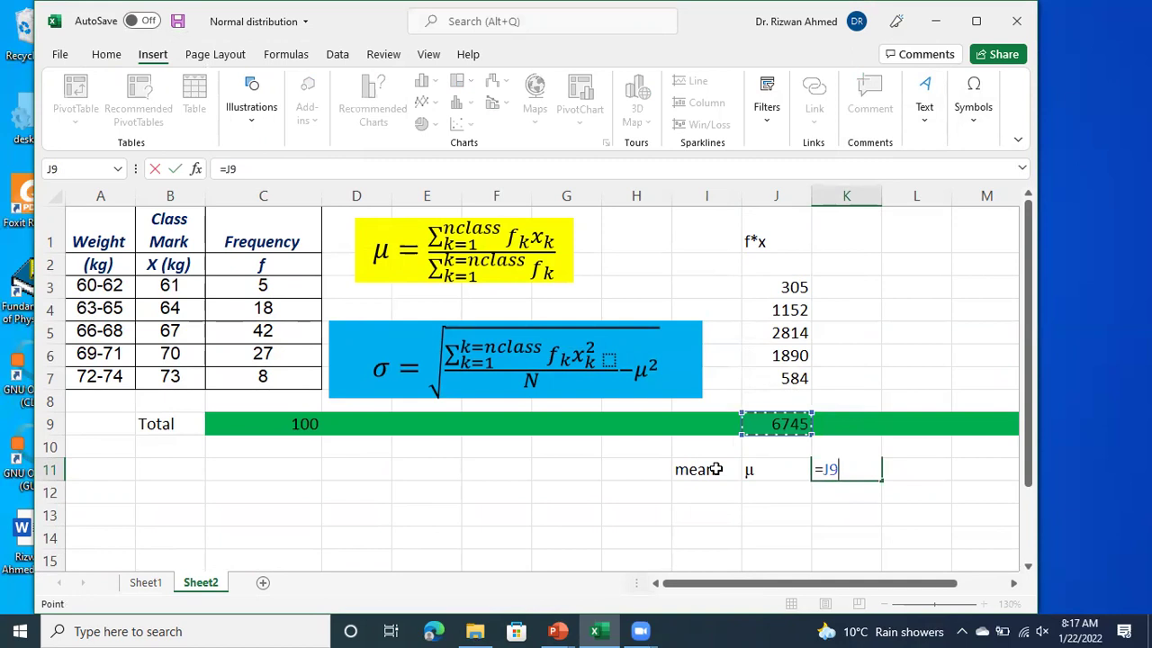
{"action": "type", "text": "/"}
{"action": "type", "text": "c"}
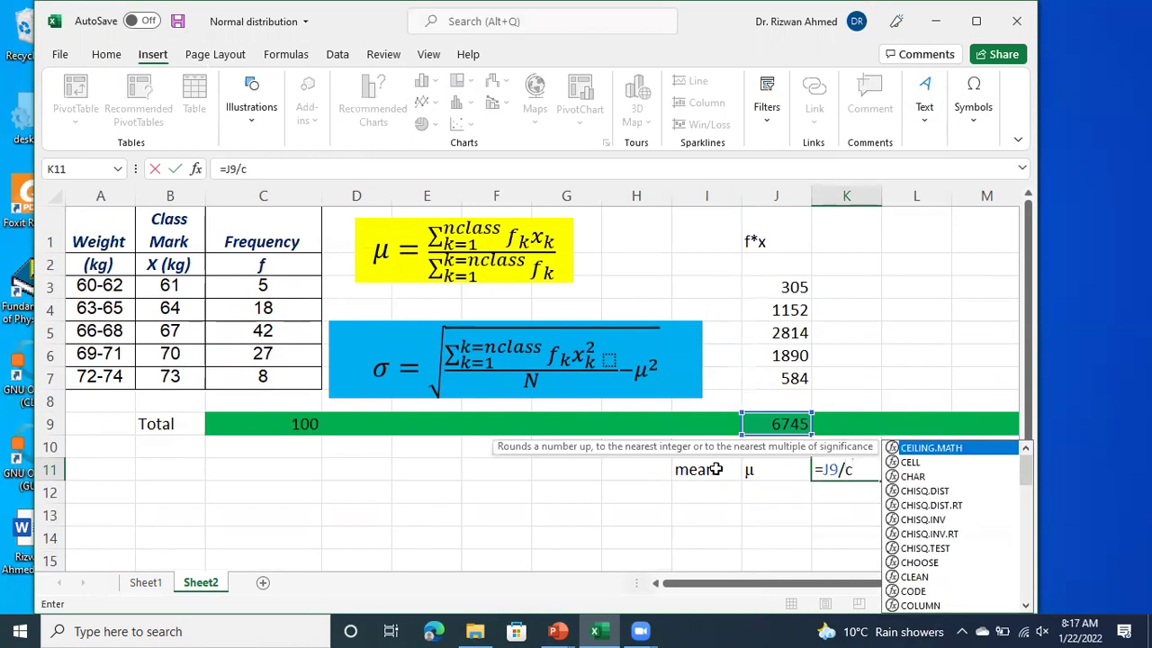
{"action": "type", "text": "9"}
{"action": "key", "text": "Return"}
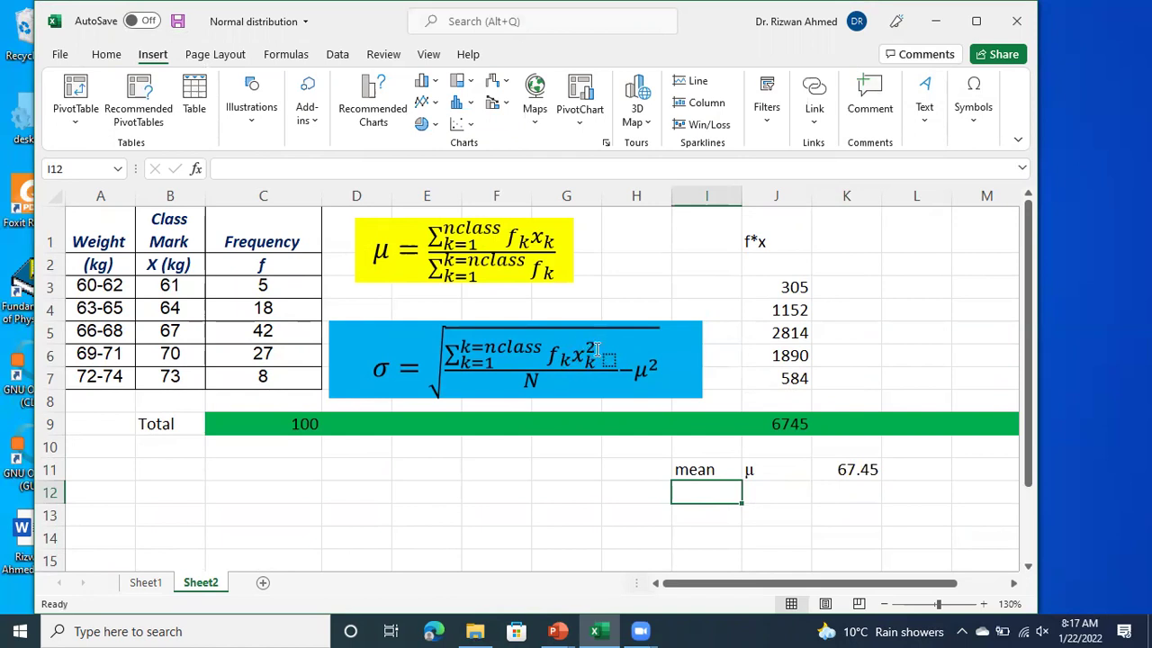
- Enter the column header f*x*x in cell K1 beside the f*x header
{"action": "left_click", "coordinate": [851, 235]}
{"action": "type", "text": "f*x"}
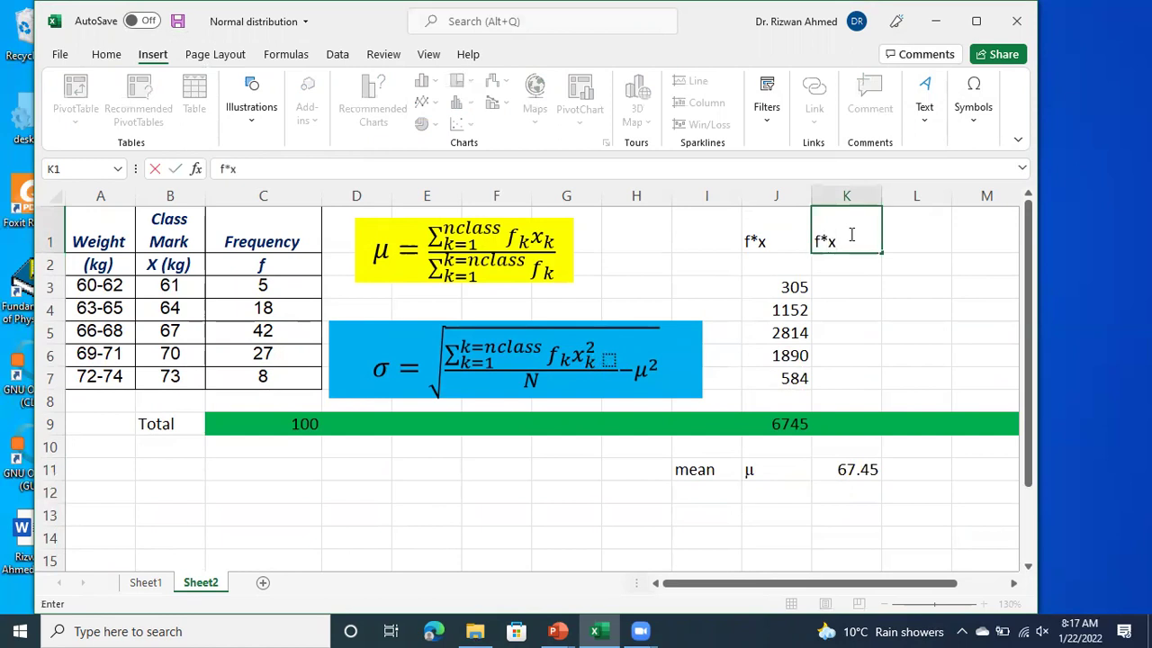
{"action": "type", "text": "*x"}
{"action": "key", "text": "Return"}
{"action": "key", "text": "Return"}
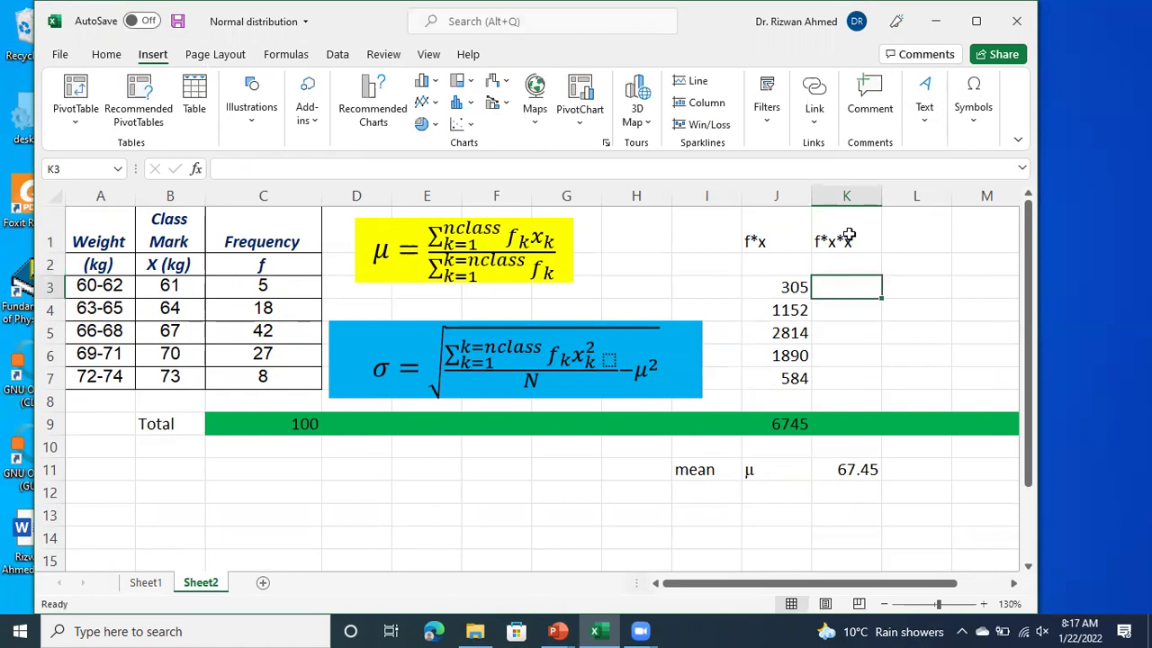
- Enter the formula =C3*B3*B3 in K3 to multiply the first class's frequency by its squared class mark
{"action": "type", "text": "="}
{"action": "key", "text": "Left"}
{"action": "key", "text": "Left"}
{"action": "key", "text": "Left"}
{"action": "key", "text": "Left"}
{"action": "key", "text": "Left"}
{"action": "key", "text": "Left"}
{"action": "key", "text": "Left"}
{"action": "key", "text": "Left"}
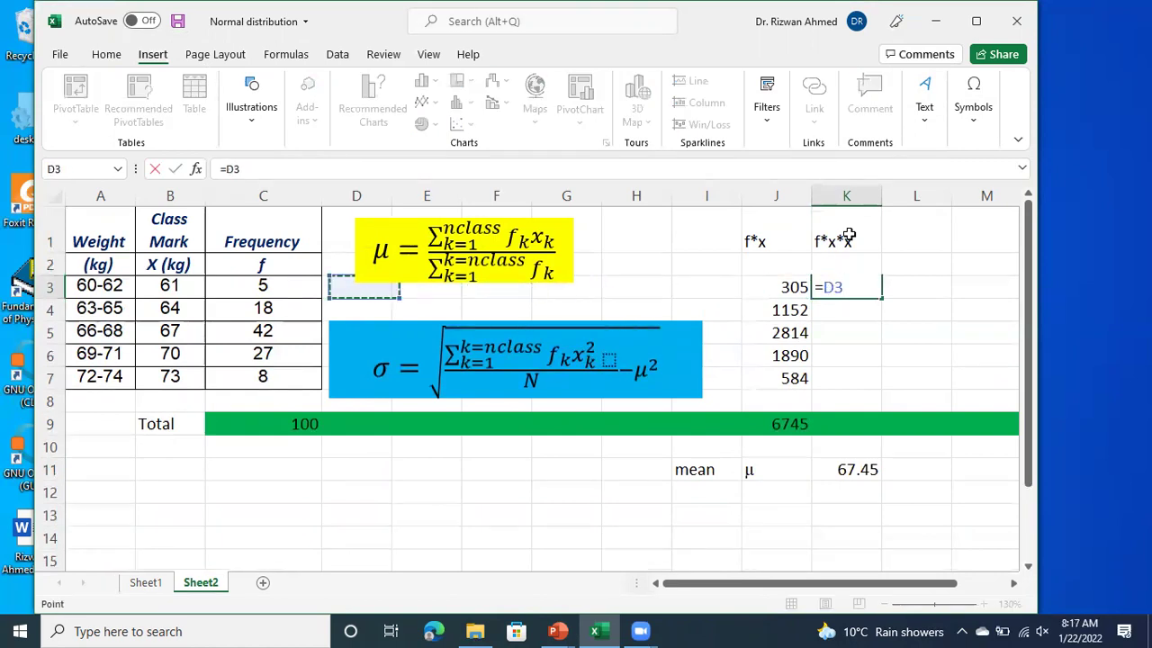
{"action": "type", "text": "*"}
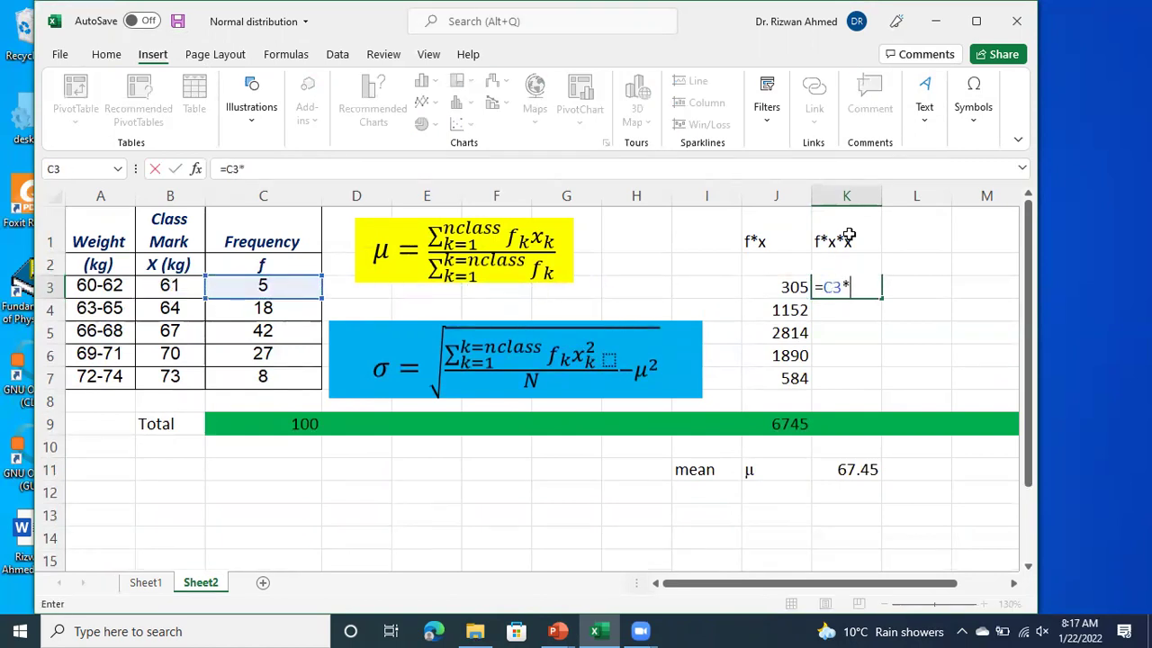
{"action": "key", "text": "Left"}
{"action": "key", "text": "Left"}
{"action": "key", "text": "Left"}
{"action": "key", "text": "Left"}
{"action": "key", "text": "Left"}
{"action": "key", "text": "Left"}
{"action": "key", "text": "Left"}
{"action": "key", "text": "Left"}
{"action": "key", "text": "Left"}
{"action": "key", "text": "Left"}
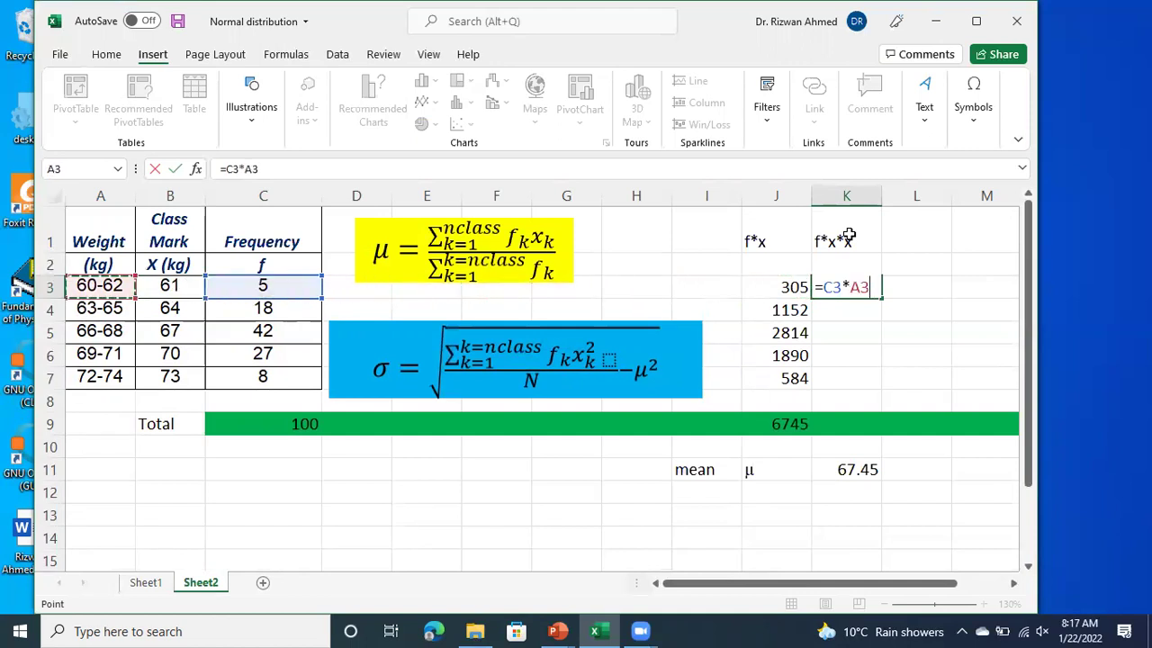
{"action": "key", "text": "Right"}
{"action": "type", "text": "*"}
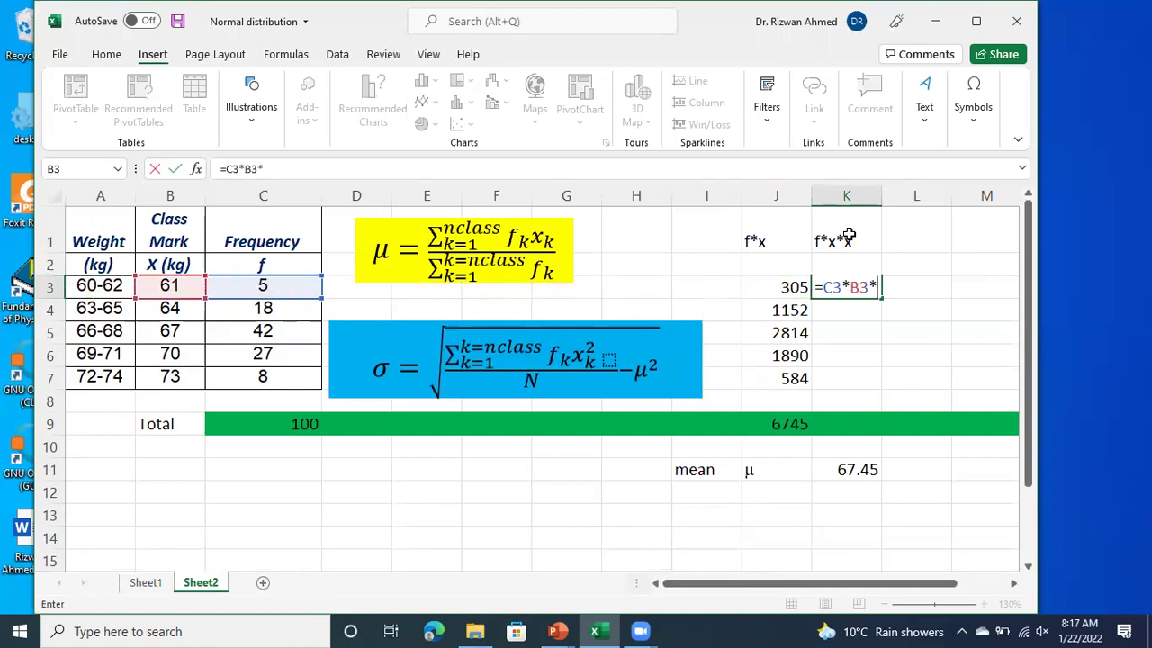
{"action": "type", "text": "b3"}
{"action": "key", "text": "Return"}
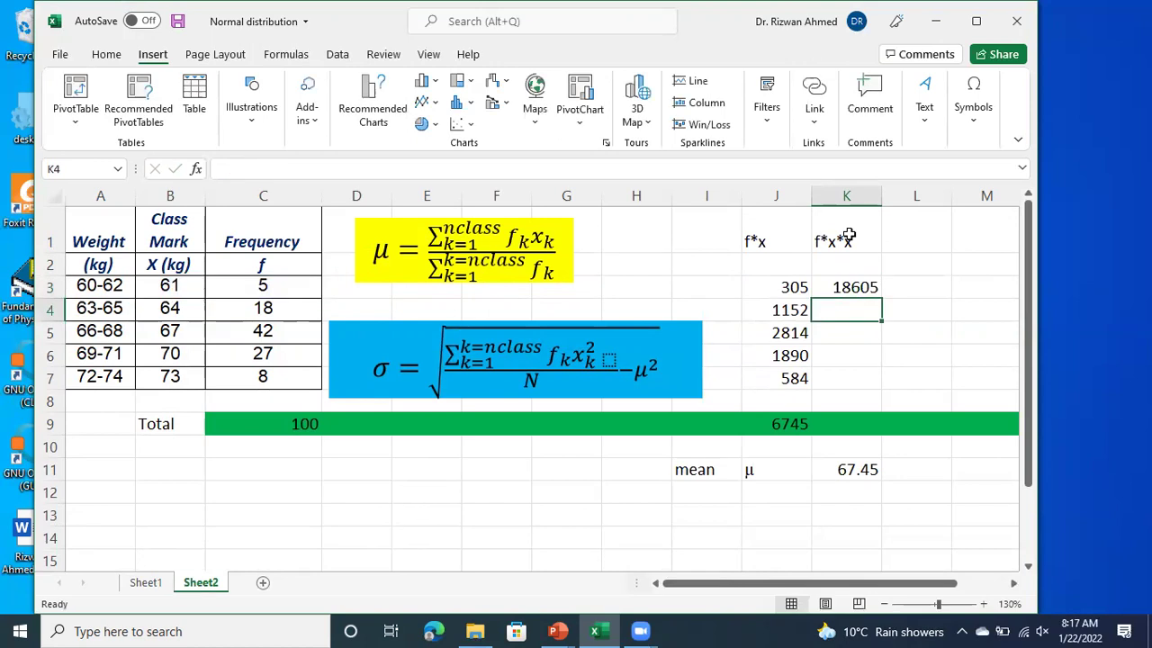
- Fill the K3 formula down to K7 for the remaining weight classes
{"action": "left_click", "coordinate": [860, 287]}
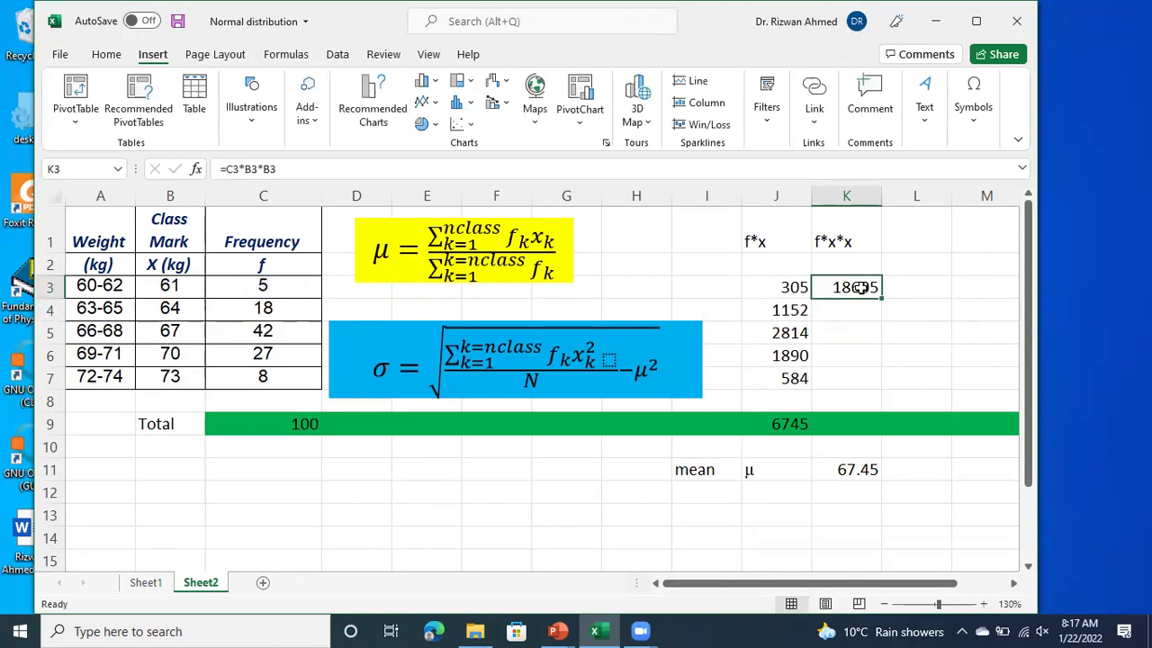
{"action": "left_click_drag", "start_coordinate": [882, 298], "coordinate": [884, 389]}
{"action": "left_click", "coordinate": [921, 374]}
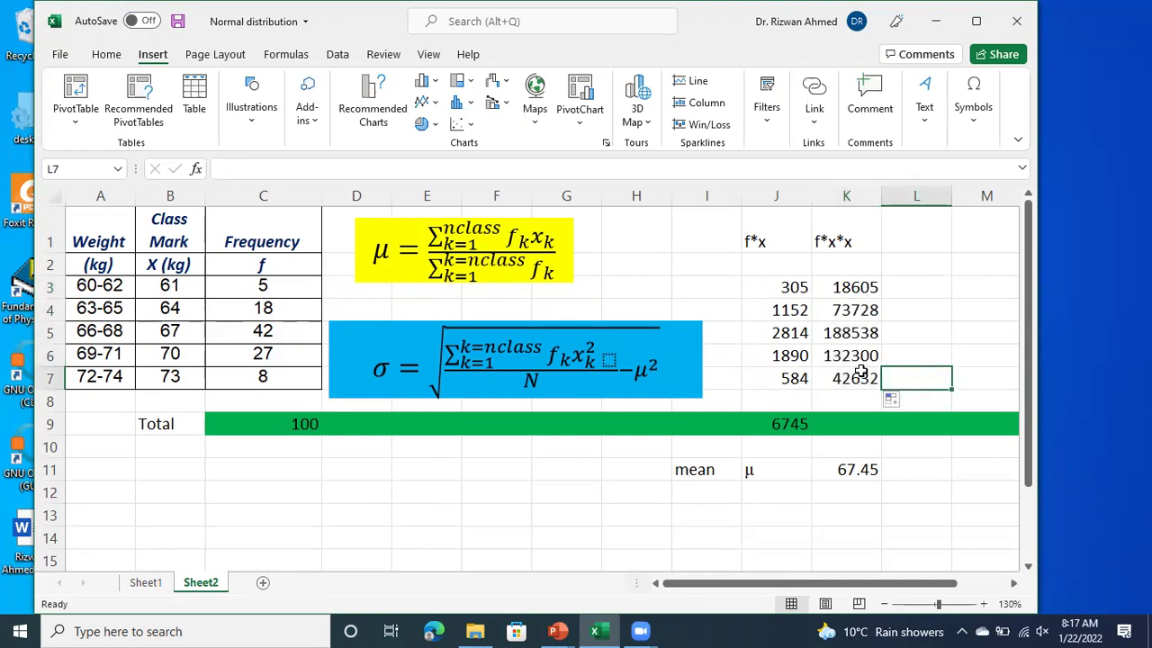
- Copy the J9 SUM formula across to K9 to total the f*x*x column
{"action": "left_click", "coordinate": [843, 424]}
{"action": "left_click", "coordinate": [784, 420]}
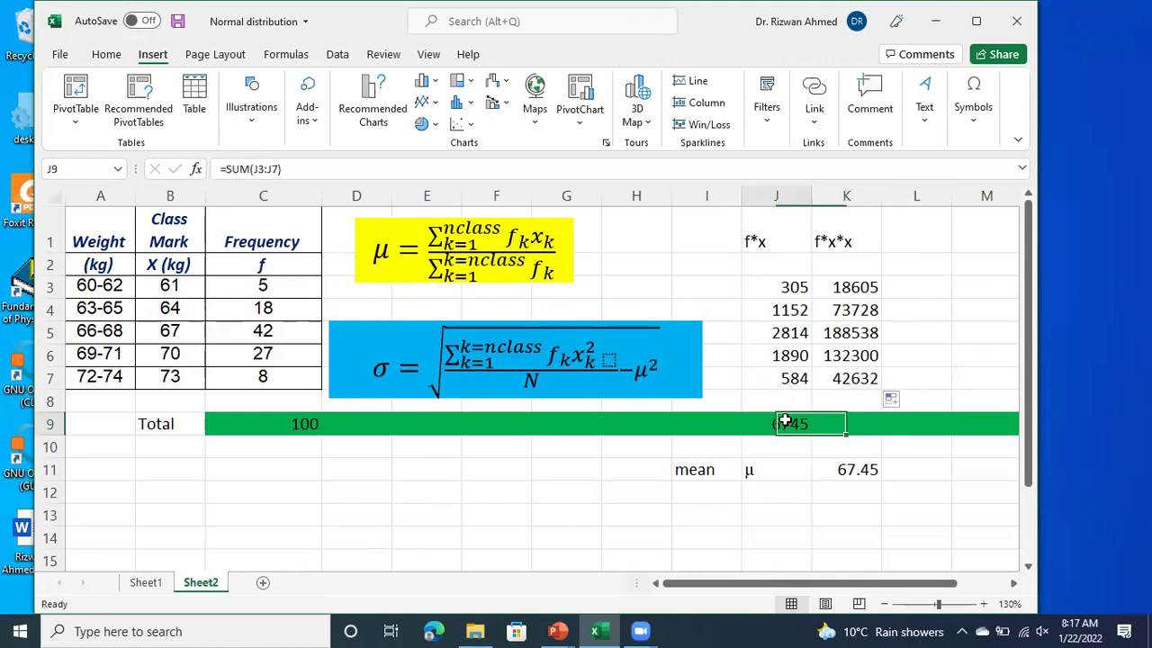
{"action": "left_click_drag", "start_coordinate": [811, 433], "coordinate": [878, 435]}
{"action": "left_click", "coordinate": [923, 378]}
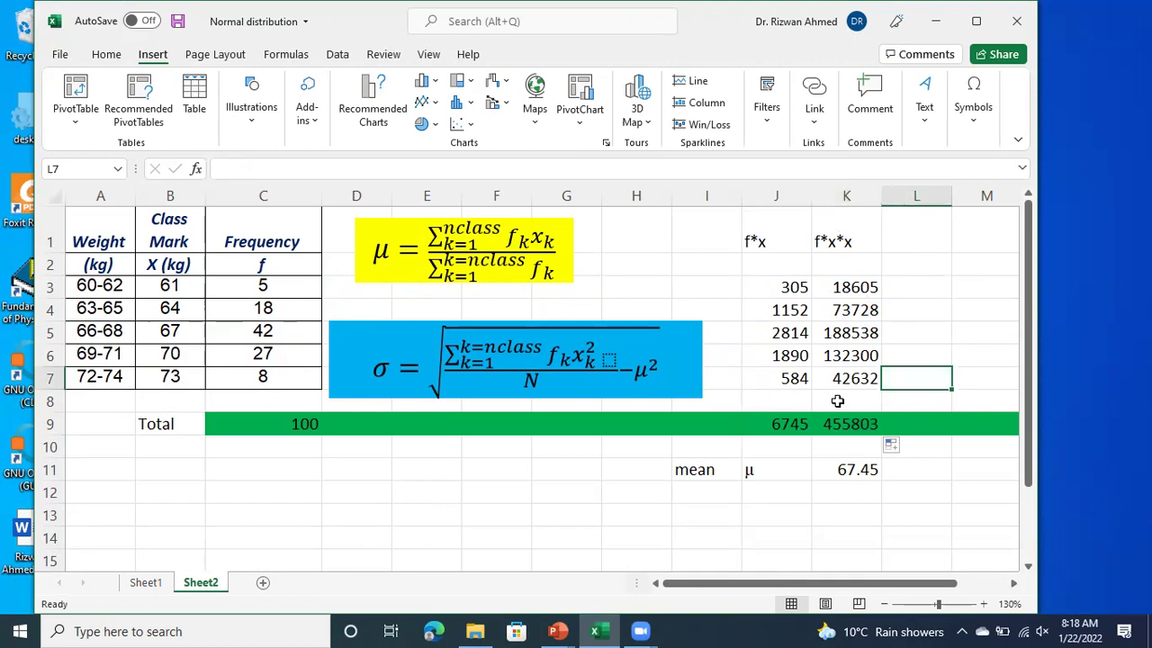
- Check which cell ranges the total formulas in J9 and K9 sum
{"action": "double_click", "coordinate": [789, 428]}
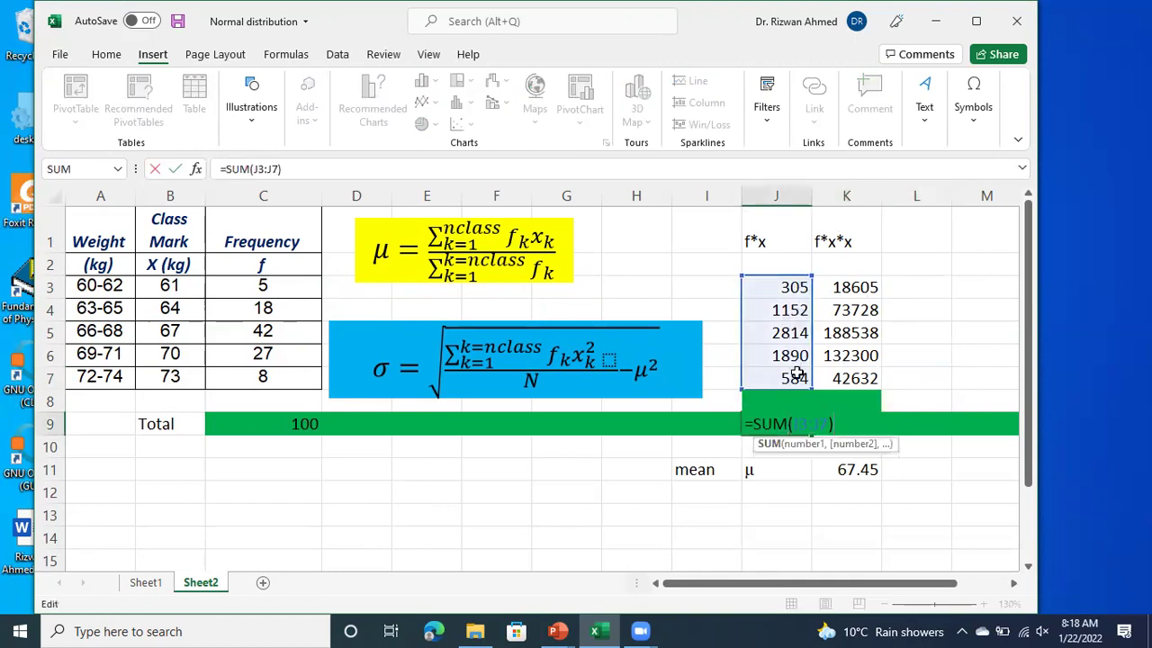
{"action": "key", "text": "Return"}
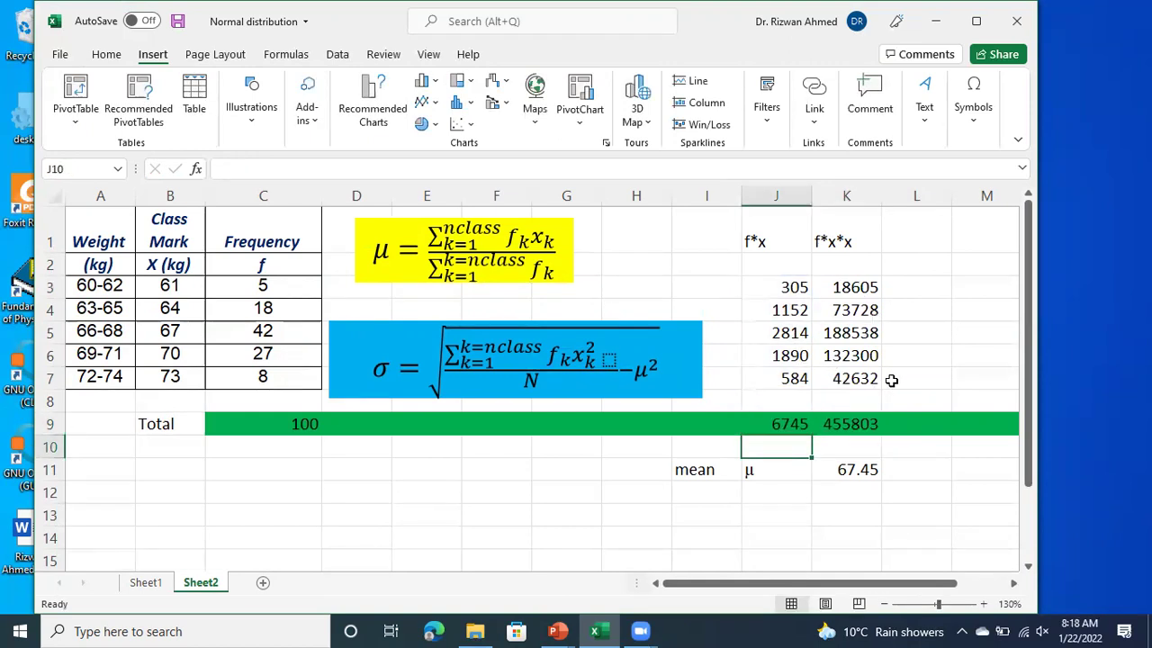
{"action": "double_click", "coordinate": [835, 424]}
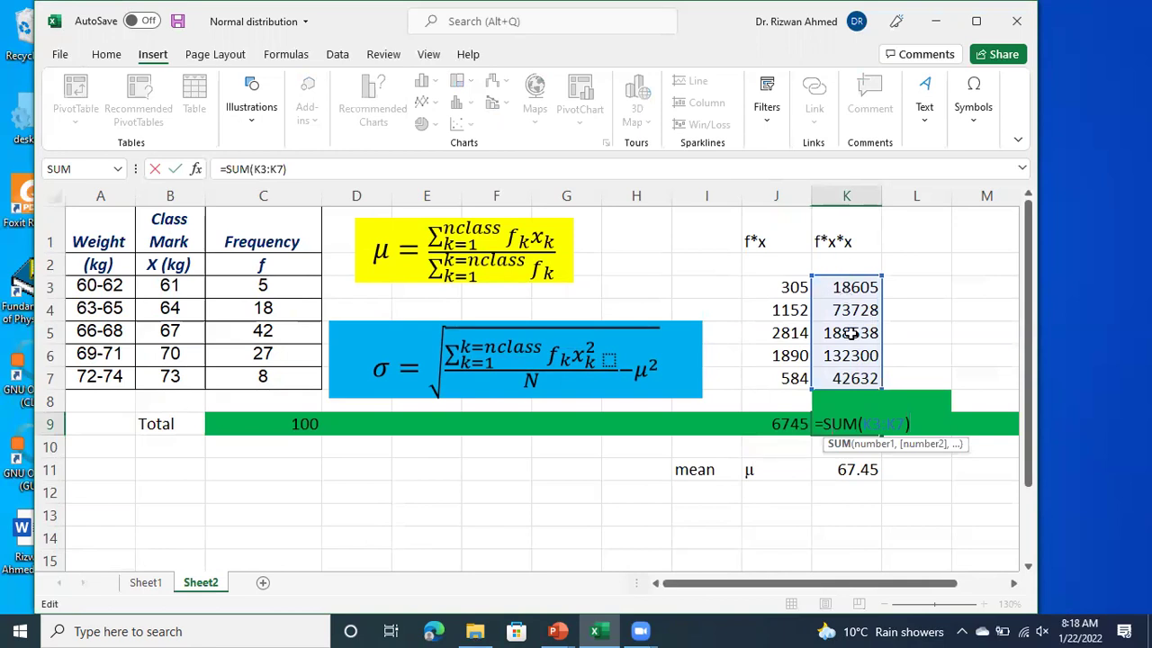
- Total the f*x*x column in K9 with =SUM(K3:K7) and add the label "variance" in I12 below "mean"
{"action": "key", "text": "Return"}
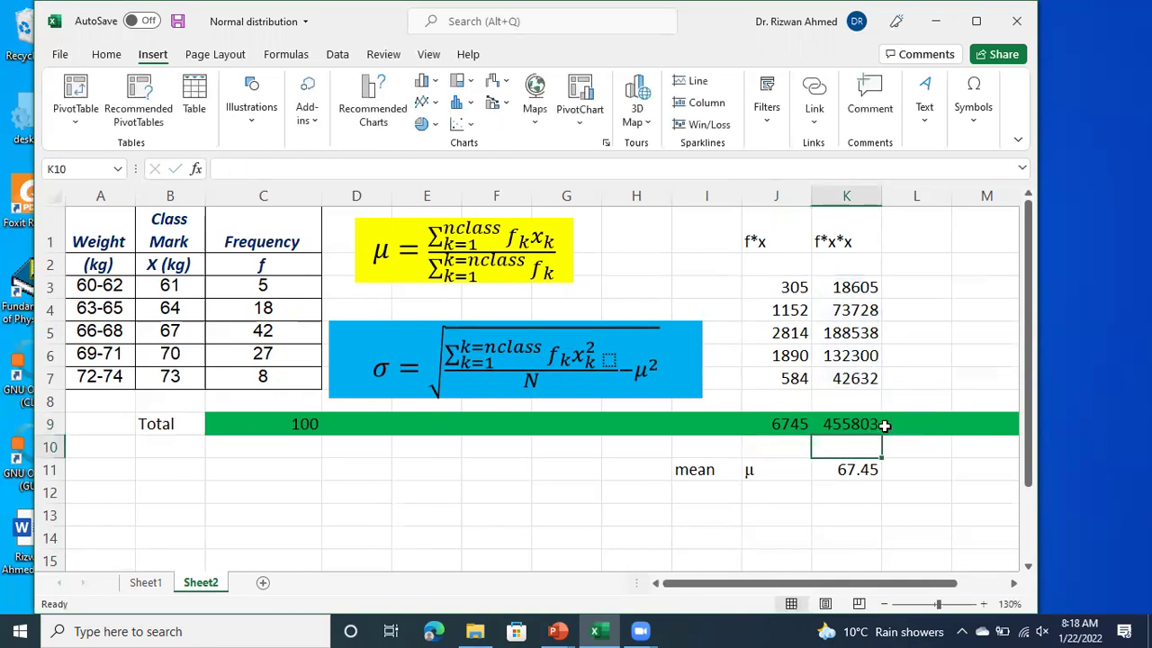
{"action": "left_click", "coordinate": [770, 486]}
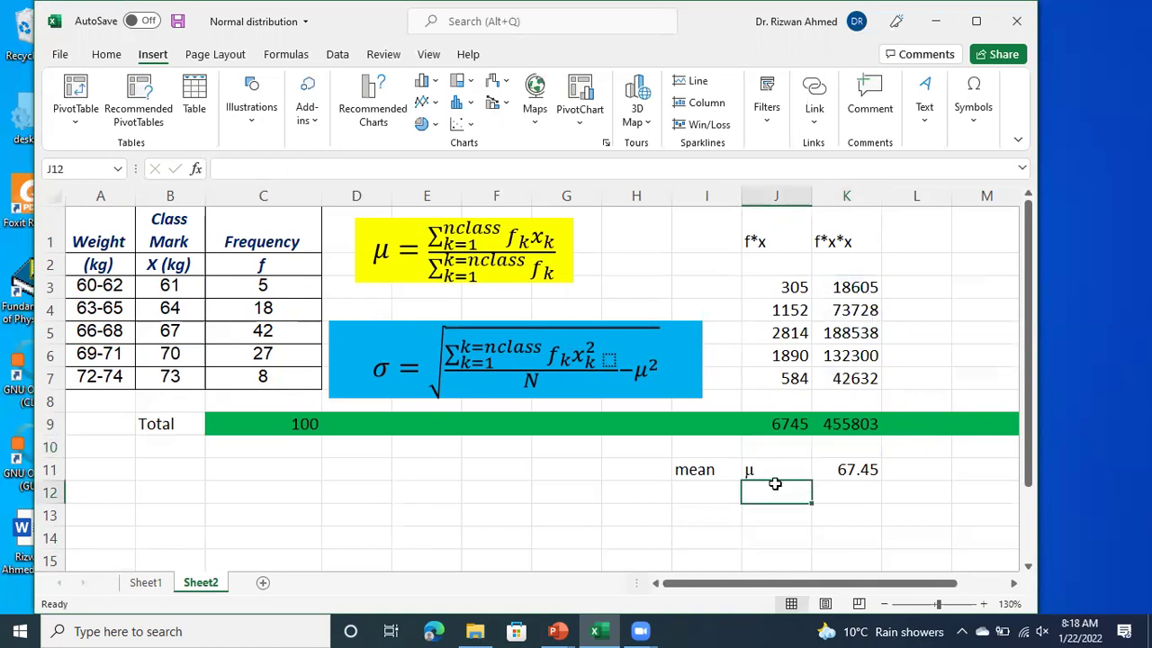
{"action": "left_click", "coordinate": [699, 490]}
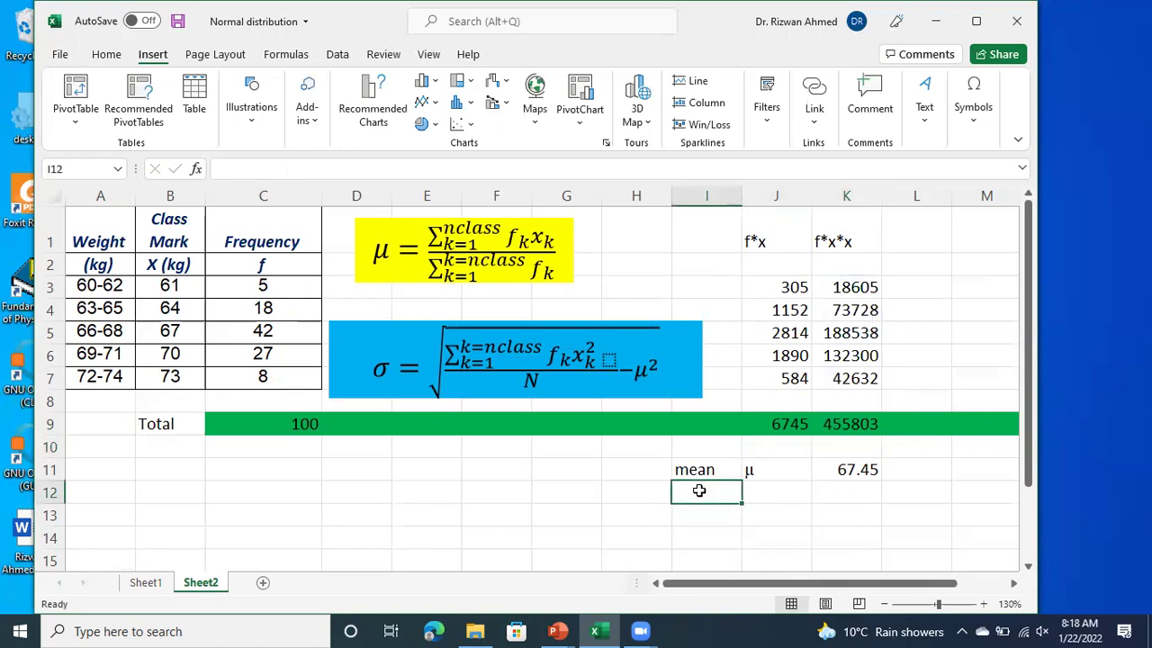
{"action": "type", "text": "variance"}
{"action": "key", "text": "Tab"}
{"action": "key", "text": "Tab"}
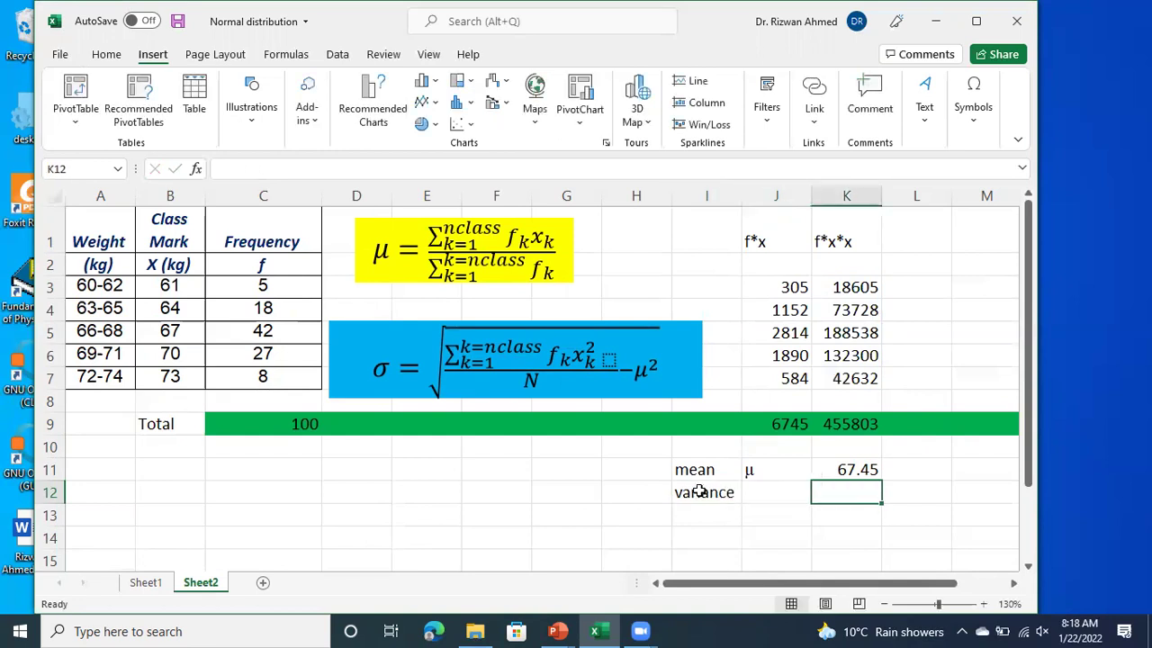
- Calculate the variance in K12 with the formula =K9/C9-K11^2
{"action": "type", "text": "="}
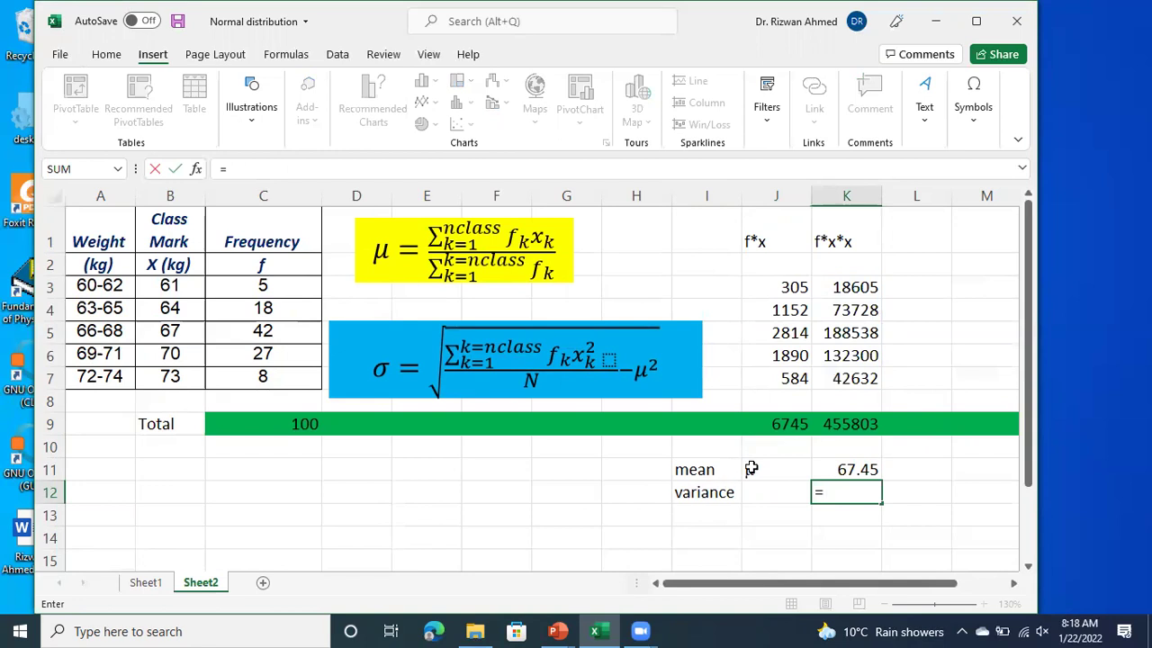
{"action": "left_click", "coordinate": [847, 422]}
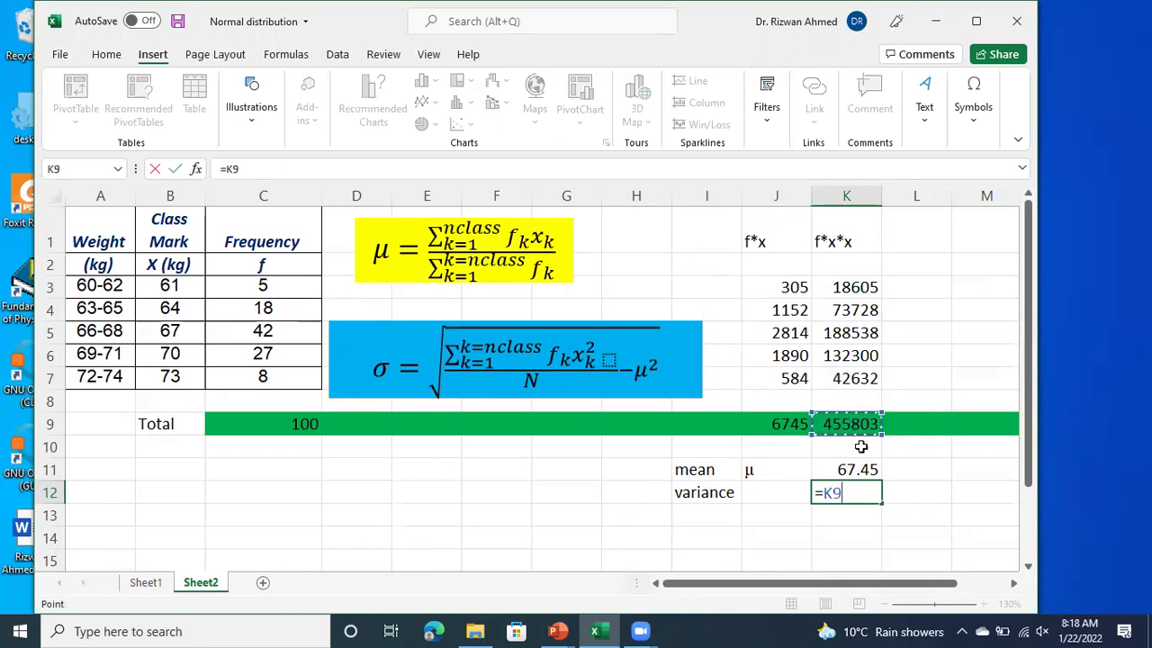
{"action": "type", "text": "/"}
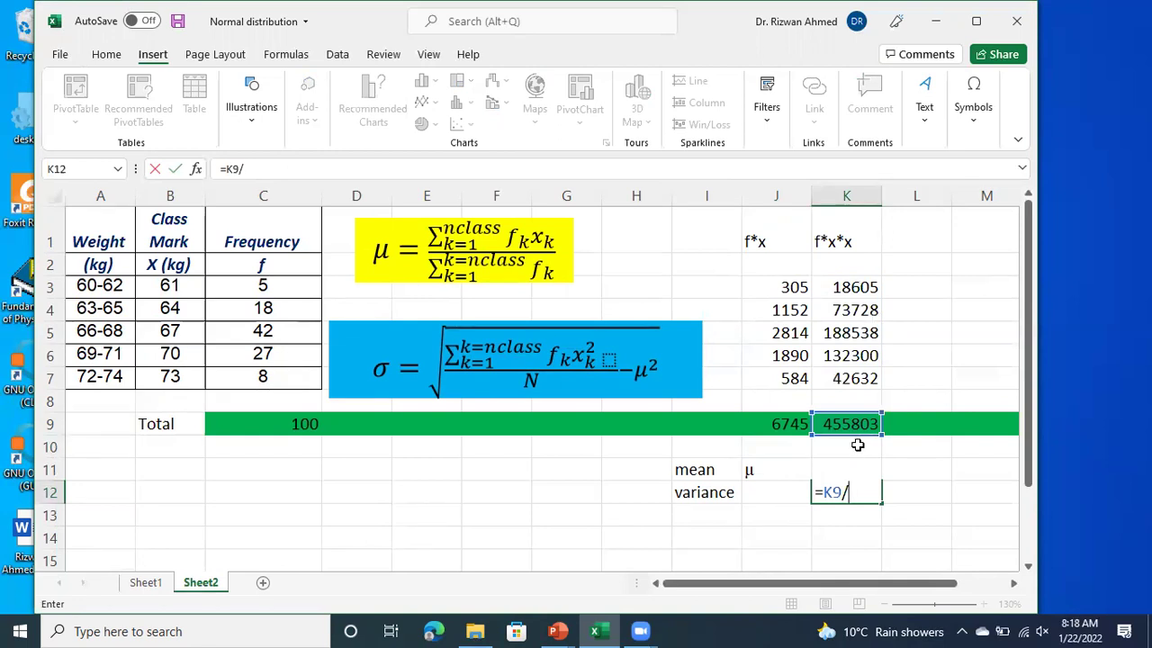
{"action": "type", "text": "c"}
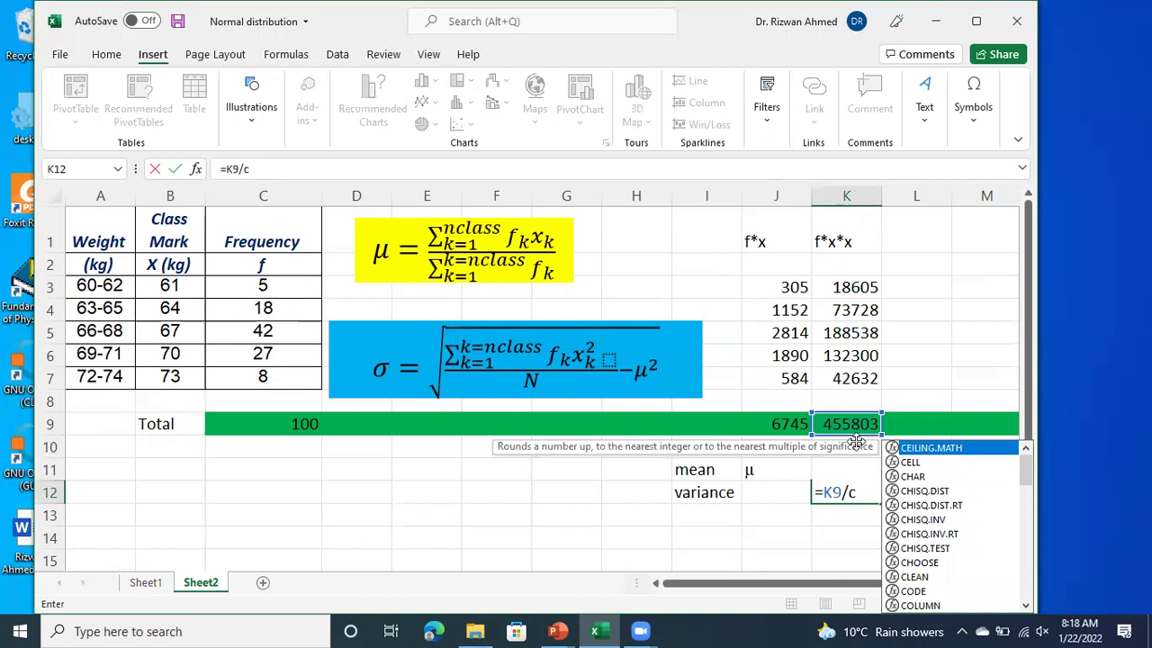
{"action": "type", "text": "9-"}
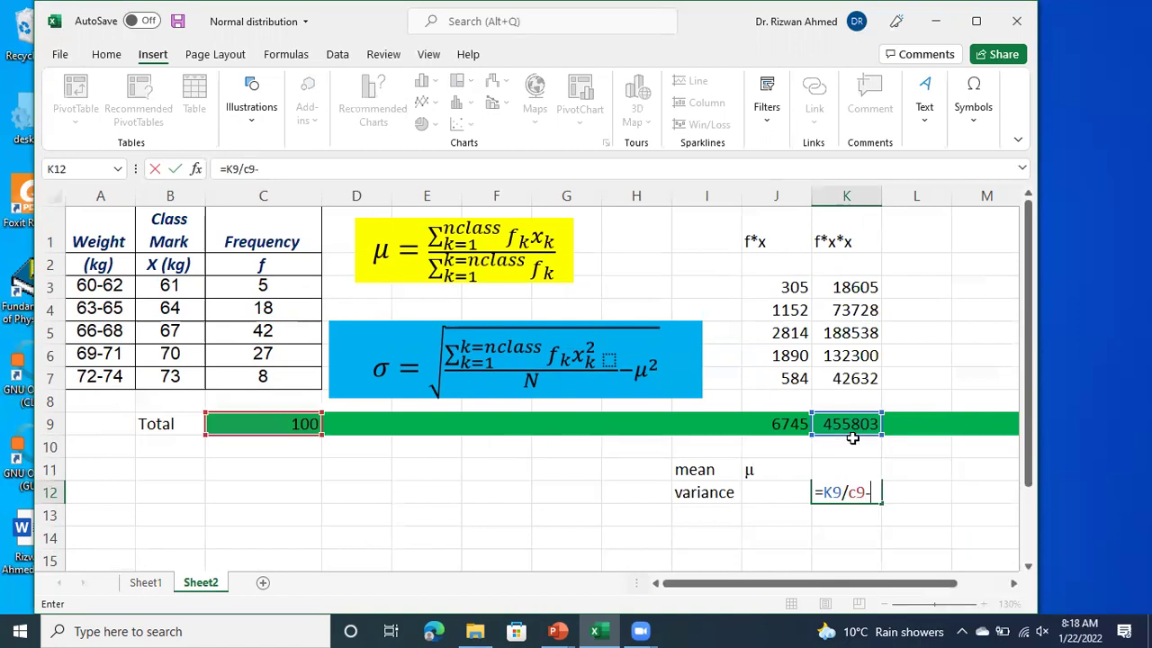
{"action": "left_click", "coordinate": [886, 469]}
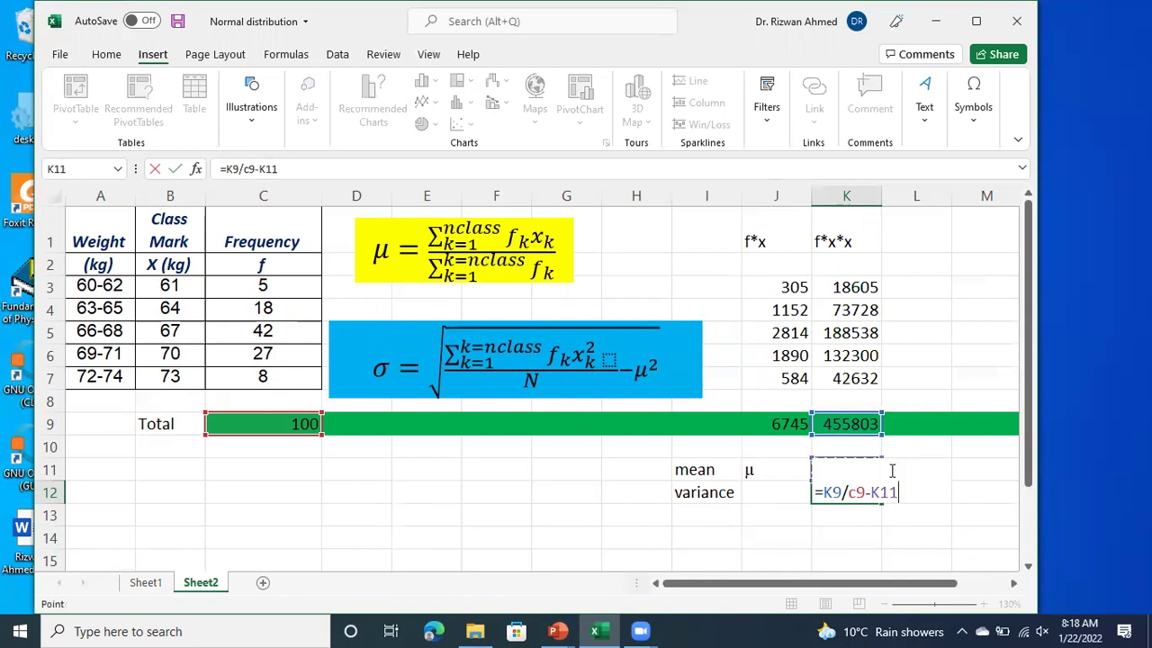
{"action": "type", "text": "^2"}
{"action": "key", "text": "Return"}
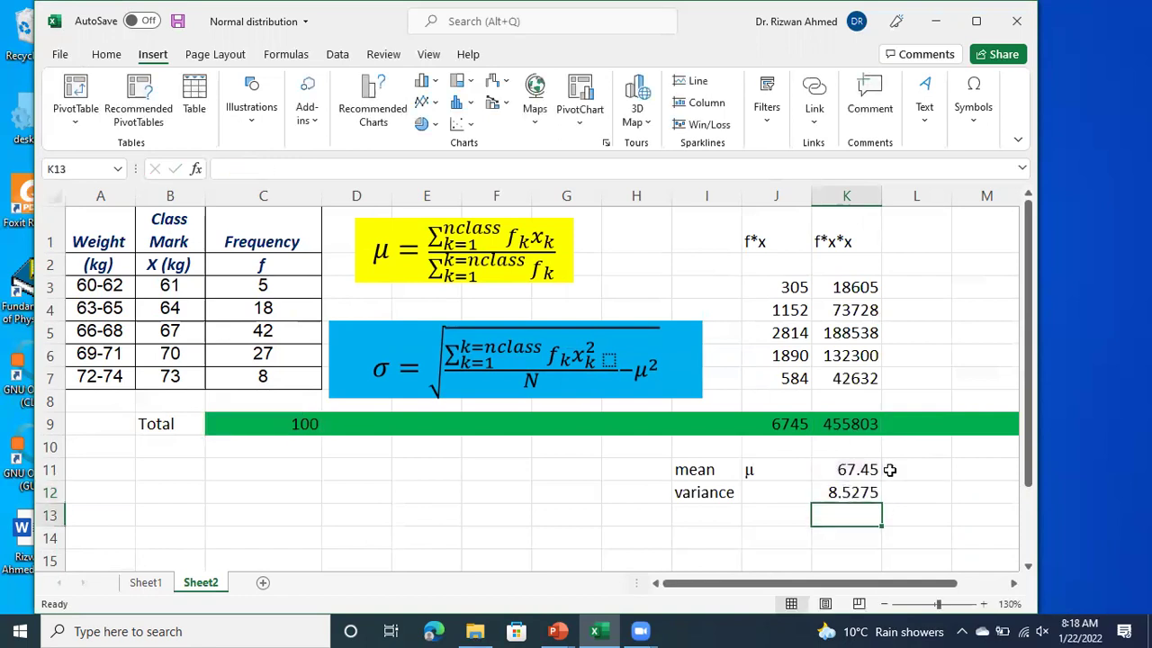
- Enter the label "sigma" in I13 below "variance"
{"action": "left_click", "coordinate": [708, 518]}
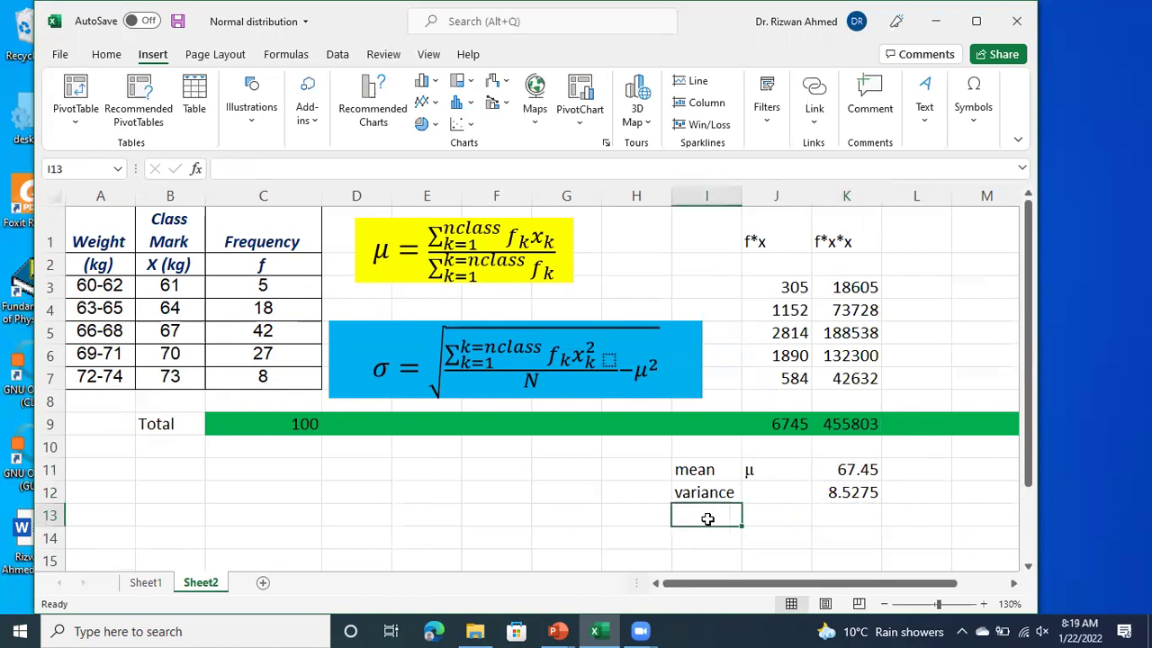
{"action": "type", "text": "sign"}
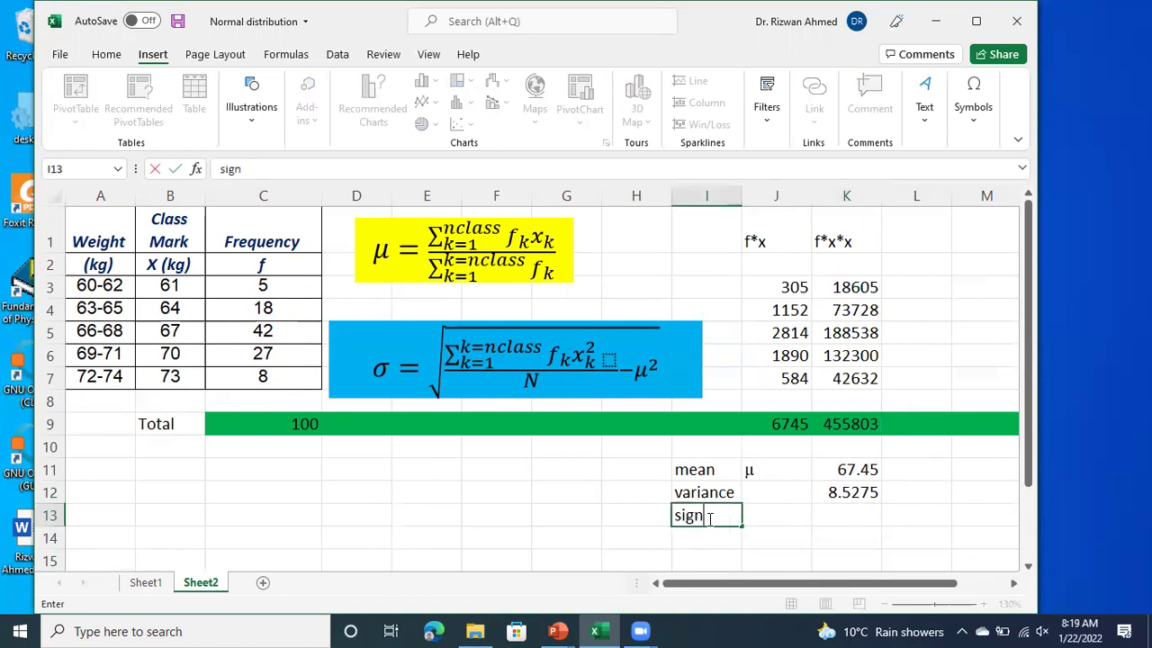
{"action": "key", "text": "BackSpace"}
{"action": "type", "text": "ma"}
{"action": "key", "text": "Tab"}
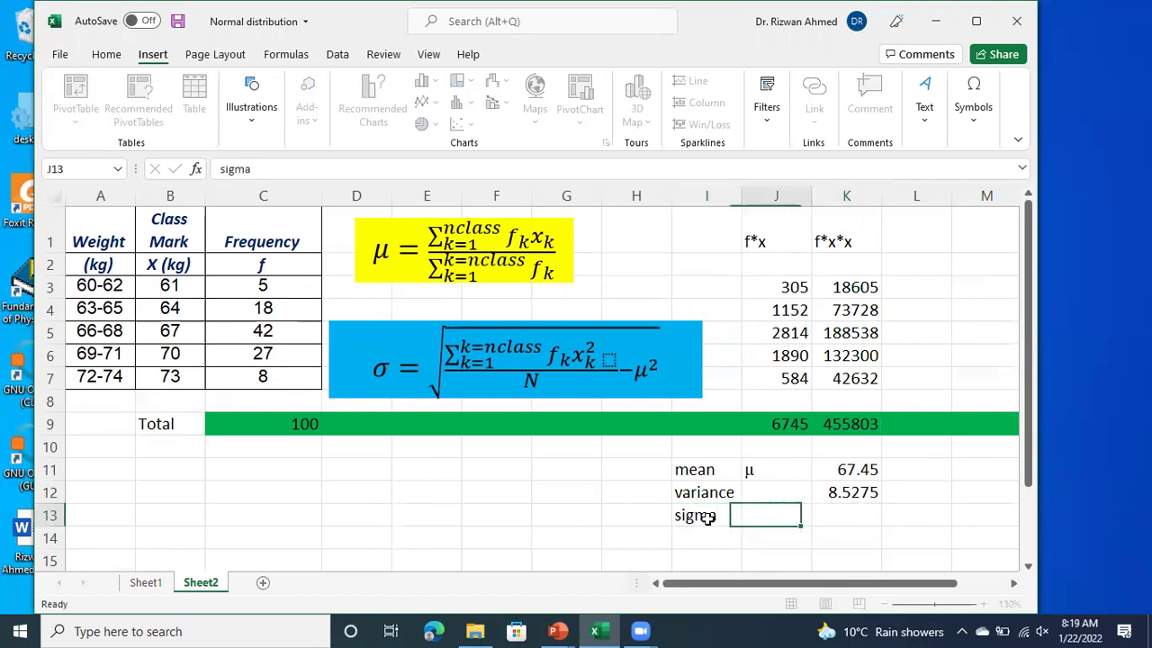
- Insert the Greek small letter sigma symbol (σ) in J13 beside the sigma label
{"action": "left_click", "coordinate": [977, 127]}
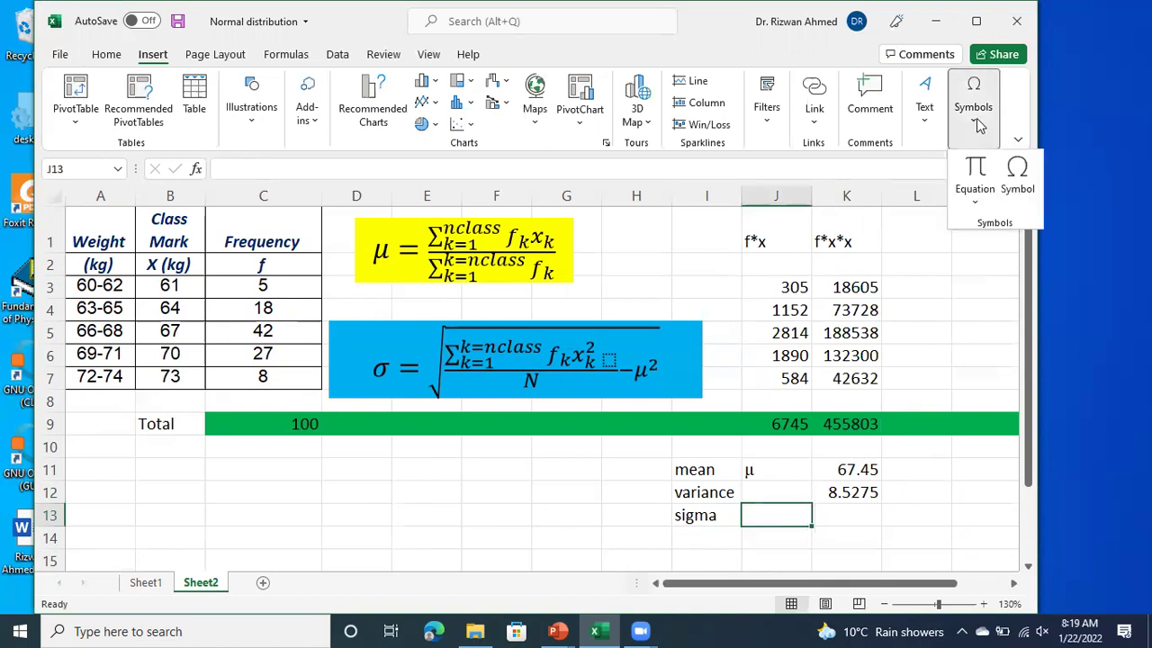
{"action": "left_click", "coordinate": [1018, 186]}
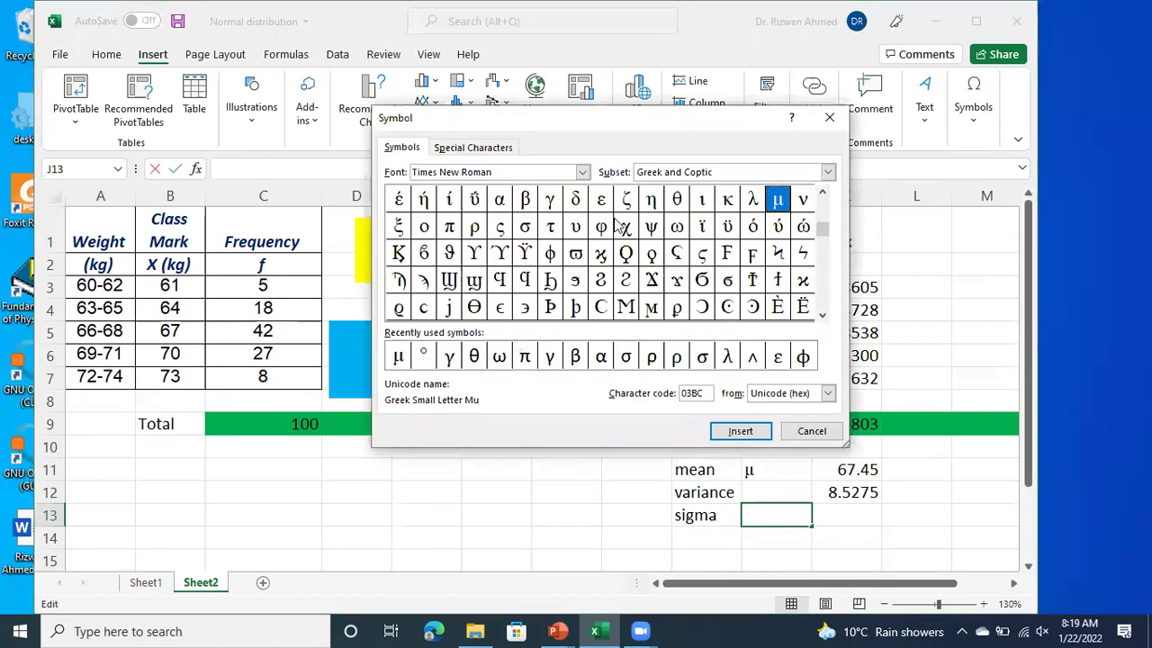
{"action": "left_click", "coordinate": [526, 230]}
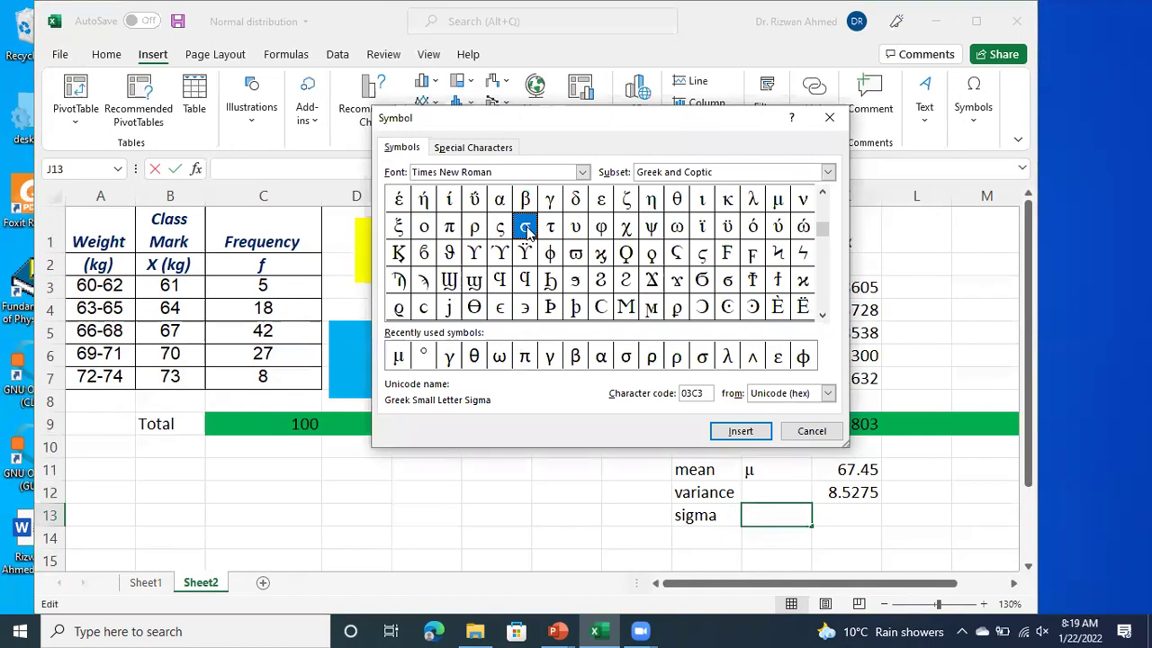
{"action": "left_click", "coordinate": [740, 432]}
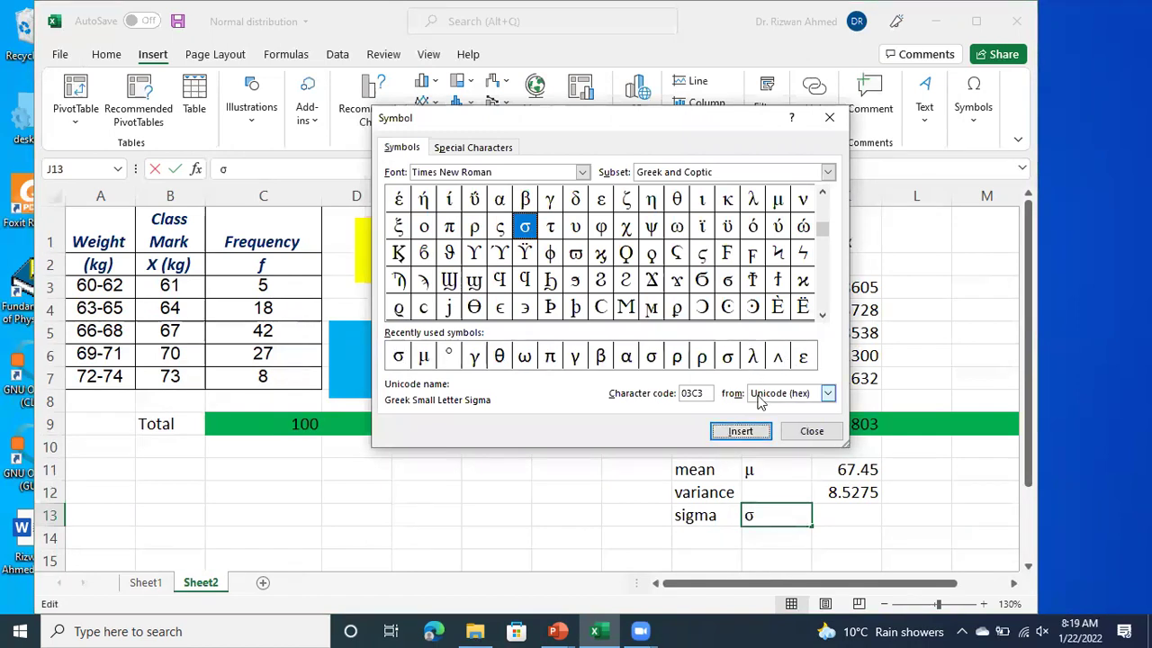
{"action": "left_click", "coordinate": [812, 432]}
- Calculate sigma in K13 as the square root of the variance with =SQRT(K12)
{"action": "left_click", "coordinate": [846, 515]}
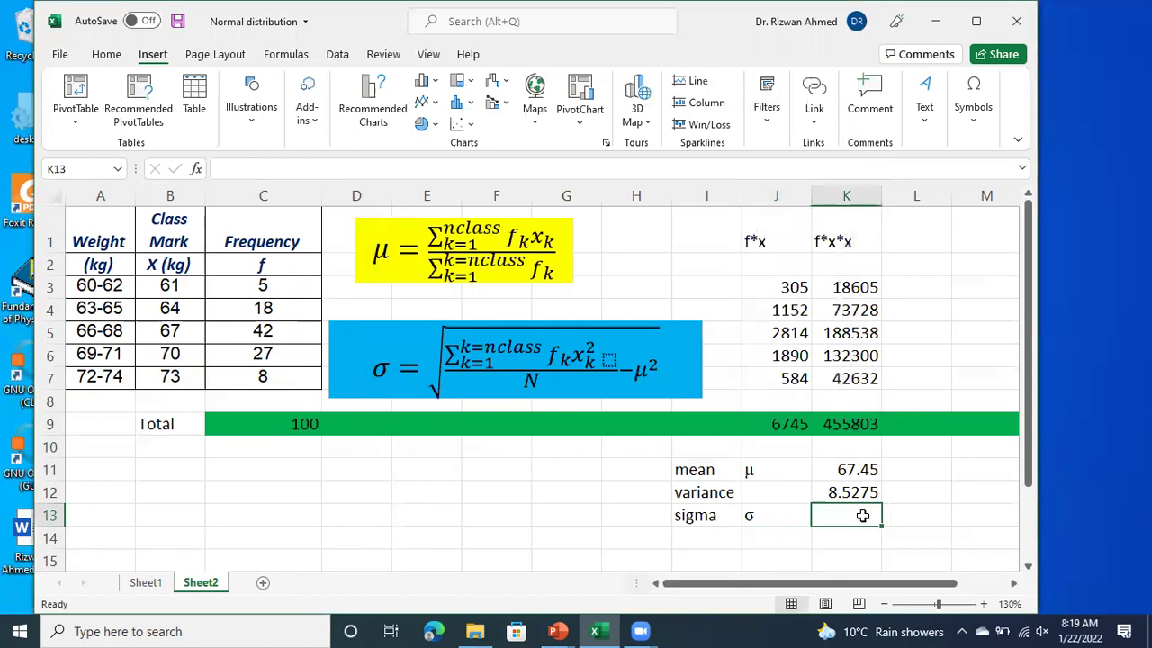
{"action": "type", "text": "=sqrt("}
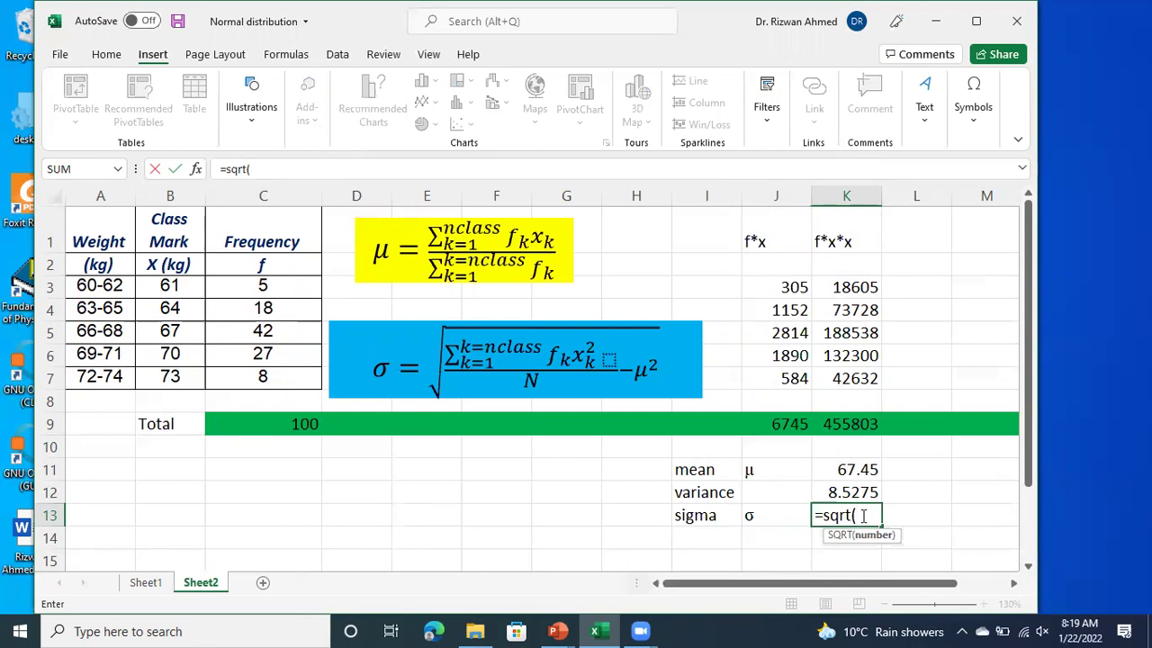
{"action": "key", "text": "Up"}
{"action": "type", "text": ")"}
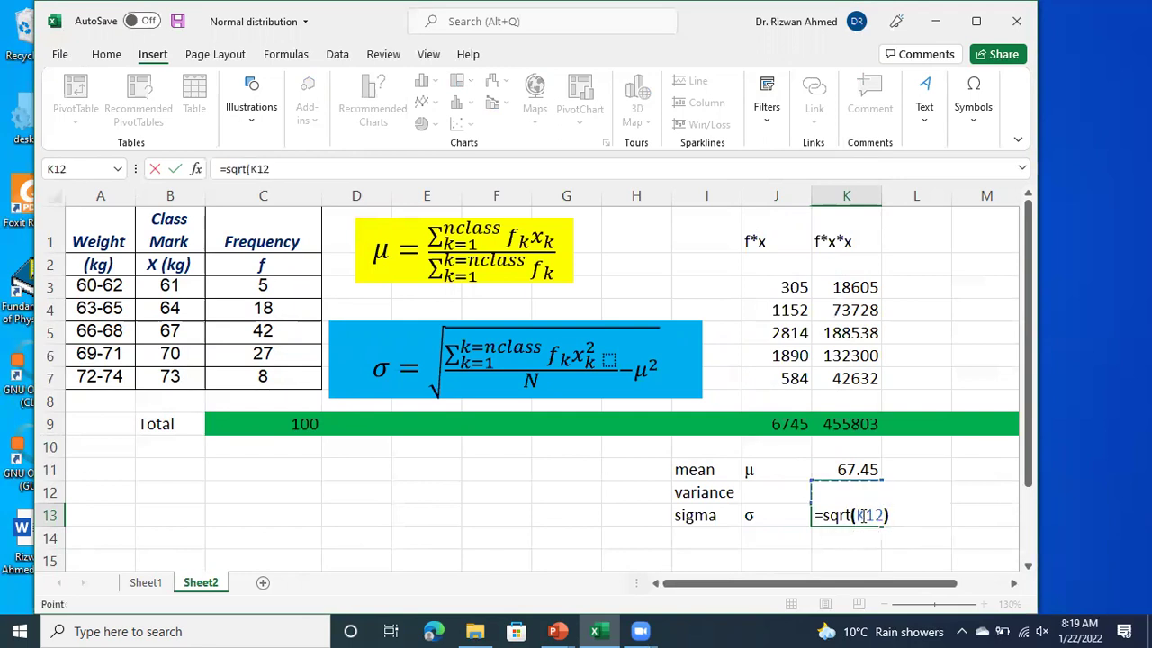
{"action": "key", "text": "Return"}
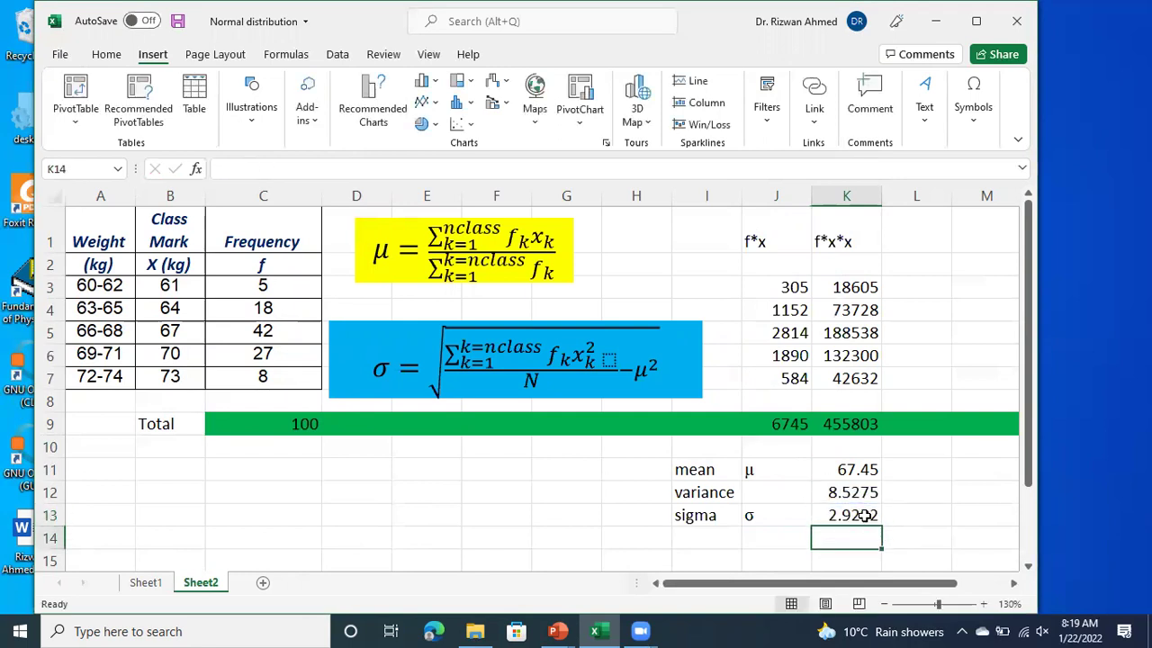
- Color the text of the mean, variance and sigma block I11:K13 red
{"action": "left_click", "coordinate": [908, 539]}
{"action": "left_click_drag", "start_coordinate": [690, 470], "coordinate": [859, 514]}
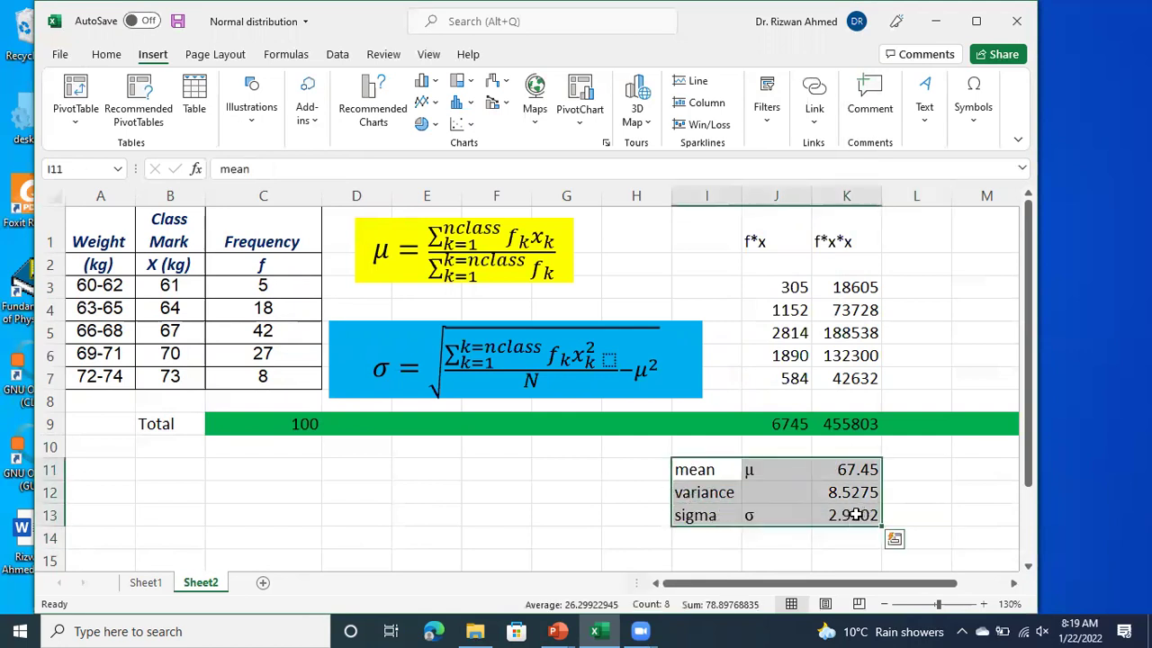
{"action": "left_click", "coordinate": [106, 54]}
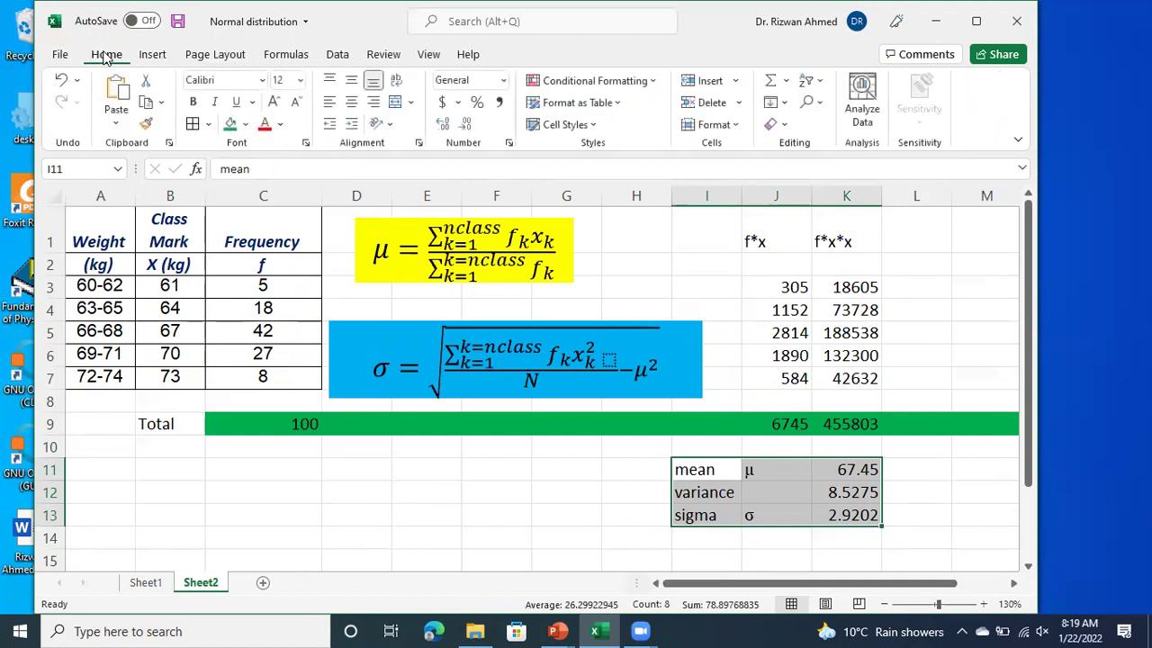
{"action": "left_click", "coordinate": [264, 126]}
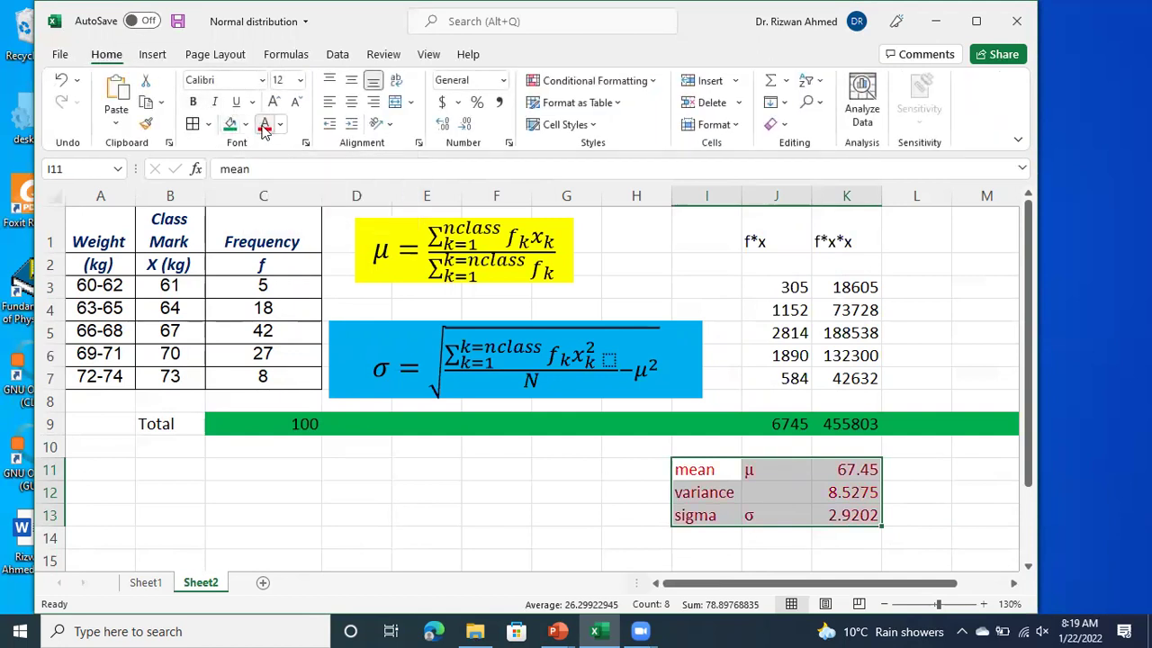
{"action": "left_click", "coordinate": [971, 506]}
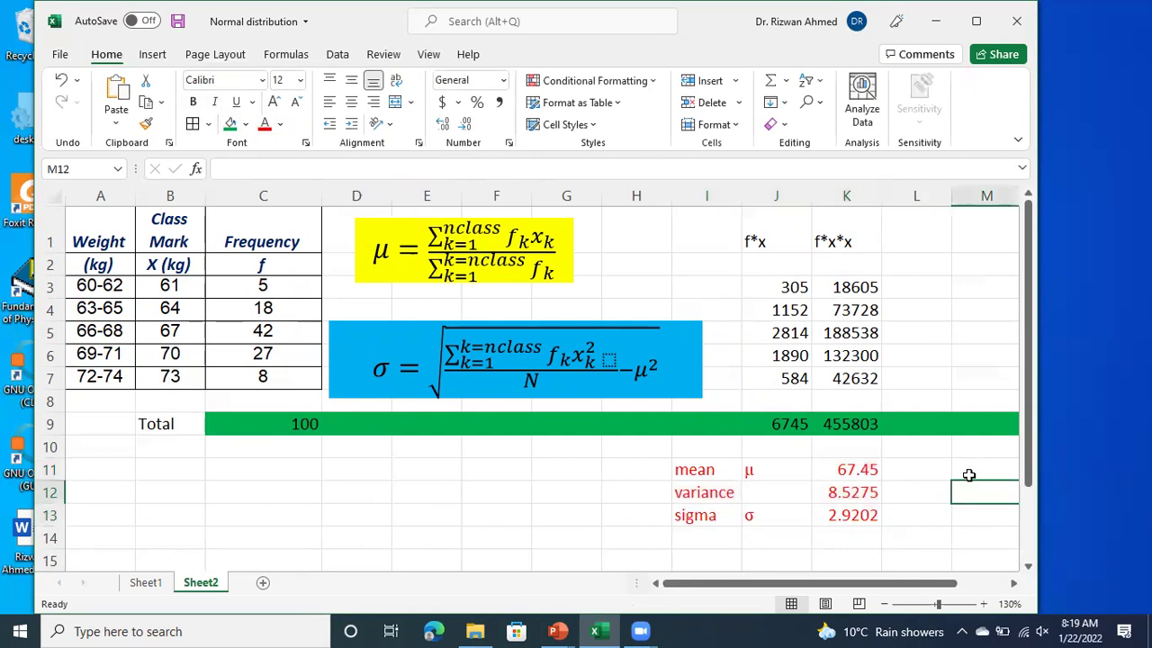
- Maximize the workbook window to make room for working in the columns beyond K
{"action": "left_click", "coordinate": [1016, 587]}
{"action": "left_click", "coordinate": [1015, 586]}
{"action": "left_click", "coordinate": [1016, 587]}
{"action": "left_click", "coordinate": [1015, 587]}
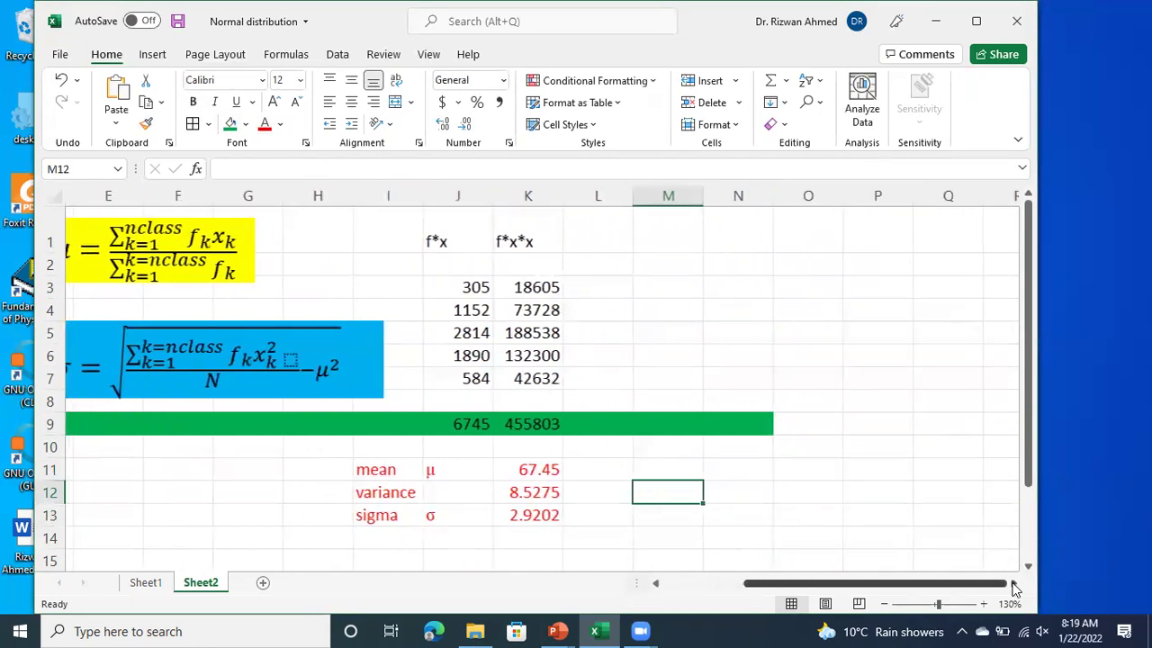
{"action": "left_click", "coordinate": [1016, 587]}
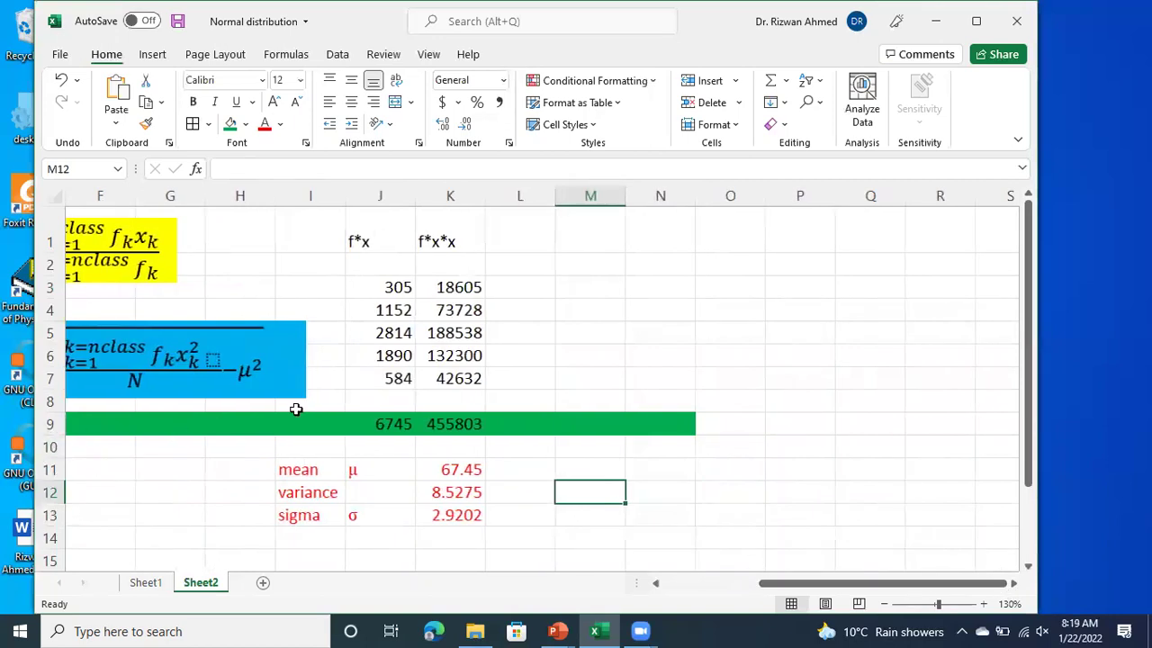
{"action": "left_click", "coordinate": [979, 29]}
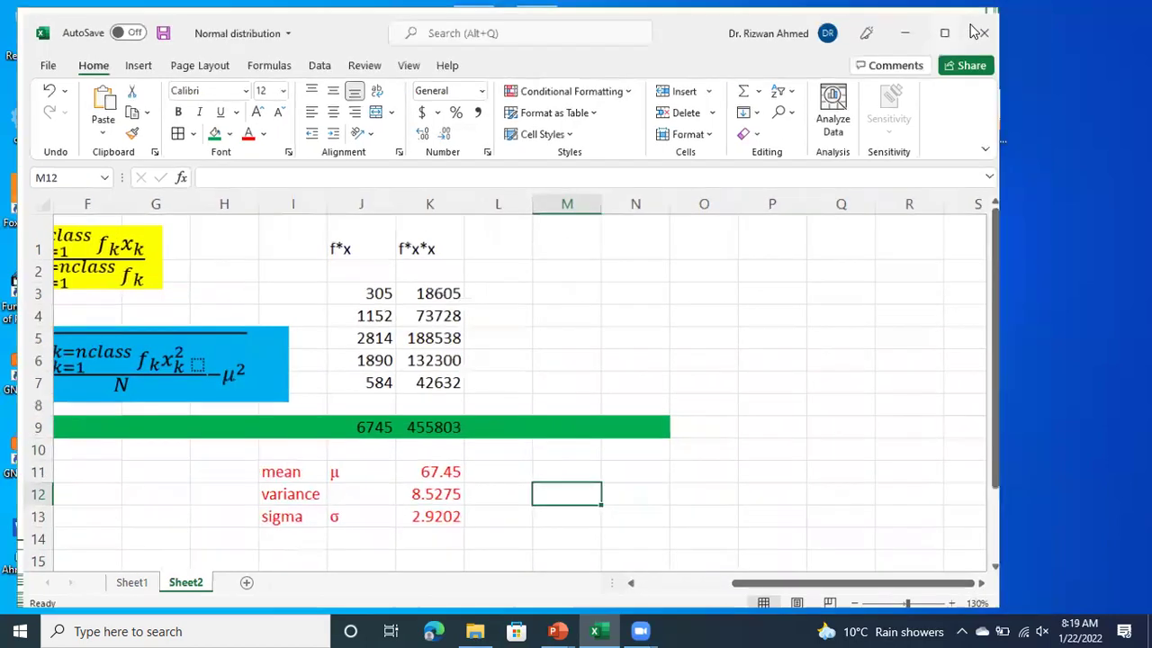
{"action": "left_click", "coordinate": [671, 374]}
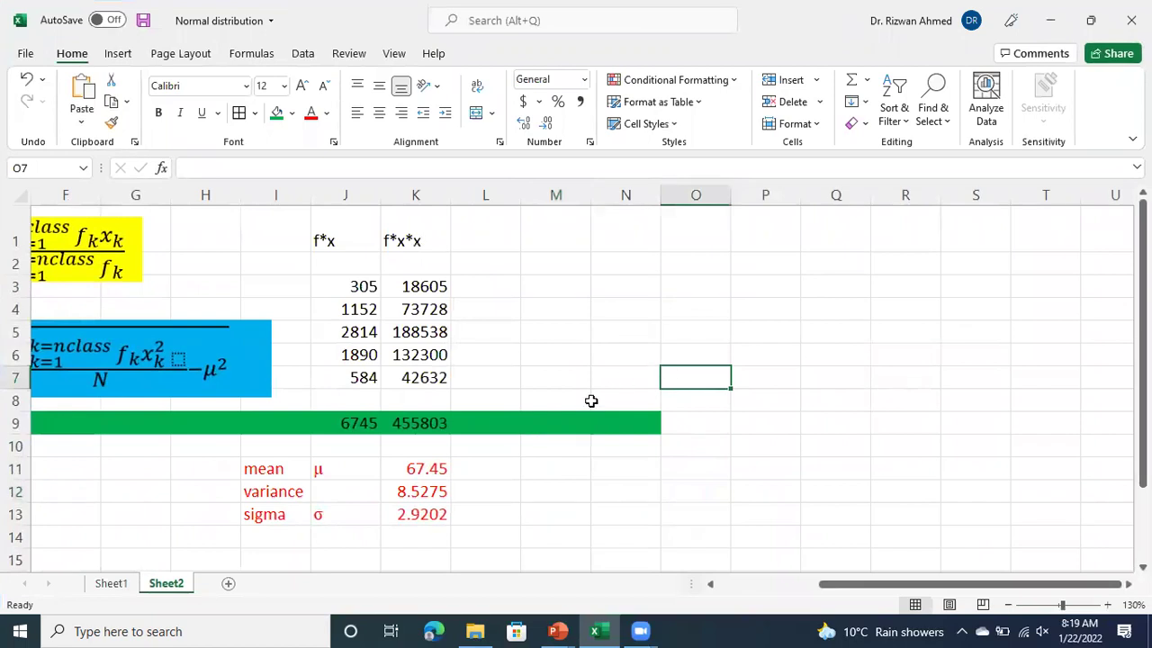
- Add the column heading "xL" in L1 beside the f*x*x heading
{"action": "left_click_drag", "start_coordinate": [844, 585], "coordinate": [806, 589]}
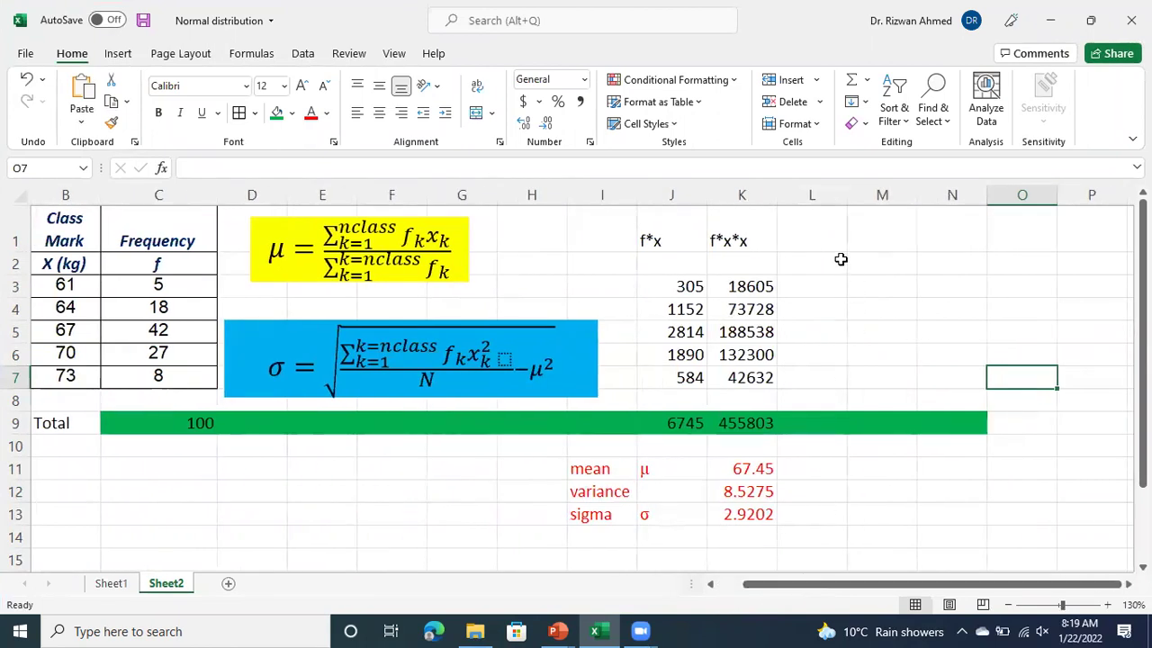
{"action": "left_click", "coordinate": [822, 236]}
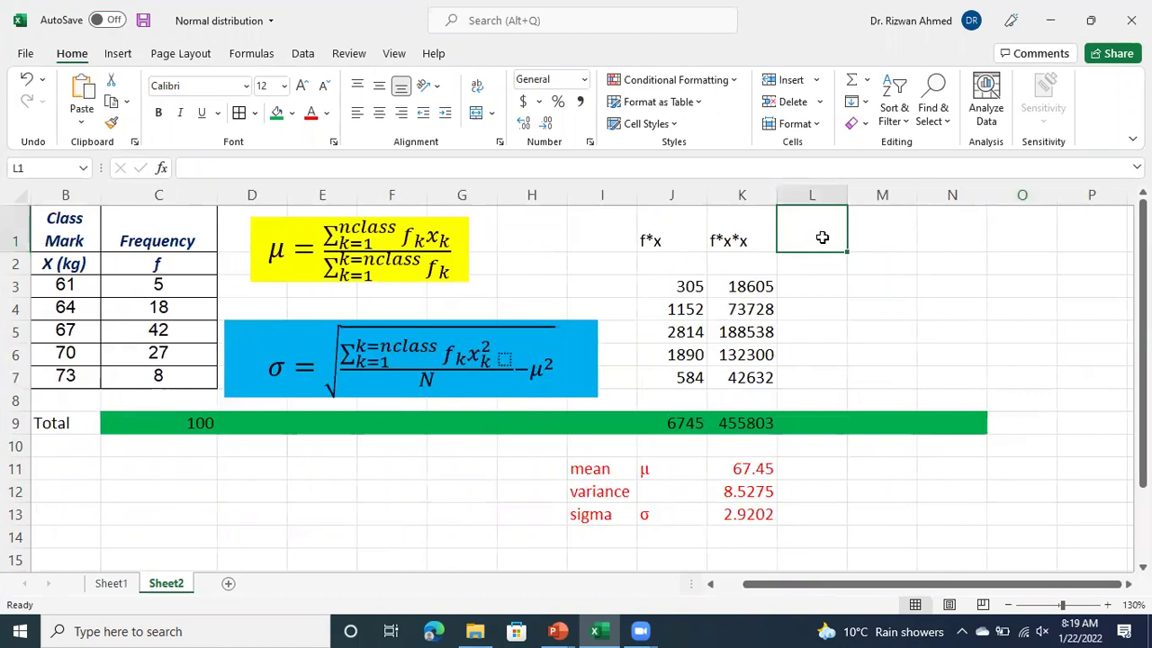
{"action": "type", "text": "xL"}
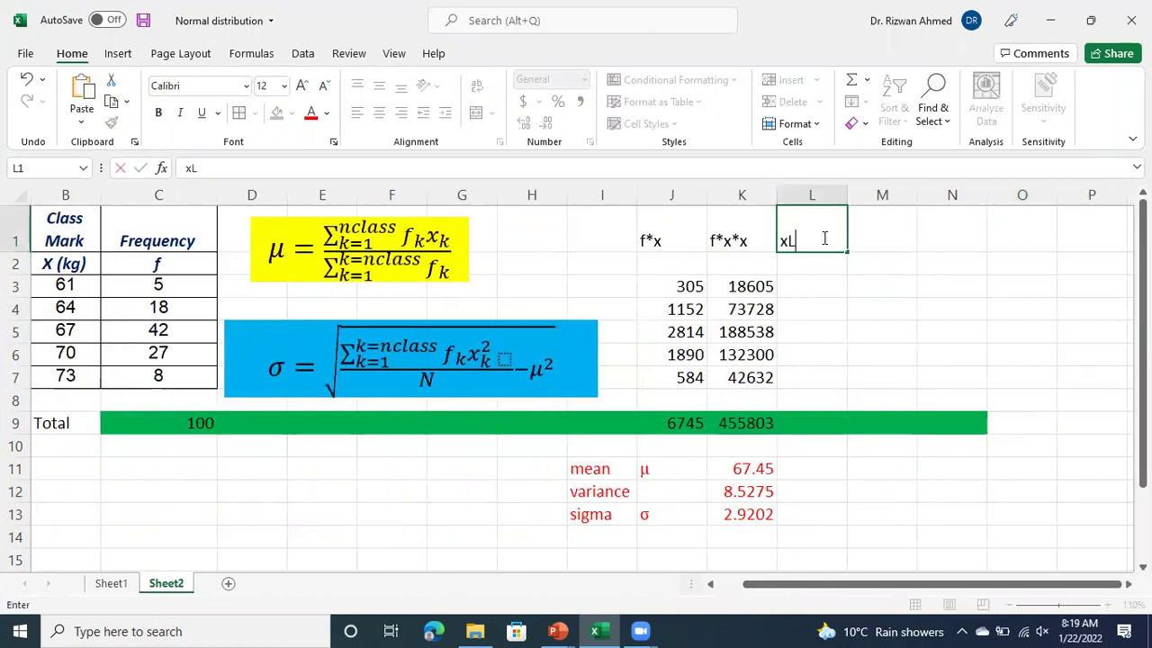
{"action": "key", "text": "Return"}
{"action": "key", "text": "Return"}
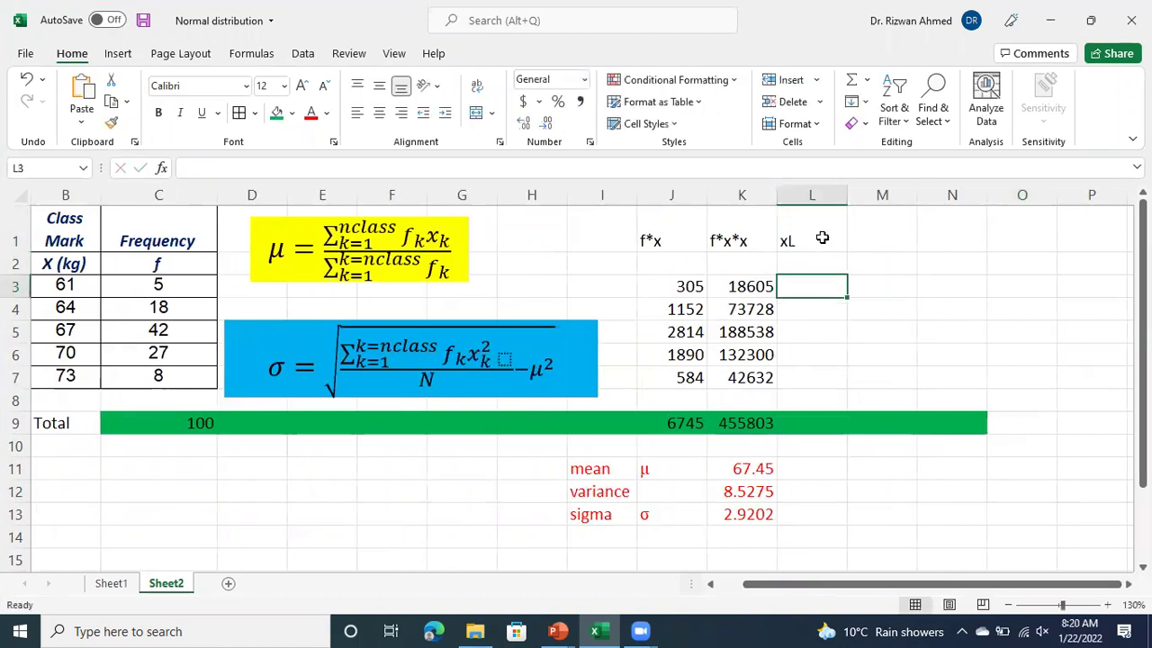
- Calculate the lower class boundary in L3 by subtracting 1.5 from the class mark with =B3-1.5
{"action": "type", "text": "="}
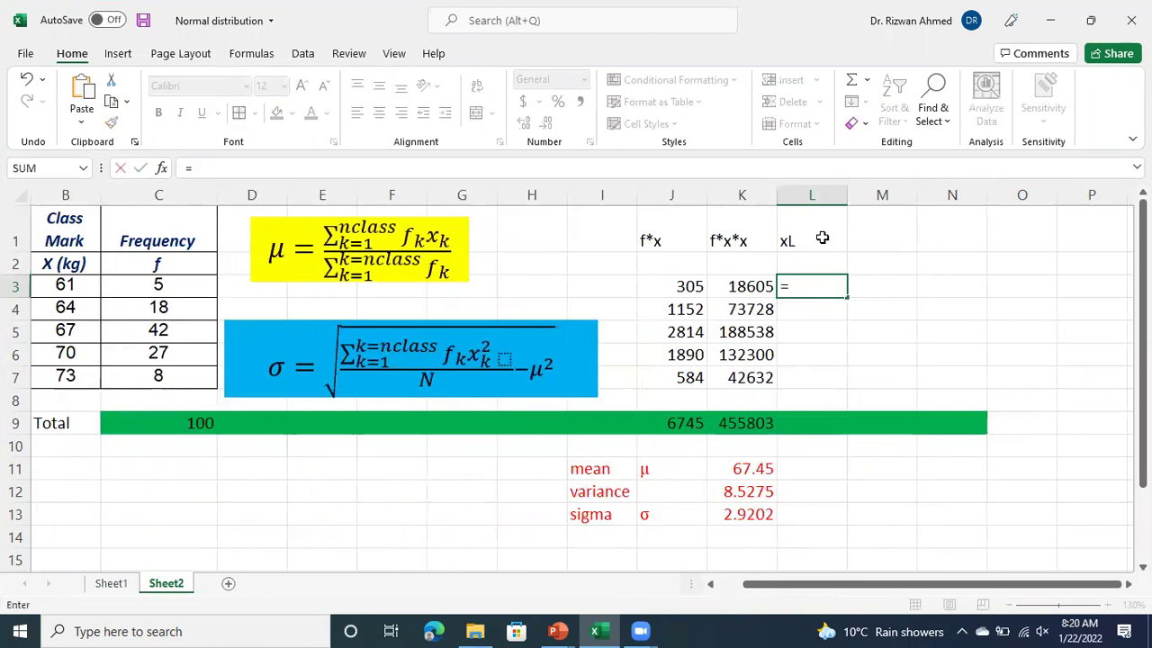
{"action": "key", "text": "Left"}
{"action": "key", "text": "Left"}
{"action": "key", "text": "Left"}
{"action": "key", "text": "Left"}
{"action": "key", "text": "Left"}
{"action": "key", "text": "Left"}
{"action": "key", "text": "Left"}
{"action": "key", "text": "Left"}
{"action": "key", "text": "Left"}
{"action": "key", "text": "Left"}
{"action": "key", "text": "Left"}
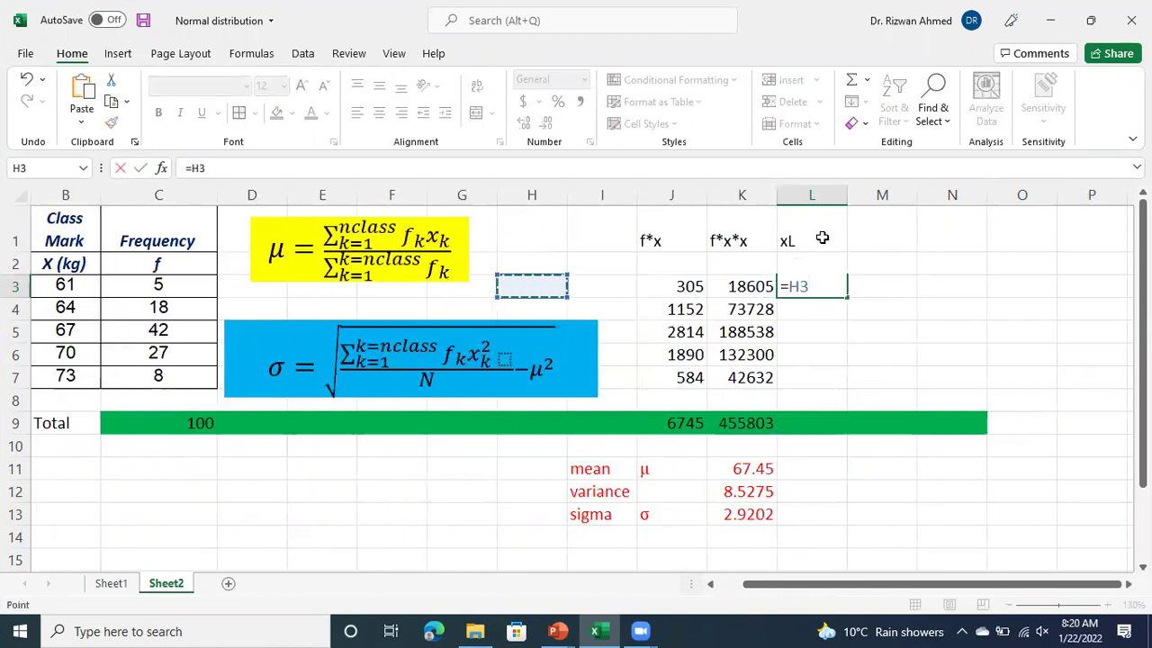
{"action": "key", "text": "Right"}
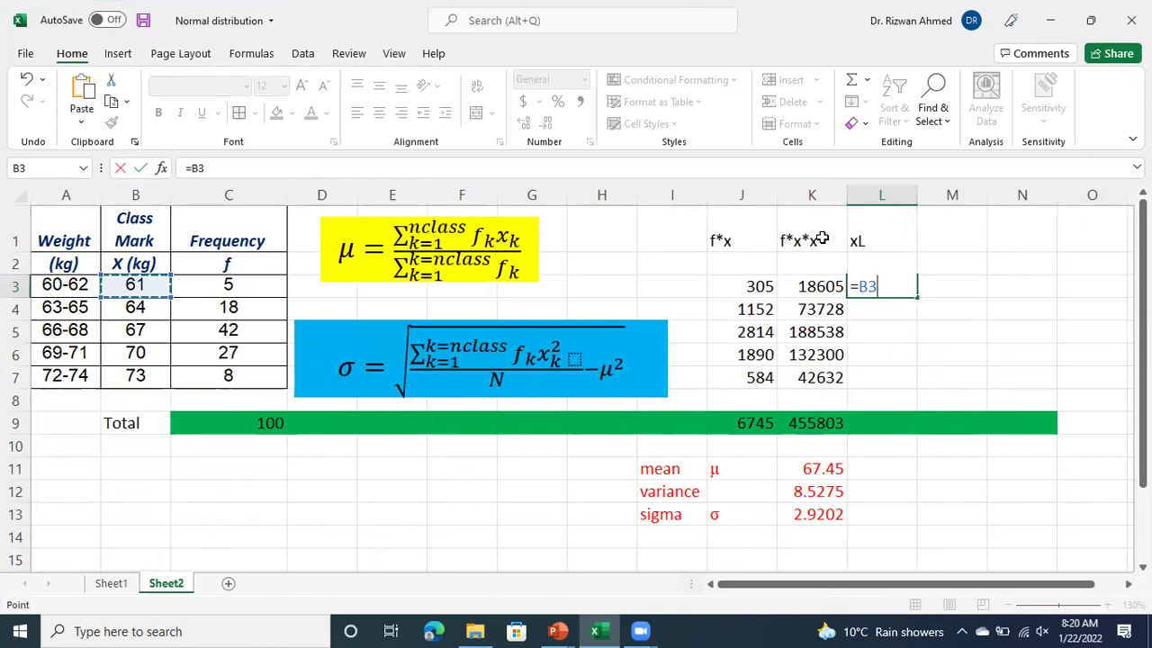
{"action": "type", "text": "-"}
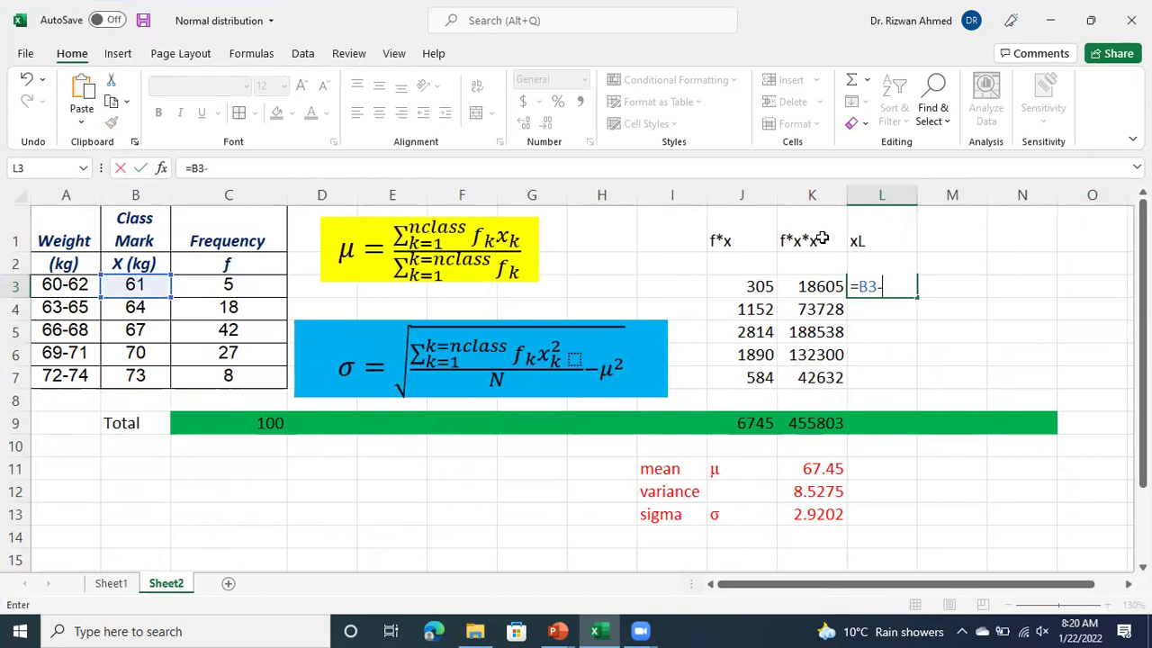
{"action": "type", "text": "1.5"}
{"action": "key", "text": "Return"}
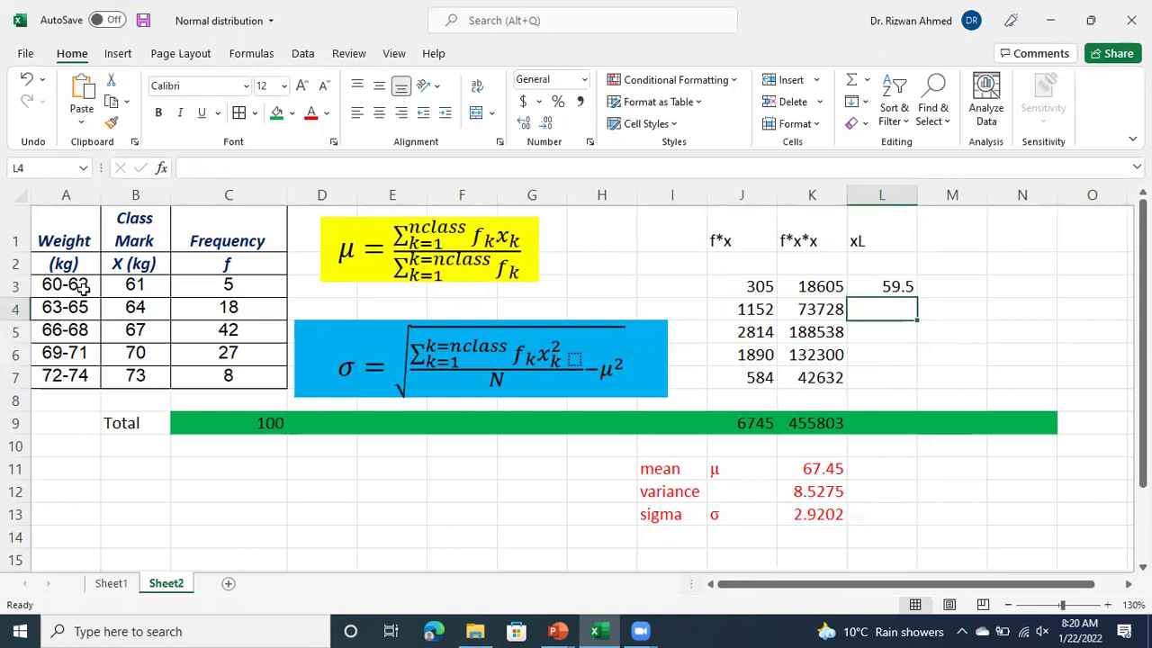
- Add the column heading "xU" in M1 beside the xL heading
{"action": "left_click", "coordinate": [939, 288]}
{"action": "key", "text": "Up"}
{"action": "key", "text": "Up"}
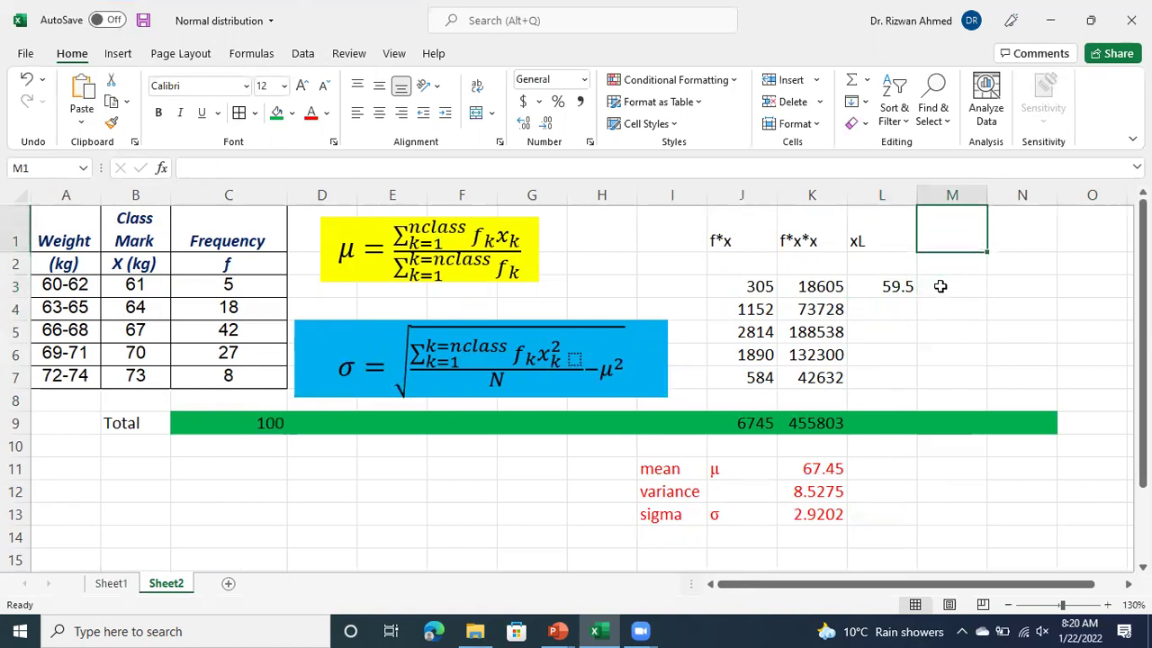
{"action": "type", "text": "xU"}
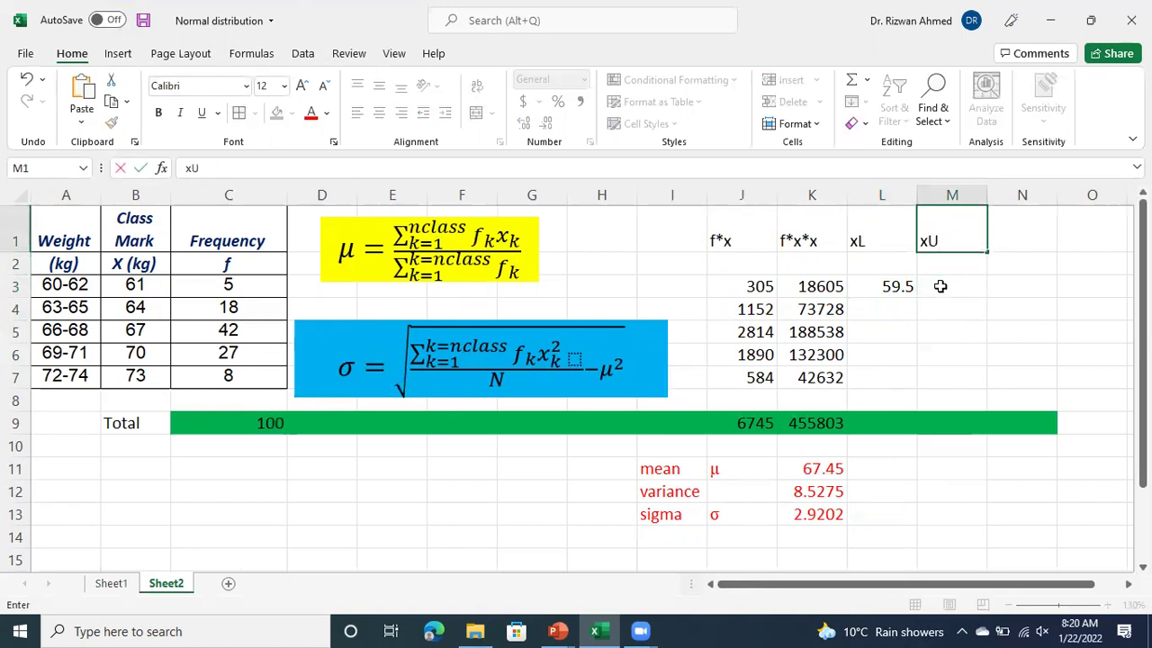
- Calculate the upper class boundary in M3 with =B3+1.5 and fill the L3:M3 formulas down to row 7
{"action": "left_click", "coordinate": [940, 286]}
{"action": "type", "text": "="}
{"action": "key", "text": "Left"}
{"action": "key", "text": "Left"}
{"action": "key", "text": "Left"}
{"action": "key", "text": "Left"}
{"action": "key", "text": "Left"}
{"action": "key", "text": "Left"}
{"action": "key", "text": "Left"}
{"action": "key", "text": "Left"}
{"action": "key", "text": "Left"}
{"action": "key", "text": "Left"}
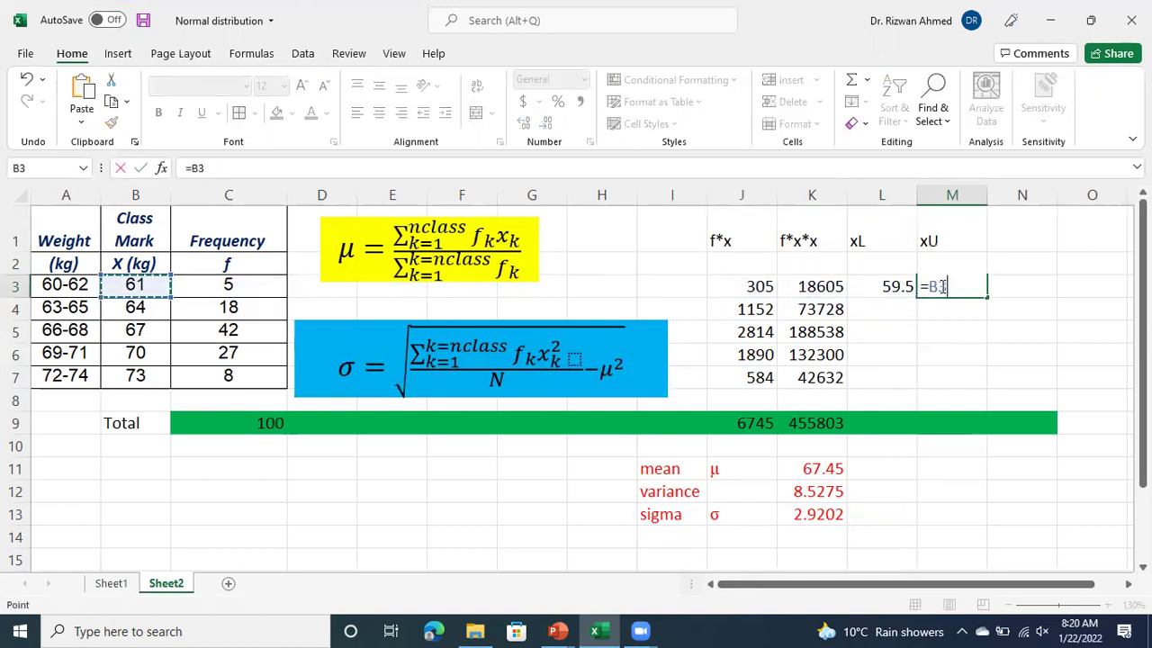
{"action": "type", "text": "+1.5"}
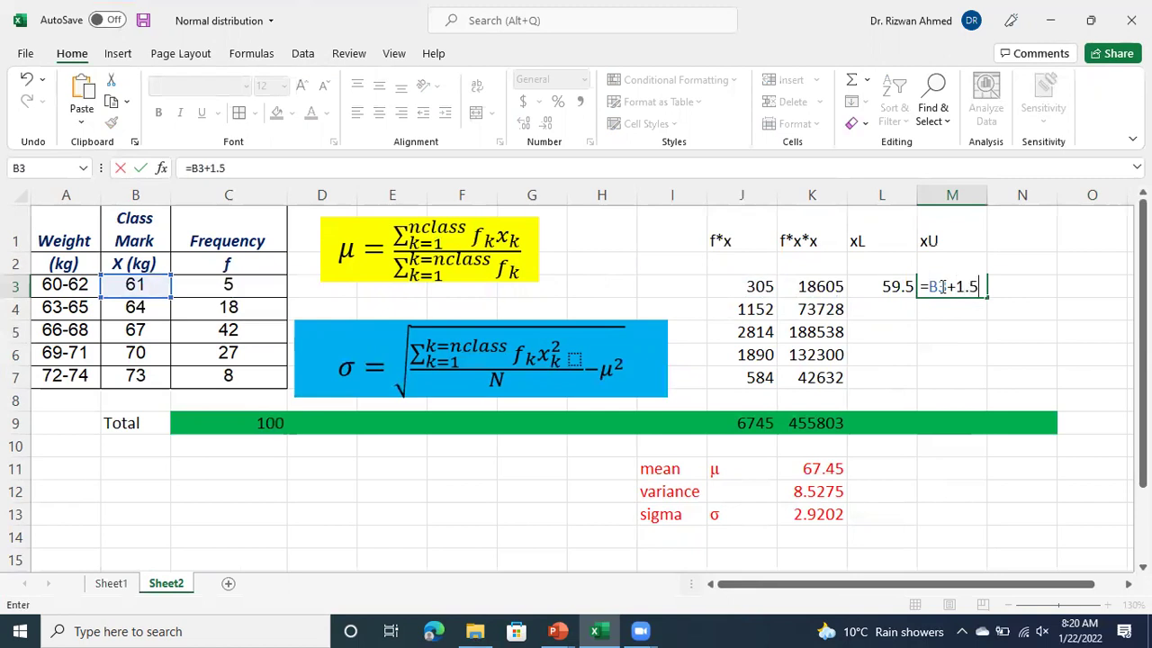
{"action": "key", "text": "Return"}
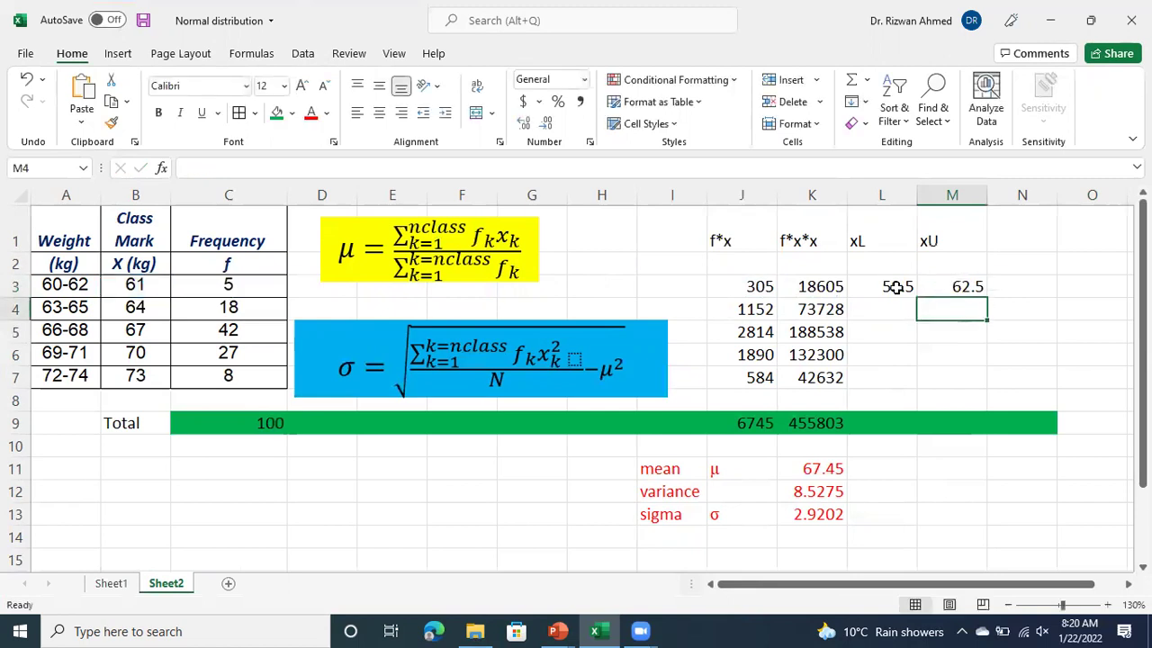
{"action": "left_click_drag", "start_coordinate": [892, 285], "coordinate": [995, 389]}
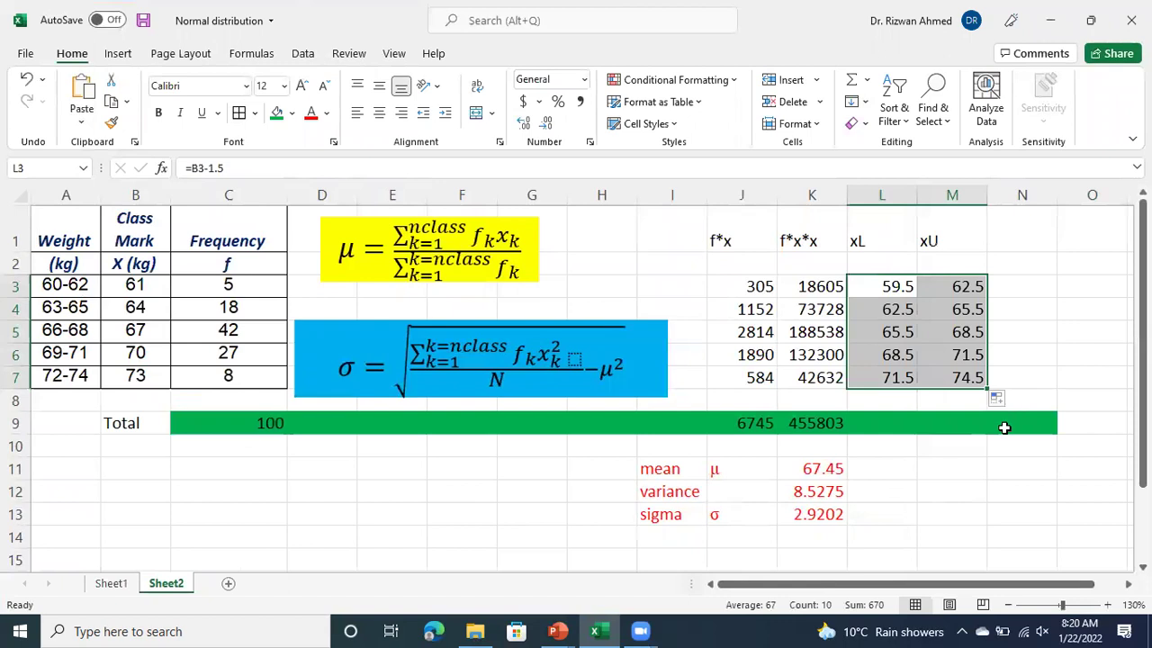
{"action": "left_click", "coordinate": [1064, 358]}
- Add the column headings "zL" in N1 and "zU" in O1
{"action": "left_click", "coordinate": [1018, 233]}
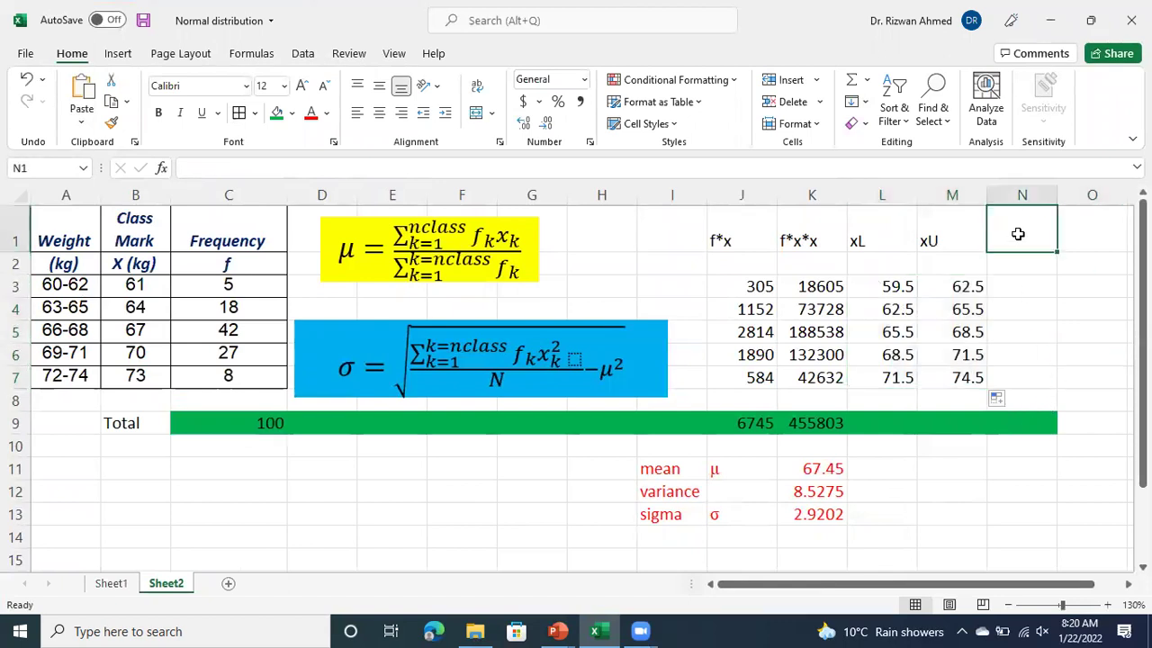
{"action": "left_click", "coordinate": [1129, 583]}
{"action": "scroll", "coordinate": [789, 358], "scroll_direction": "right", "scroll_amount": 4}
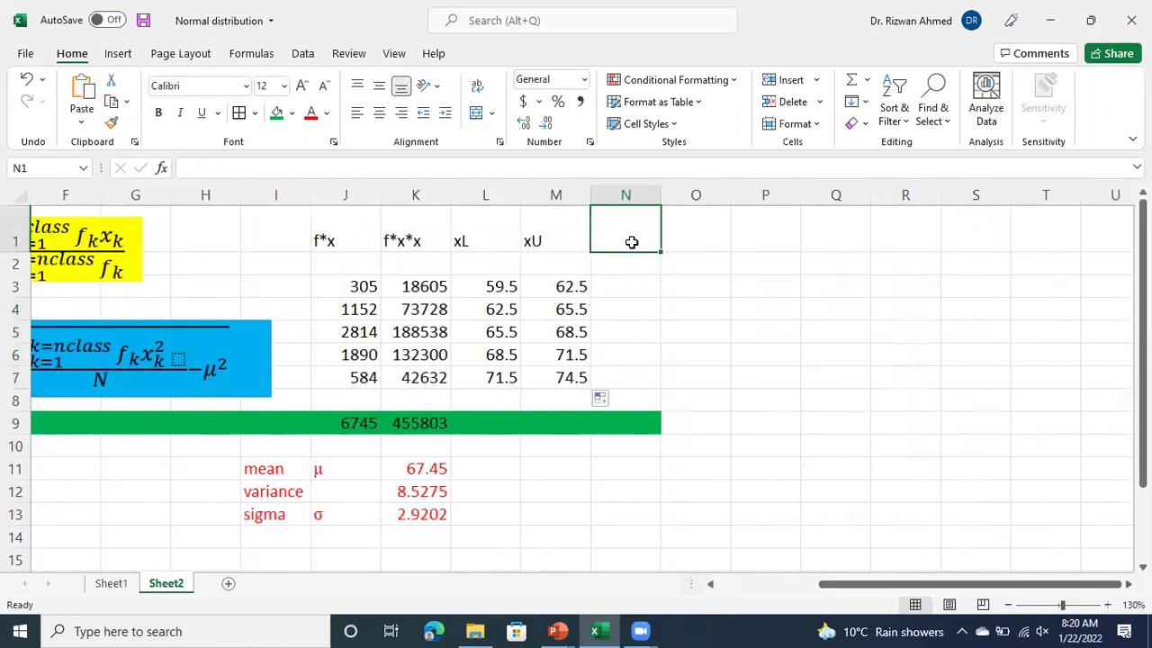
{"action": "type", "text": "zL"}
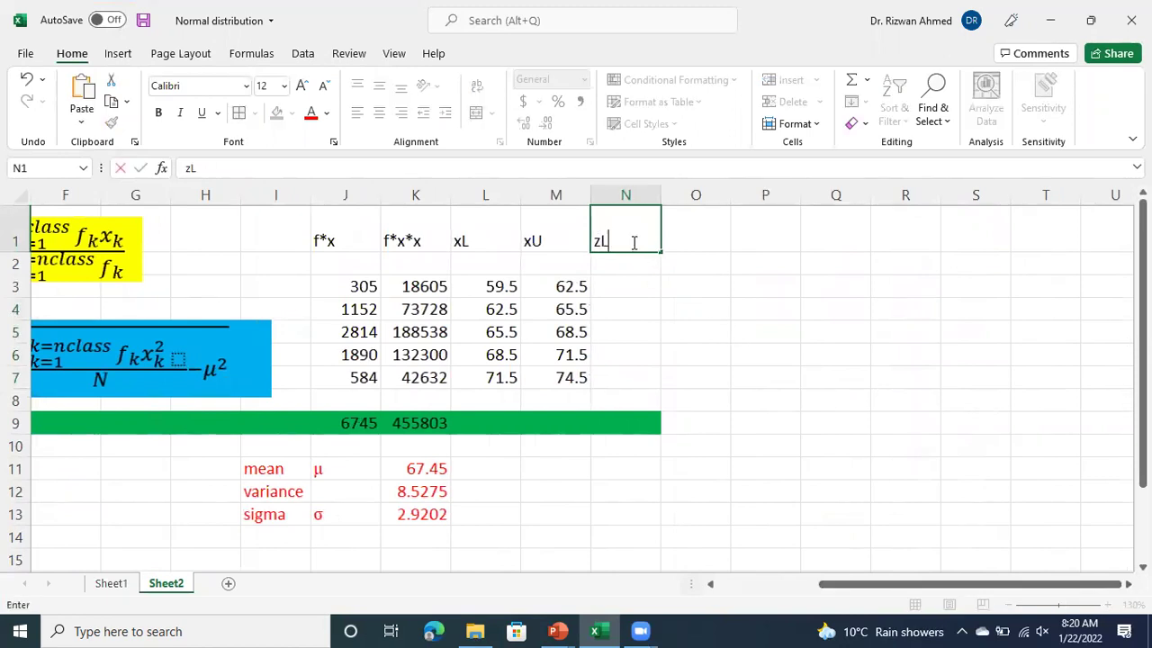
{"action": "key", "text": "Tab"}
{"action": "type", "text": "zU"}
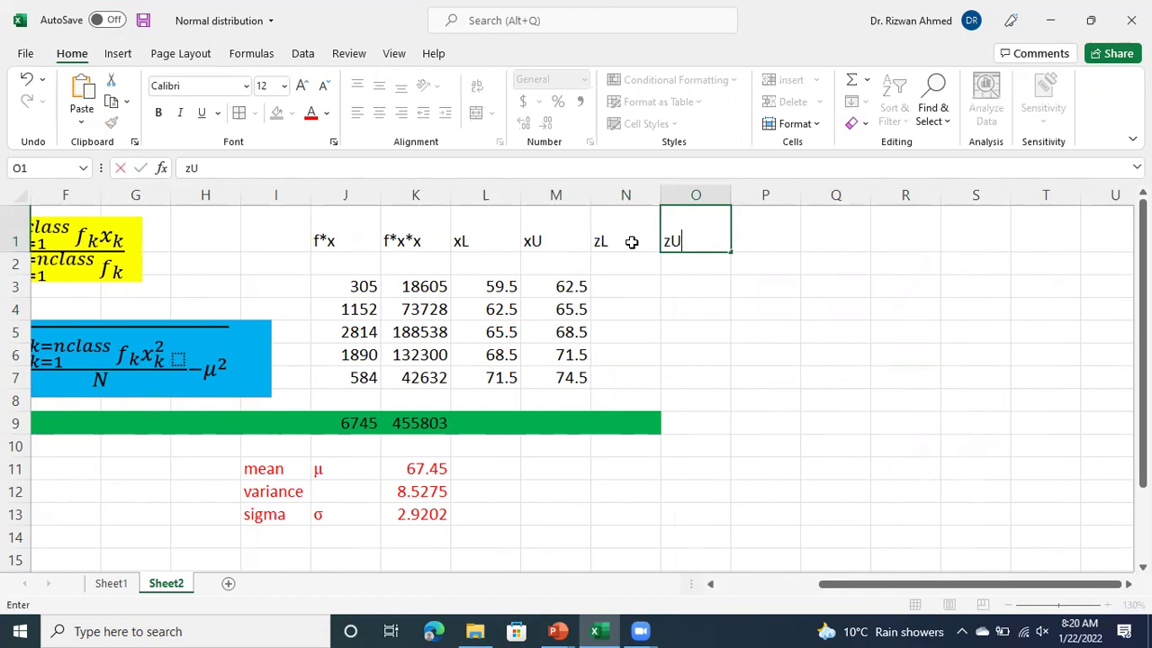
{"action": "key", "text": "Return"}
- Calculate the lower z-score in N3 from xL, the mean and sigma with =(L3-K$11)/K$13
{"action": "key", "text": "Return"}
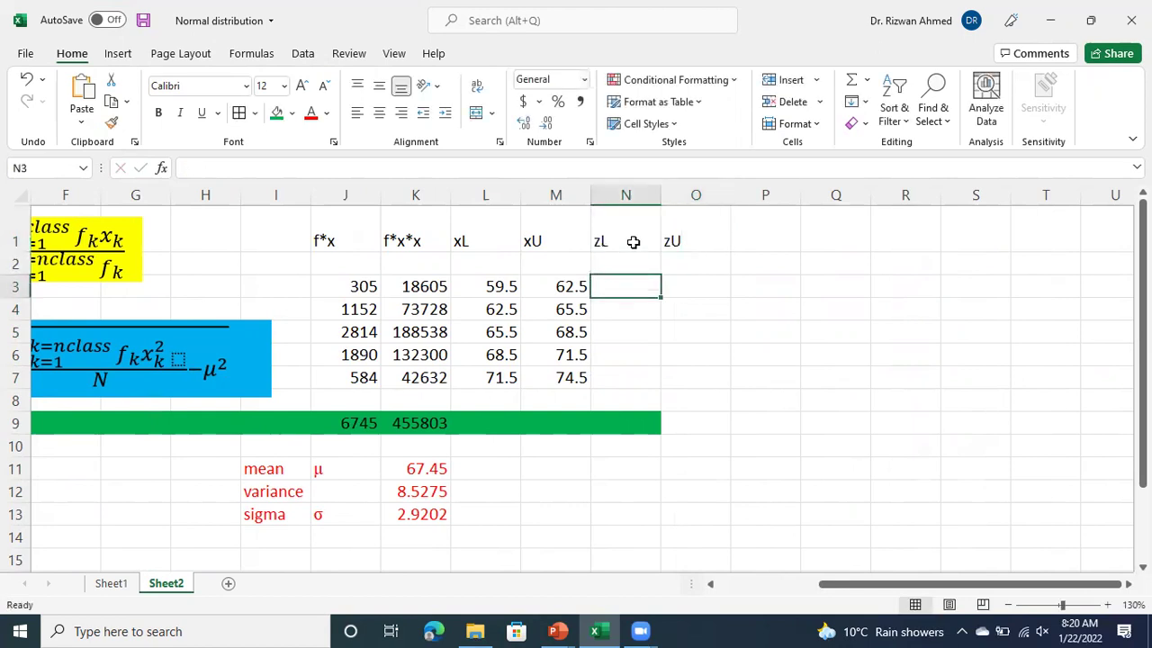
{"action": "type", "text": "="}
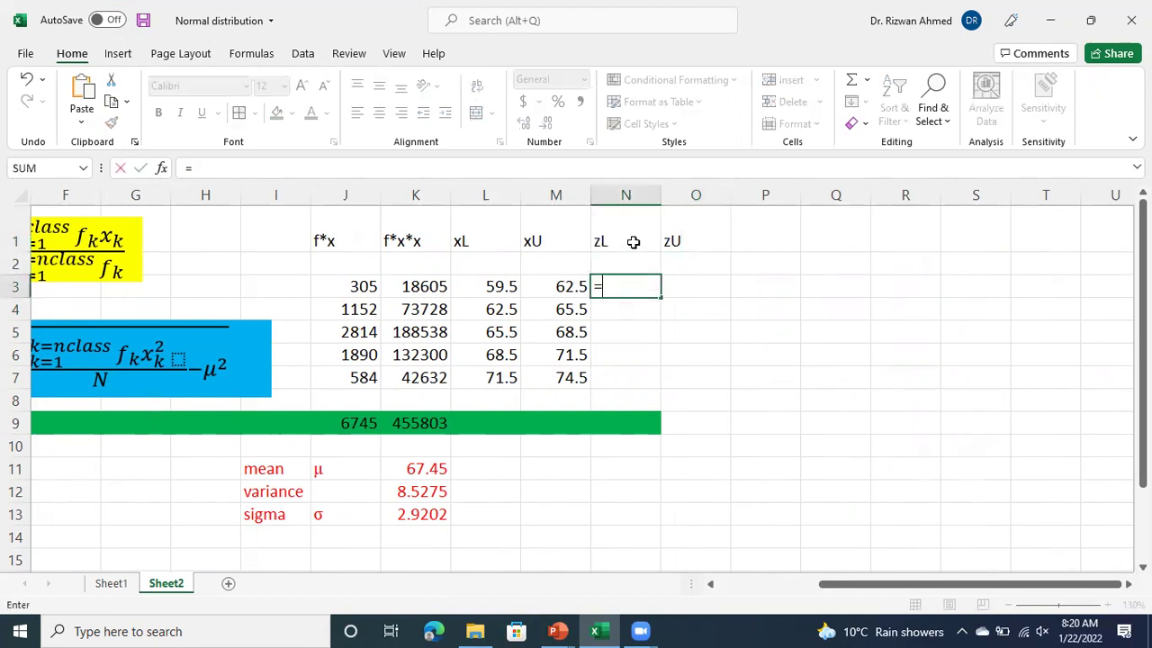
{"action": "key", "text": "Left"}
{"action": "key", "text": "Left"}
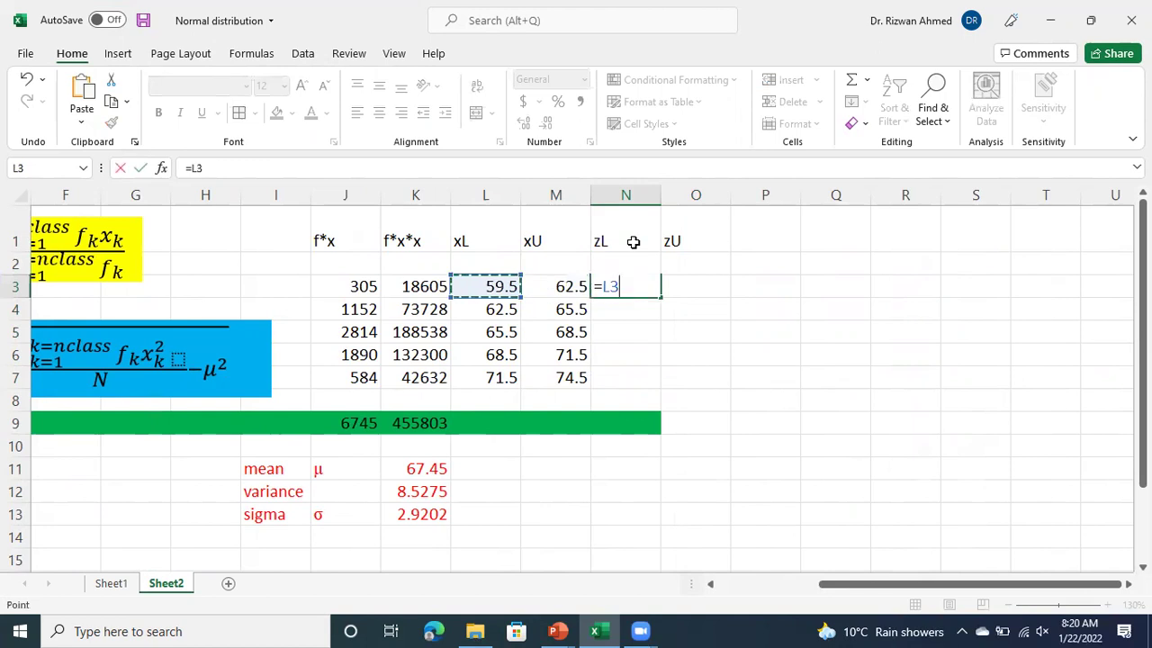
{"action": "key", "text": "BackSpace"}
{"action": "key", "text": "BackSpace"}
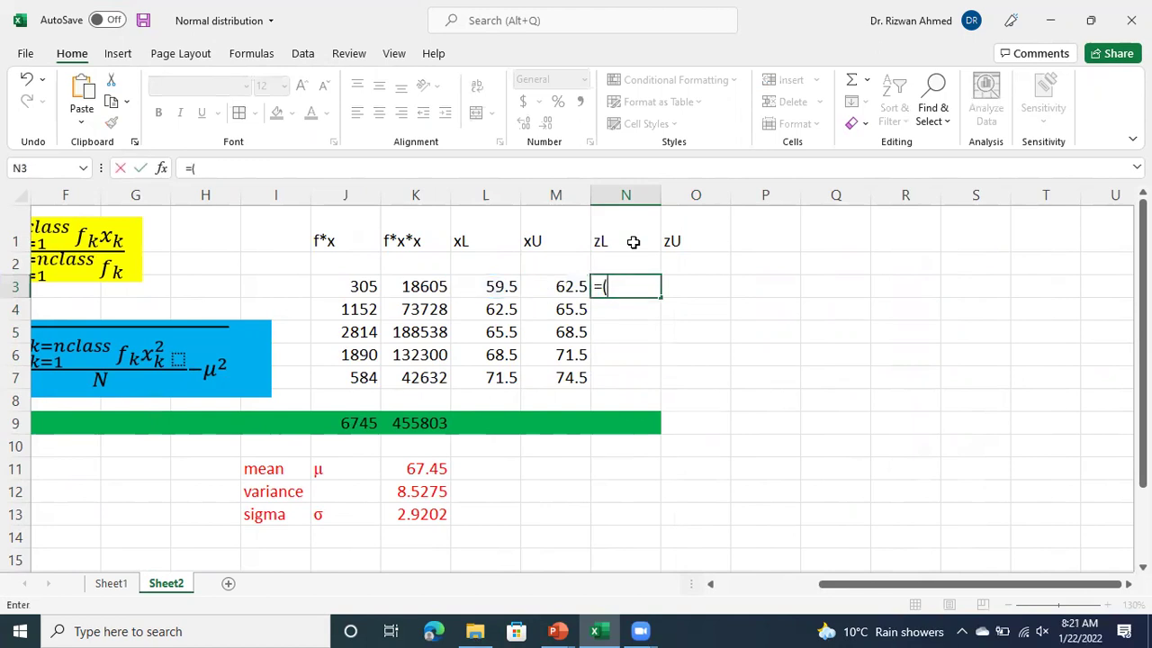
{"action": "type", "text": "("}
{"action": "key", "text": "Left"}
{"action": "key", "text": "Left"}
{"action": "key", "text": "Left"}
{"action": "key", "text": "Left"}
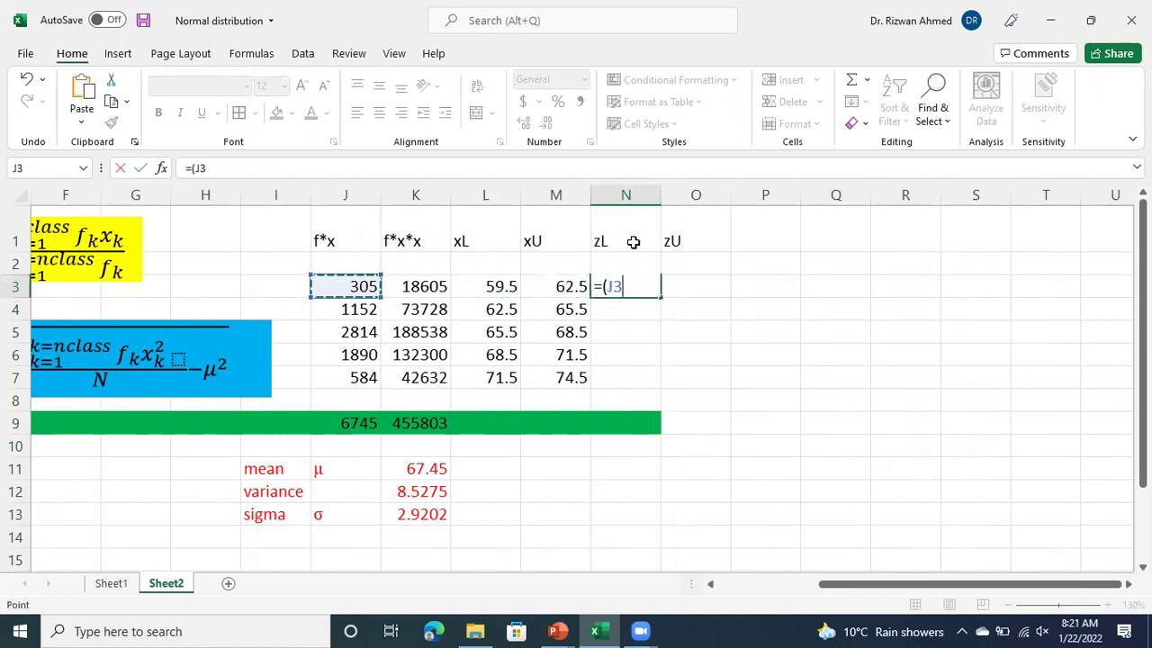
{"action": "key", "text": "Right"}
{"action": "key", "text": "Right"}
{"action": "type", "text": "-"}
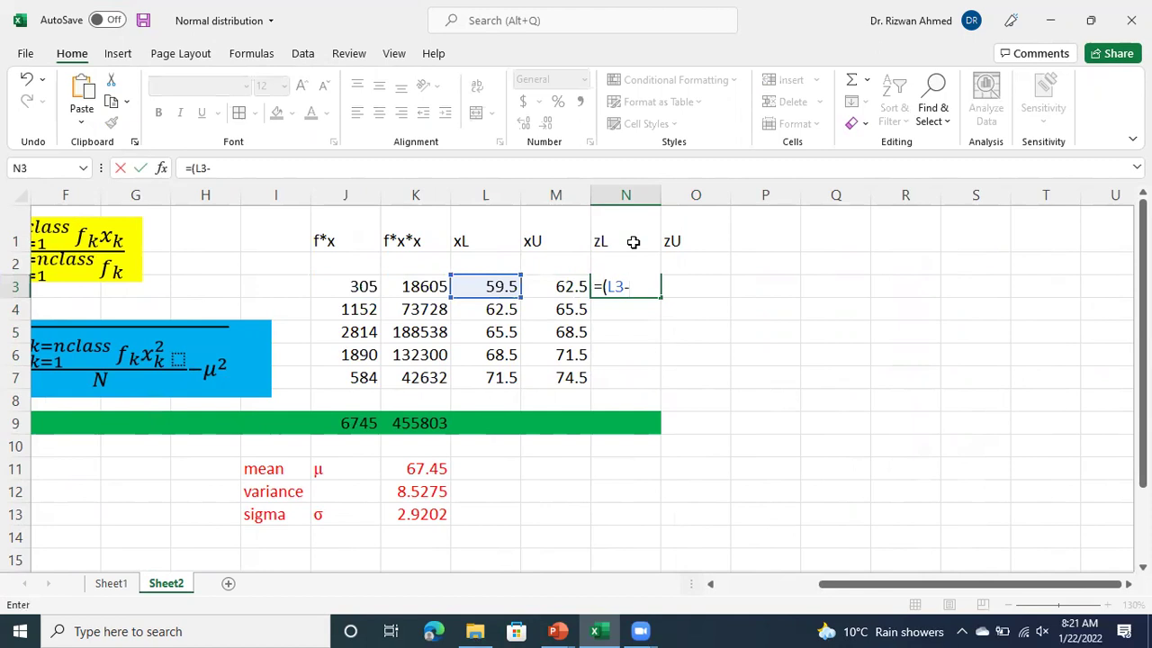
{"action": "type", "text": "K"}
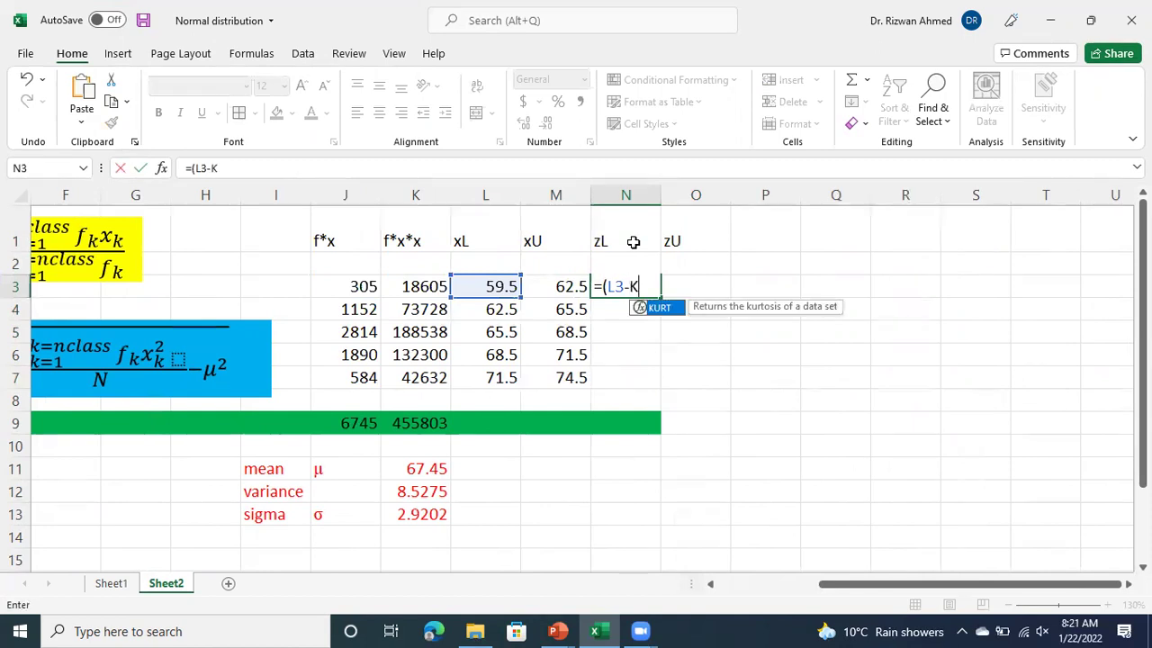
{"action": "type", "text": "$1"}
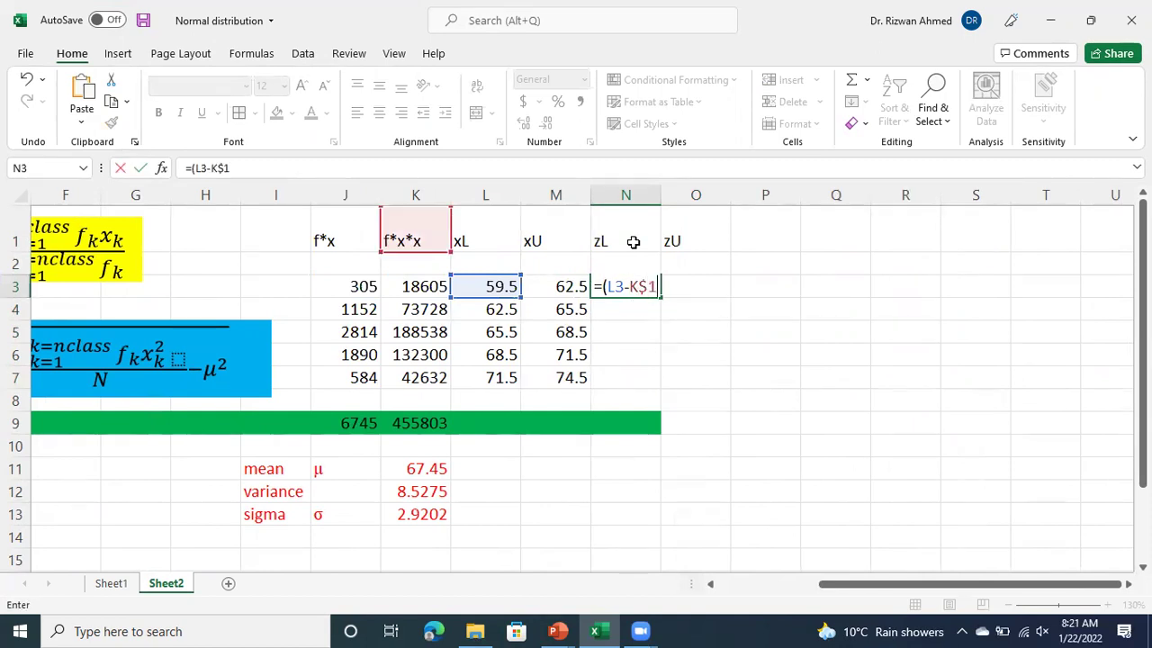
{"action": "type", "text": "1)/"}
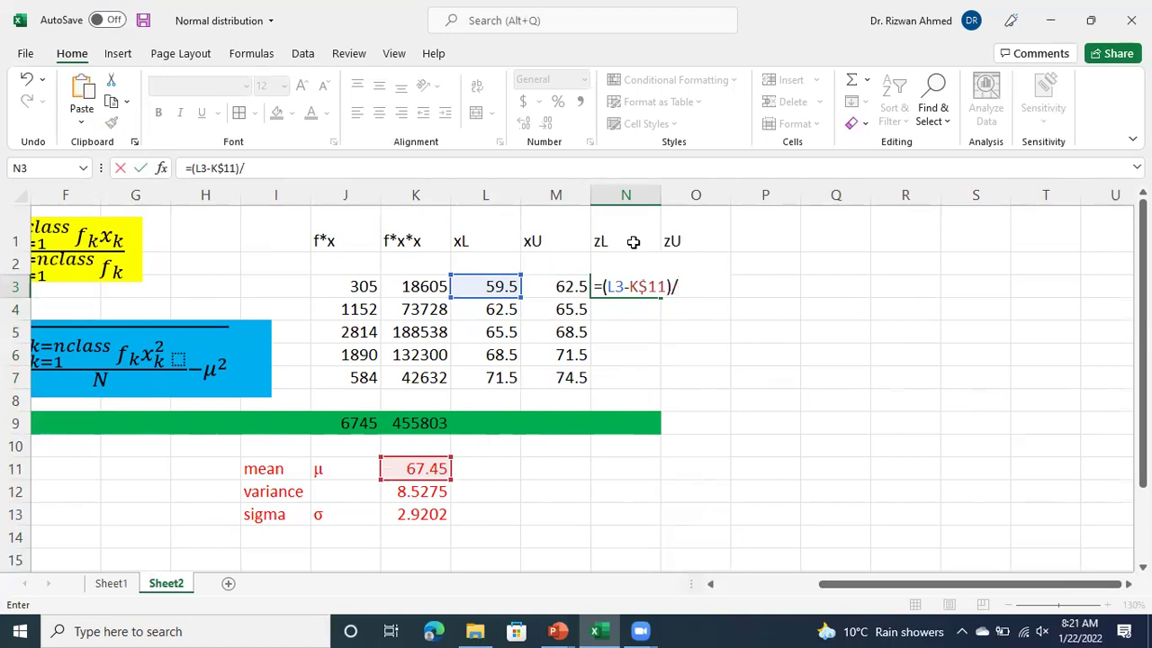
{"action": "type", "text": "k"}
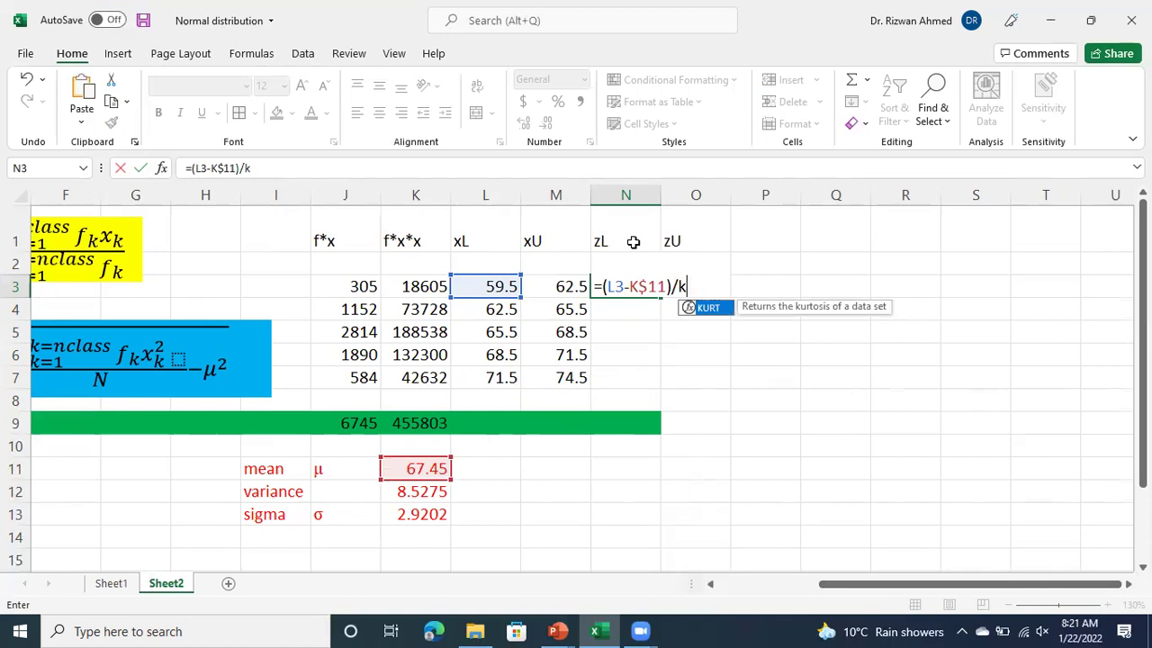
{"action": "type", "text": "$13"}
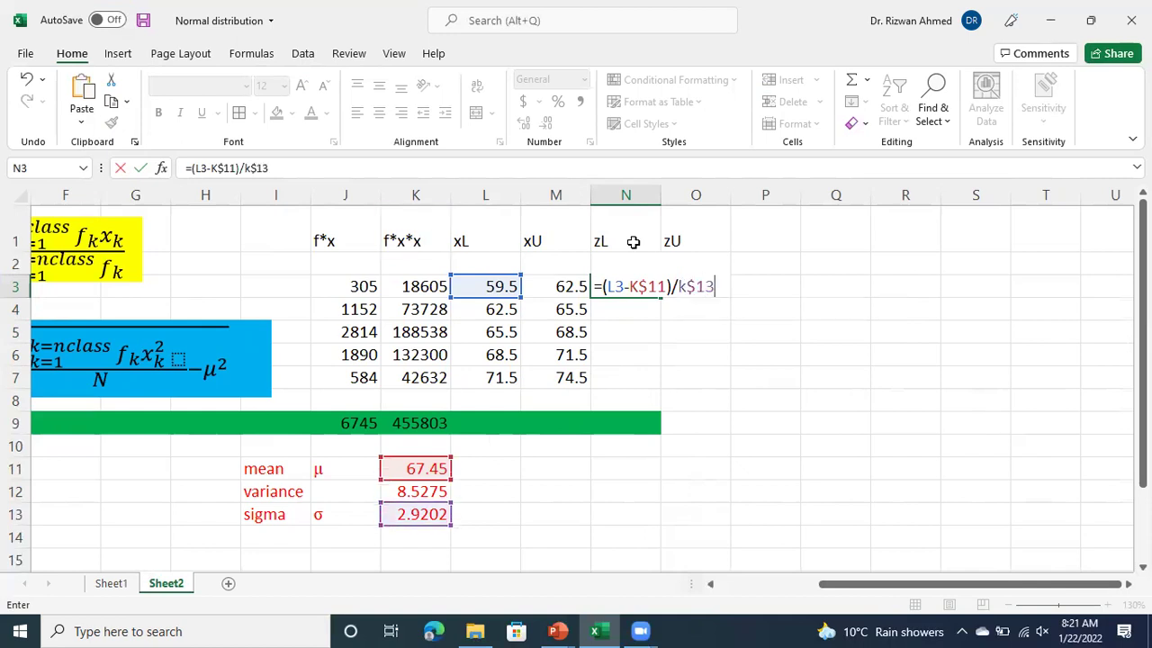
{"action": "key", "text": "Return"}
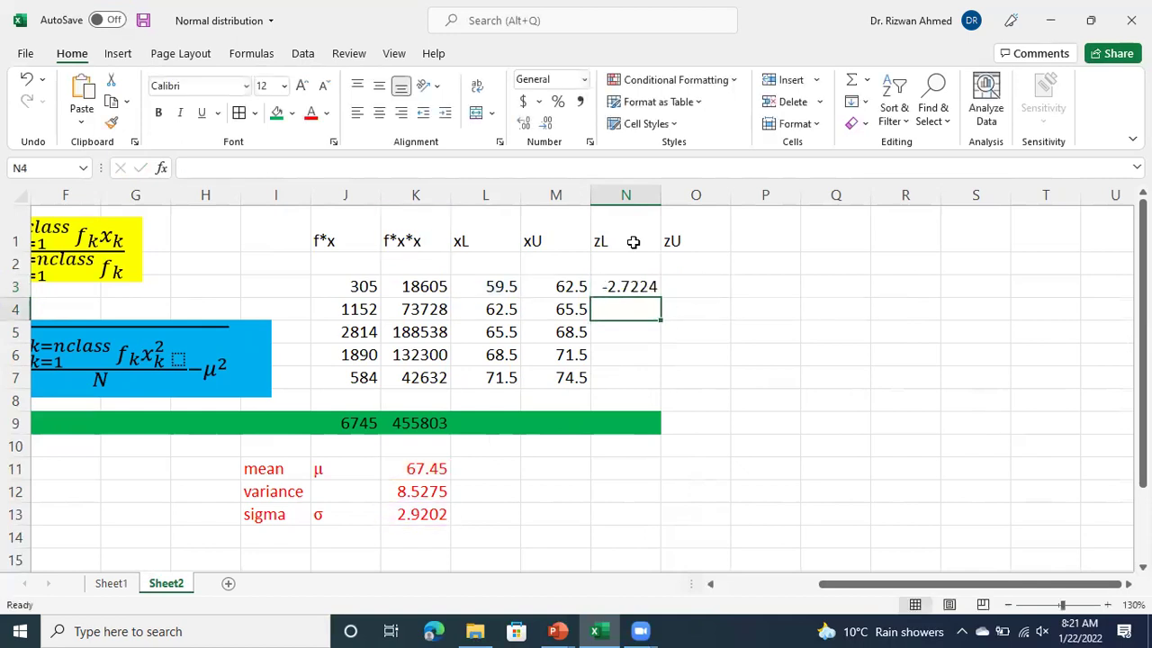
- Calculate the upper z-score in O3 from xU, the mean and sigma with =(M3-K$11)/K$13
{"action": "left_click", "coordinate": [694, 286]}
{"action": "type", "text": "="}
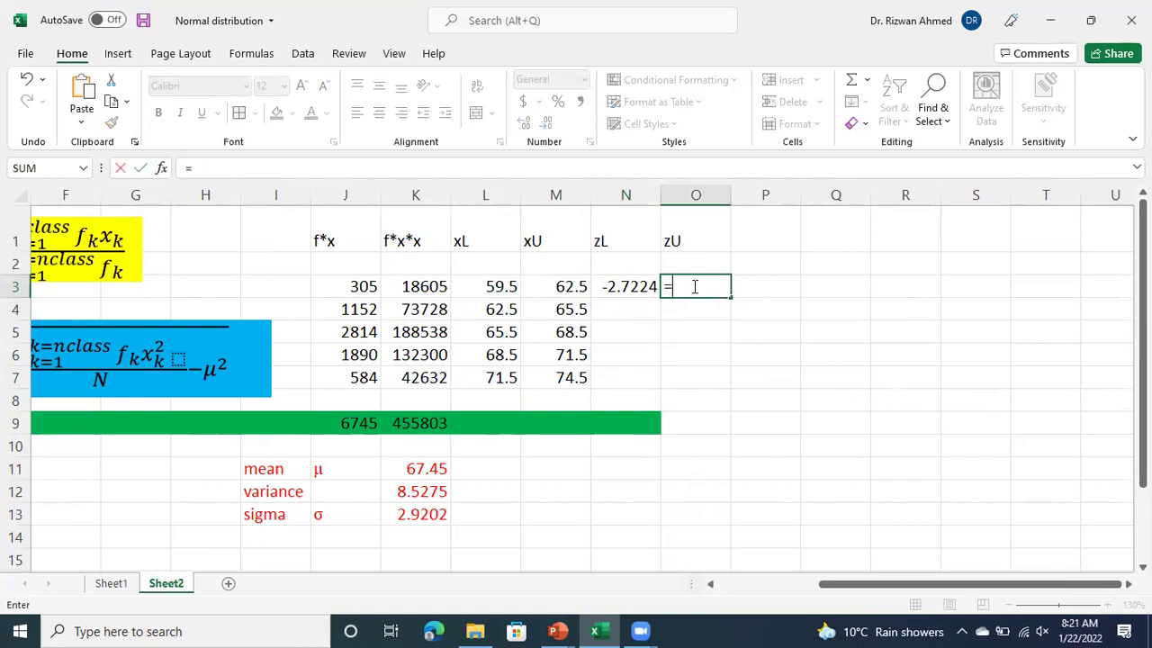
{"action": "type", "text": "("}
{"action": "key", "text": "Left"}
{"action": "key", "text": "Left"}
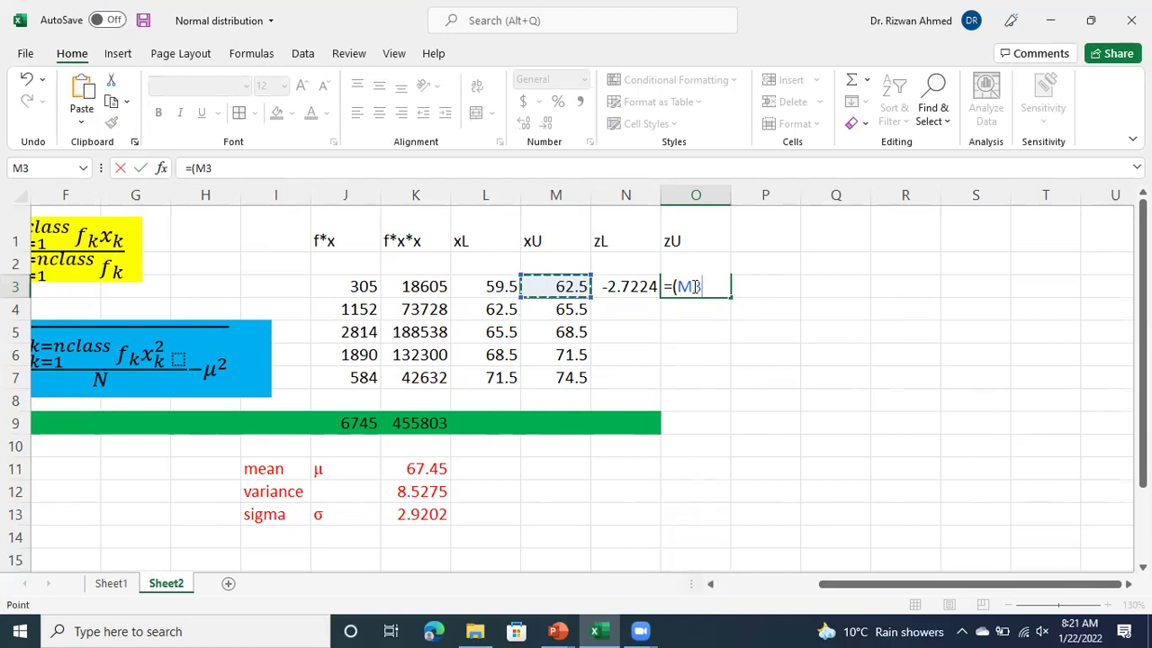
{"action": "type", "text": "-"}
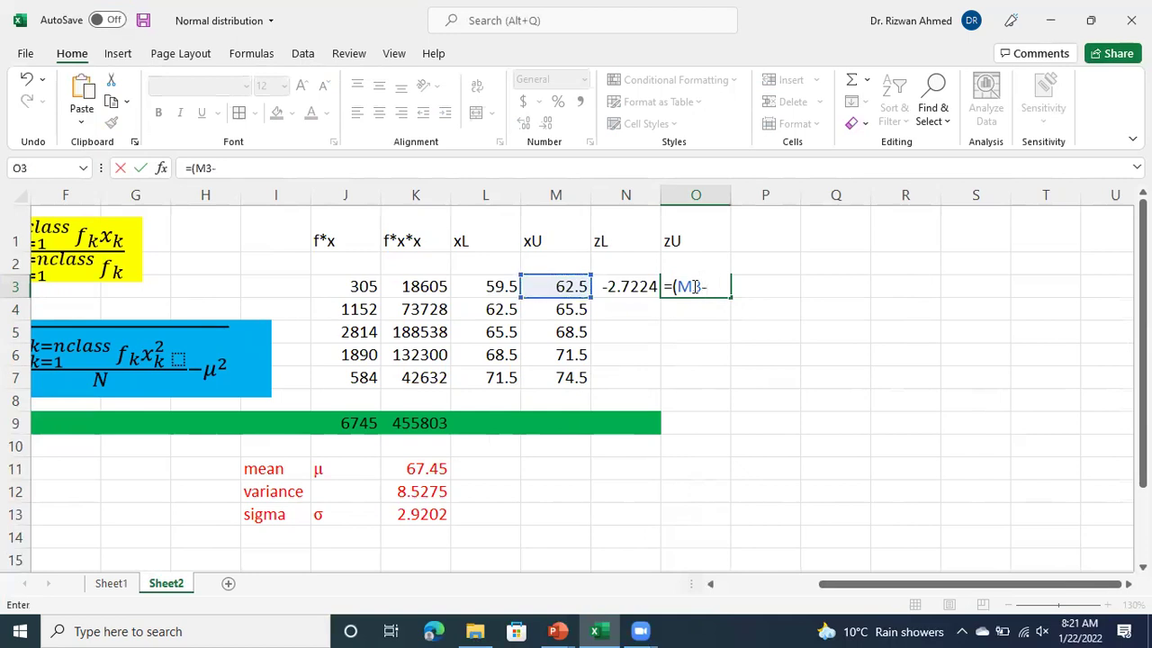
{"action": "type", "text": "k$9"}
{"action": "key", "text": "BackSpace"}
{"action": "type", "text": "11)/k$"}
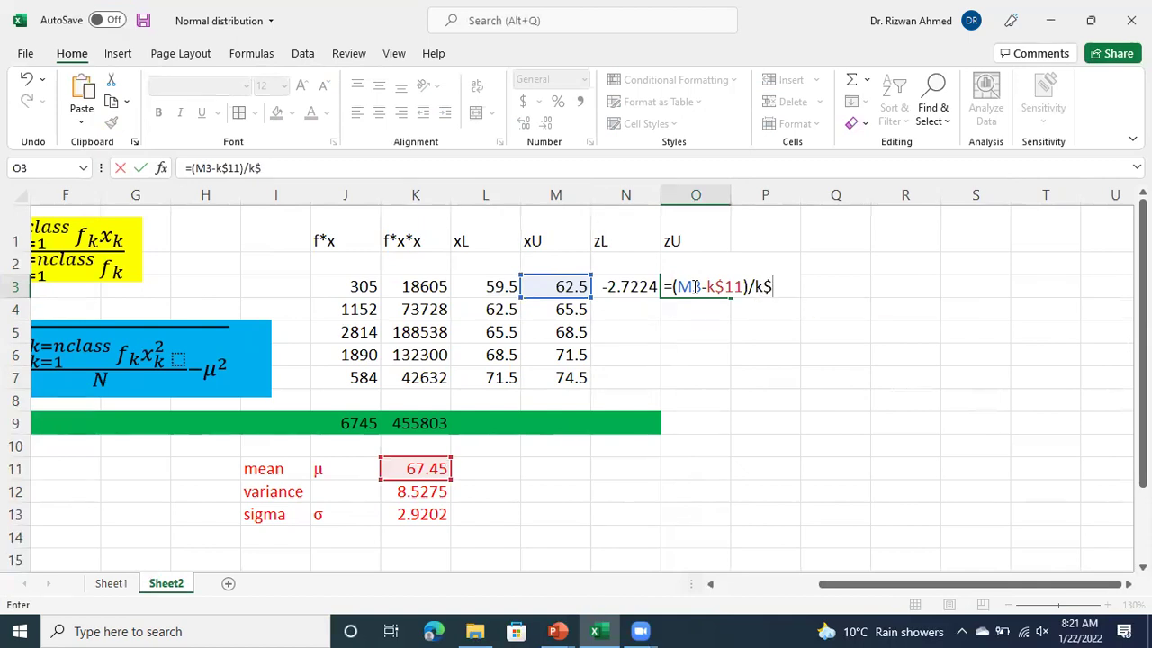
{"action": "type", "text": "13"}
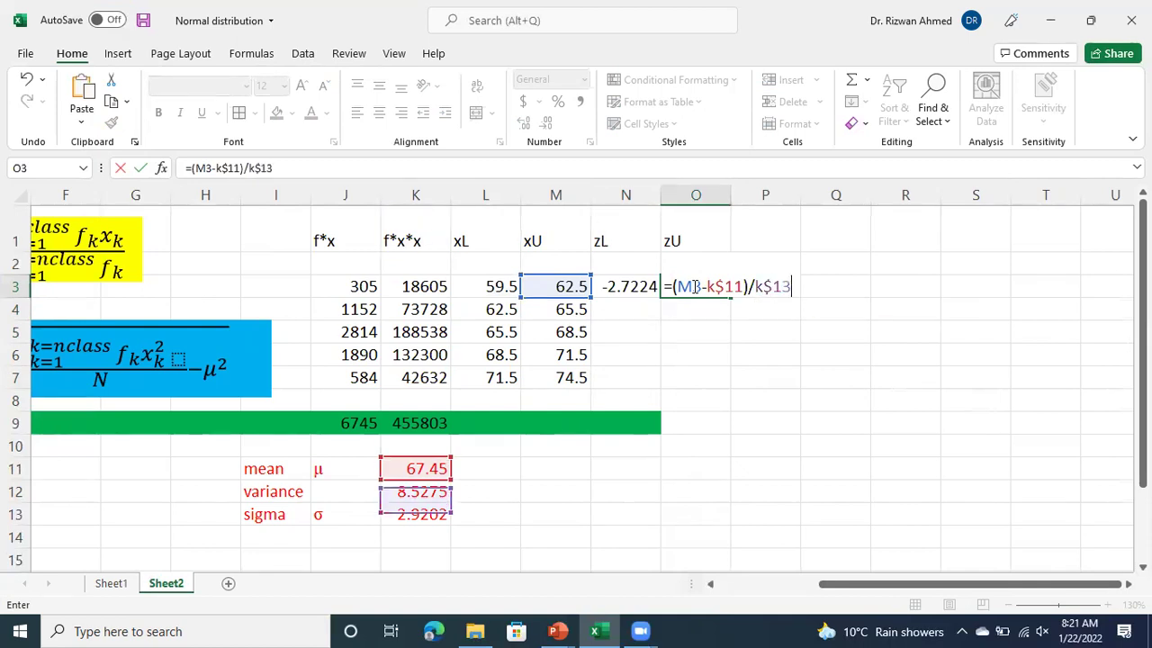
{"action": "key", "text": "Return"}
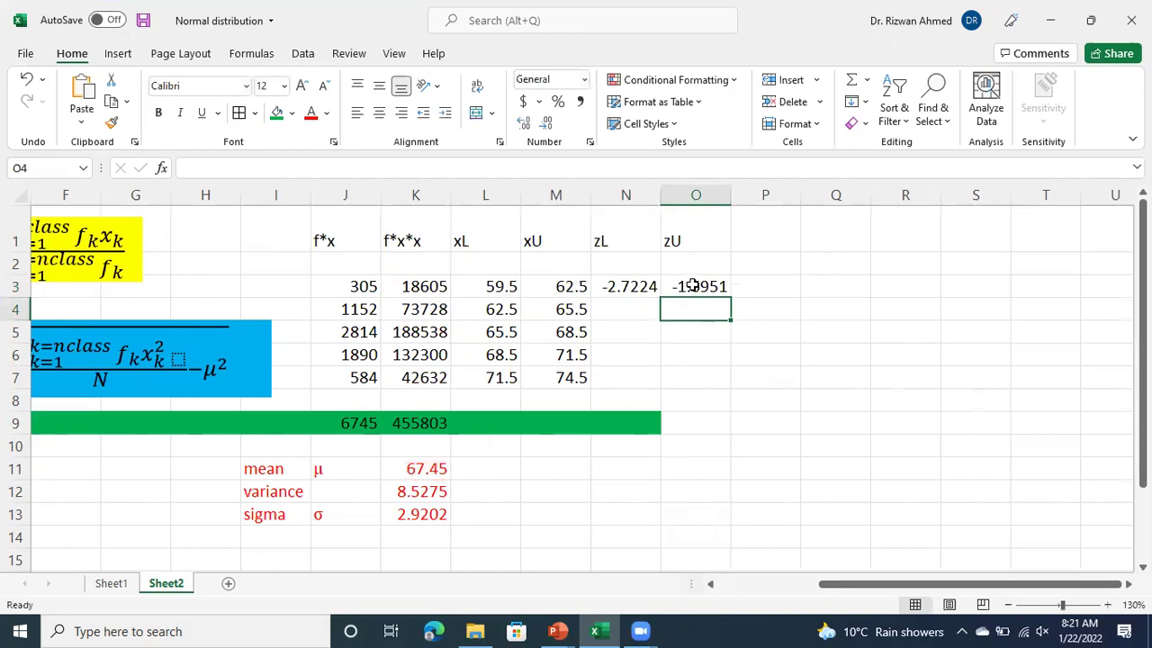
- Fill the zL and zU formulas in N3:O3 down to row 7
{"action": "left_click", "coordinate": [621, 285]}
{"action": "left_click", "coordinate": [734, 325]}
{"action": "left_click_drag", "start_coordinate": [644, 288], "coordinate": [723, 378]}
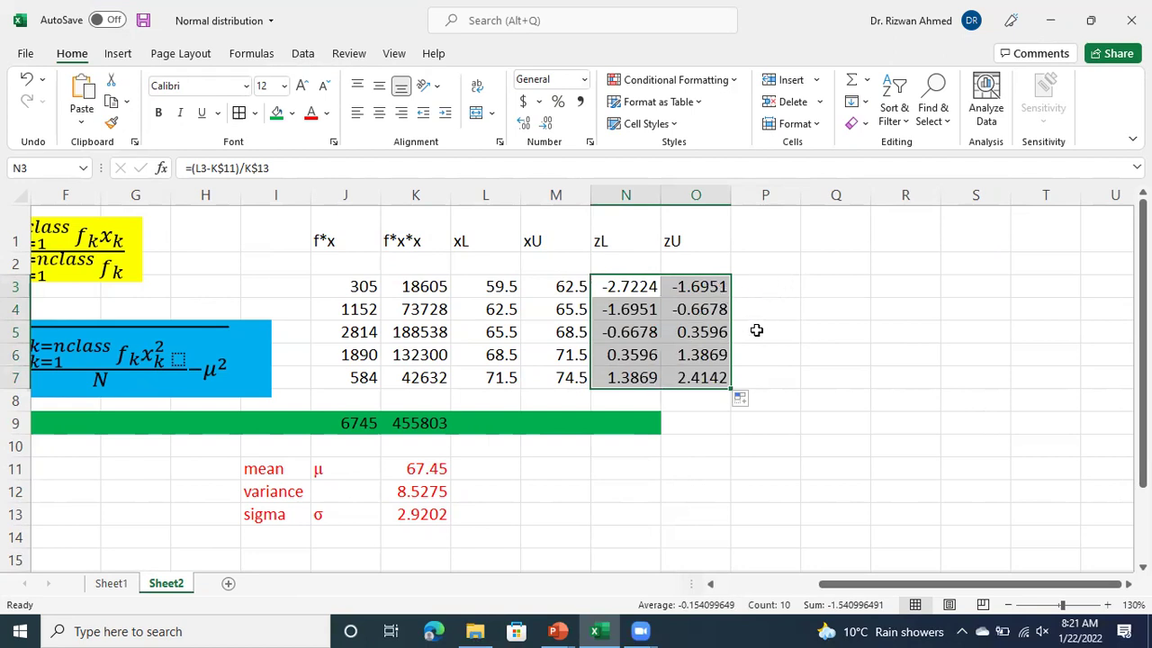
- Add the column heading "Probability" in P1 and widen column P to fit it
{"action": "left_click", "coordinate": [776, 232]}
{"action": "type", "text": "PR"}
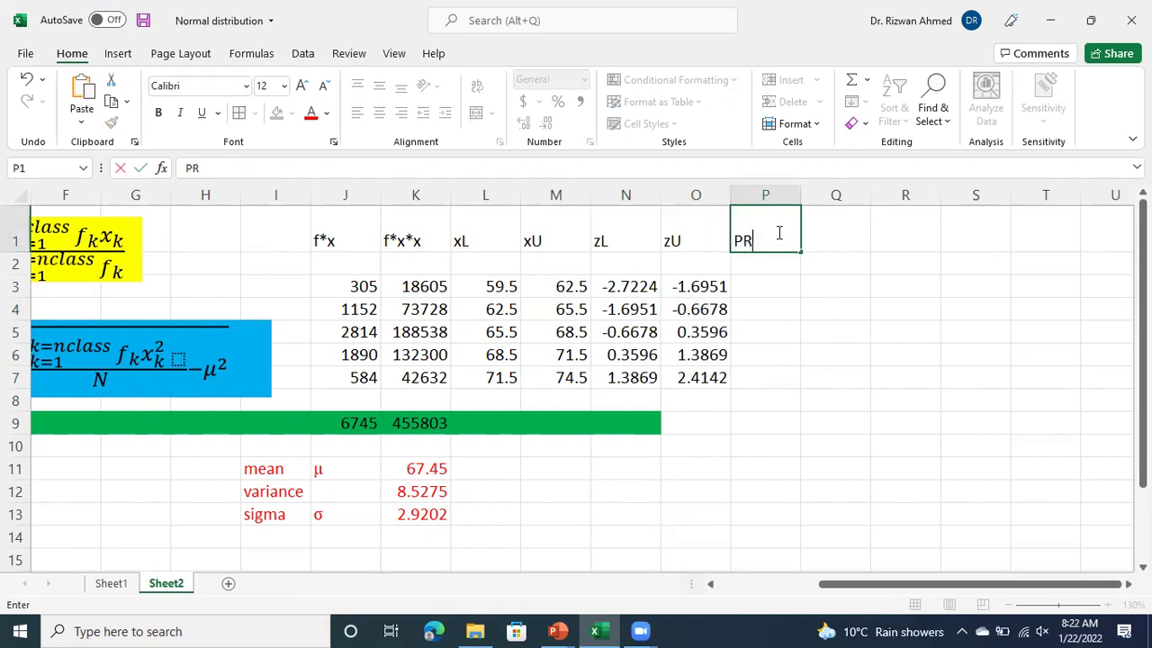
{"action": "key", "text": "BackSpace"}
{"action": "type", "text": "robabiltiiy"}
{"action": "key", "text": "BackSpace"}
{"action": "type", "text": "ity"}
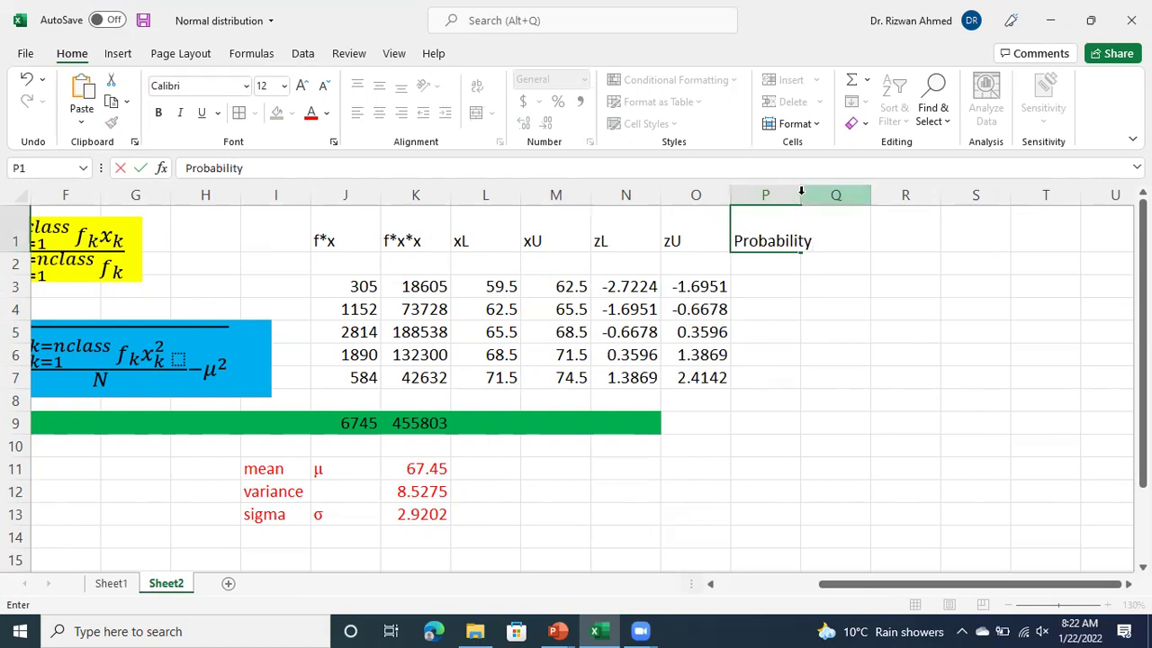
{"action": "key", "text": "Return"}
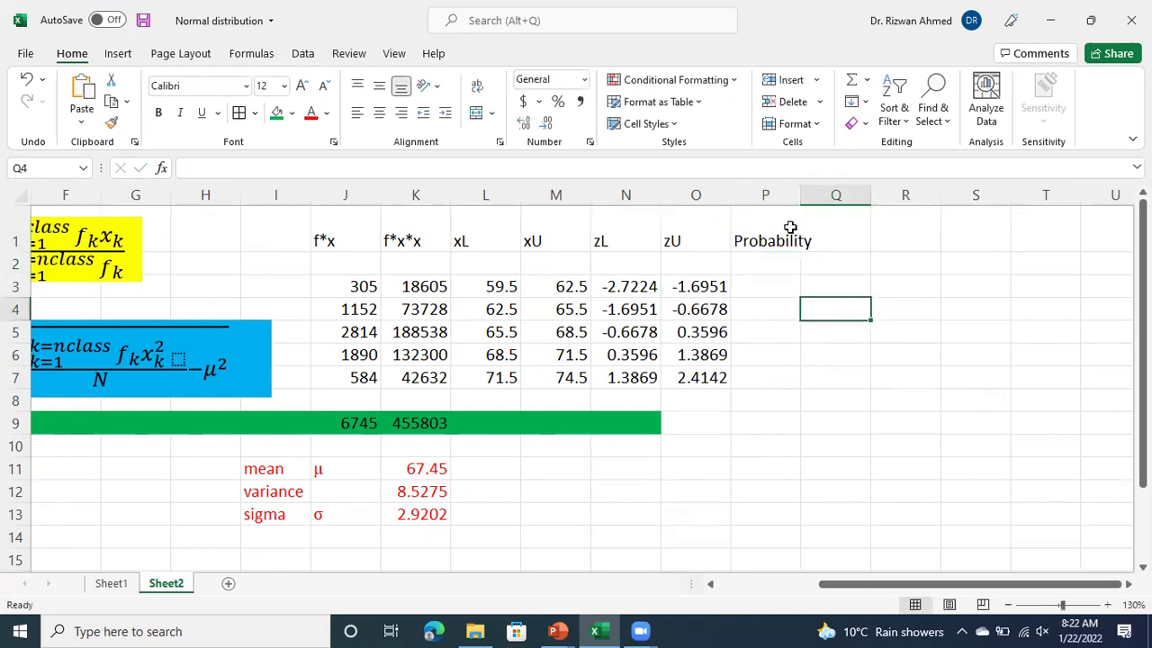
{"action": "left_click", "coordinate": [767, 194]}
{"action": "left_click_drag", "start_coordinate": [800, 195], "coordinate": [834, 195]}
{"action": "left_click", "coordinate": [898, 347]}
- Calculate the first class probability in P3 from zU and zL with =NORM.S.DIST(O3,TRUE)-NORM.S.DIST(N3,TRUE)
{"action": "left_click", "coordinate": [767, 287]}
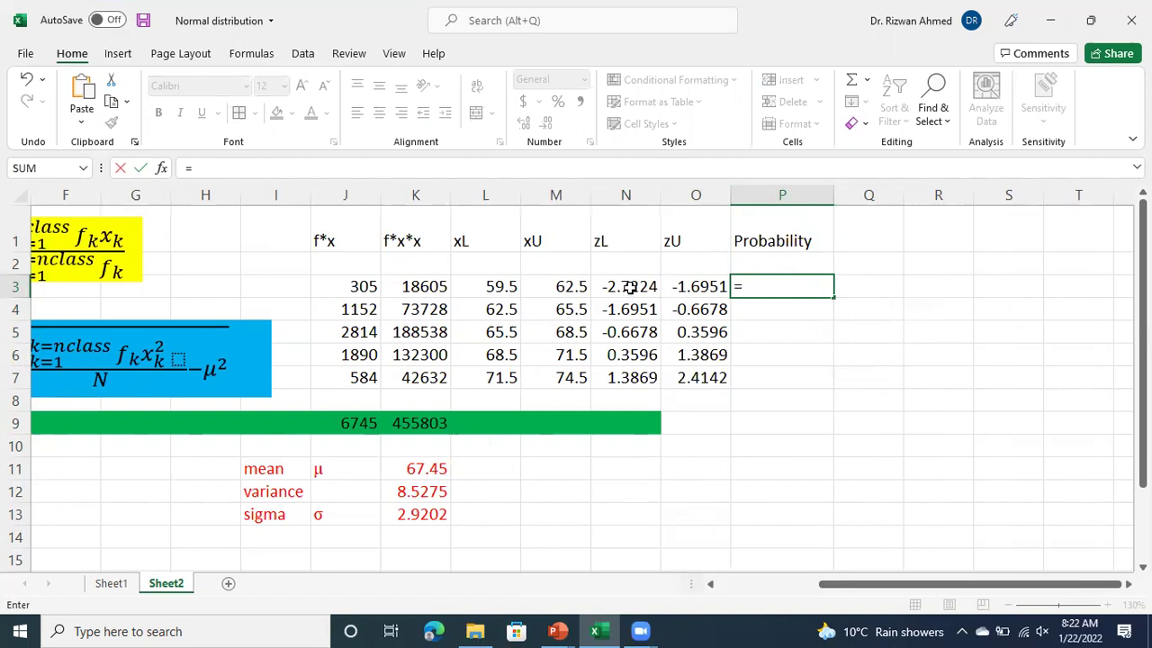
{"action": "type", "text": "norm"}
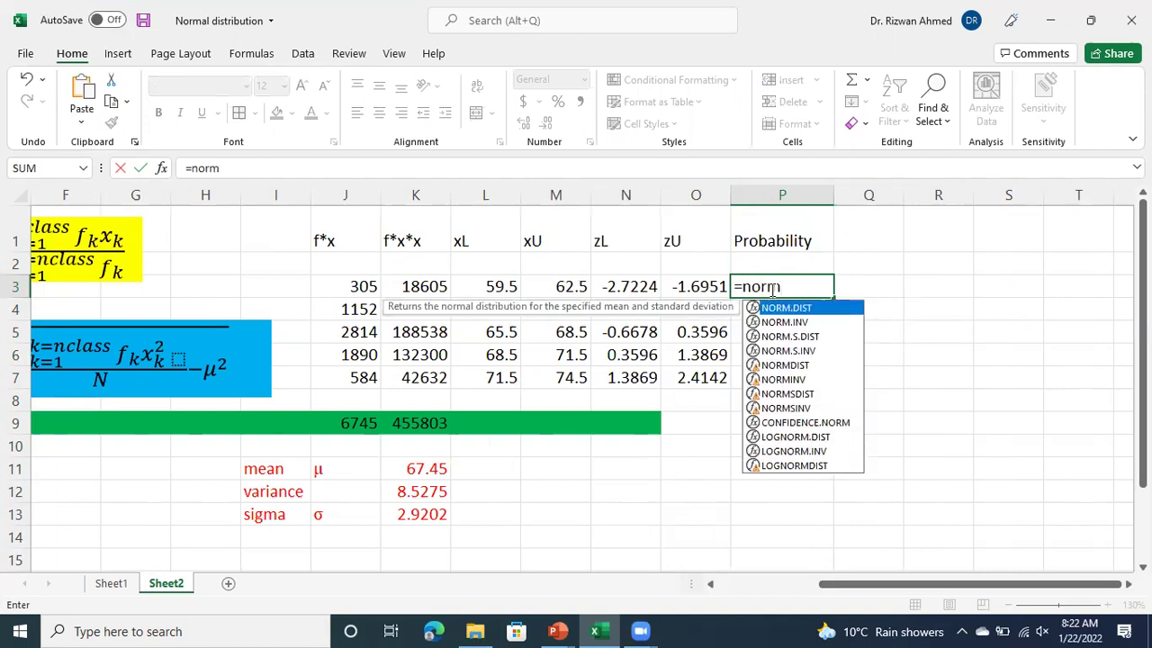
{"action": "type", "text": "."}
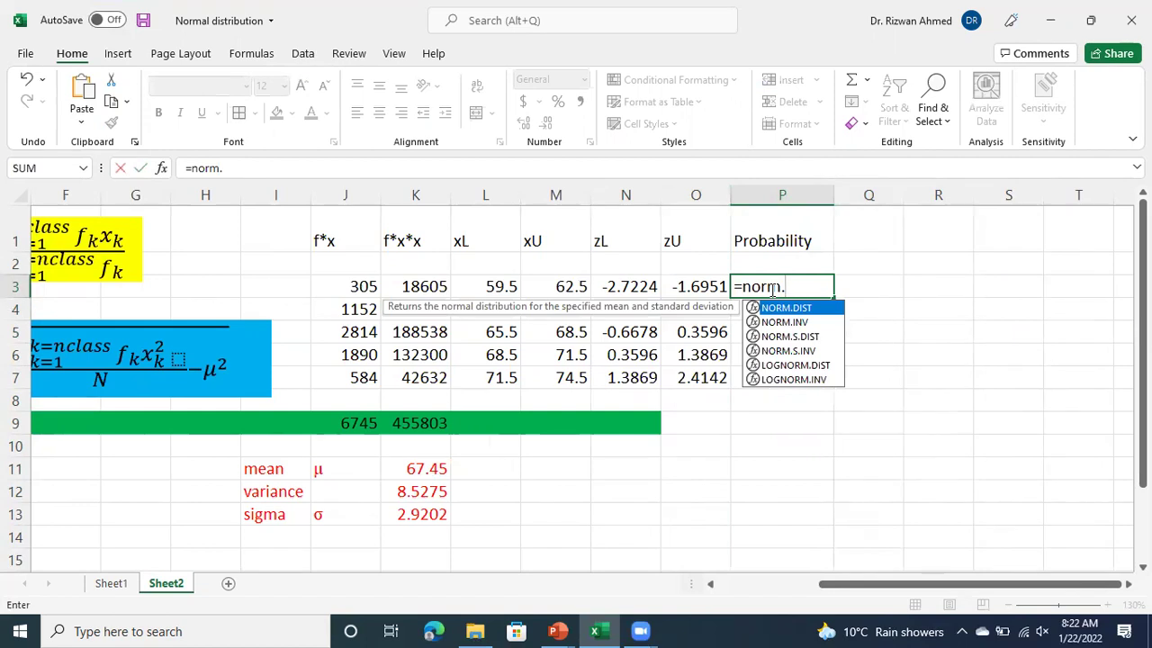
{"action": "type", "text": "s.dist("}
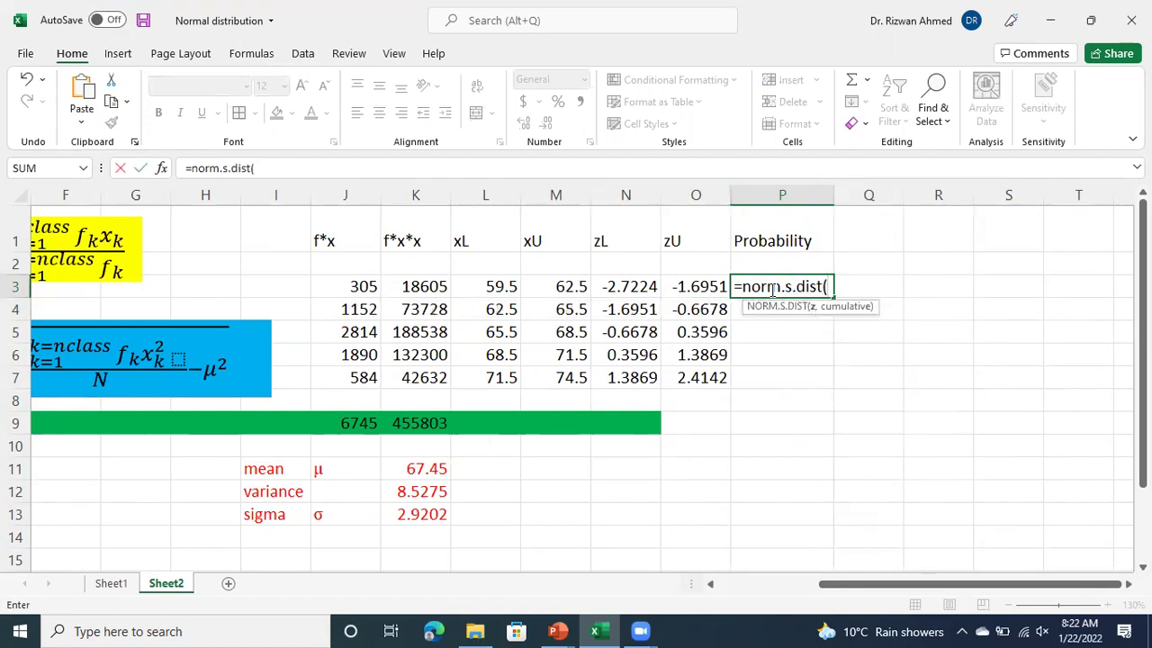
{"action": "key", "text": "Left"}
{"action": "type", "text": ","}
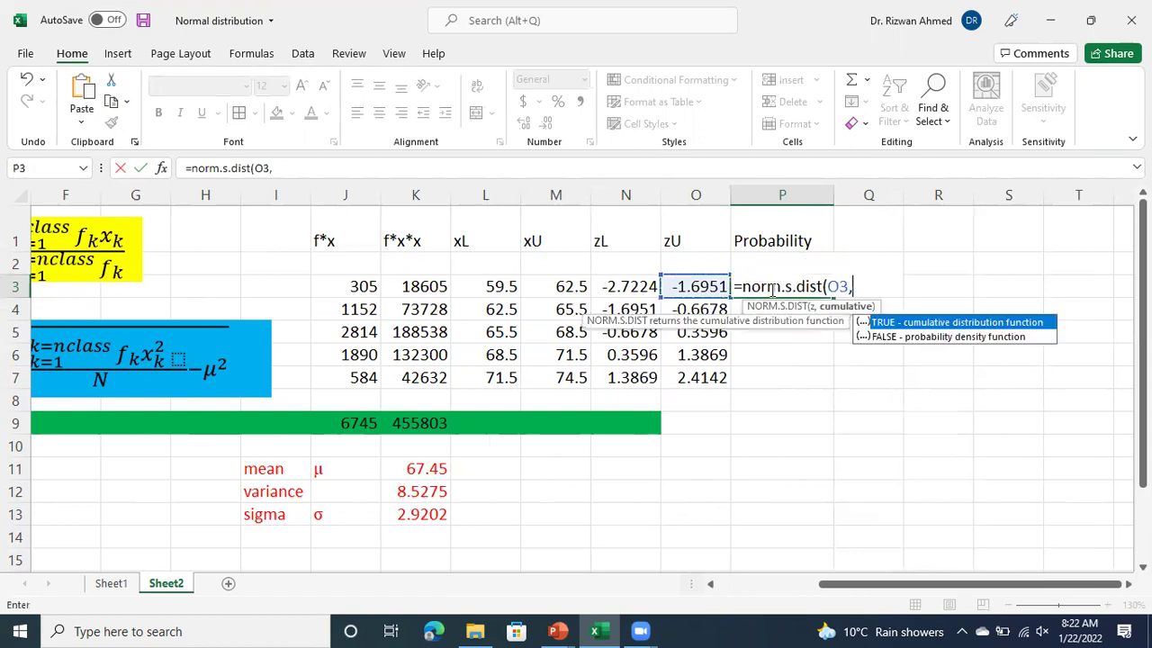
{"action": "type", "text": "true)"}
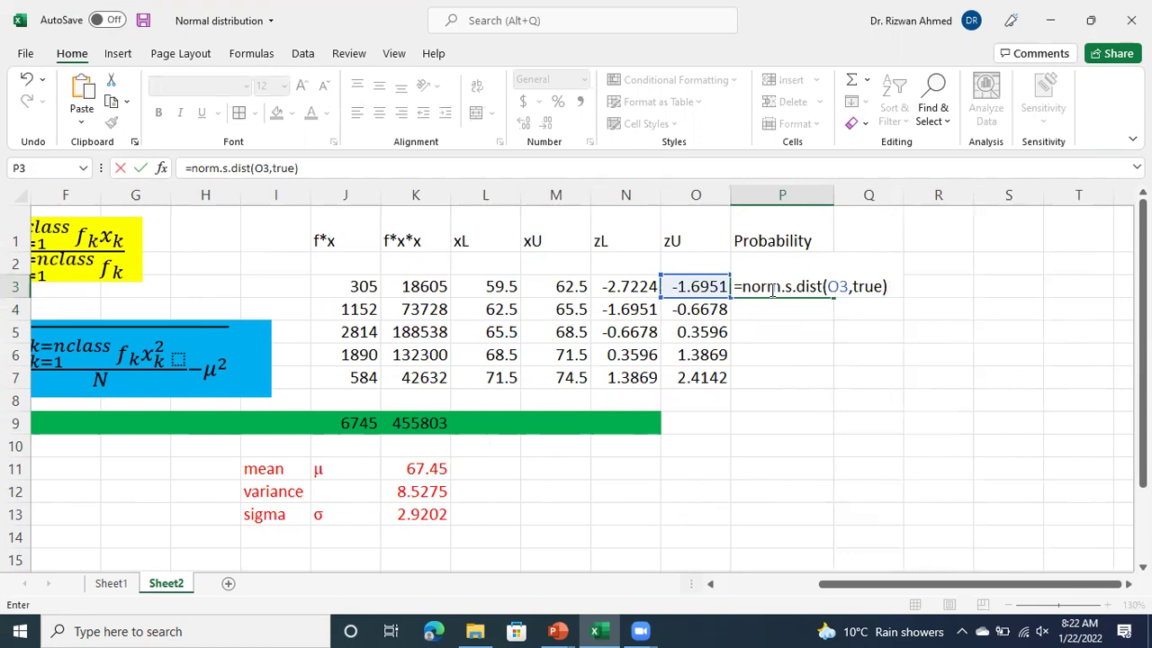
{"action": "type", "text": "-norm"}
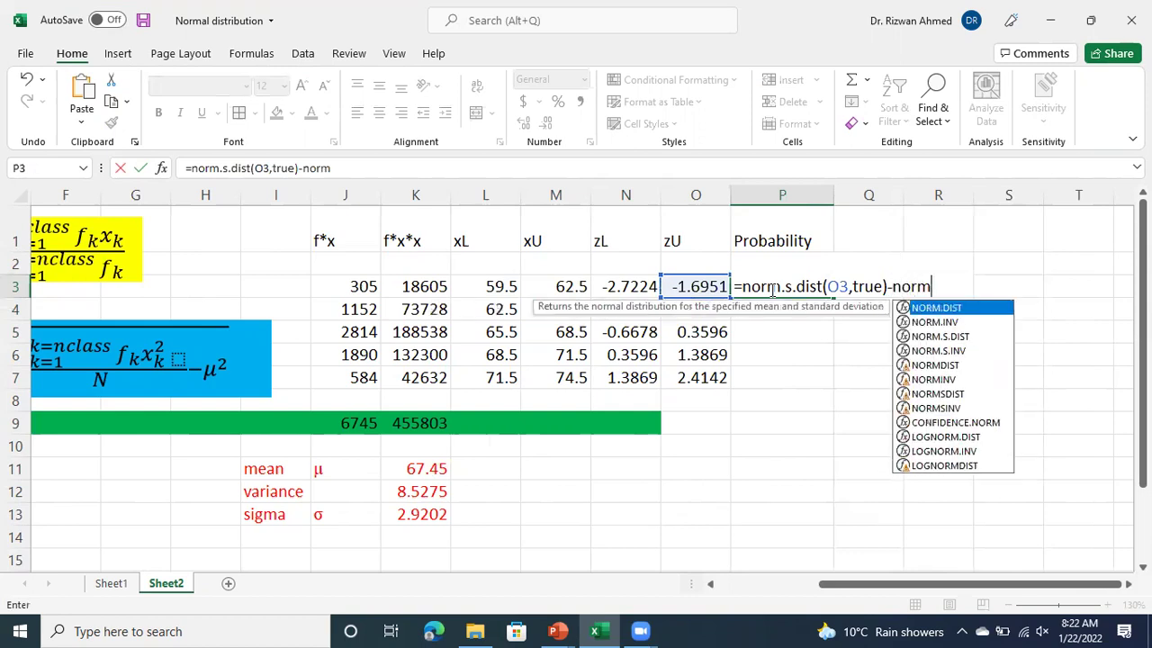
{"action": "type", "text": ".s."}
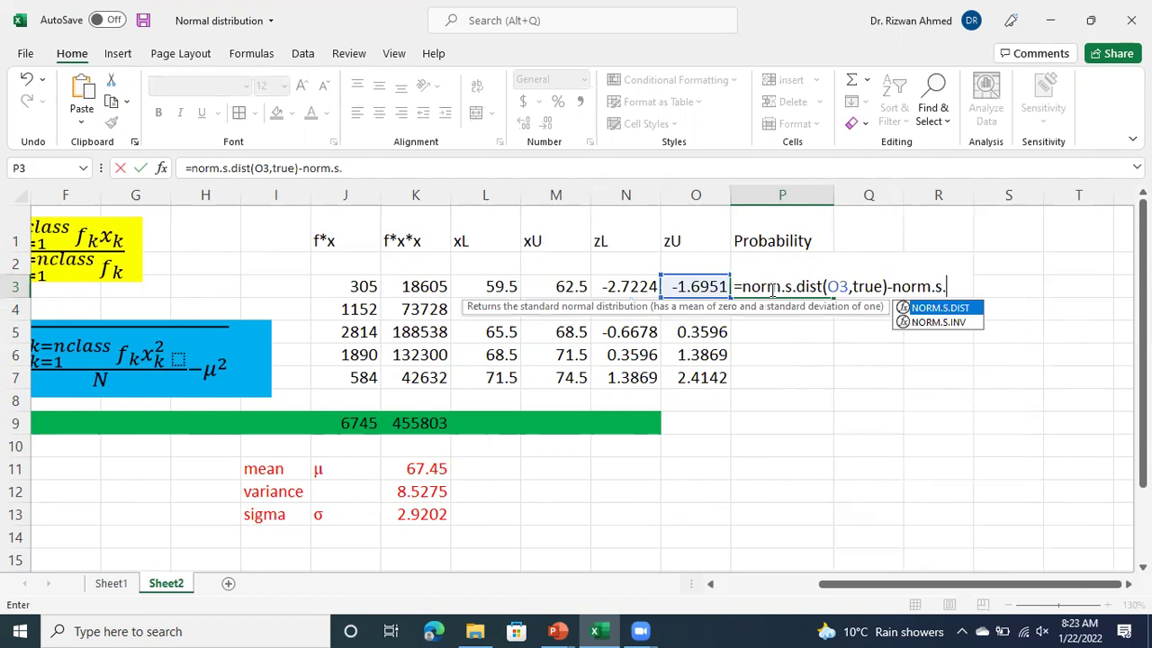
{"action": "type", "text": "dist("}
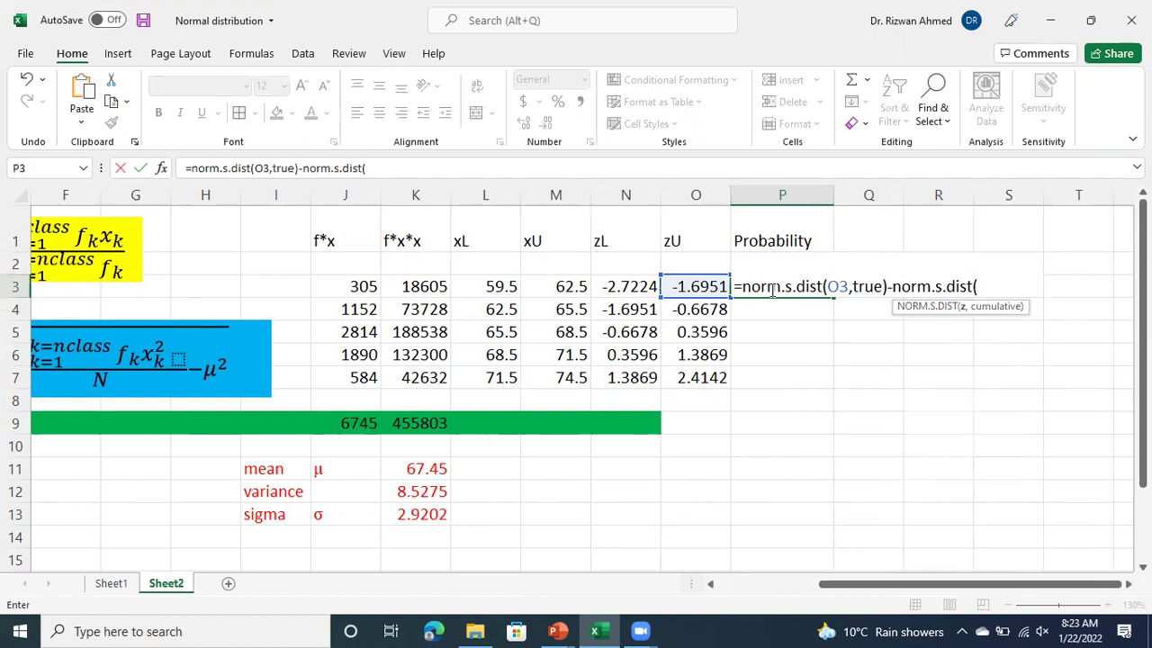
{"action": "type", "text": "n3"}
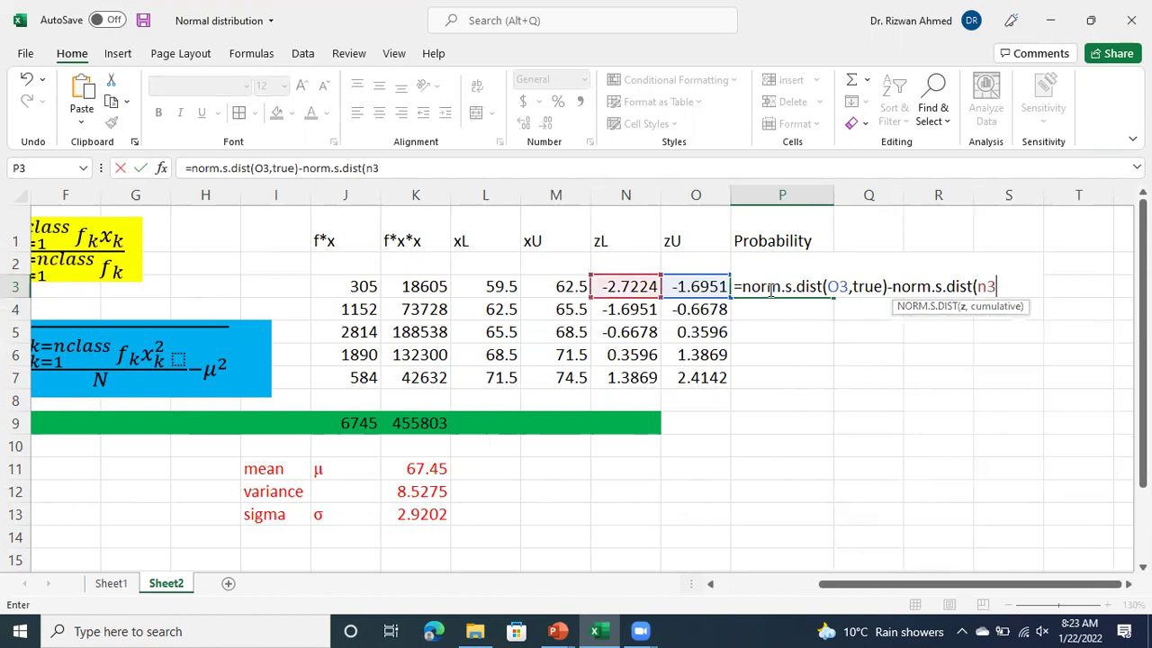
{"action": "type", "text": ",t"}
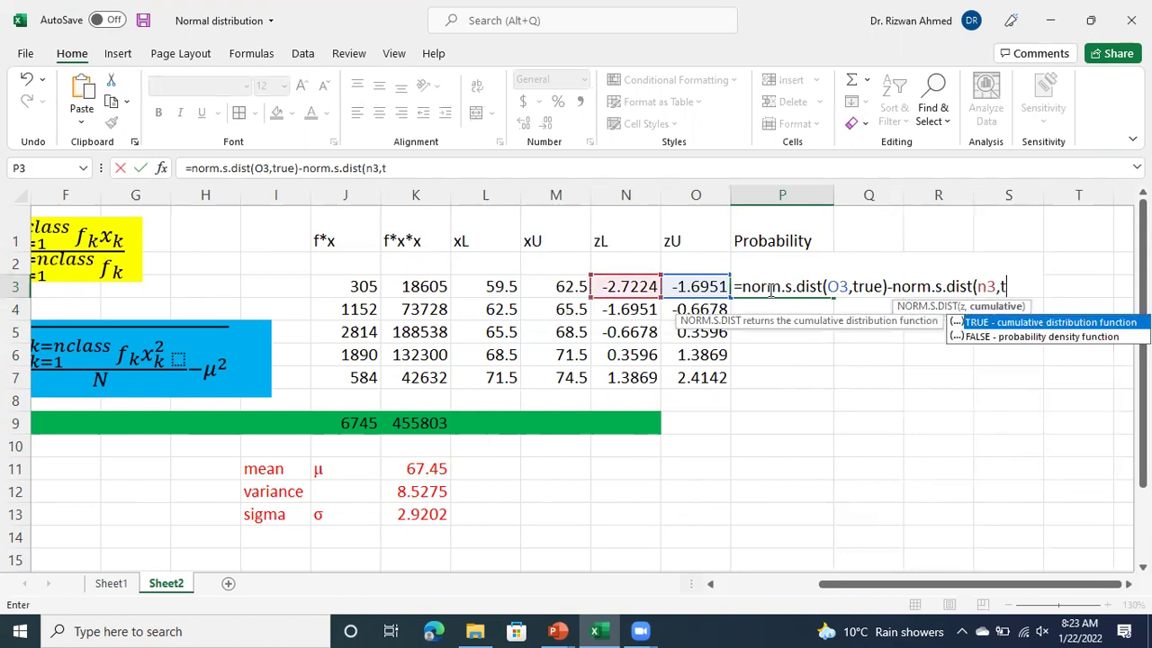
{"action": "type", "text": "rue"}
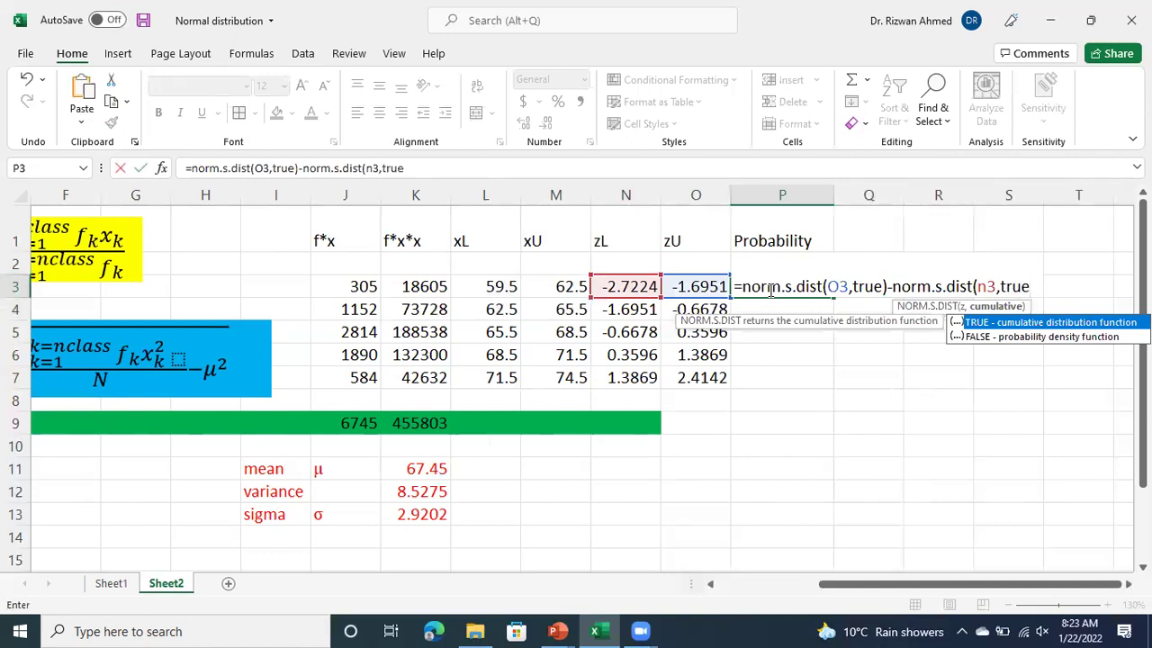
{"action": "type", "text": ")"}
{"action": "key", "text": "Return"}
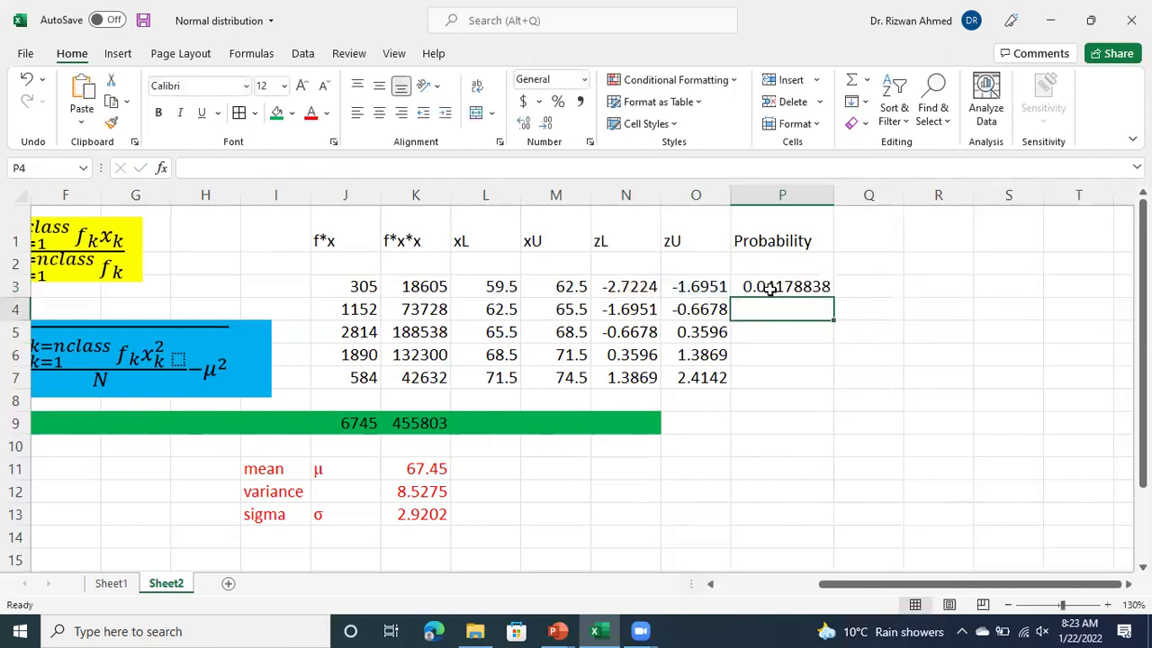
- Fill the probability formula in P3 down to row 7
{"action": "left_click", "coordinate": [784, 281]}
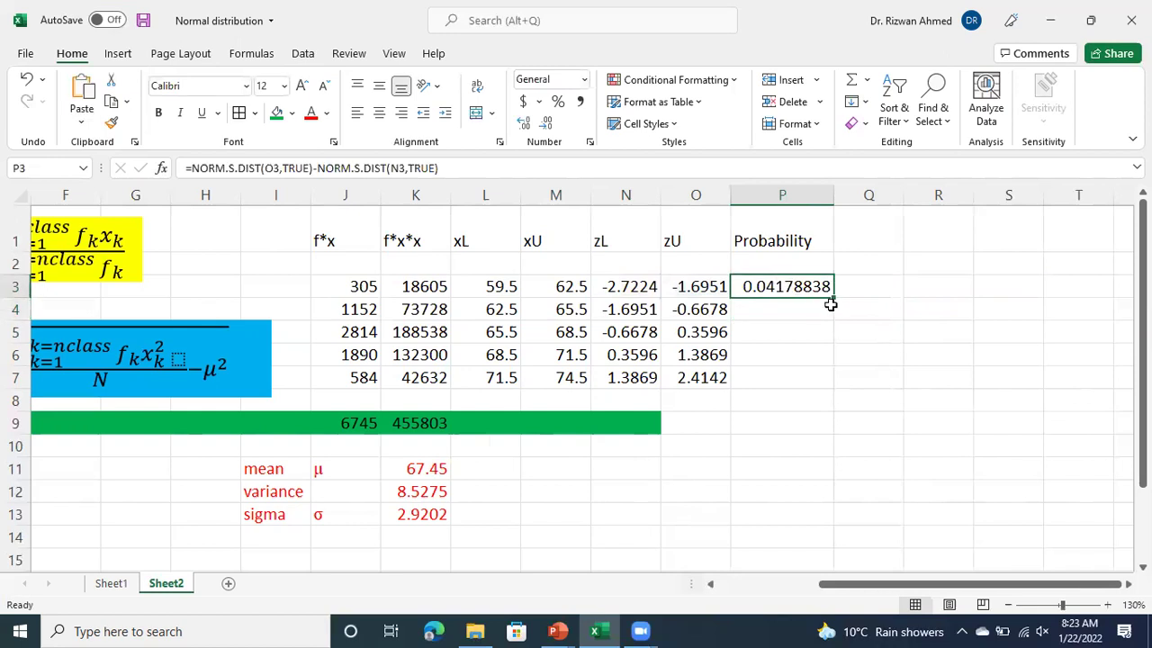
{"action": "left_click_drag", "start_coordinate": [834, 297], "coordinate": [818, 386]}
{"action": "left_click", "coordinate": [907, 350]}
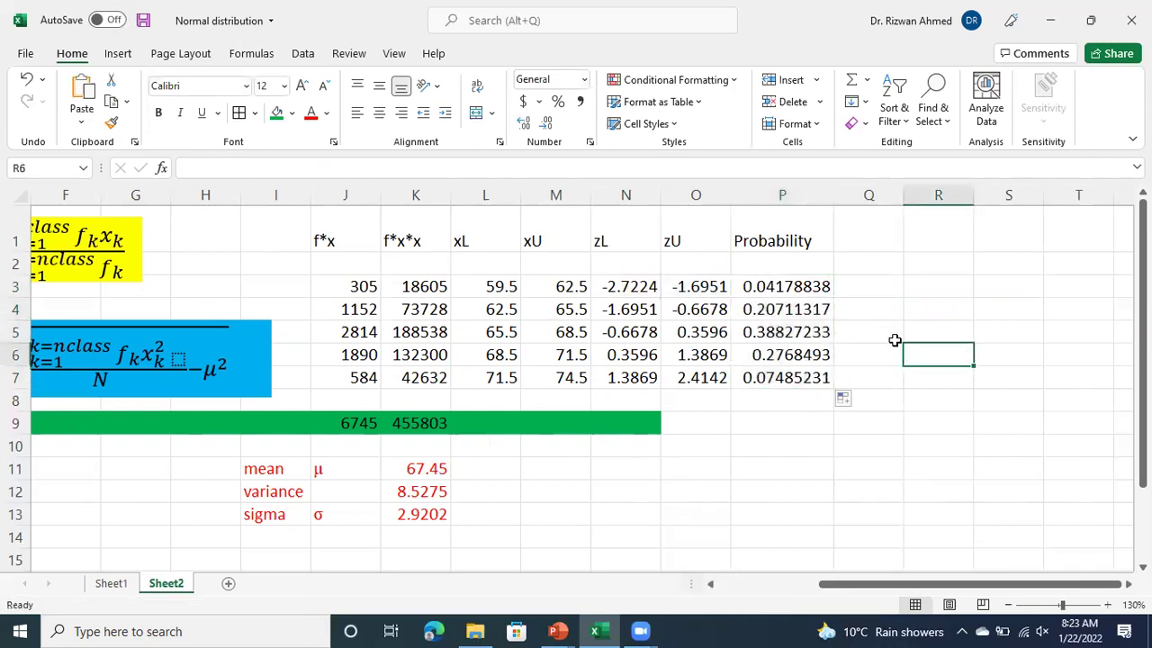
- Add the column heading "fe" in Q1
{"action": "left_click", "coordinate": [874, 238]}
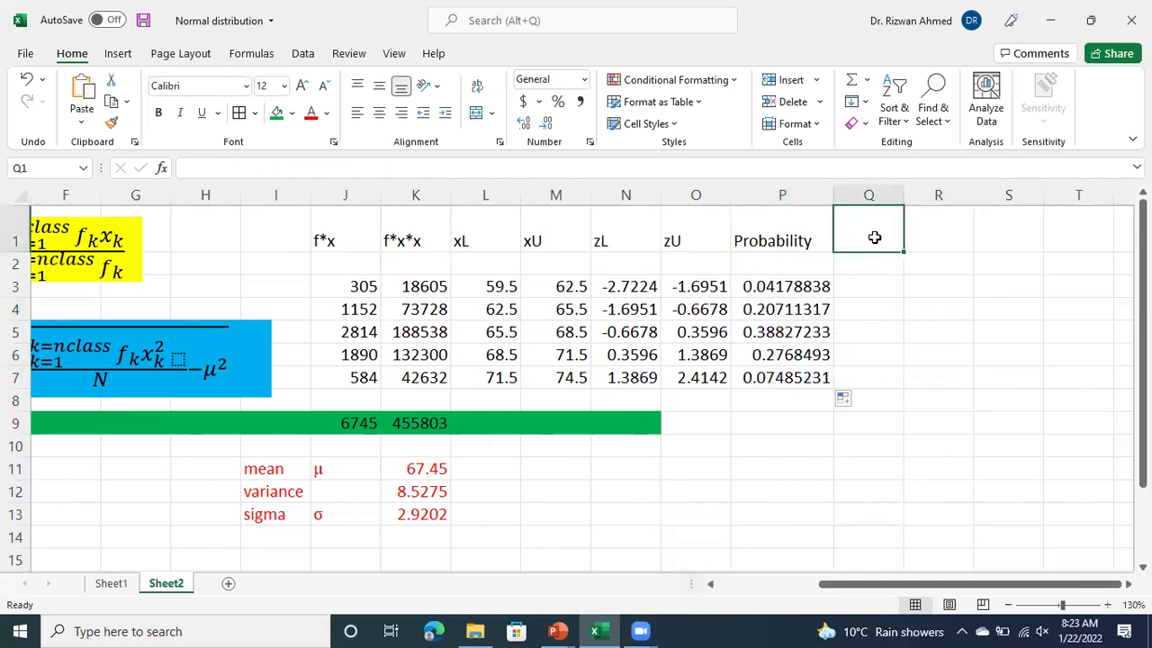
{"action": "type", "text": "f"}
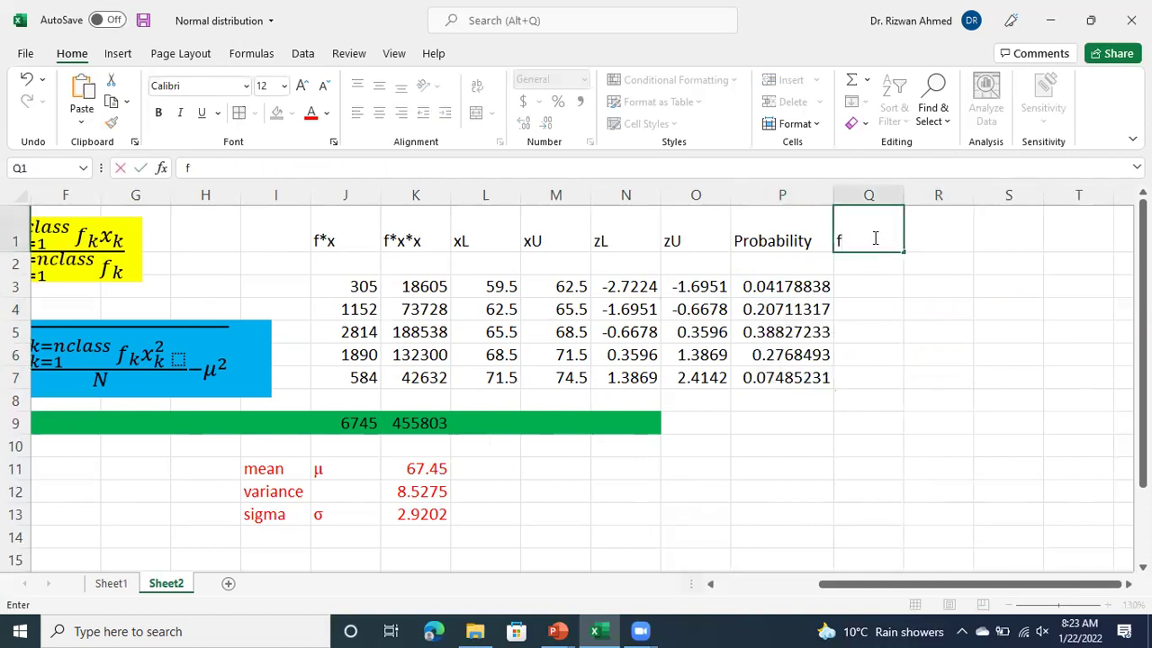
{"action": "type", "text": "th"}
{"action": "key", "text": "BackSpace"}
{"action": "key", "text": "BackSpace"}
{"action": "type", "text": "e"}
{"action": "key", "text": "Return"}
- Calculate the expected frequency in Q3 from the probability and the total frequency with =P3*C$9
{"action": "key", "text": "Down"}
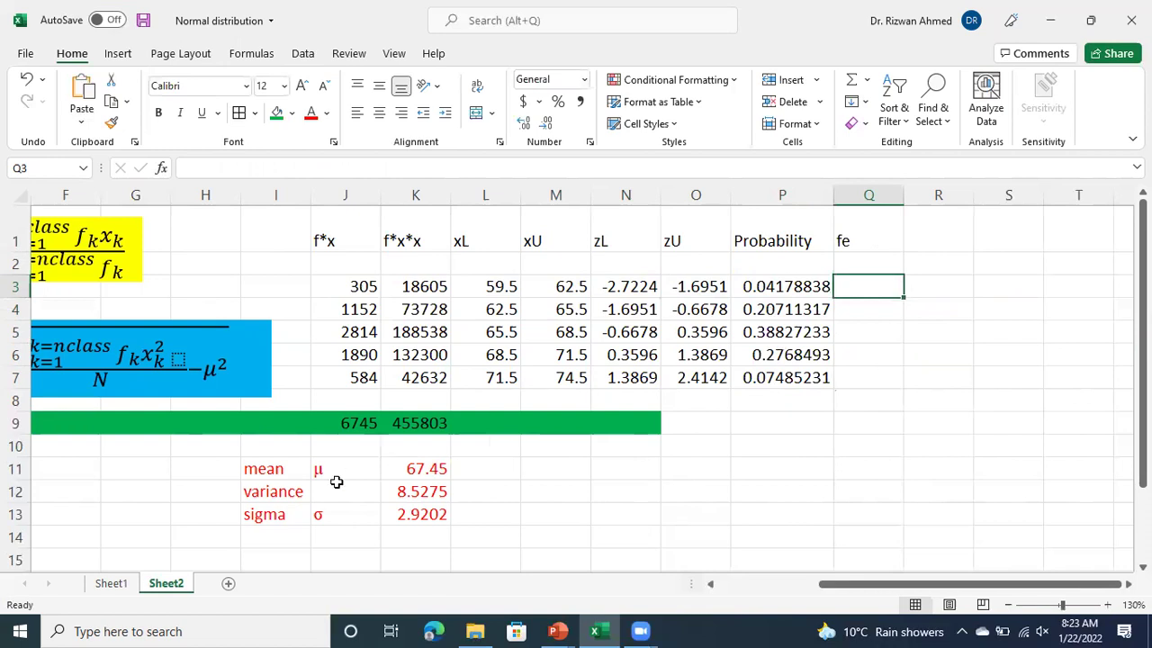
{"action": "left_click_drag", "start_coordinate": [256, 472], "coordinate": [423, 518]}
{"action": "left_click", "coordinate": [872, 285]}
{"action": "type", "text": "="}
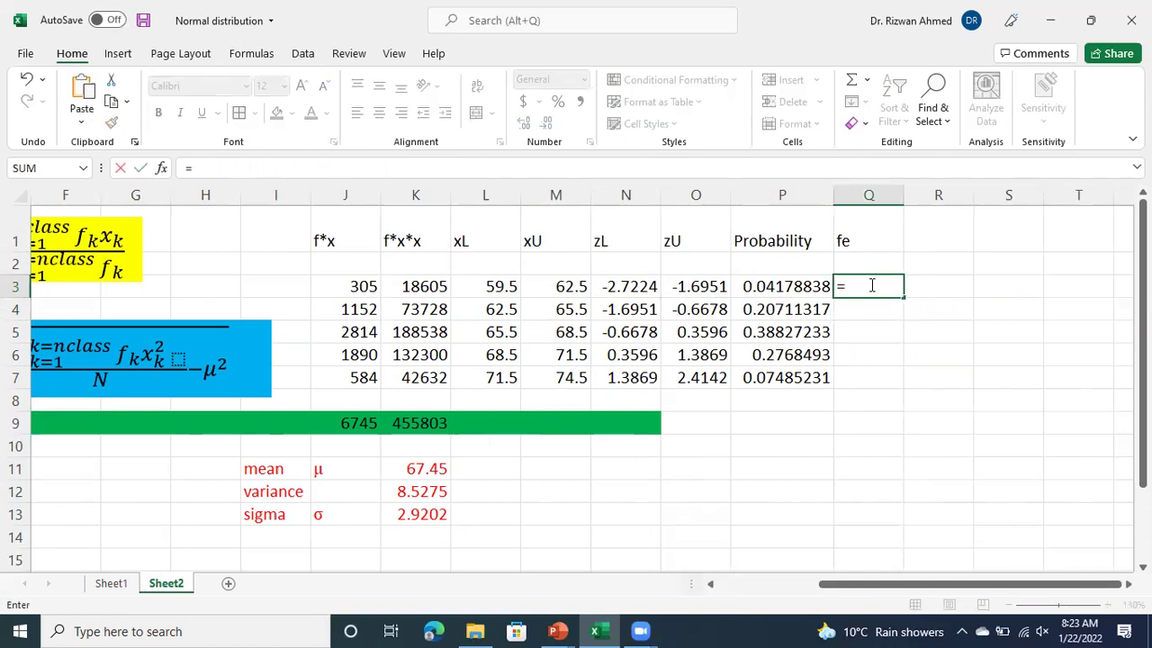
{"action": "key", "text": "Left"}
{"action": "type", "text": "*"}
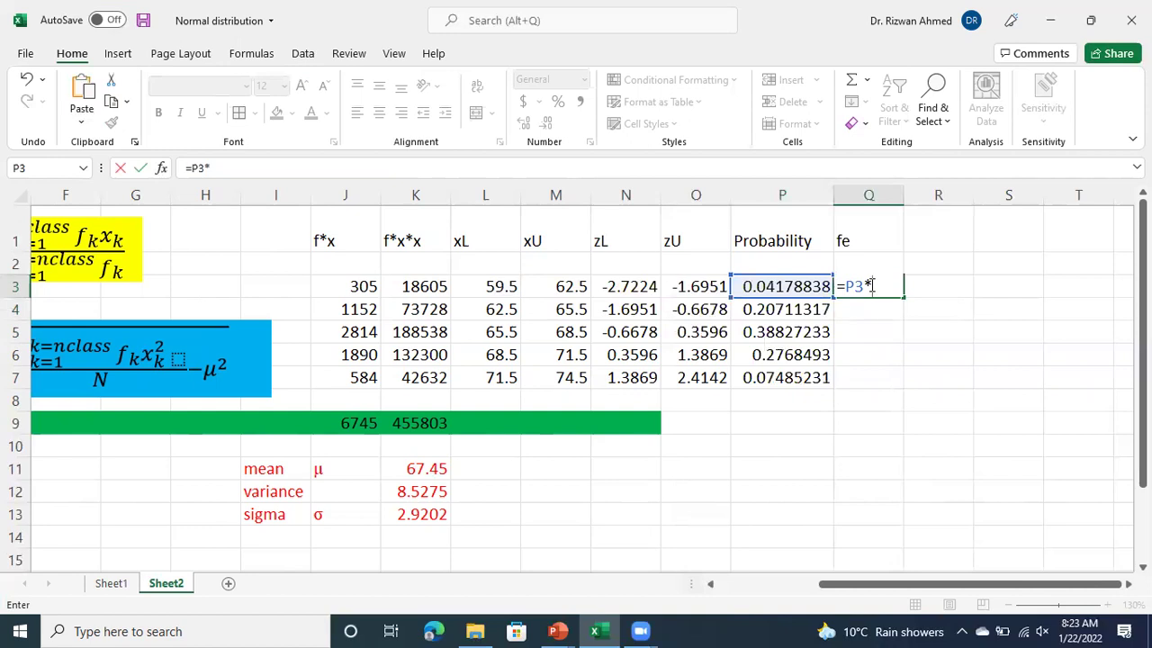
{"action": "key", "text": "Left"}
{"action": "key", "text": "Left"}
{"action": "key", "text": "Left"}
{"action": "key", "text": "Left"}
{"action": "key", "text": "Left"}
{"action": "key", "text": "Left"}
{"action": "key", "text": "Left"}
{"action": "key", "text": "Left"}
{"action": "key", "text": "Left"}
{"action": "key", "text": "Left"}
{"action": "key", "text": "Left"}
{"action": "key", "text": "Left"}
{"action": "key", "text": "Left"}
{"action": "key", "text": "Left"}
{"action": "key", "text": "Left"}
{"action": "key", "text": "Left"}
{"action": "key", "text": "Down"}
{"action": "key", "text": "Down"}
{"action": "key", "text": "Down"}
{"action": "key", "text": "Down"}
{"action": "key", "text": "Down"}
{"action": "key", "text": "Down"}
{"action": "key", "text": "Right"}
{"action": "key", "text": "Right"}
{"action": "key", "text": "Right"}
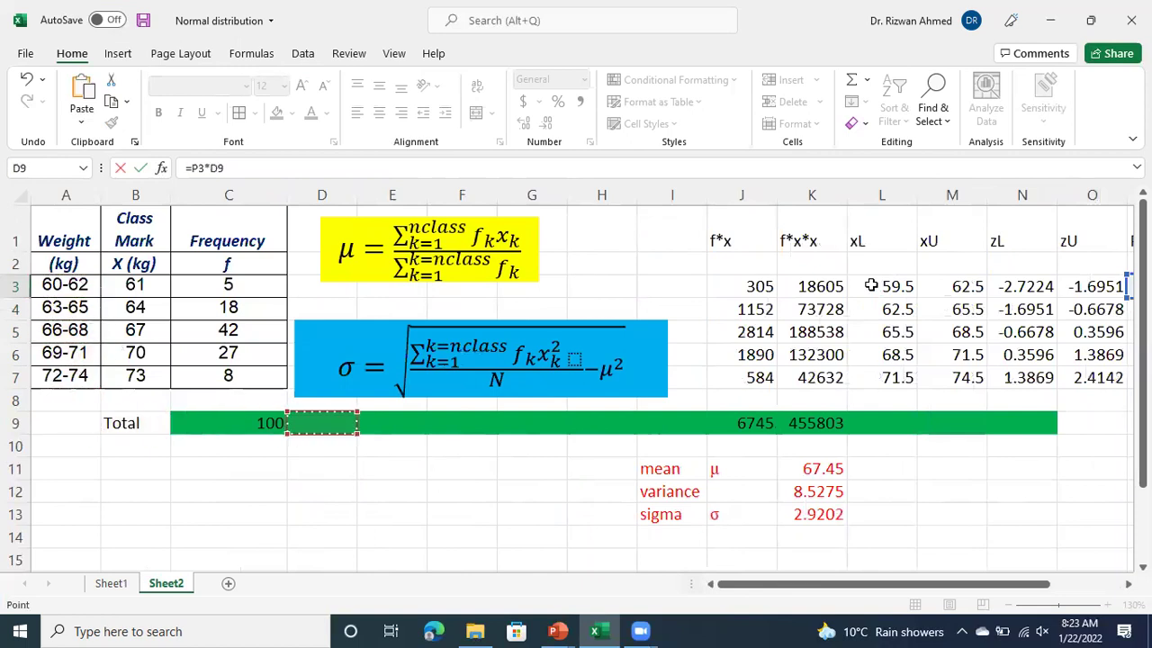
{"action": "key", "text": "Left"}
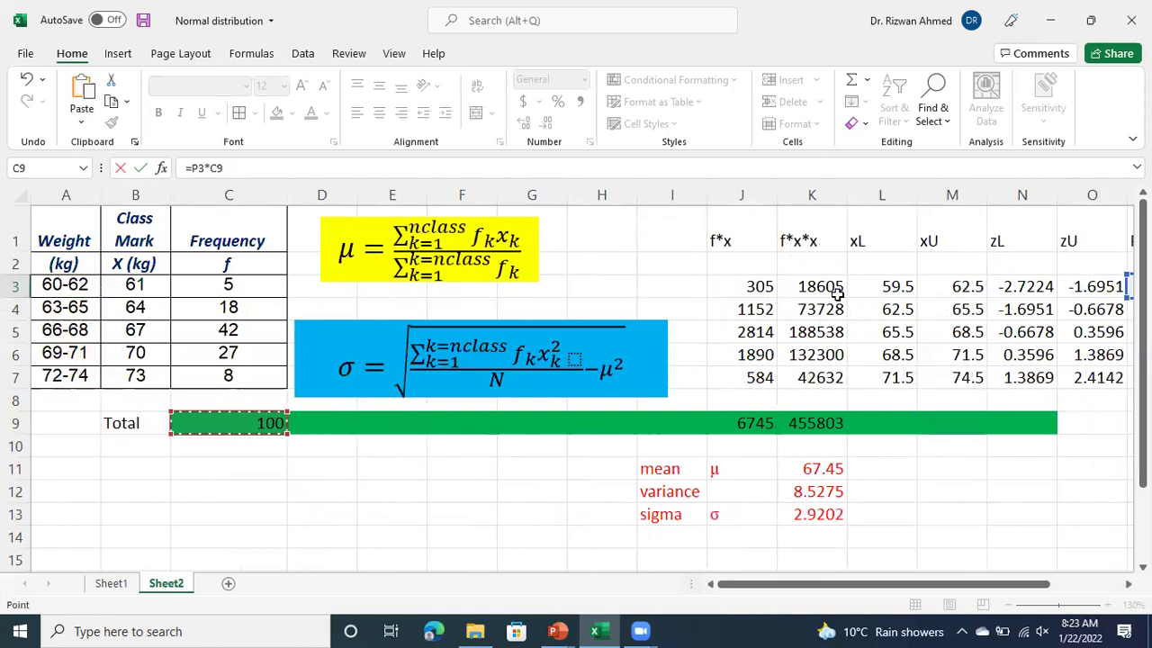
{"action": "left_click", "coordinate": [223, 168]}
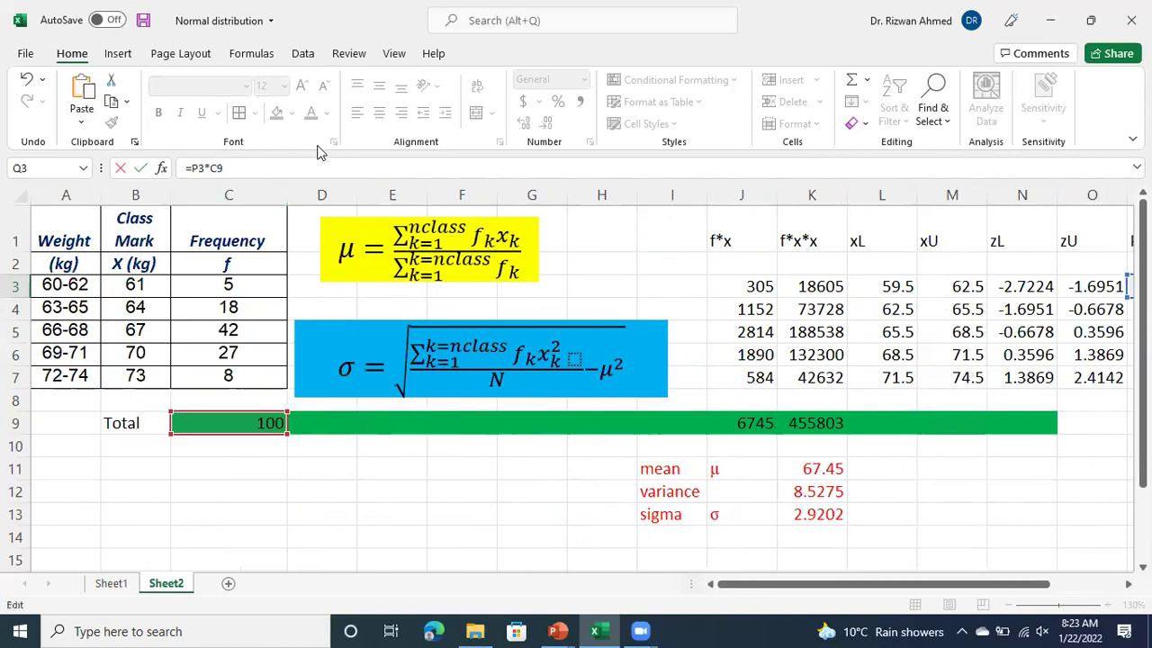
{"action": "type", "text": "$"}
{"action": "key", "text": "Return"}
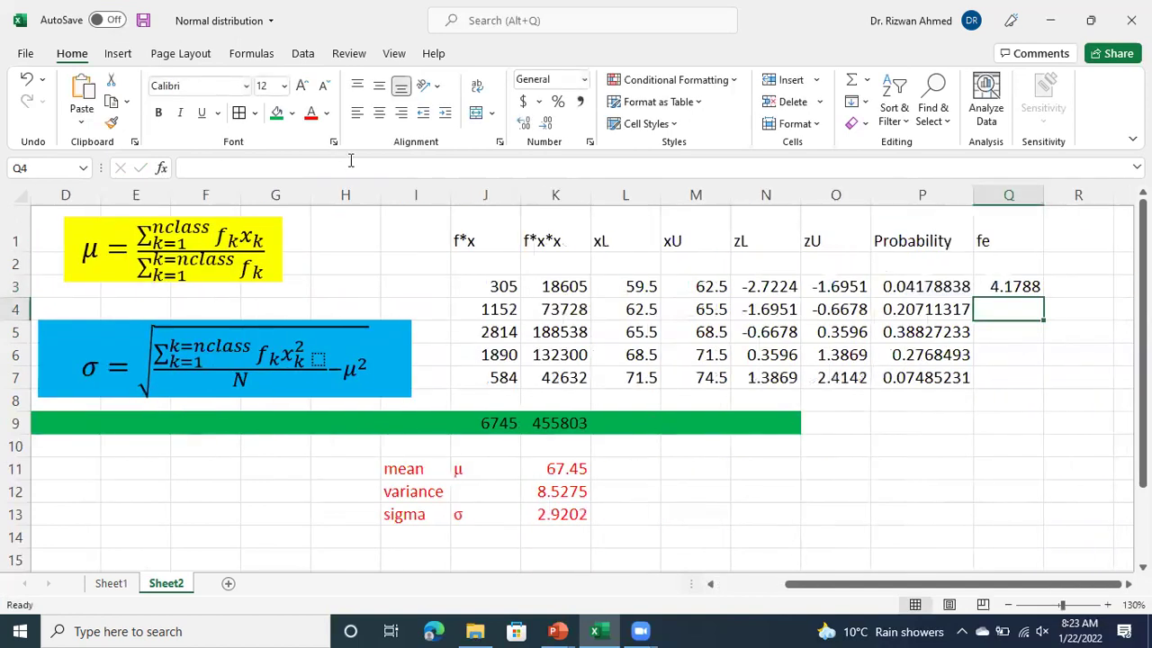
- Fill the expected frequency formula in Q3 down to row 7
{"action": "left_click", "coordinate": [1008, 284]}
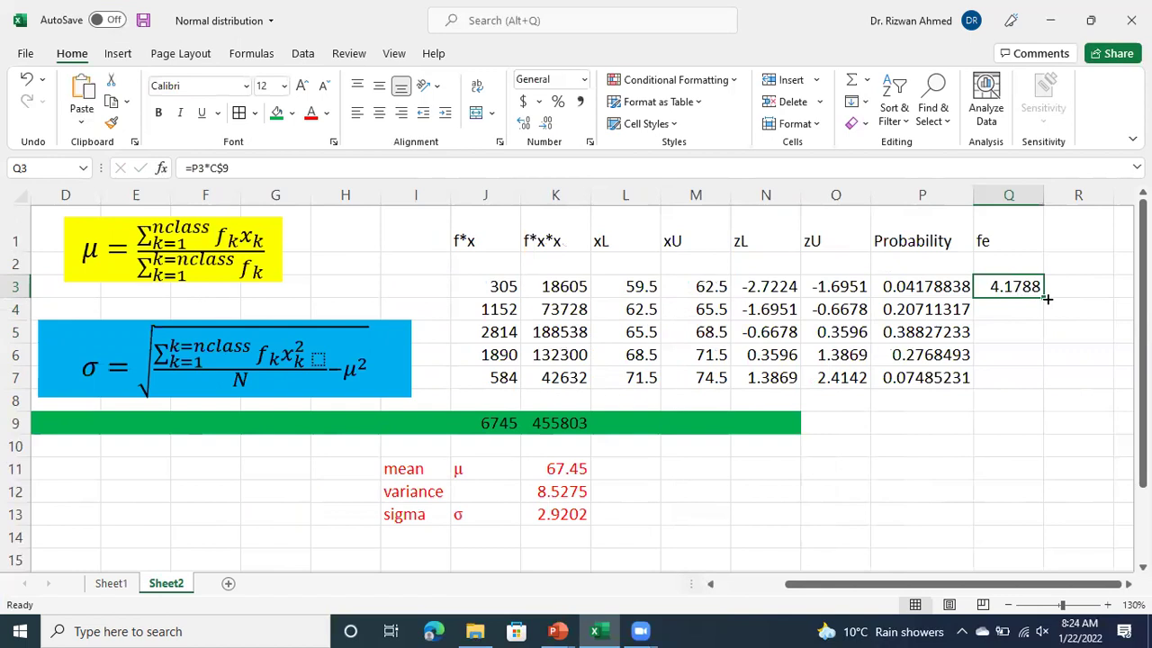
{"action": "left_click_drag", "start_coordinate": [1046, 298], "coordinate": [1046, 388]}
{"action": "left_click", "coordinate": [1085, 367]}
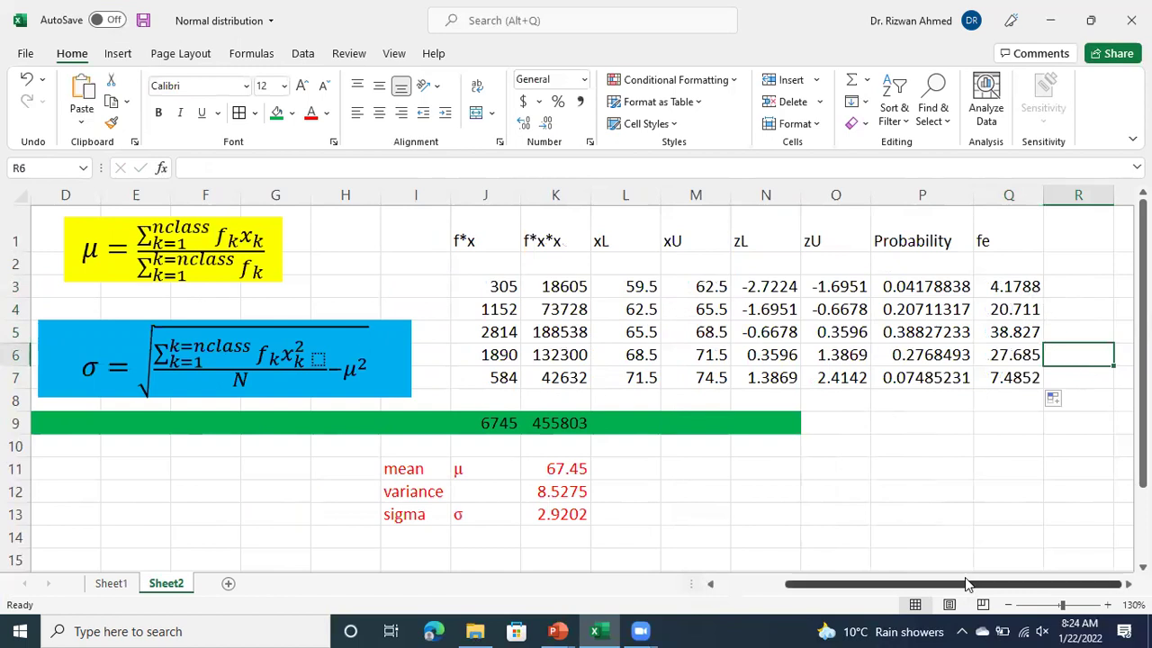
- Hide columns D through P so the frequency and fe columns sit side by side
{"action": "left_click_drag", "start_coordinate": [956, 589], "coordinate": [1044, 581]}
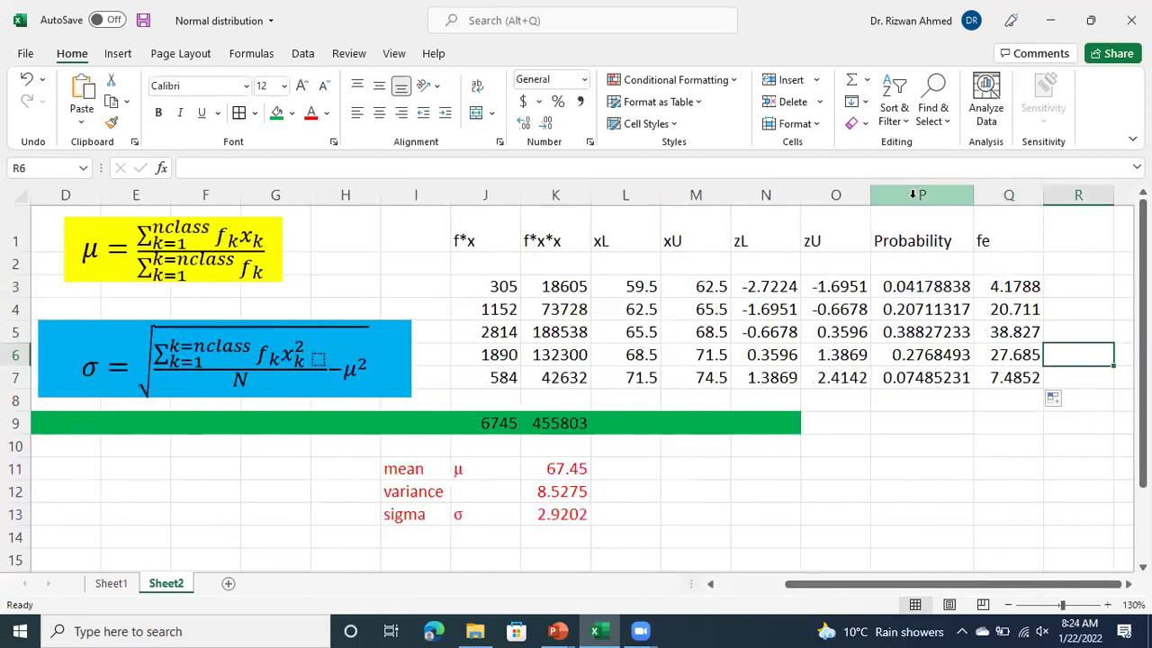
{"action": "left_click_drag", "start_coordinate": [920, 192], "coordinate": [350, 205]}
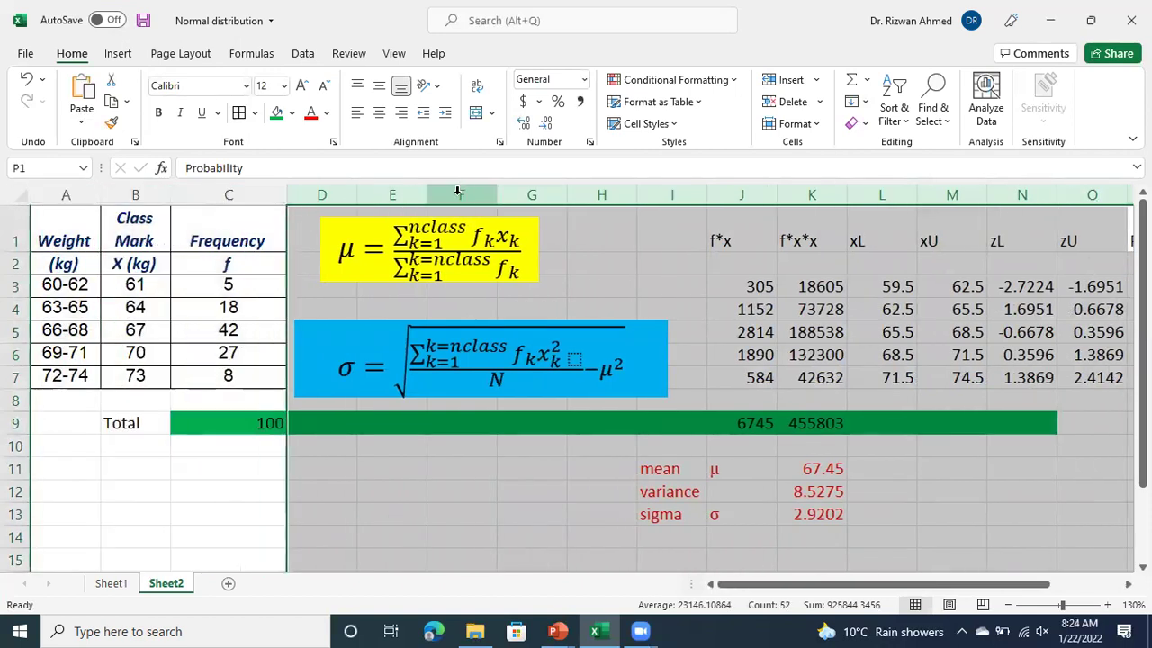
{"action": "right_click", "coordinate": [459, 191]}
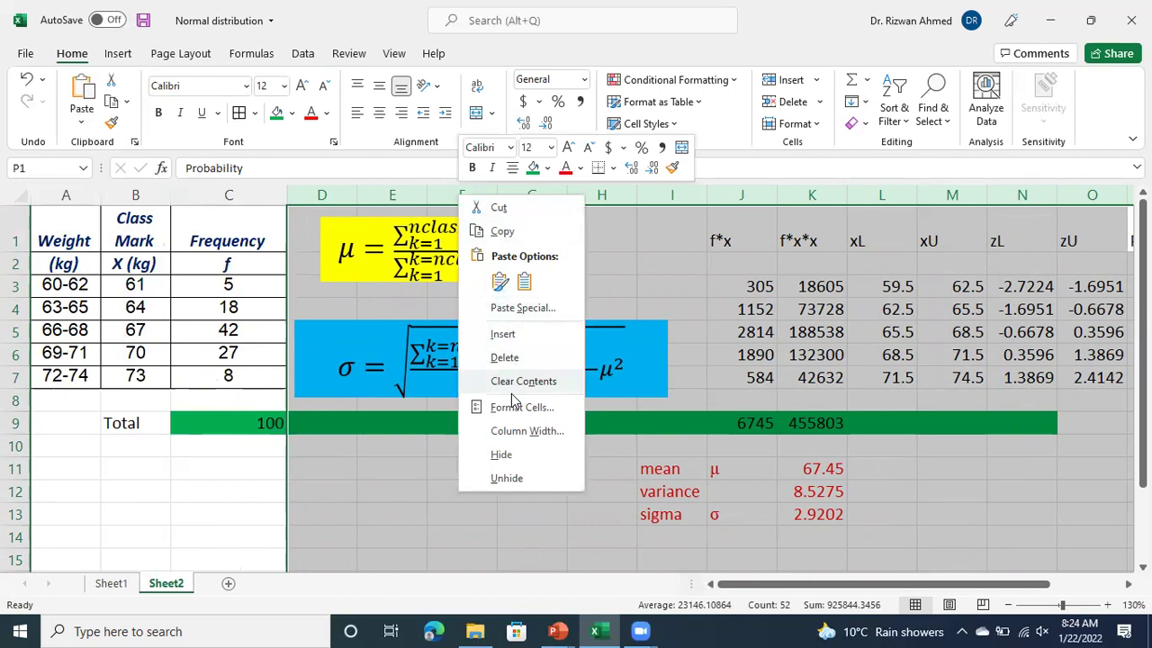
{"action": "scroll", "coordinate": [501, 452], "scroll_direction": "right", "scroll_amount": 8}
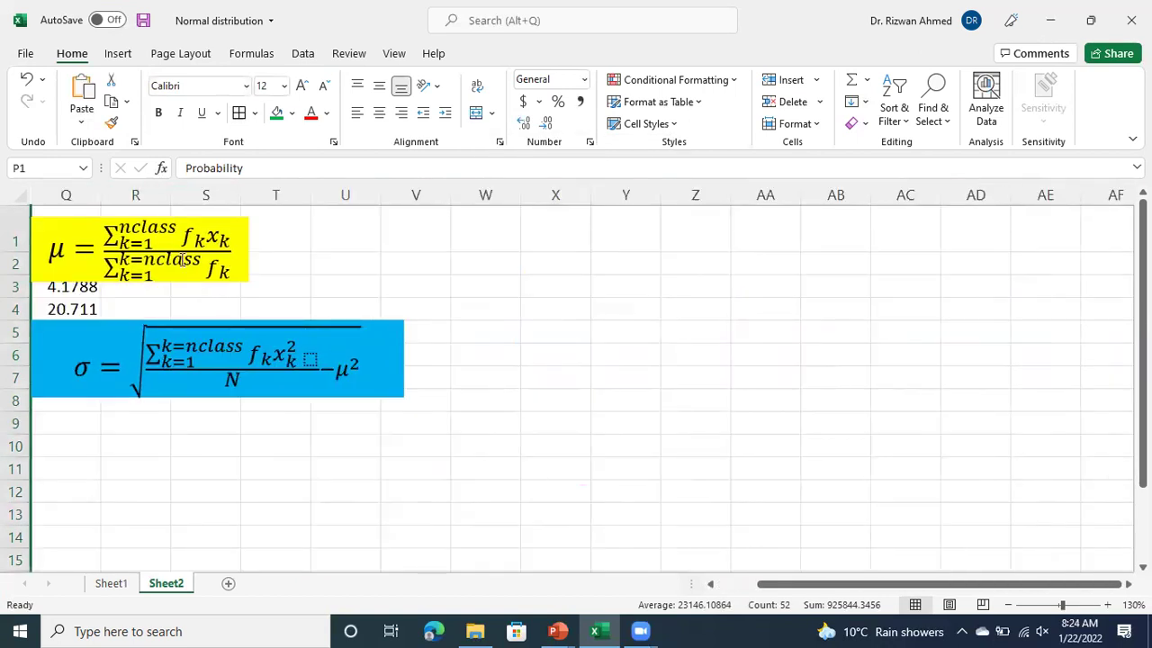
- Move the yellow mean formula box below the data to about Q11:T13 and the blue sigma formula box beside it, uncovering the fe column
{"action": "left_click", "coordinate": [153, 228]}
{"action": "left_click_drag", "start_coordinate": [846, 586], "coordinate": [733, 590]}
{"action": "left_click_drag", "start_coordinate": [352, 234], "coordinate": [378, 473]}
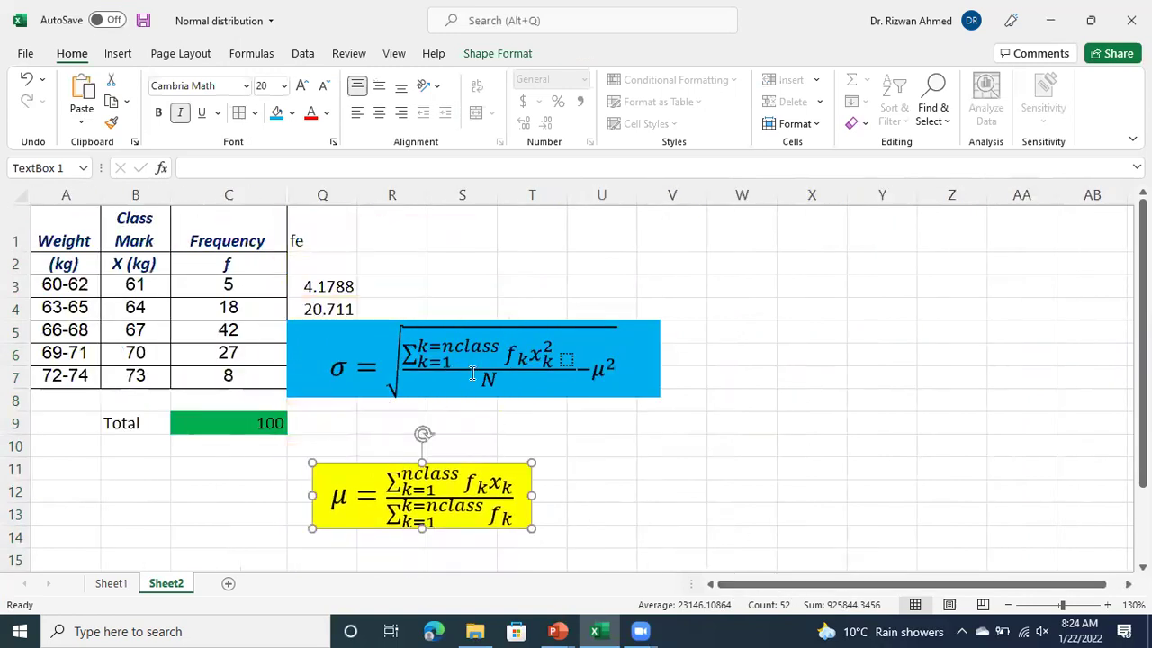
{"action": "left_click", "coordinate": [425, 325]}
{"action": "left_click_drag", "start_coordinate": [402, 322], "coordinate": [731, 455]}
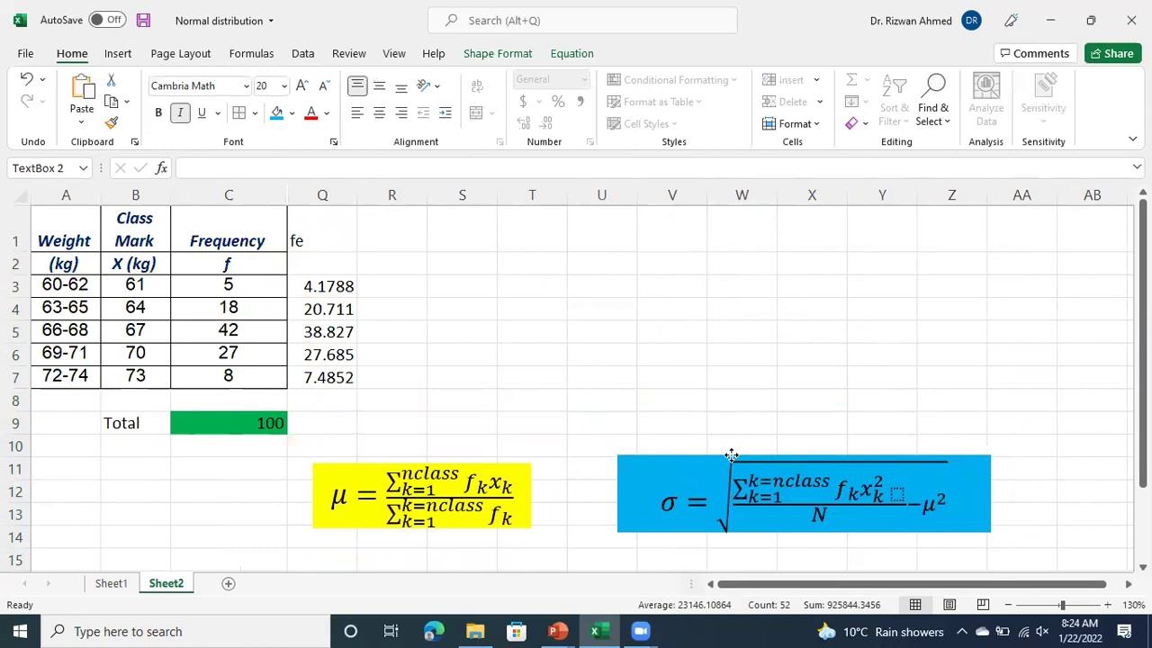
- Apply borders to all cells of the fe column in Q1:Q7
{"action": "left_click", "coordinate": [458, 337]}
{"action": "left_click", "coordinate": [319, 235]}
{"action": "left_click_drag", "start_coordinate": [320, 235], "coordinate": [330, 376]}
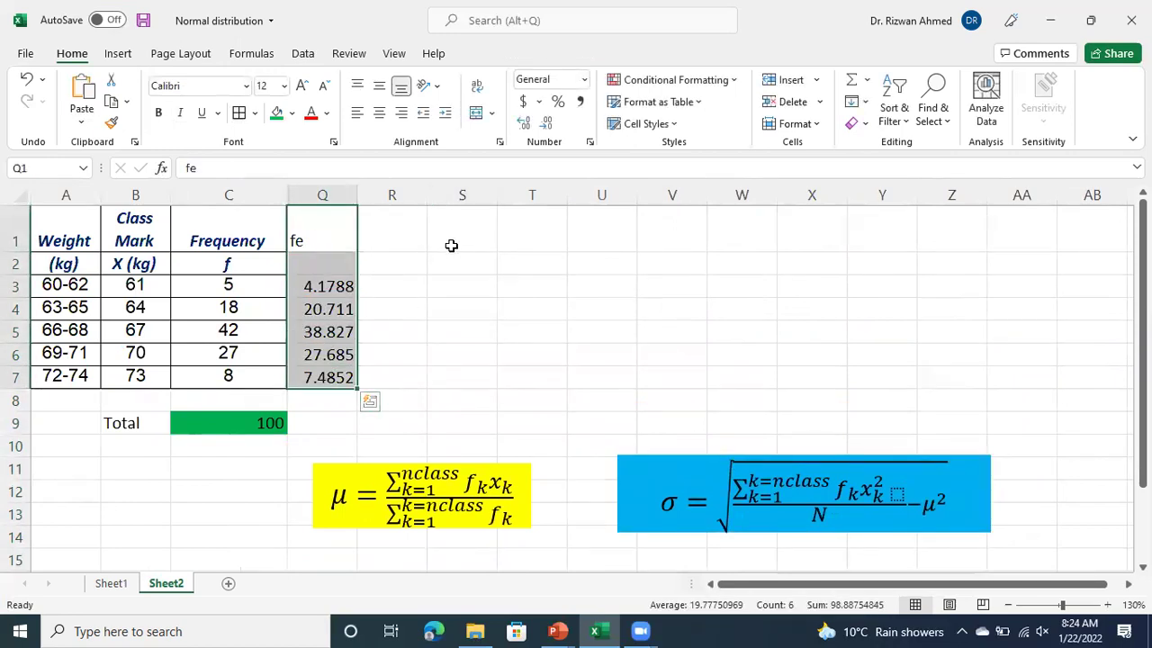
{"action": "left_click", "coordinate": [239, 115]}
{"action": "left_click", "coordinate": [509, 282]}
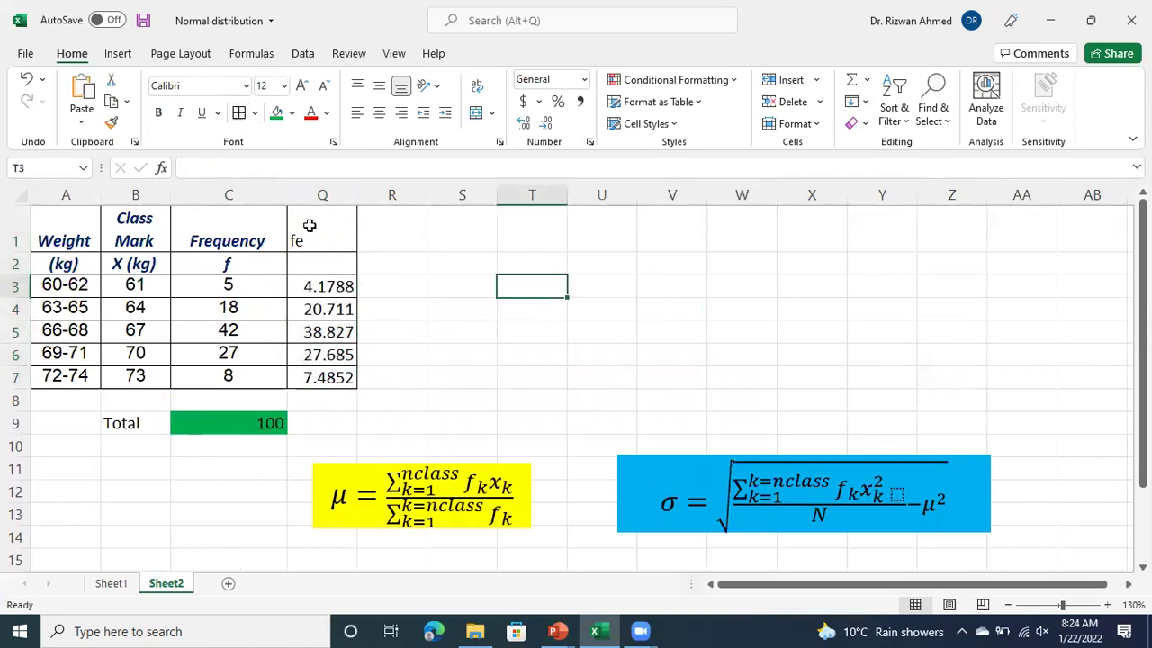
- Copy the formatting of the Frequency header in C1 onto the fe header in Q1 with Format Painter
{"action": "left_click", "coordinate": [216, 226]}
{"action": "left_click", "coordinate": [111, 123]}
{"action": "left_click", "coordinate": [295, 236]}
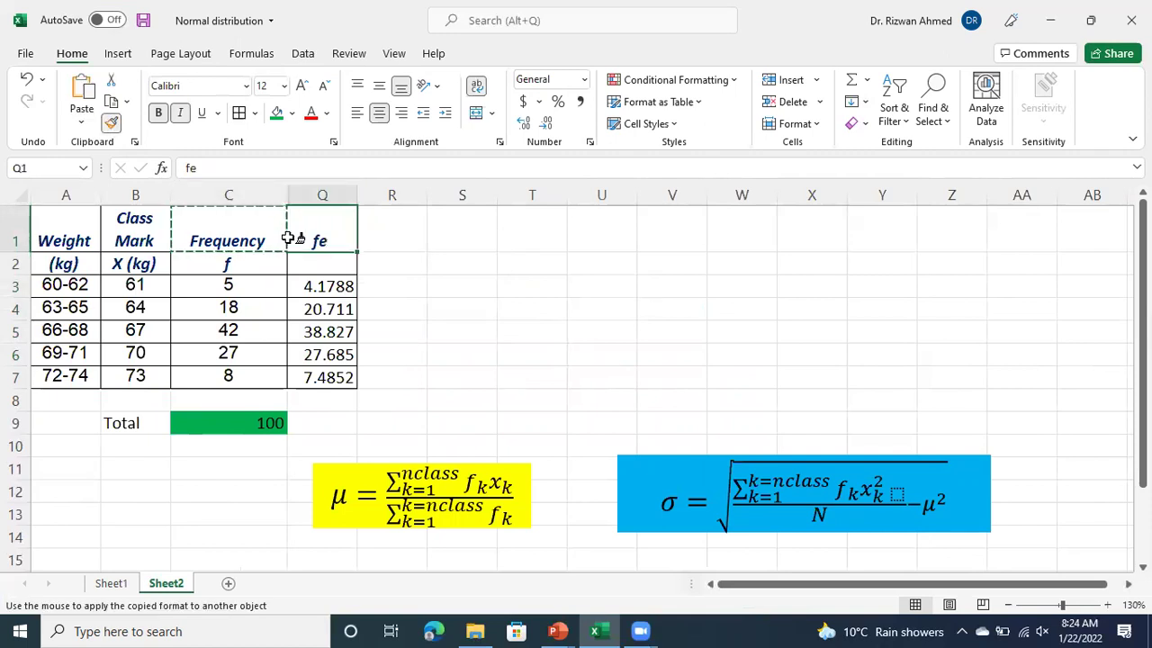
{"action": "left_click", "coordinate": [480, 250]}
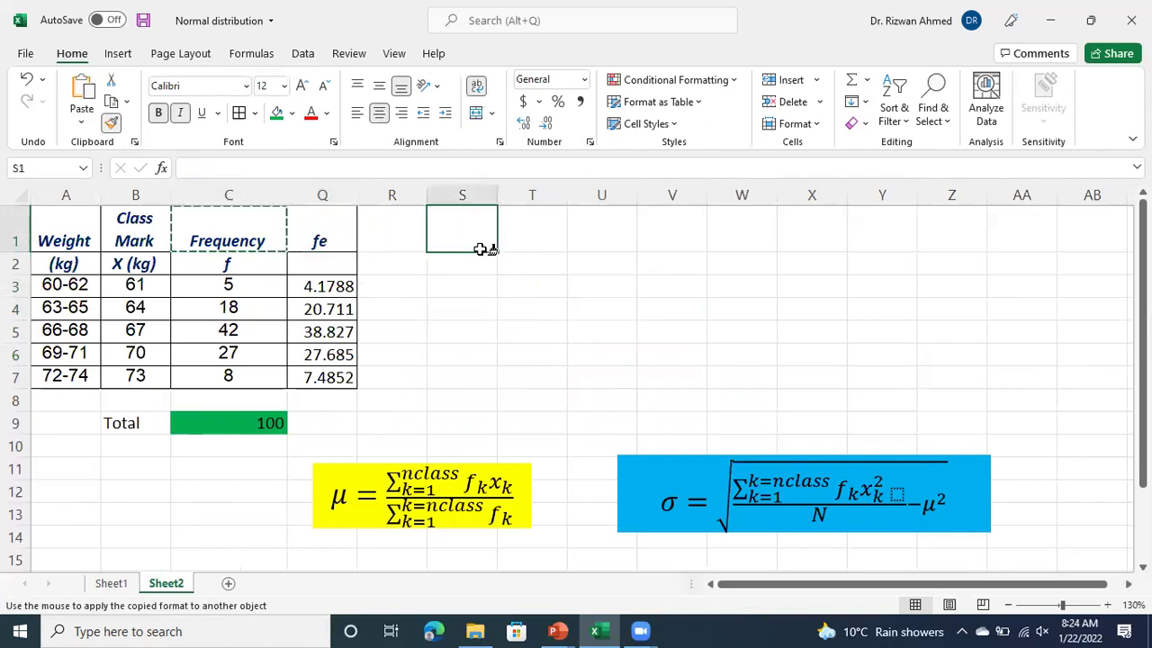
{"action": "left_click", "coordinate": [111, 122]}
{"action": "left_click", "coordinate": [606, 304]}
{"action": "left_click", "coordinate": [379, 268]}
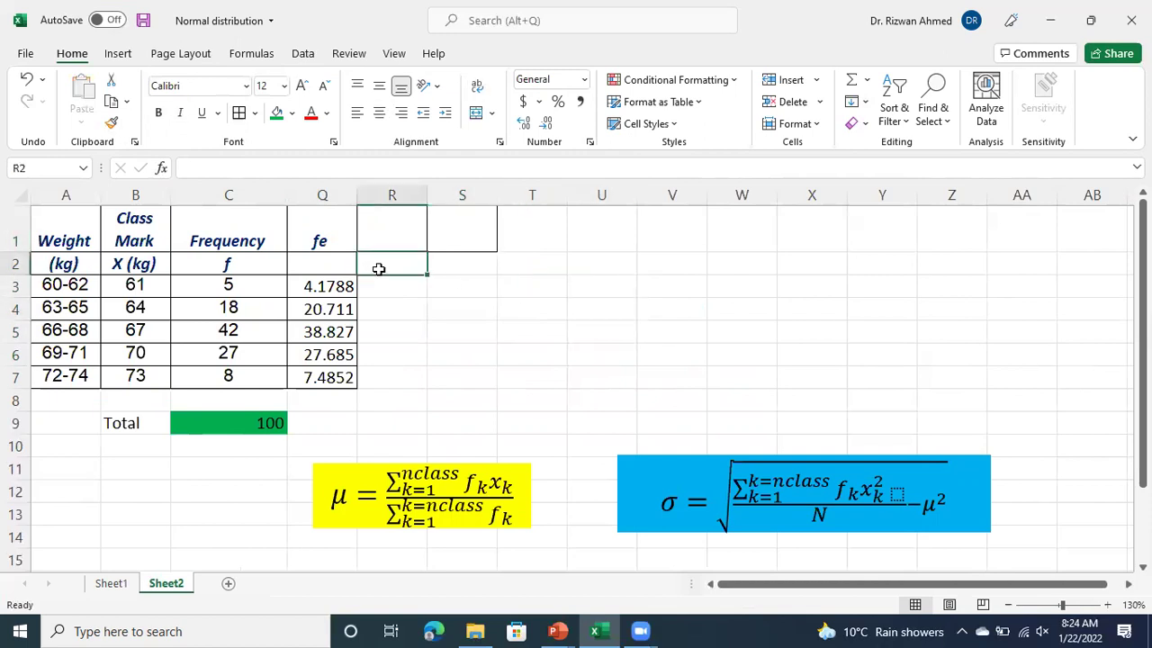
{"action": "left_click", "coordinate": [322, 285]}
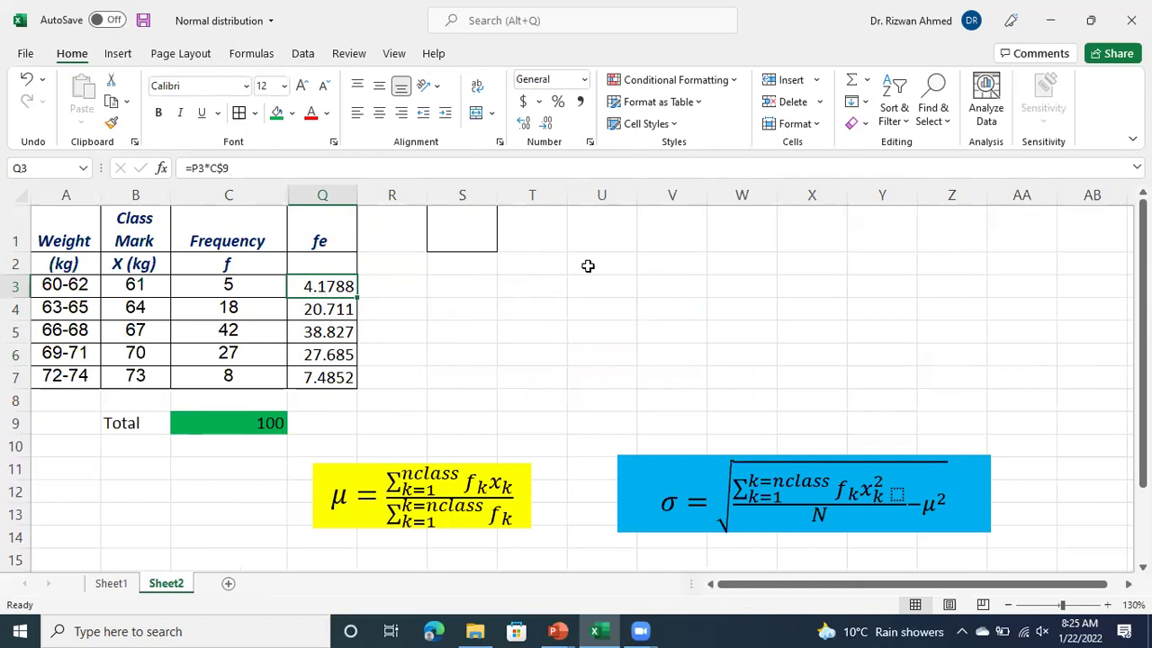
- Merge and center T2:V2 and enter the heading "Modified Classes" in it
{"action": "left_click_drag", "start_coordinate": [546, 262], "coordinate": [694, 268]}
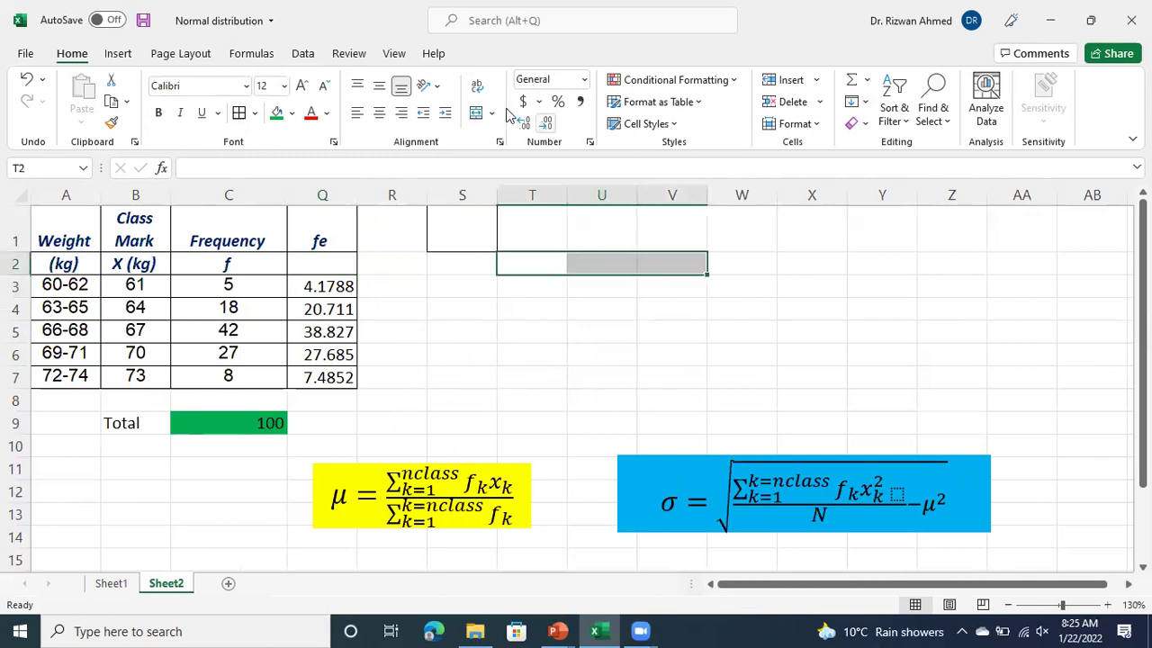
{"action": "left_click", "coordinate": [477, 113]}
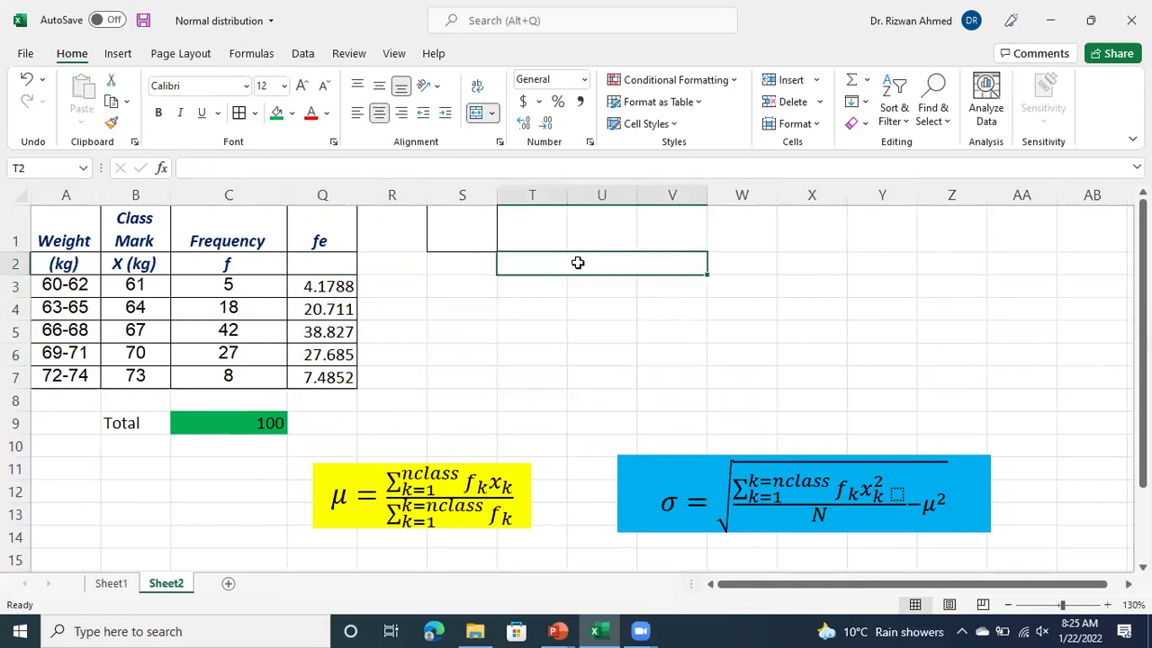
{"action": "type", "text": "MOdi"}
{"action": "key", "text": "BackSpace"}
{"action": "key", "text": "BackSpace"}
{"action": "key", "text": "BackSpace"}
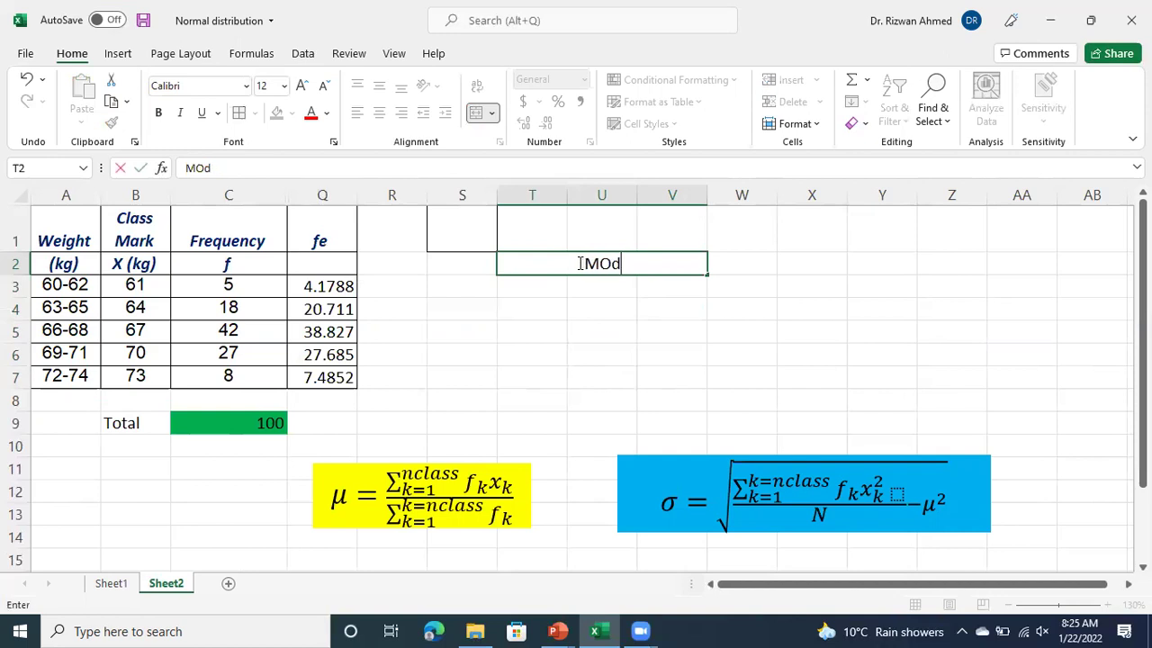
{"action": "type", "text": "odified "}
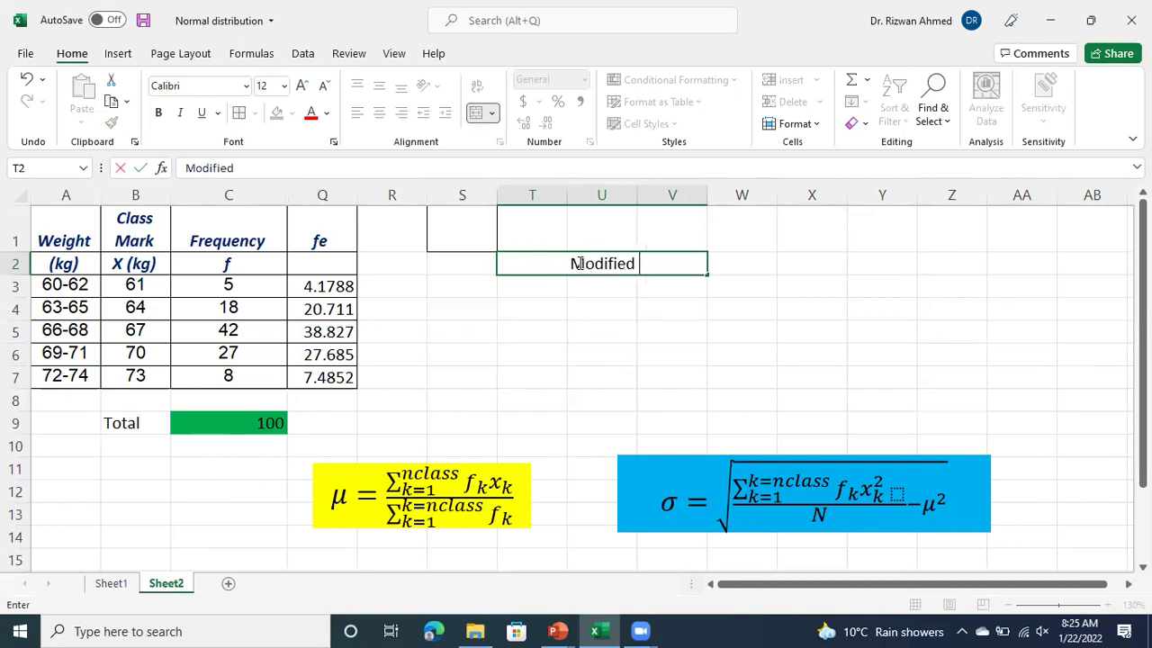
{"action": "type", "text": "Classes"}
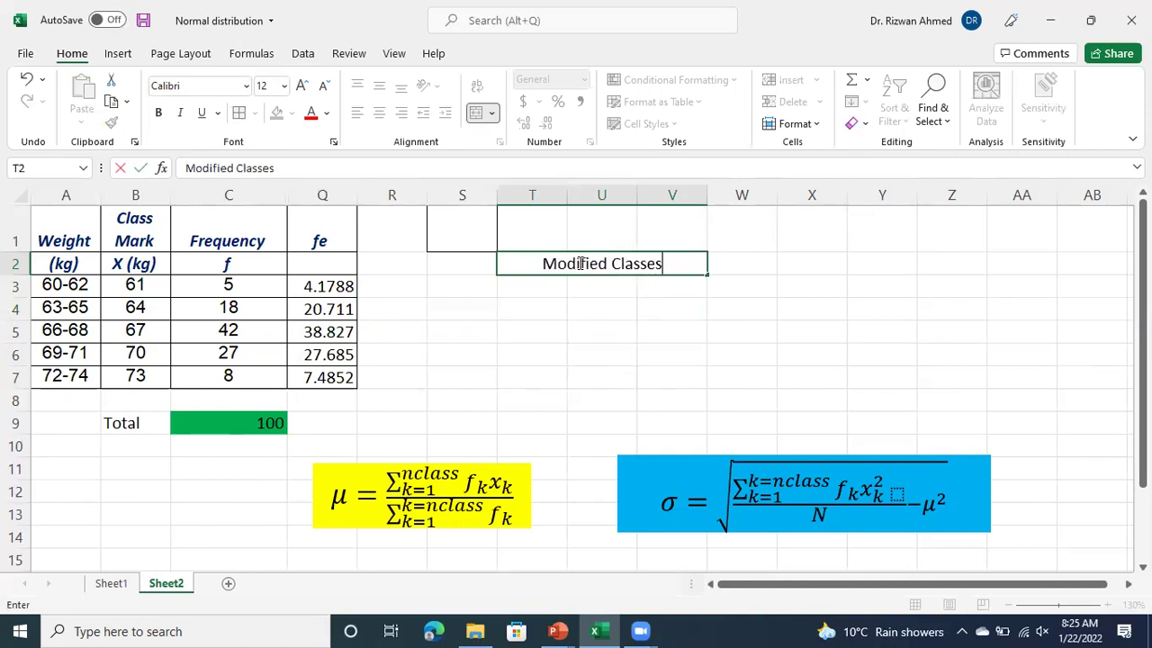
{"action": "key", "text": "Return"}
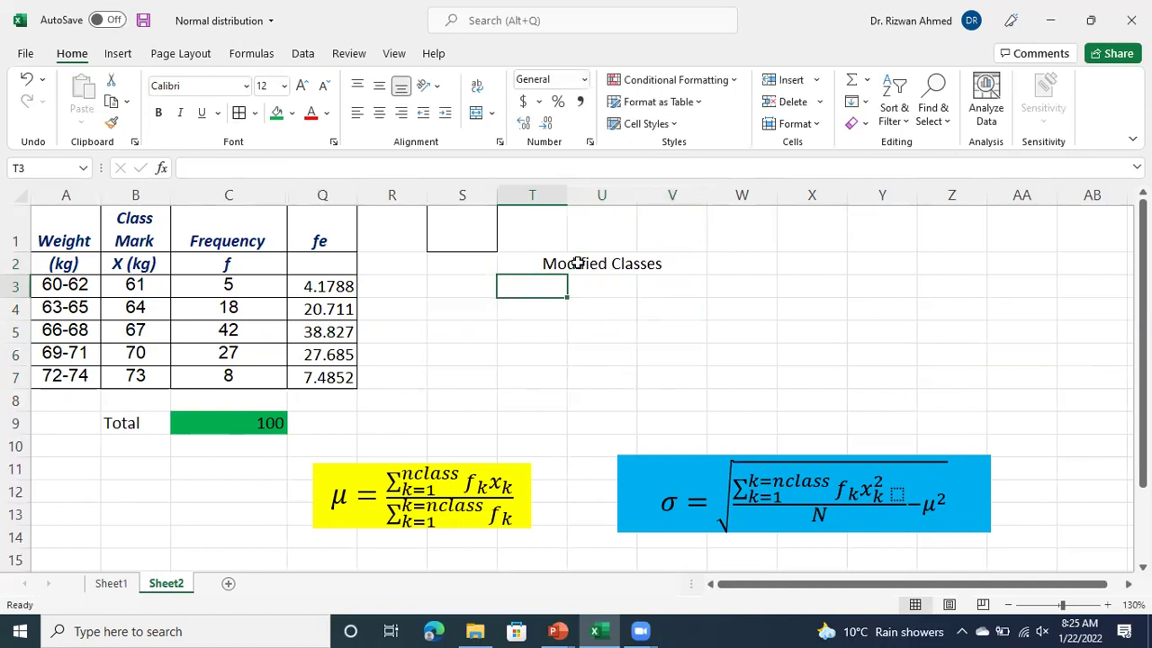
- Enter the column headers "class No.", "fo" and "fe" in T3:V3 below the Modified Classes heading
{"action": "key", "text": "Tab"}
{"action": "type", "text": "fo"}
{"action": "key", "text": "Tab"}
{"action": "type", "text": "fe"}
{"action": "key", "text": "Return"}
{"action": "key", "text": "Left"}
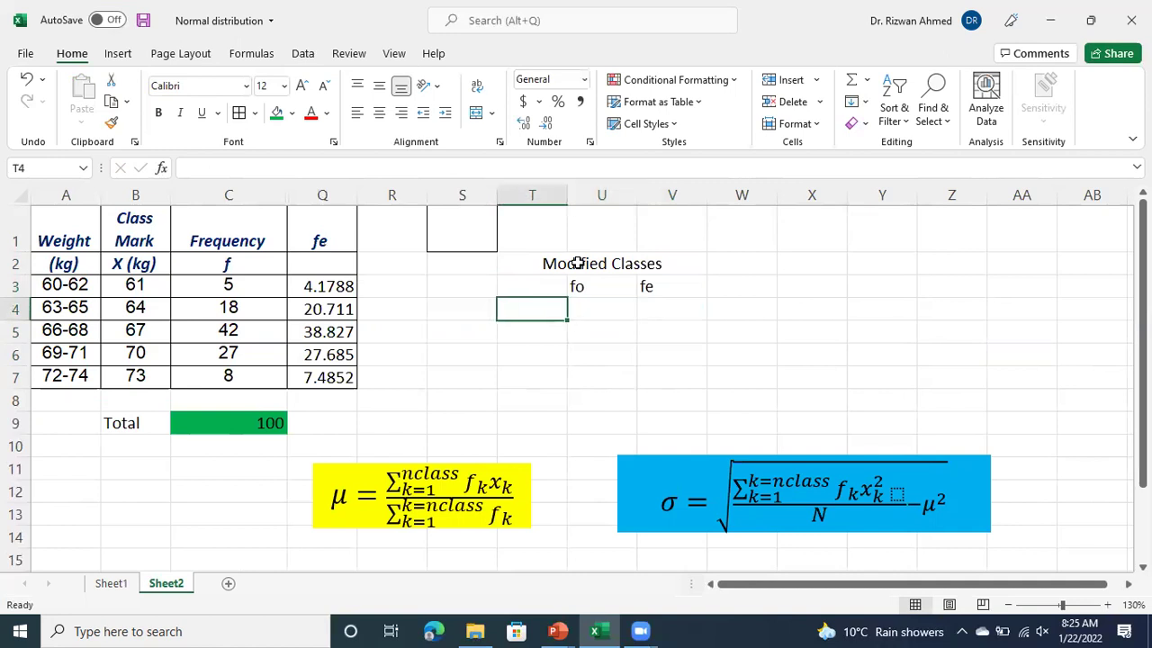
{"action": "key", "text": "Up"}
{"action": "type", "text": "class "}
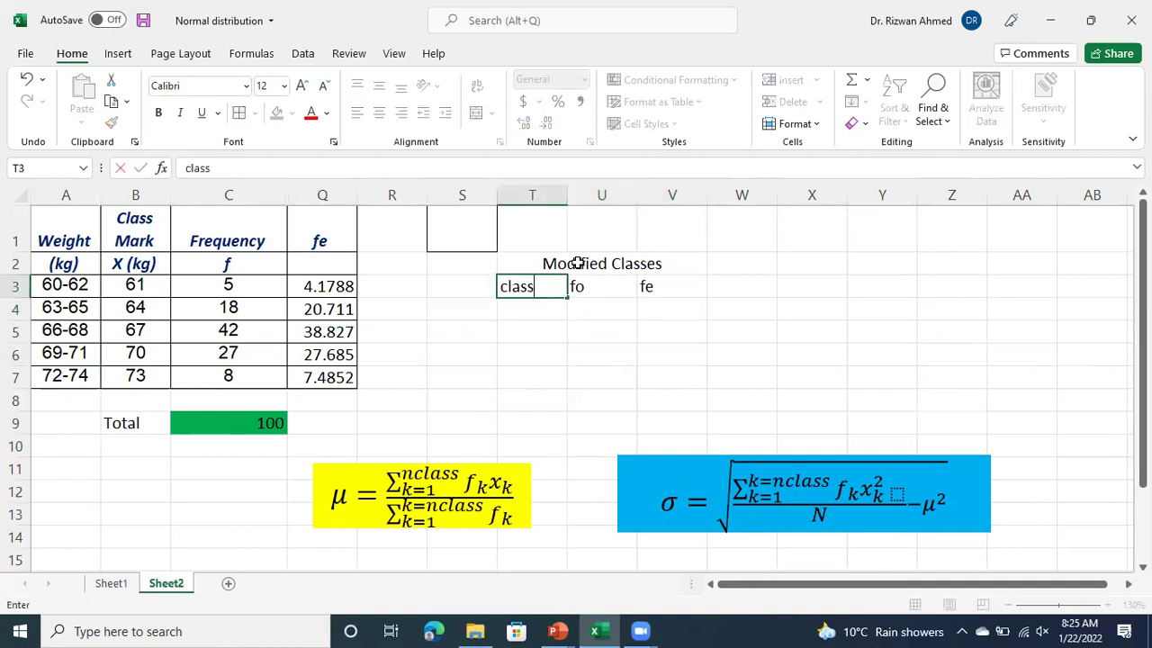
{"action": "type", "text": "No."}
{"action": "key", "text": "Return"}
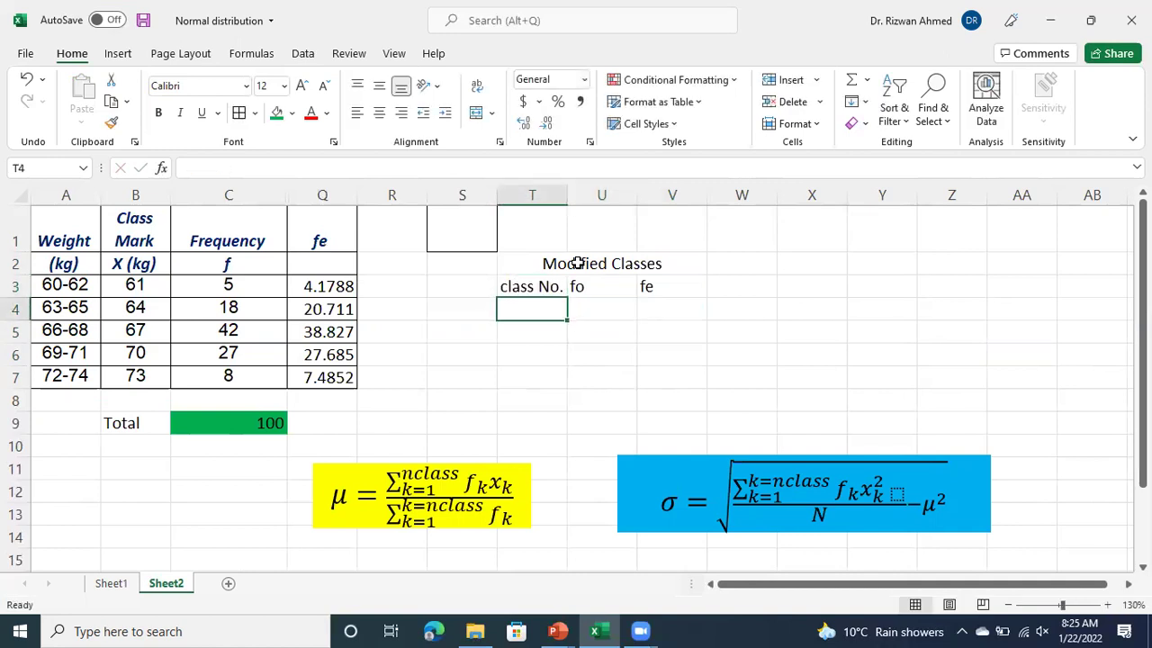
- Number the modified classes 1 to 4 in T4:T7
{"action": "type", "text": "1"}
{"action": "key", "text": "Return"}
{"action": "type", "text": "2"}
{"action": "key", "text": "Return"}
{"action": "type", "text": "3"}
{"action": "key", "text": "Return"}
{"action": "type", "text": "4"}
{"action": "key", "text": "Return"}
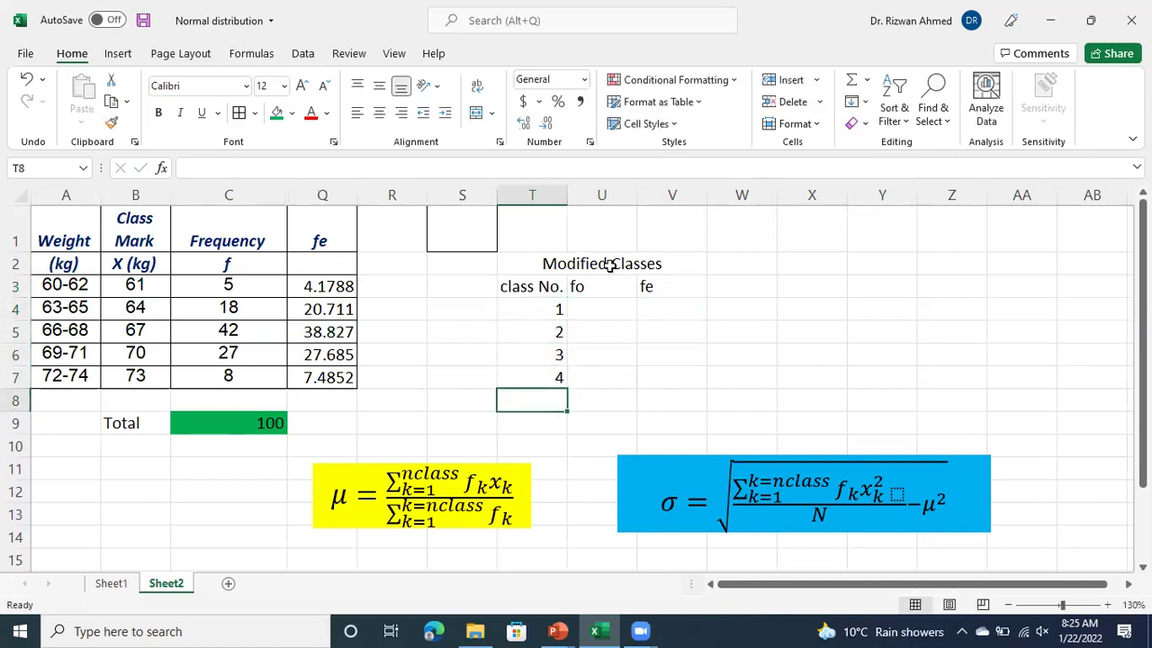
- Combine the observed frequencies of the first two weight classes in U4 with =C4+C3
{"action": "left_click", "coordinate": [600, 309]}
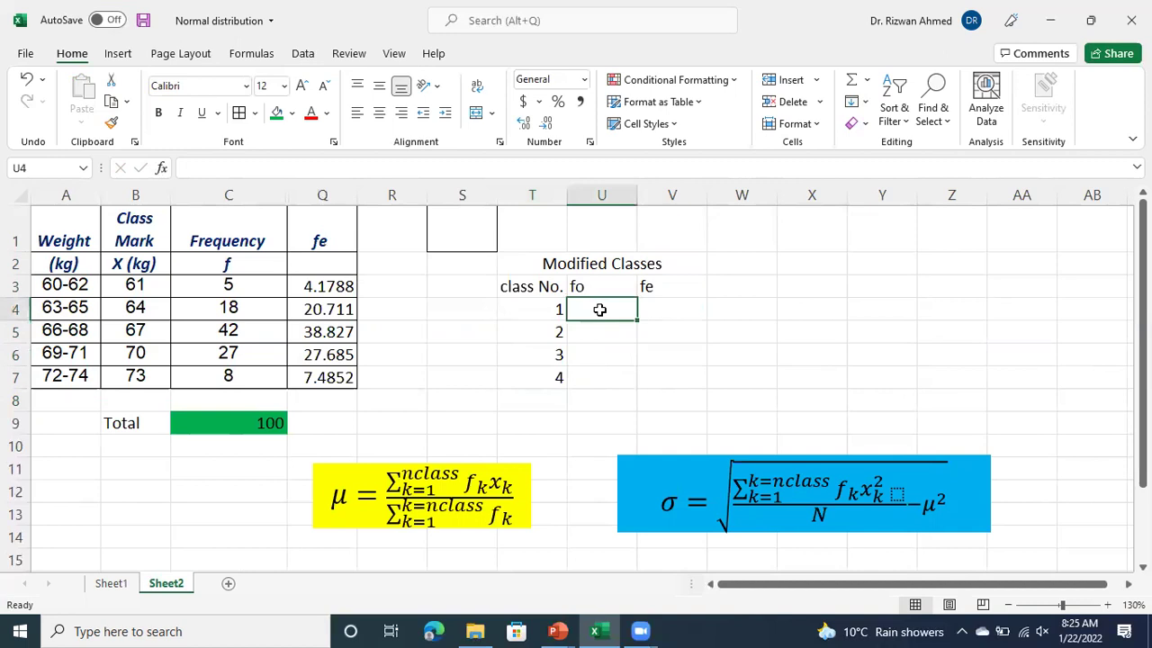
{"action": "type", "text": "="}
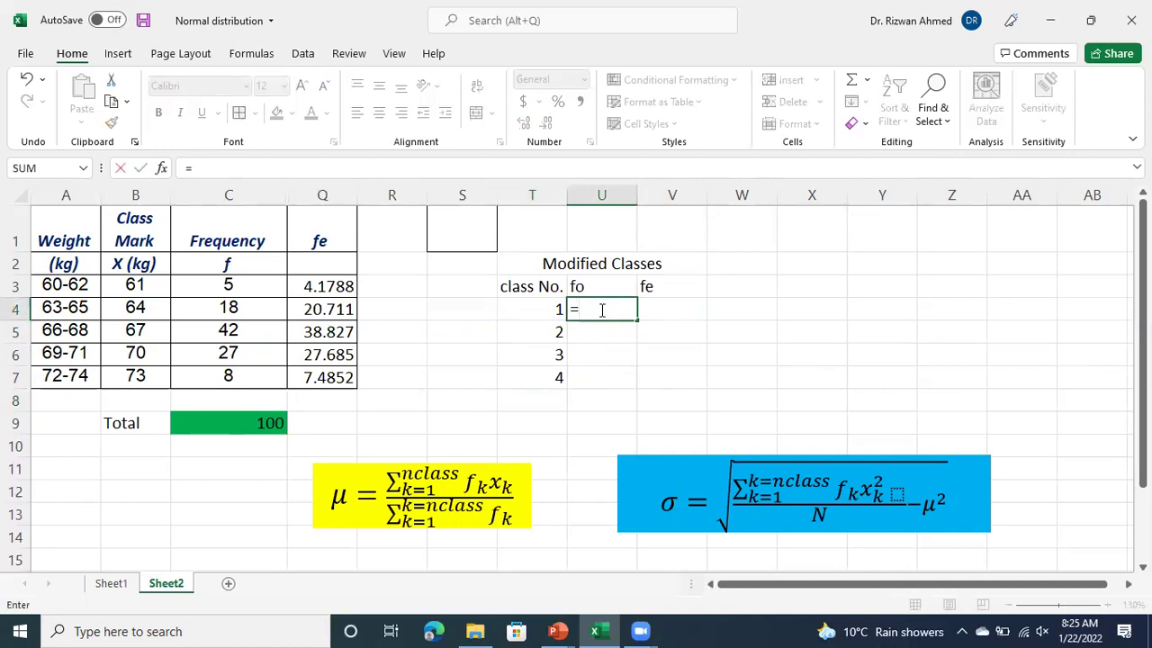
{"action": "key", "text": "Left"}
{"action": "key", "text": "Left"}
{"action": "key", "text": "Left"}
{"action": "key", "text": "Left"}
{"action": "key", "text": "Left"}
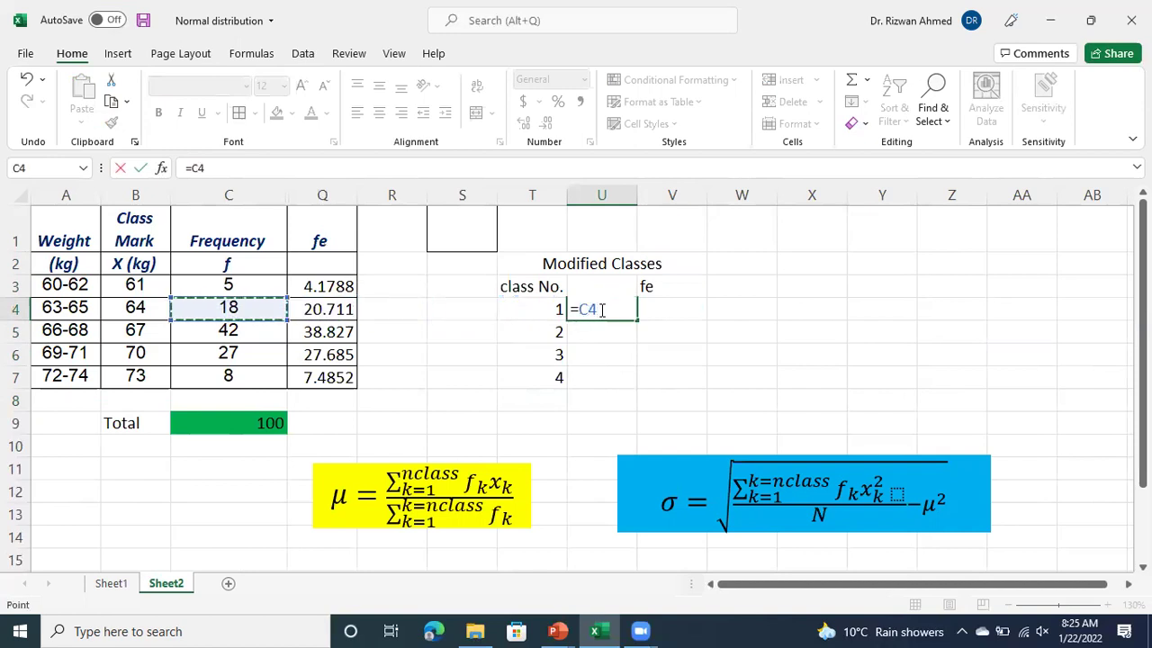
{"action": "type", "text": "+c3"}
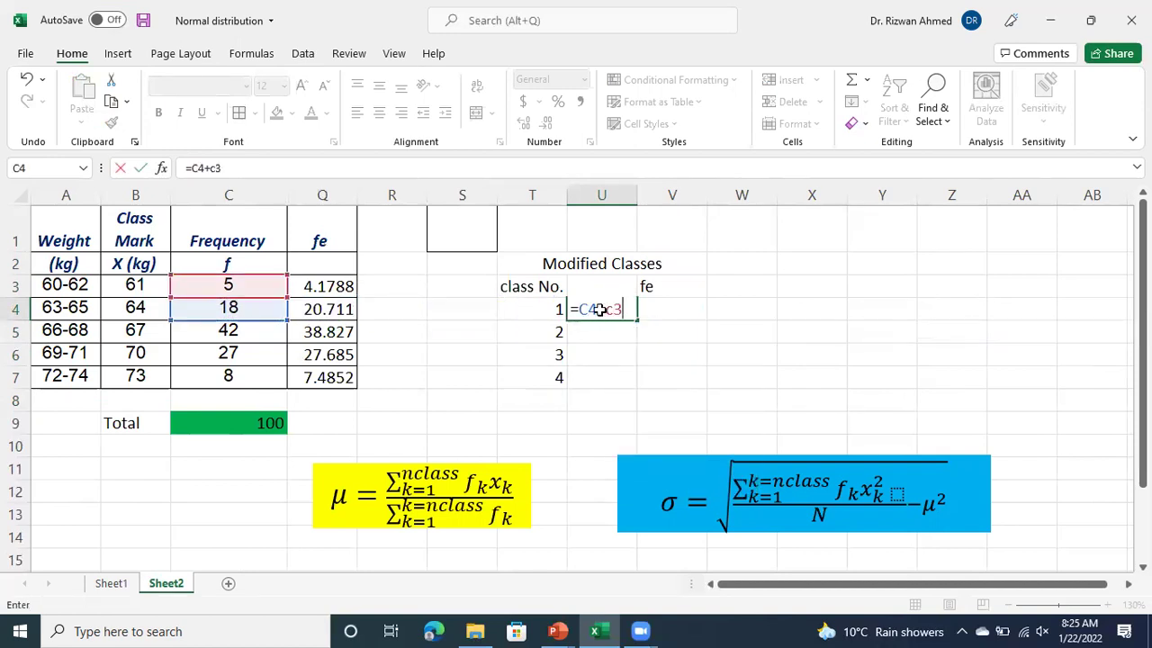
{"action": "key", "text": "Return"}
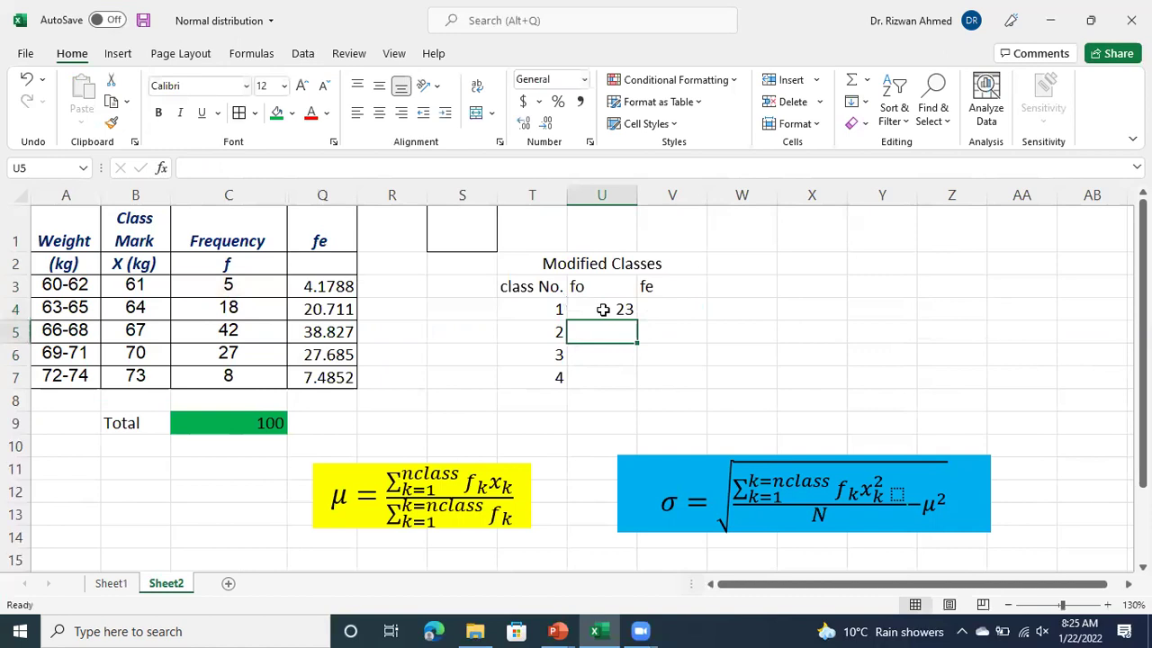
- Try to fill the combined fo formula from U4 across into V4
{"action": "left_click", "coordinate": [668, 307]}
{"action": "left_click", "coordinate": [618, 309]}
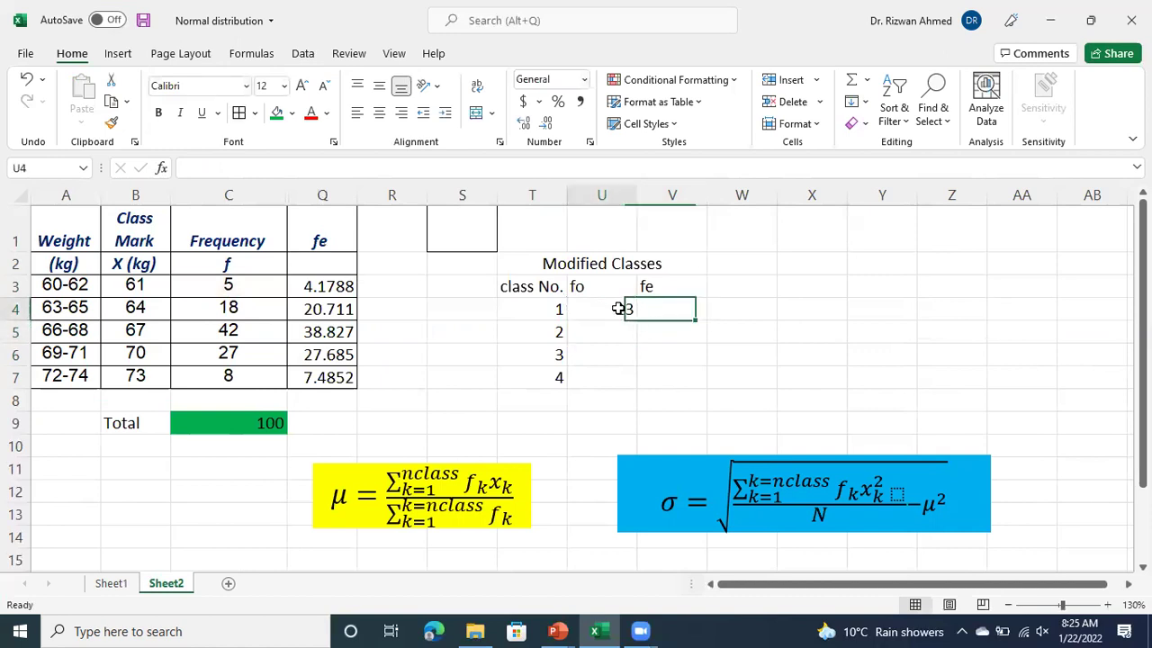
{"action": "left_click_drag", "start_coordinate": [637, 320], "coordinate": [700, 333]}
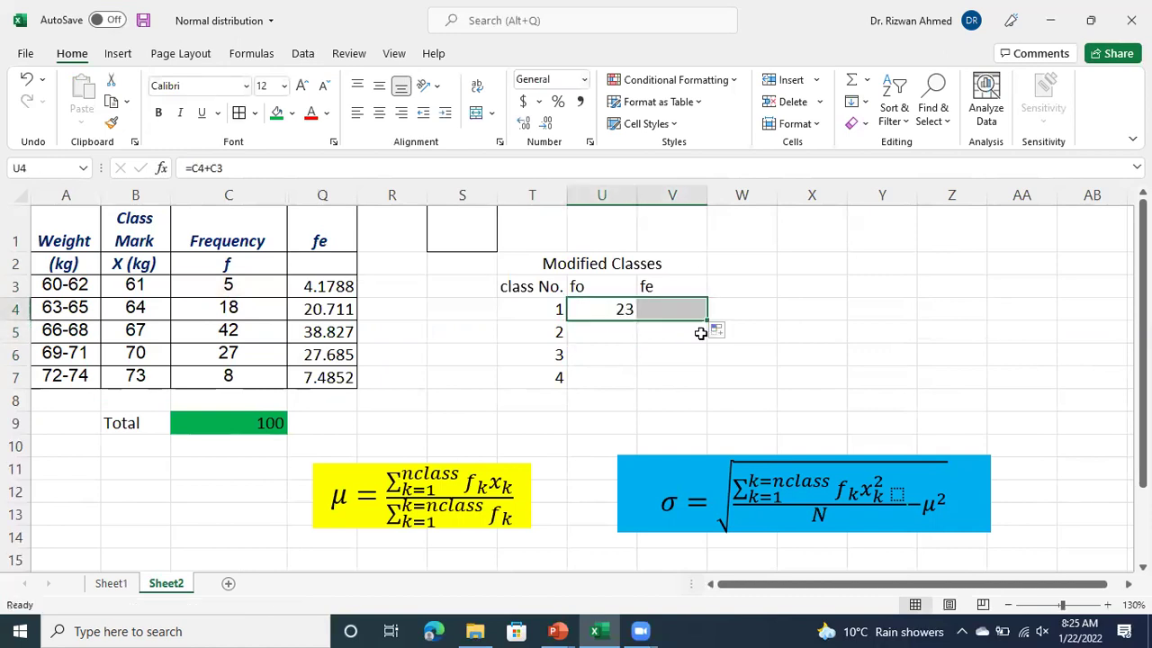
{"action": "left_click", "coordinate": [697, 311]}
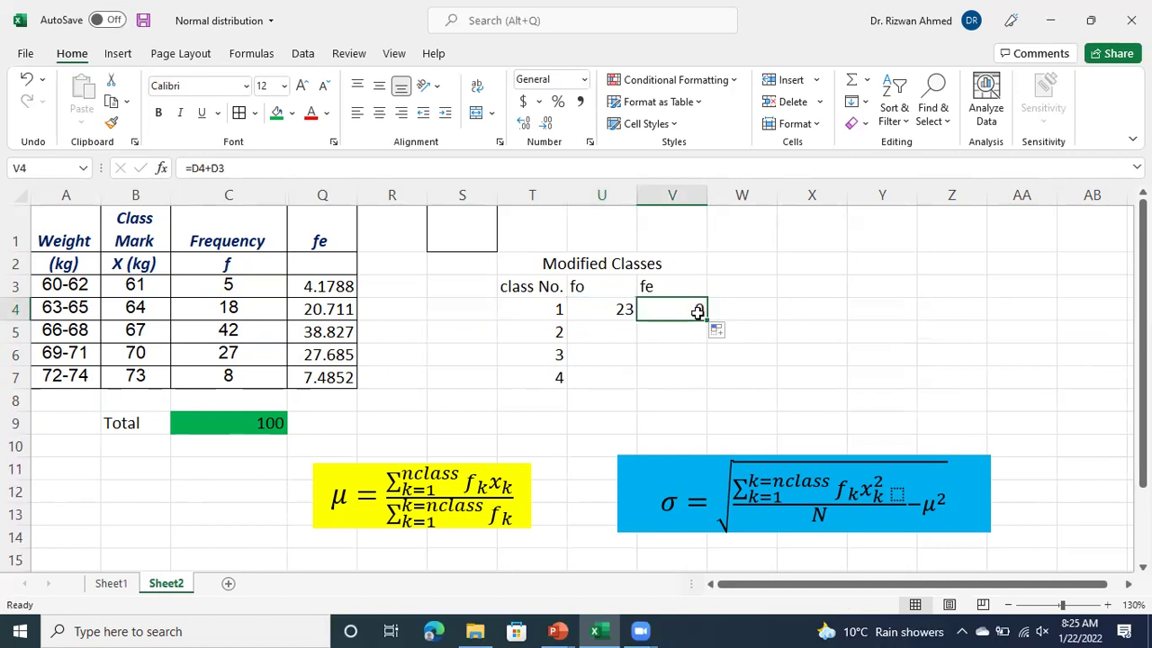
{"action": "key", "text": "BackSpace"}
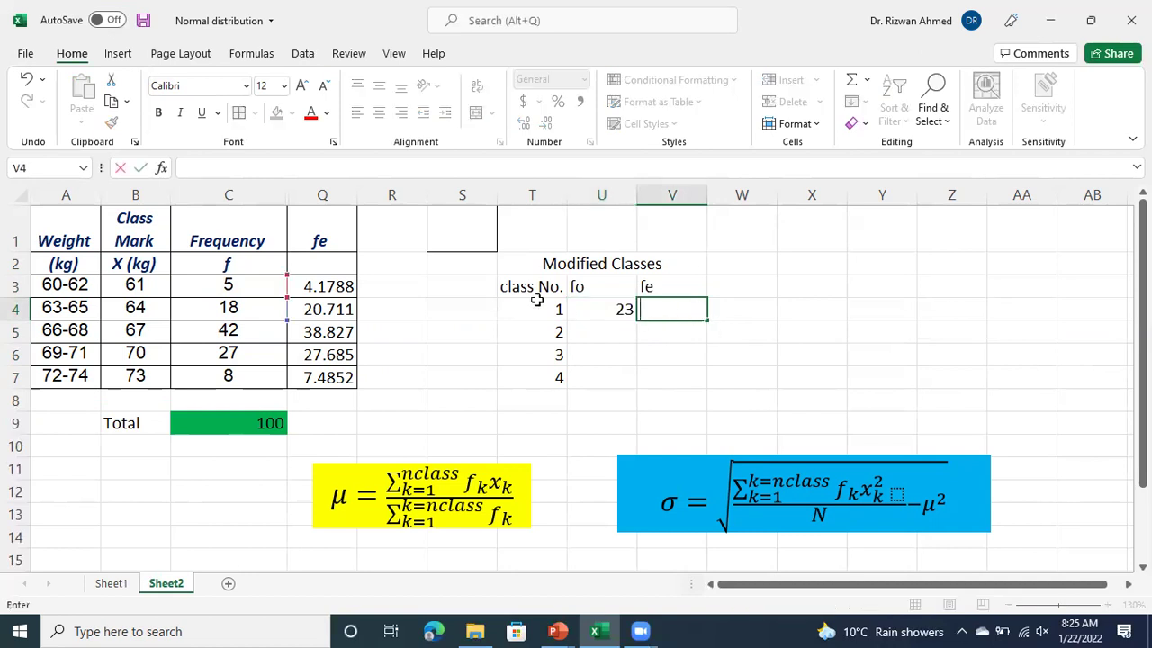
- Combine the expected frequencies of the first two weight classes in V4 with =Q4+Q3
{"action": "left_click", "coordinate": [660, 303]}
{"action": "type", "text": "="}
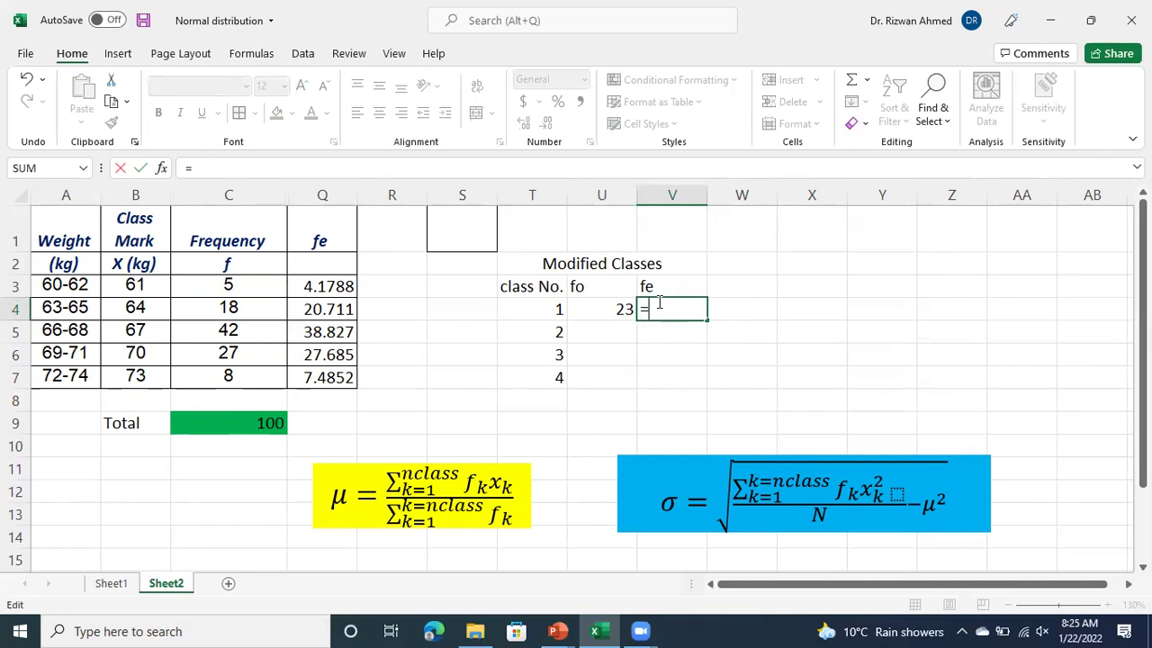
{"action": "left_click", "coordinate": [336, 312]}
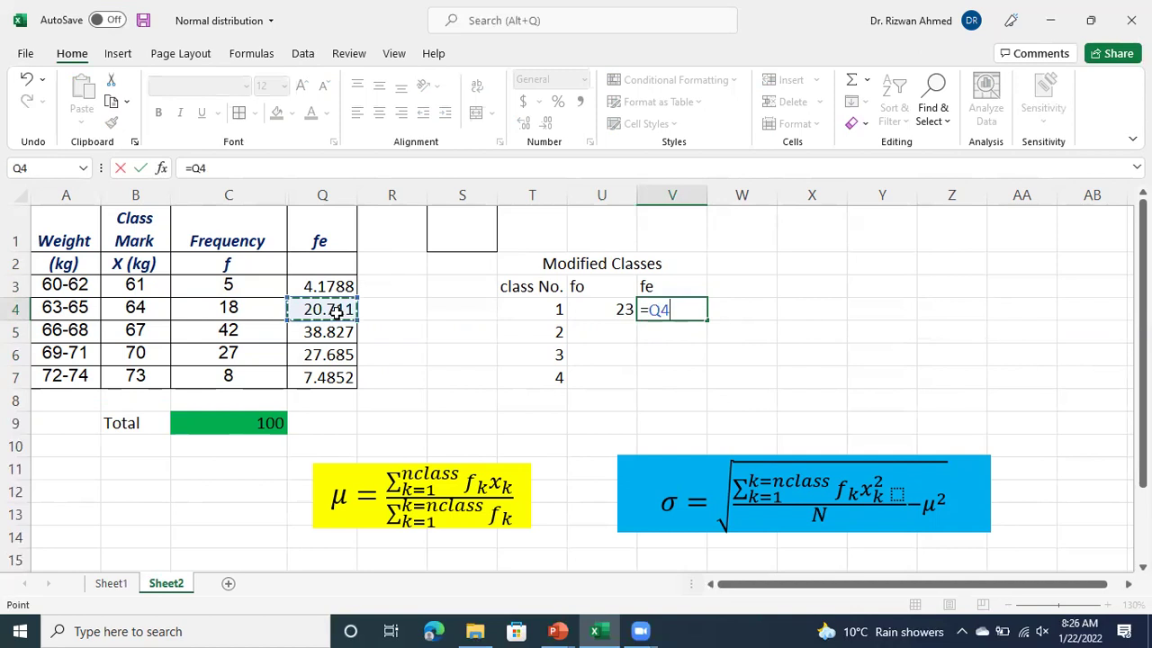
{"action": "type", "text": "+"}
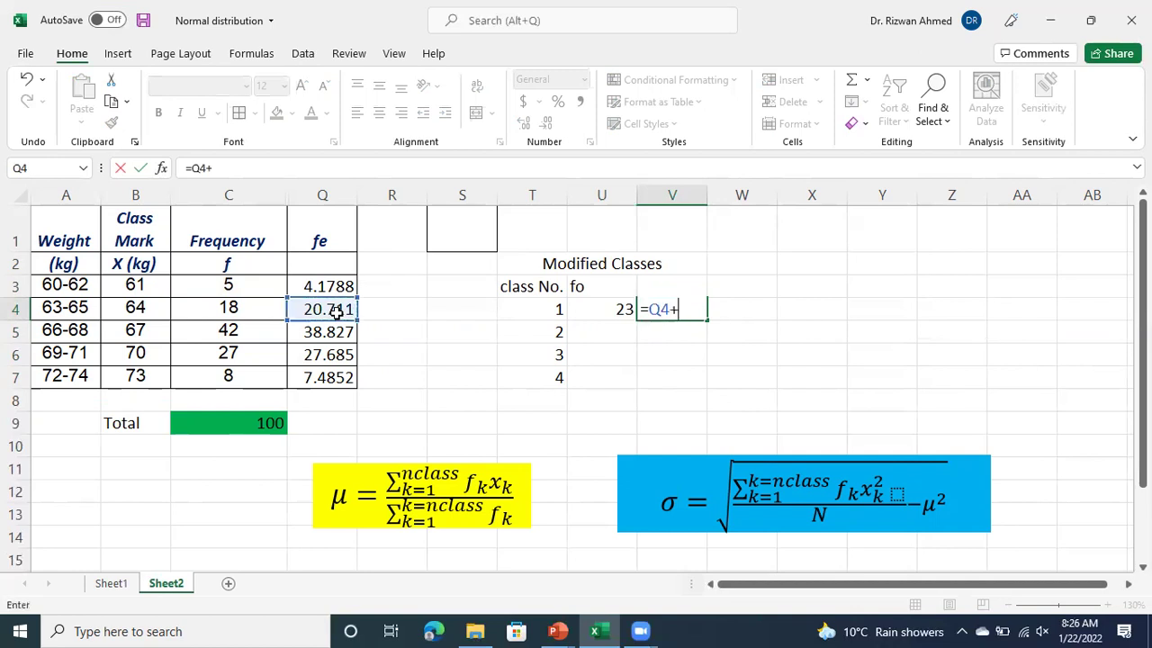
{"action": "type", "text": "Q3"}
{"action": "key", "text": "Return"}
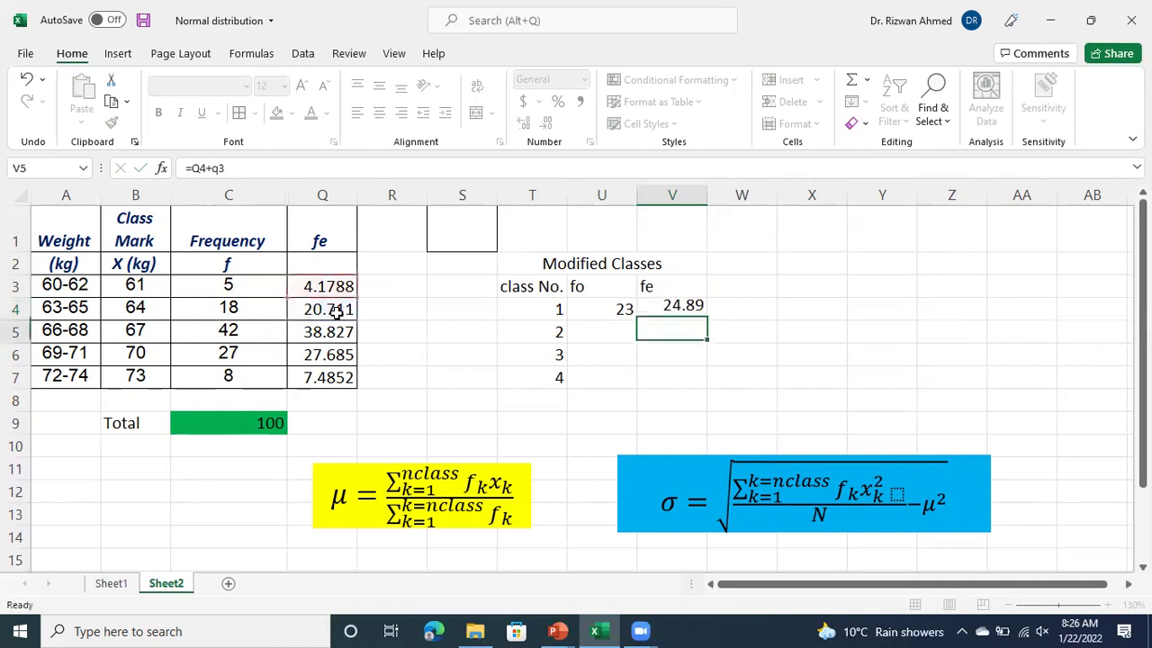
- Link the observed frequency of modified class 2 in U5 to the 66-68 class with =C5
{"action": "left_click", "coordinate": [617, 333]}
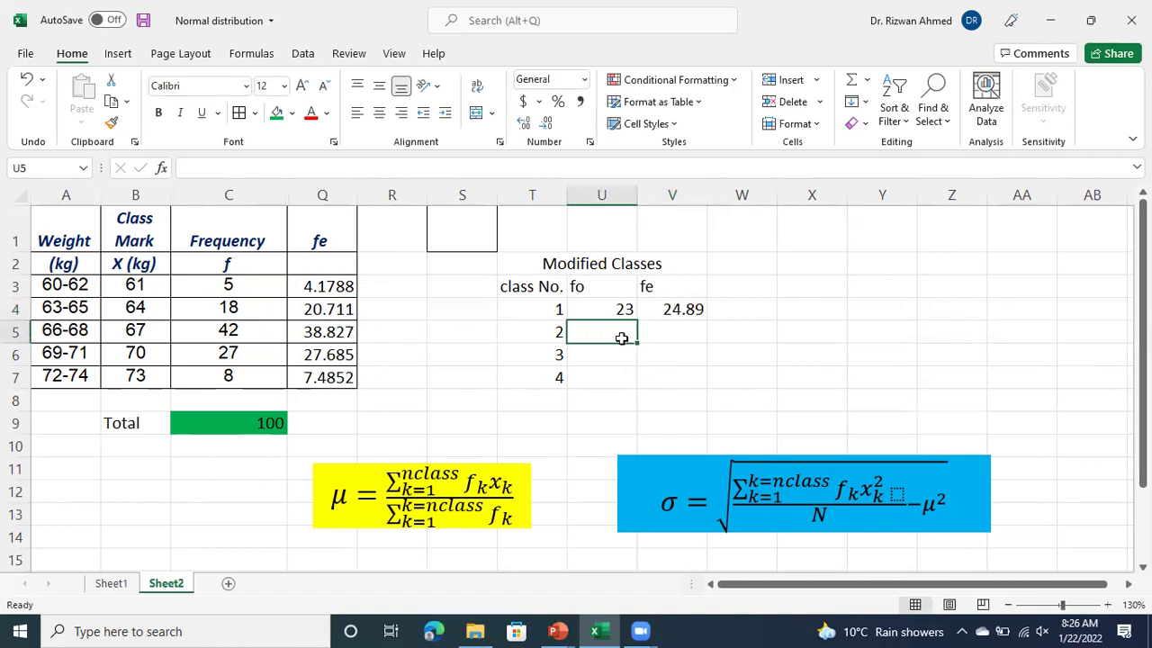
{"action": "type", "text": "="}
{"action": "key", "text": "Left"}
{"action": "key", "text": "Left"}
{"action": "key", "text": "Left"}
{"action": "key", "text": "Left"}
{"action": "key", "text": "Left"}
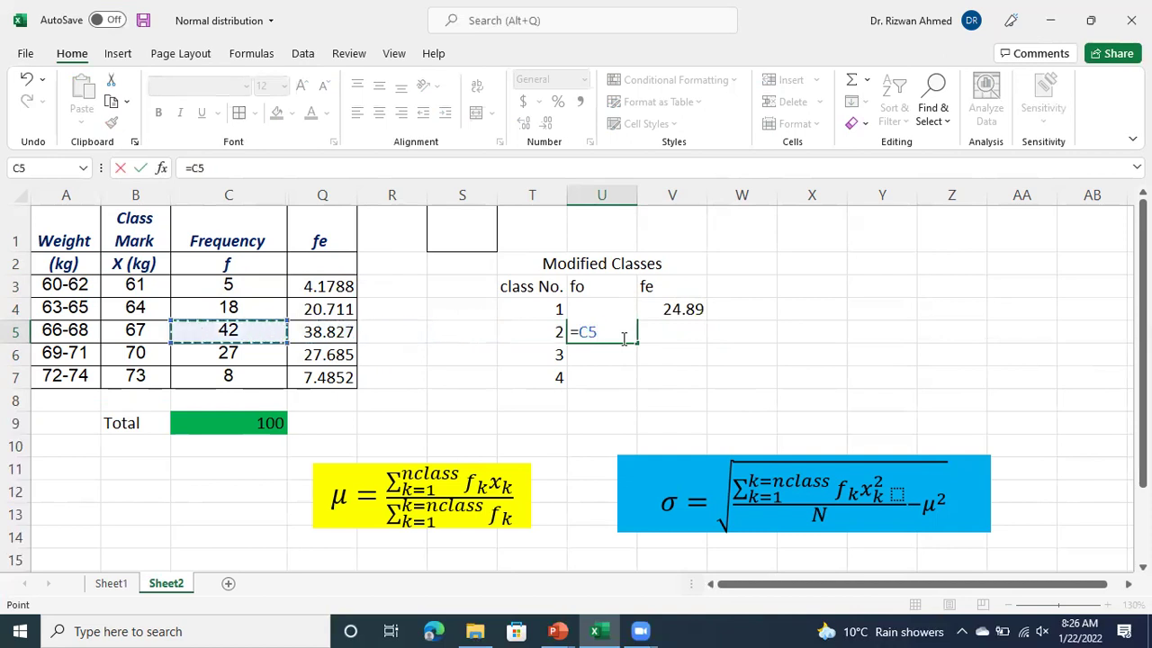
{"action": "key", "text": "Up"}
{"action": "key", "text": "Down"}
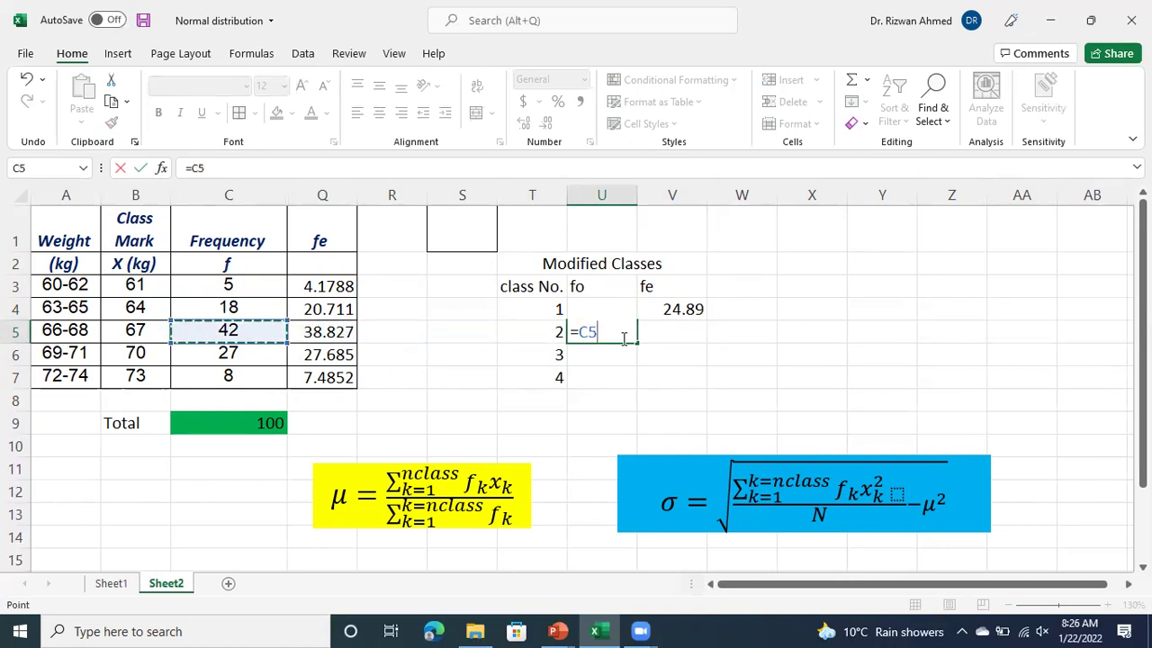
{"action": "key", "text": "Return"}
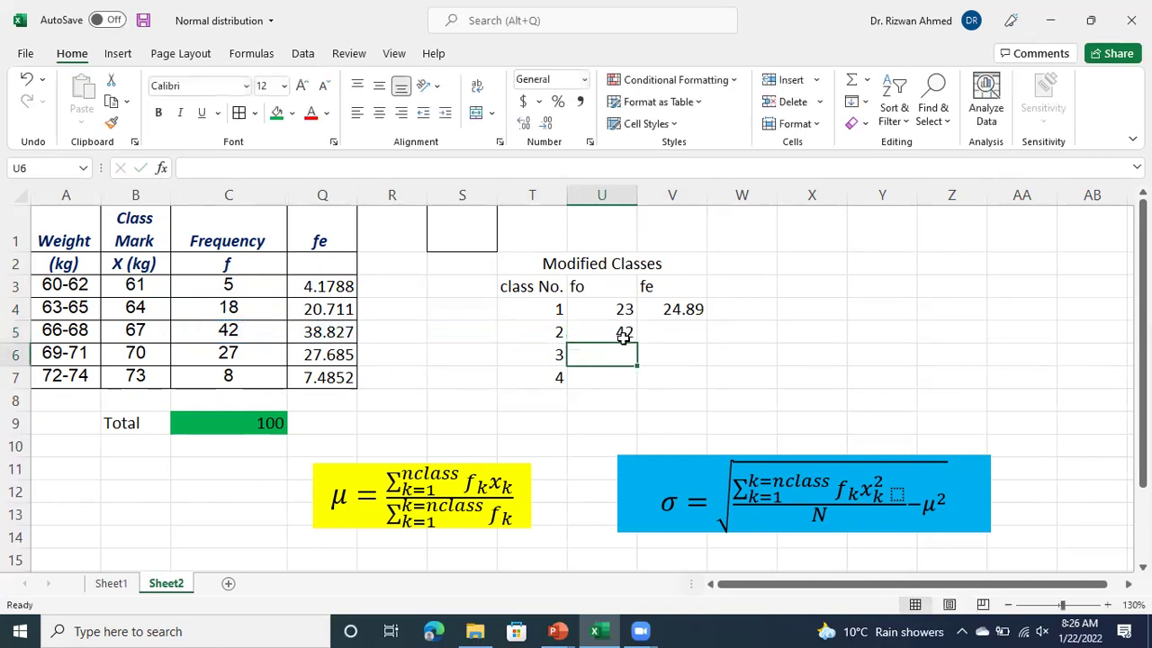
- Link the expected frequency of modified class 2 in V5 with =Q5 and fill U5:V5 down through row 7
{"action": "left_click", "coordinate": [672, 329]}
{"action": "type", "text": "="}
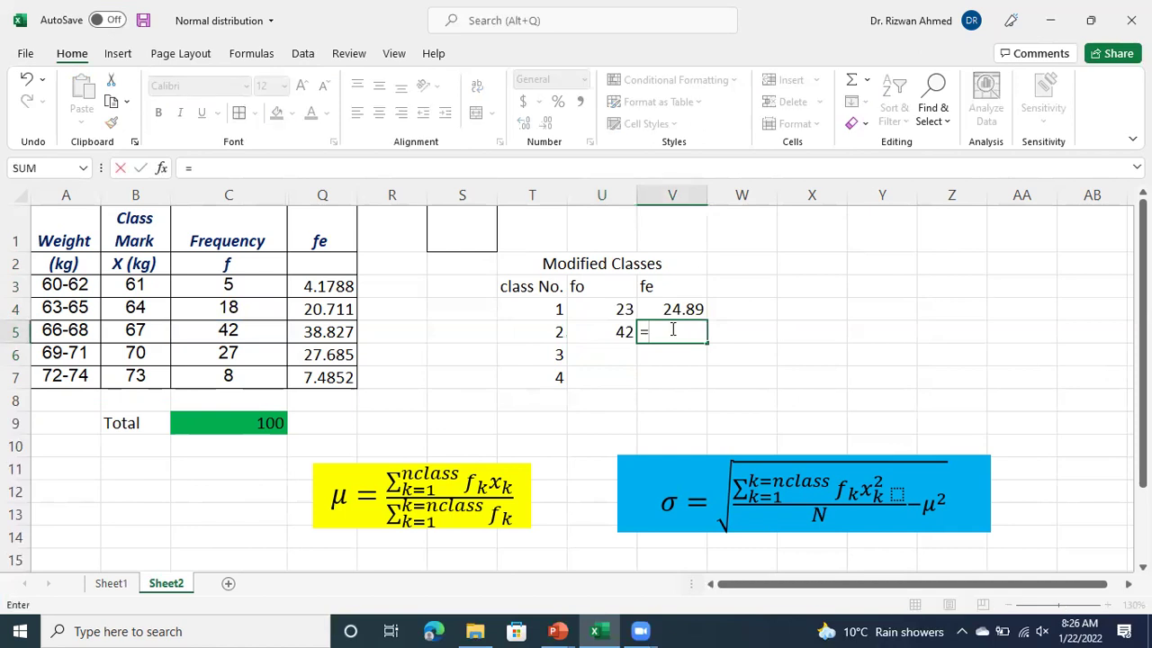
{"action": "left_click", "coordinate": [350, 332]}
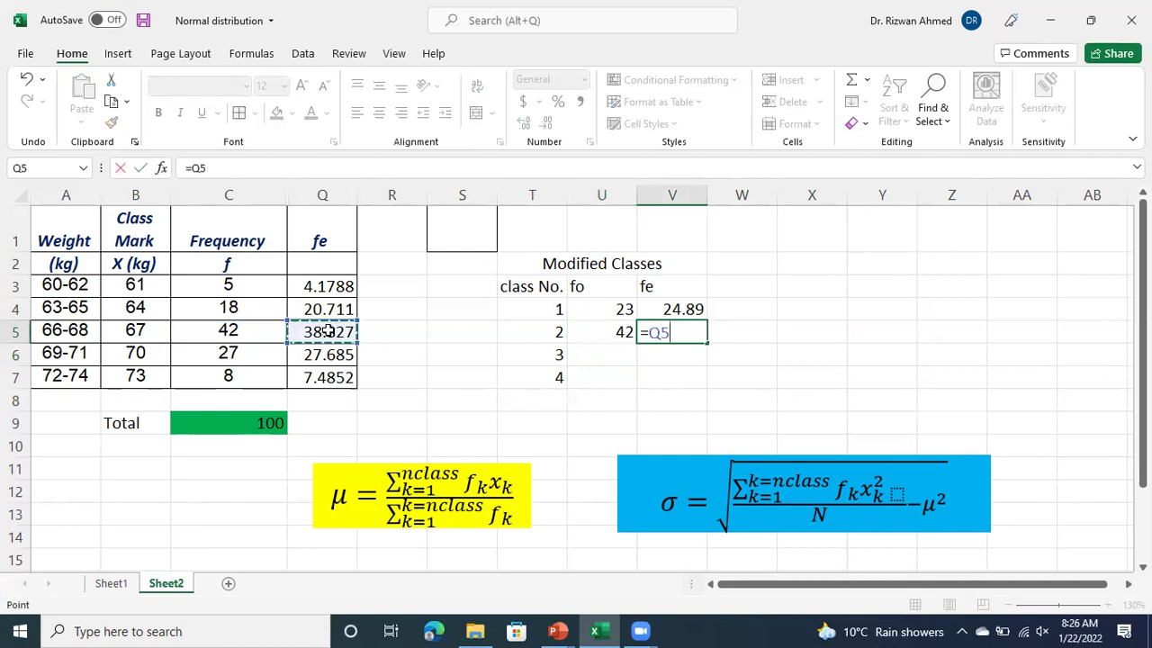
{"action": "key", "text": "Return"}
{"action": "left_click_drag", "start_coordinate": [606, 332], "coordinate": [707, 387]}
{"action": "left_click", "coordinate": [871, 371]}
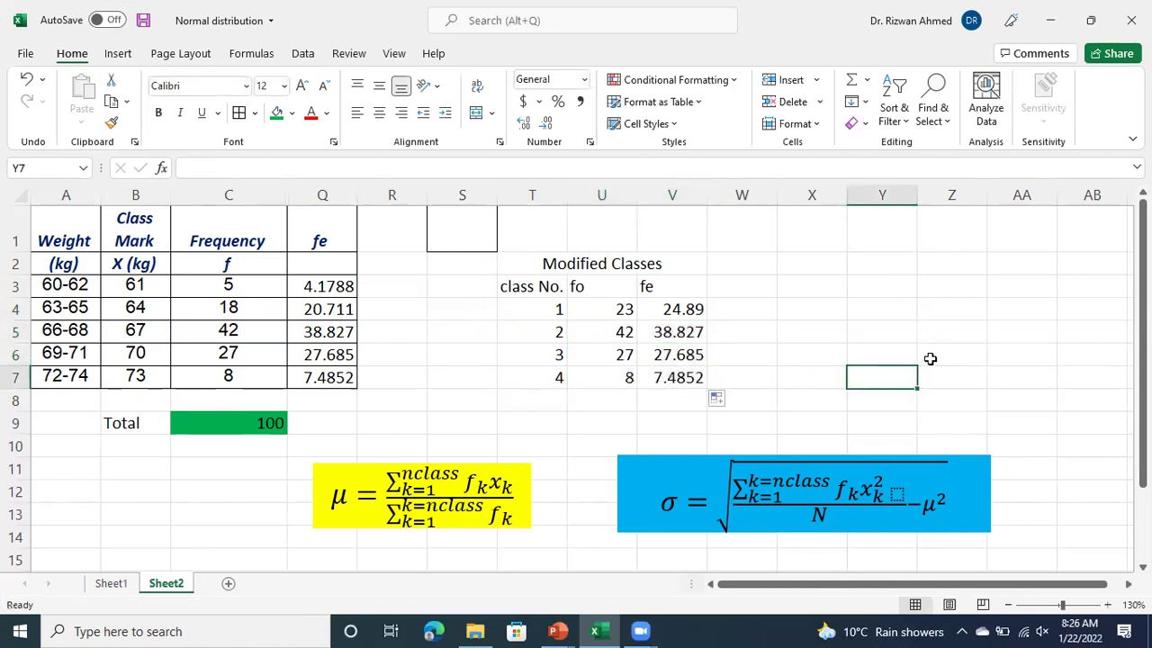
- Copy the chi-square formula from the Chi-square Test slide in PowerPoint and paste it at X2 of the Excel sheet
{"action": "left_click", "coordinate": [947, 334]}
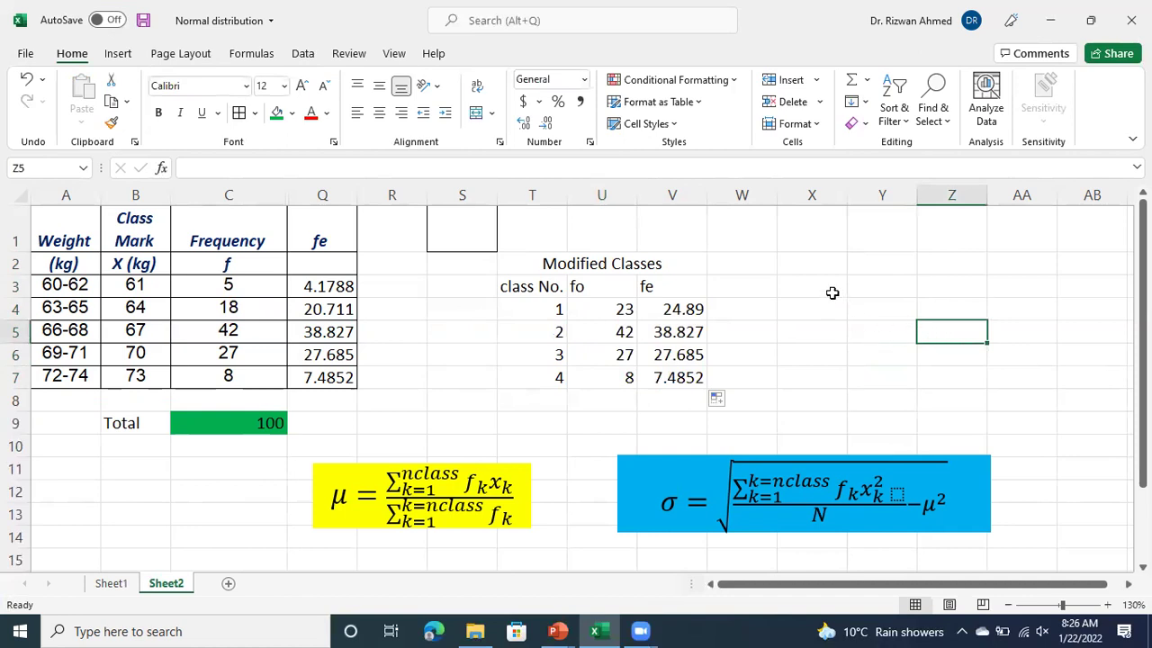
{"action": "left_click", "coordinate": [823, 264]}
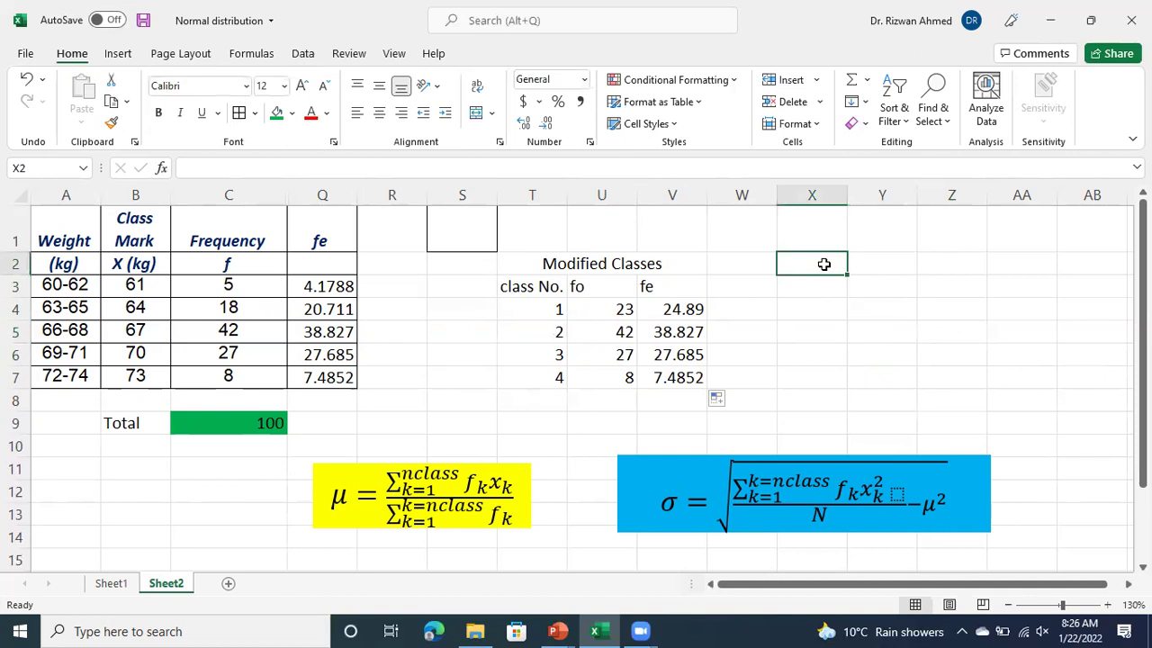
{"action": "left_click", "coordinate": [563, 631]}
{"action": "left_click", "coordinate": [624, 576]}
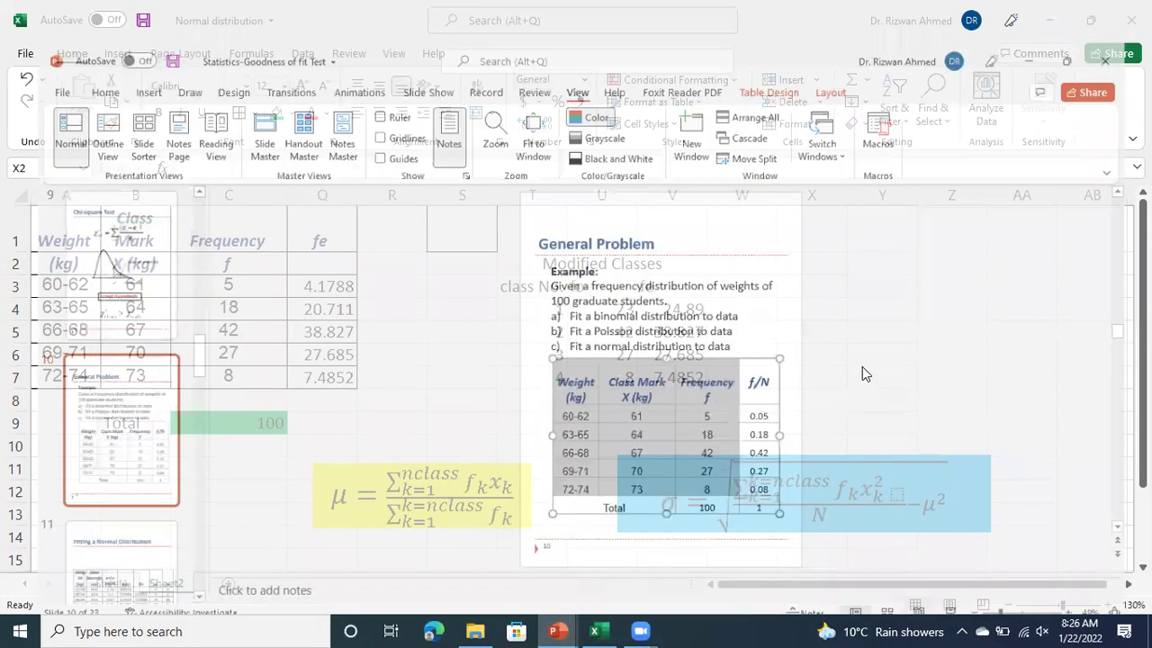
{"action": "scroll", "coordinate": [861, 366], "scroll_direction": "up", "scroll_amount": 1}
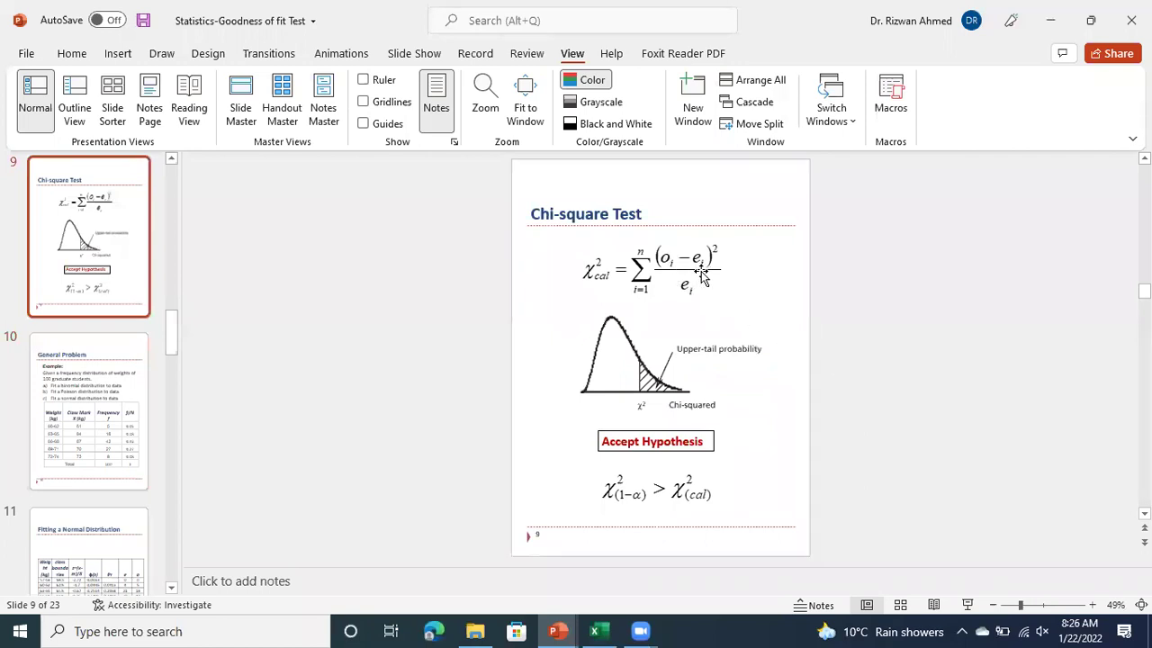
{"action": "left_click", "coordinate": [649, 272]}
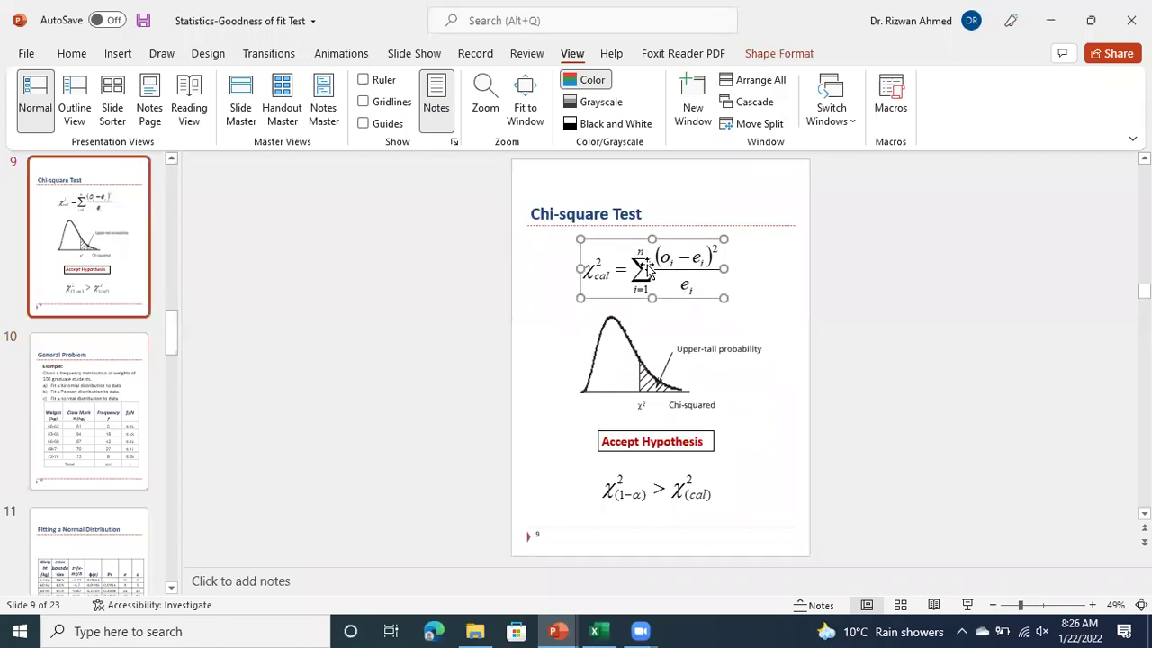
{"action": "left_click", "coordinate": [595, 629]}
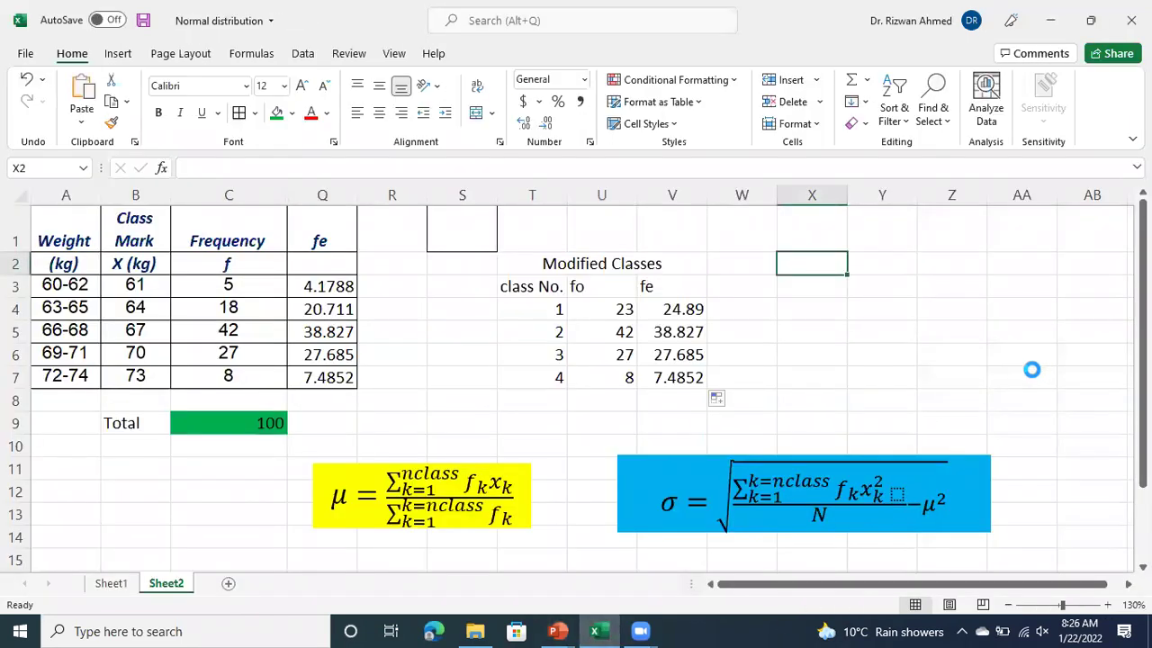
{"action": "key", "text": "ctrl+v"}
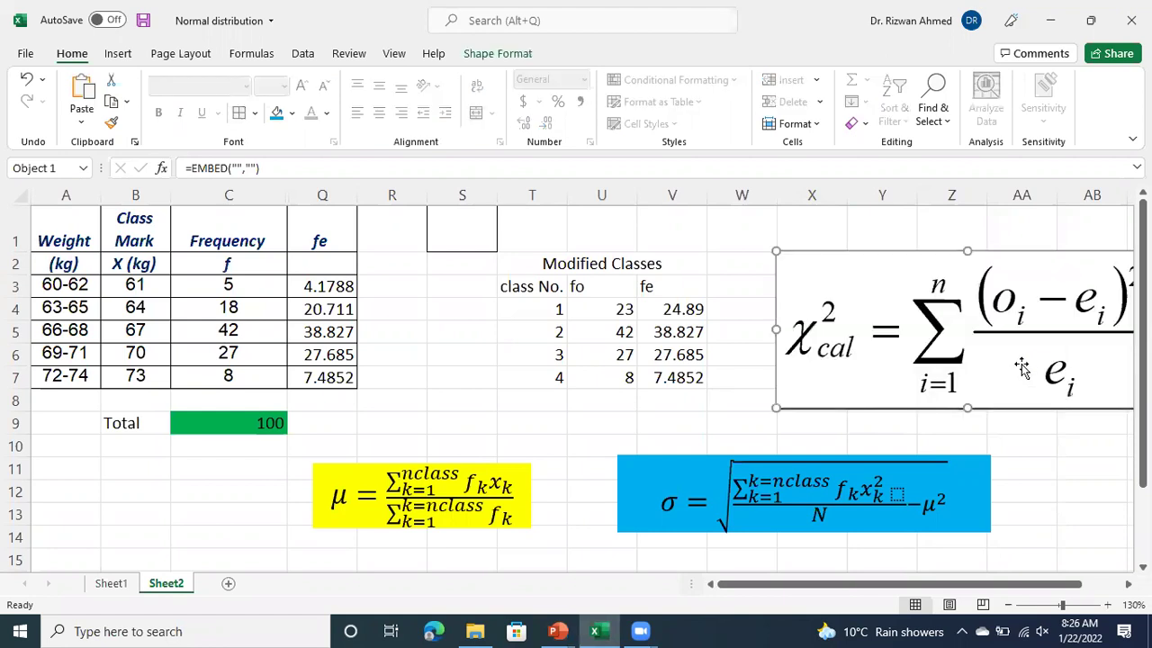
- Shrink the pasted chi-square equation and place it beside the modified classes table, over columns W to Y in rows 4 to 7
{"action": "left_click_drag", "start_coordinate": [776, 255], "coordinate": [1001, 344]}
{"action": "left_click_drag", "start_coordinate": [1060, 369], "coordinate": [781, 332]}
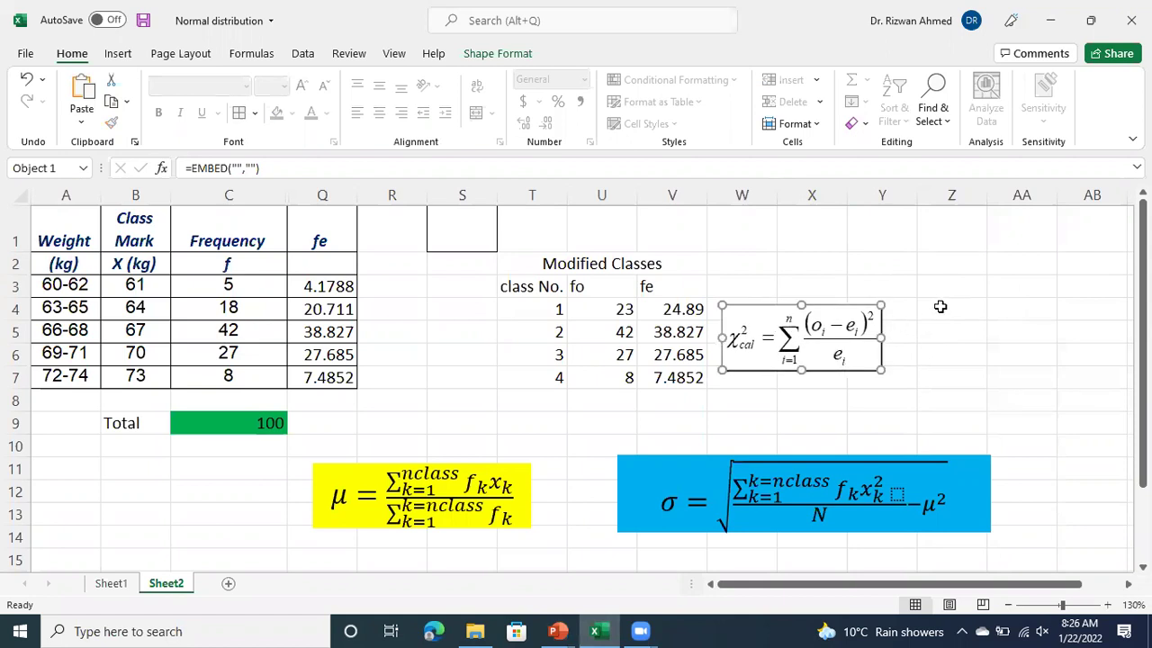
{"action": "left_click", "coordinate": [946, 288]}
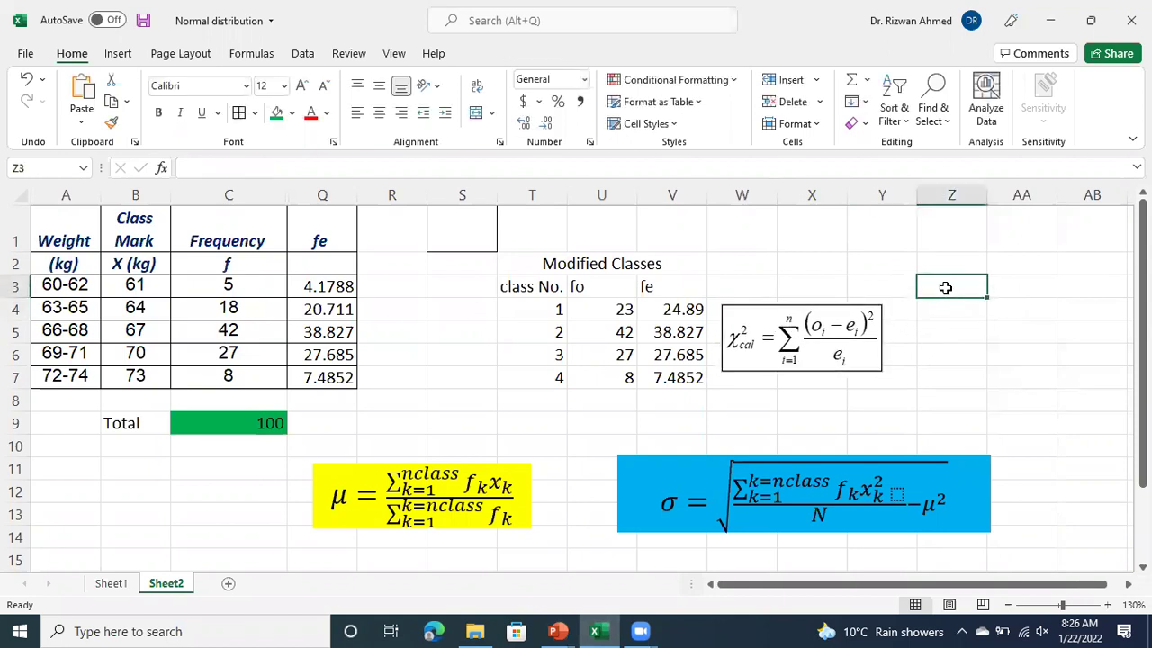
- Compute the chi-square term of modified class 1 in Z4 with =(U4-V4)^2/V4
{"action": "left_click", "coordinate": [954, 310]}
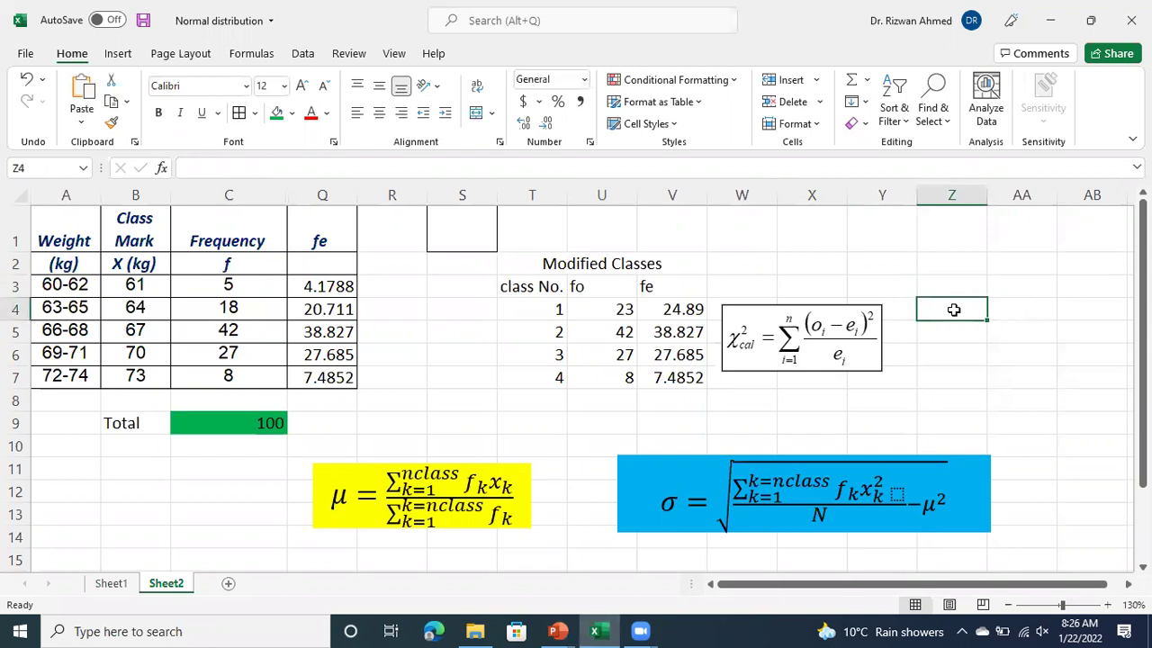
{"action": "type", "text": "="}
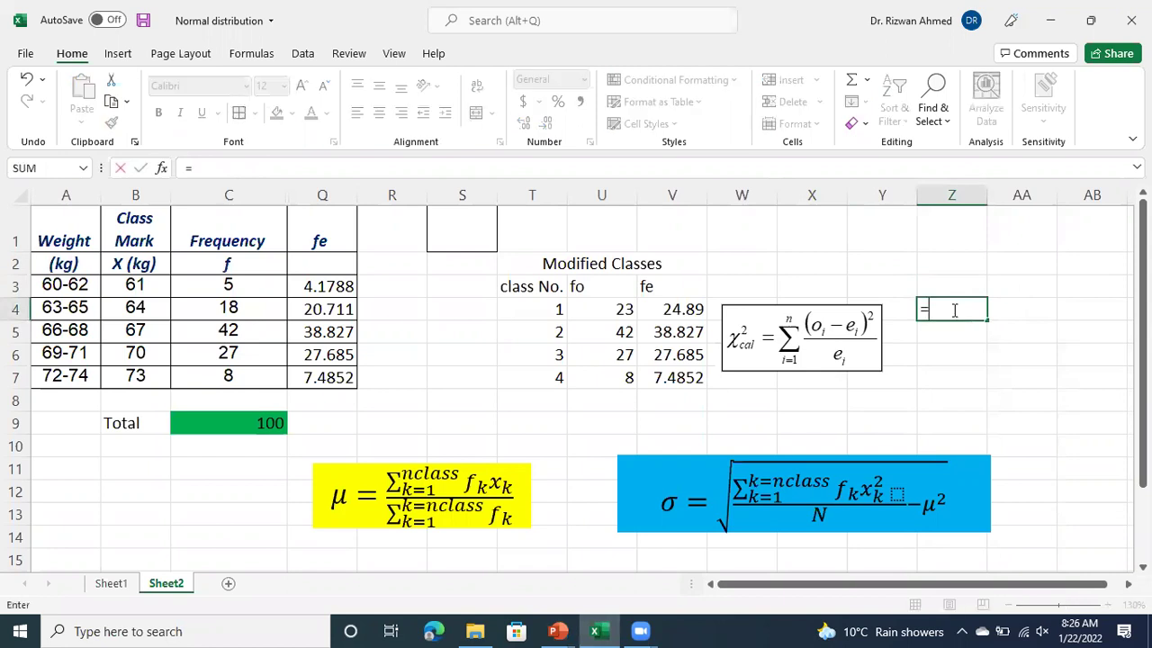
{"action": "type", "text": "("}
{"action": "key", "text": "Left"}
{"action": "key", "text": "Left"}
{"action": "key", "text": "Left"}
{"action": "key", "text": "Left"}
{"action": "key", "text": "Left"}
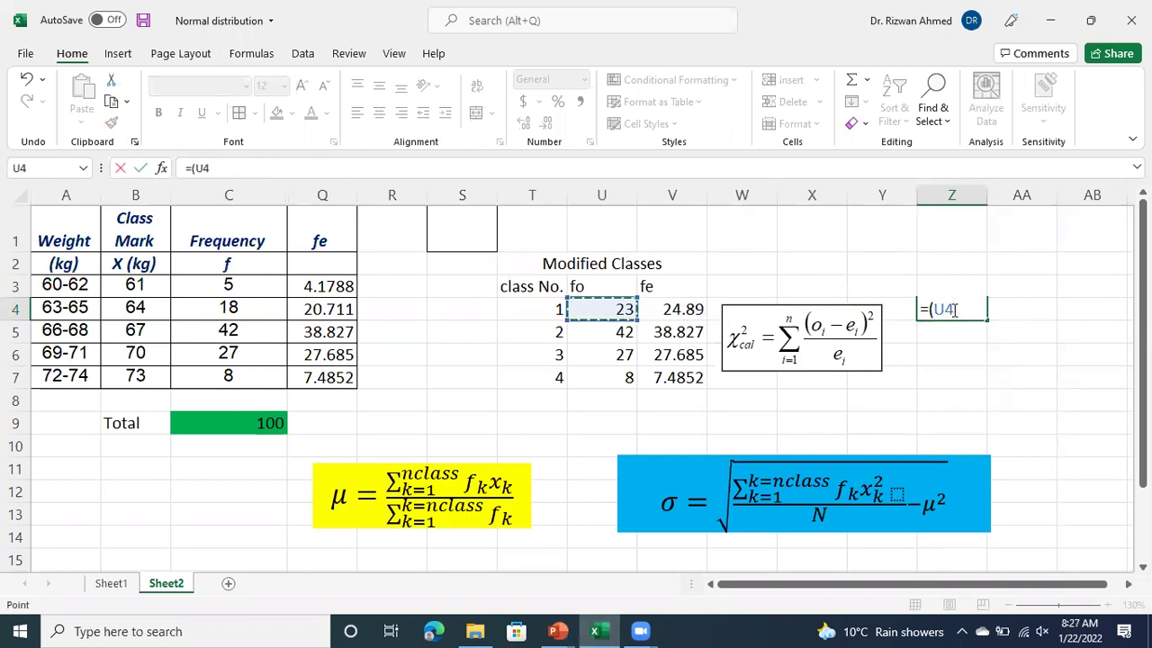
{"action": "type", "text": "-v4"}
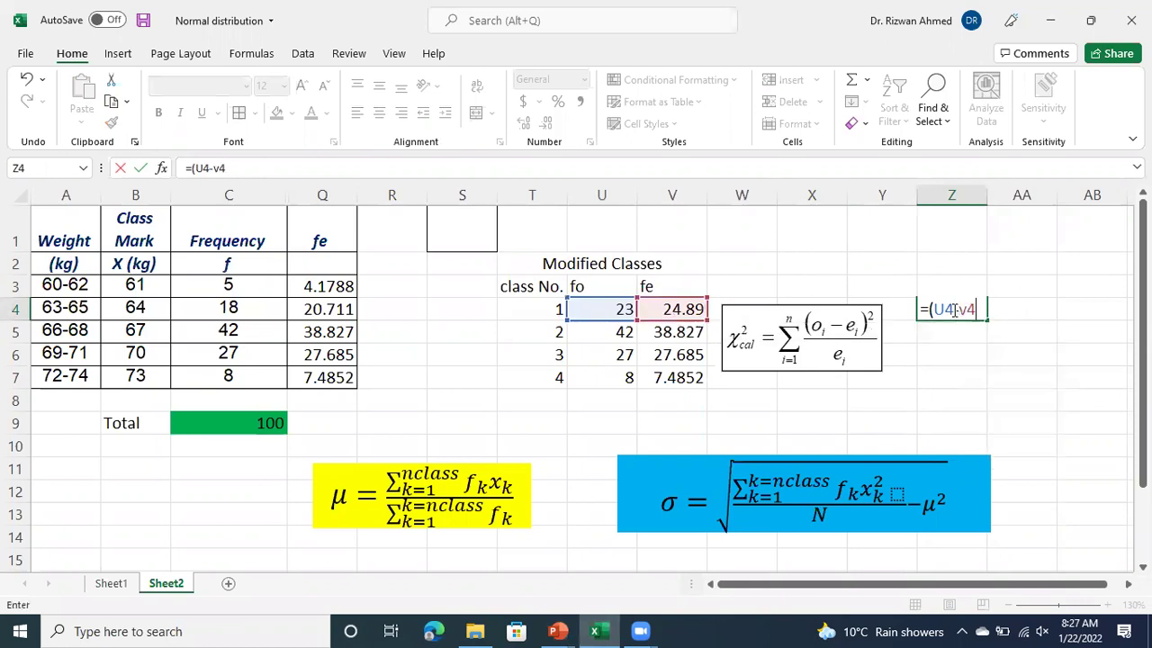
{"action": "type", "text": ")^2/"}
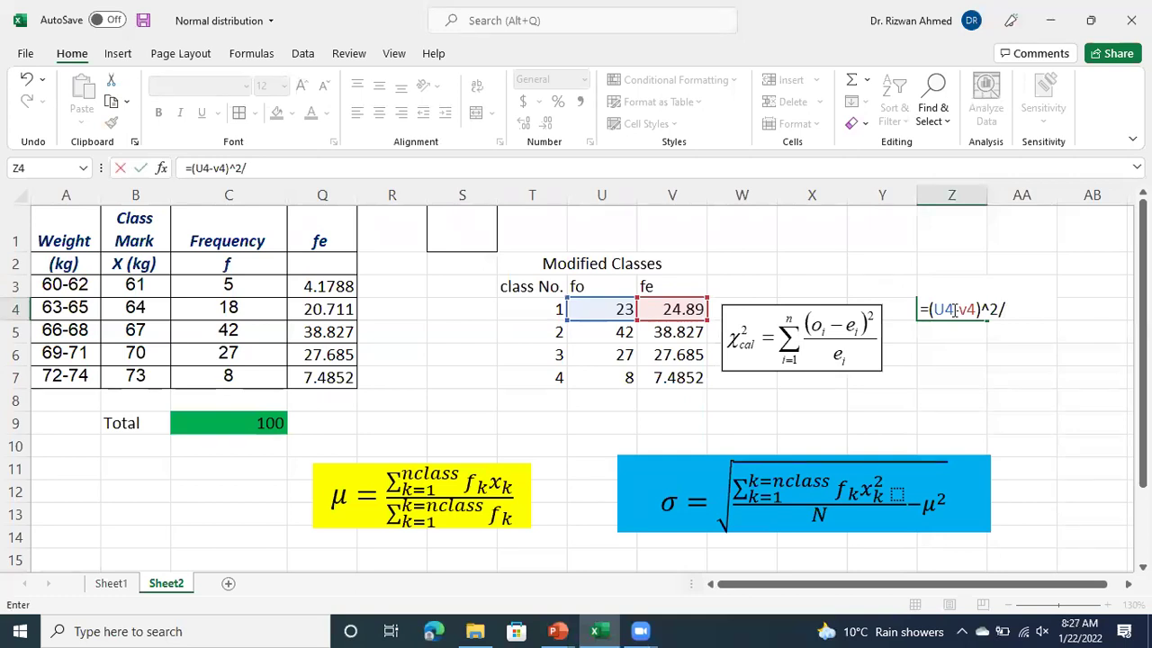
{"action": "key", "text": "Left"}
{"action": "key", "text": "Left"}
{"action": "key", "text": "Left"}
{"action": "key", "text": "Left"}
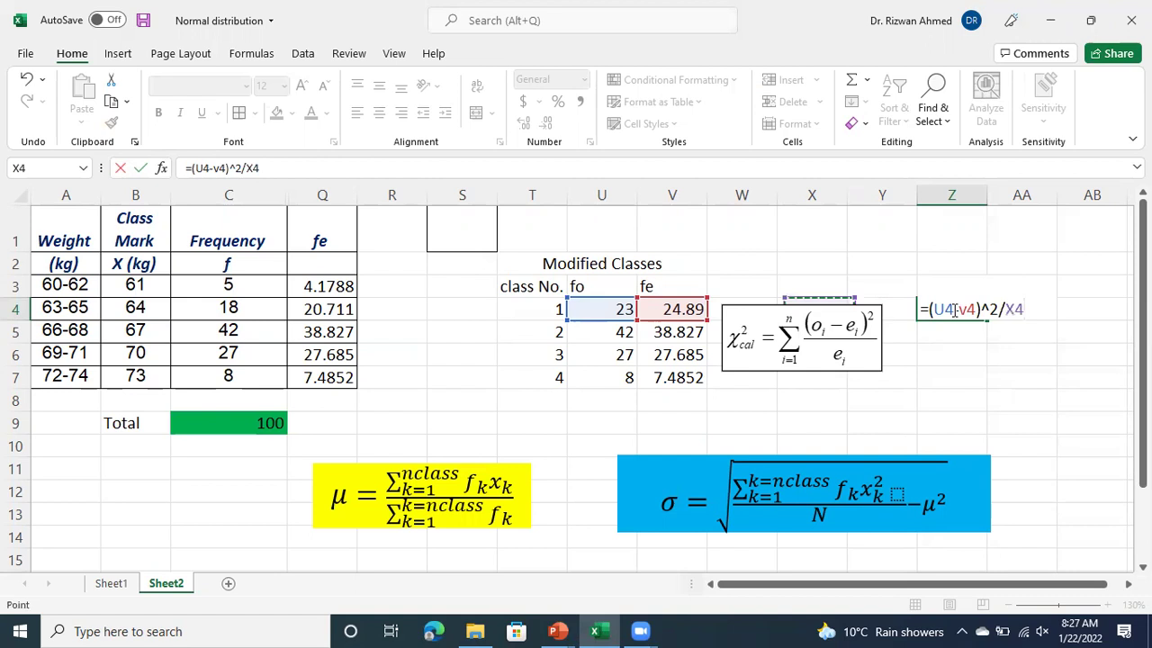
{"action": "key", "text": "Return"}
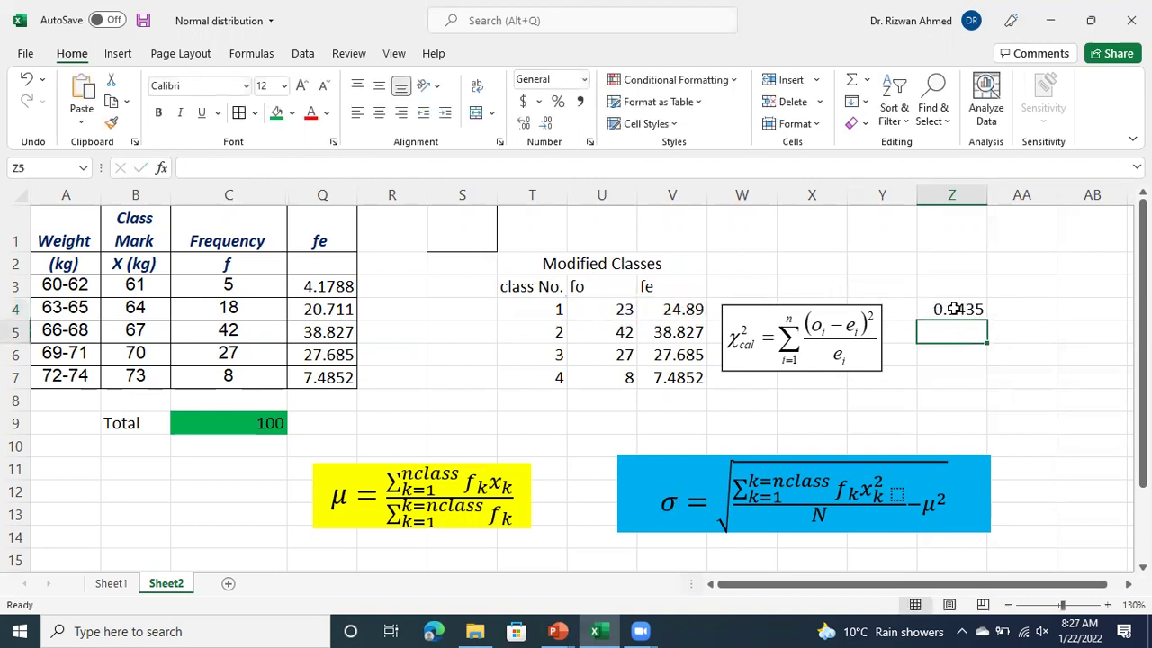
- Fill the chi-square term formula from Z4 down to Z7
{"action": "left_click", "coordinate": [954, 308]}
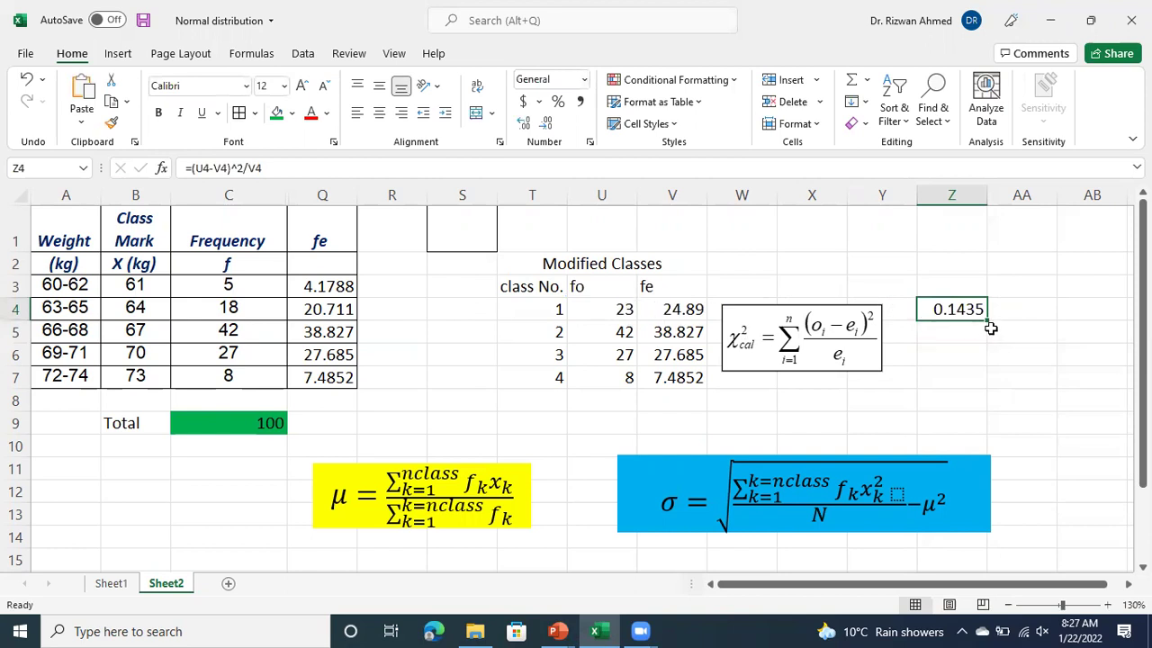
{"action": "left_click_drag", "start_coordinate": [985, 319], "coordinate": [983, 383]}
{"action": "left_click", "coordinate": [1038, 399]}
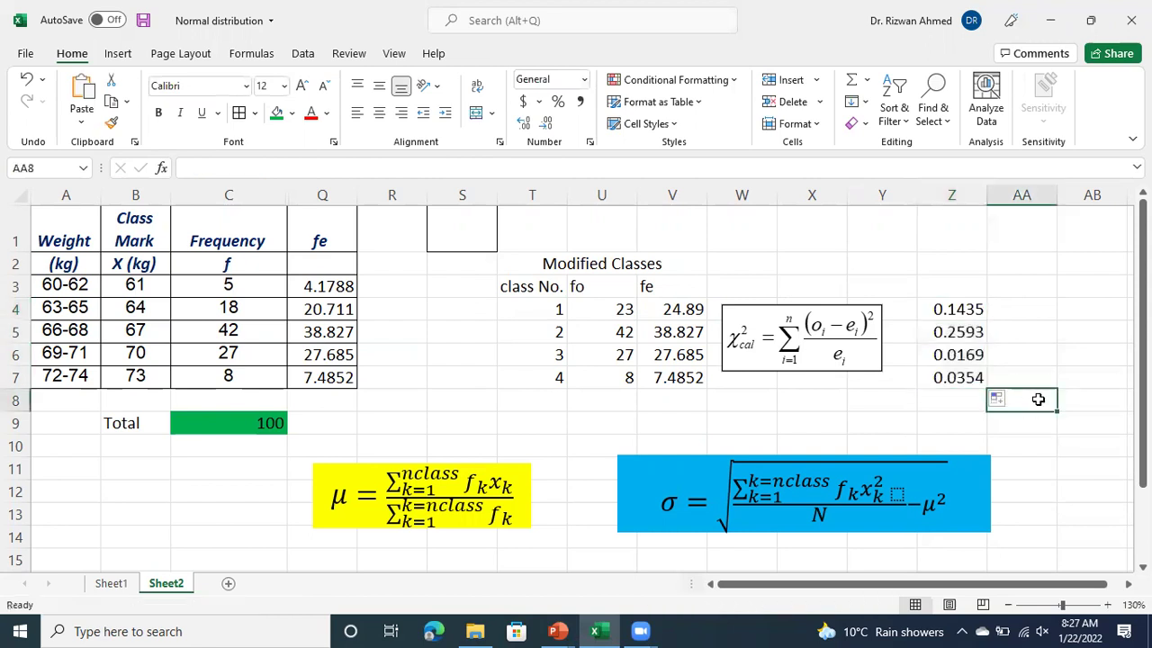
- Label cell Y9 as Chi-squared and widen column Y to fit the text
{"action": "left_click", "coordinate": [947, 426]}
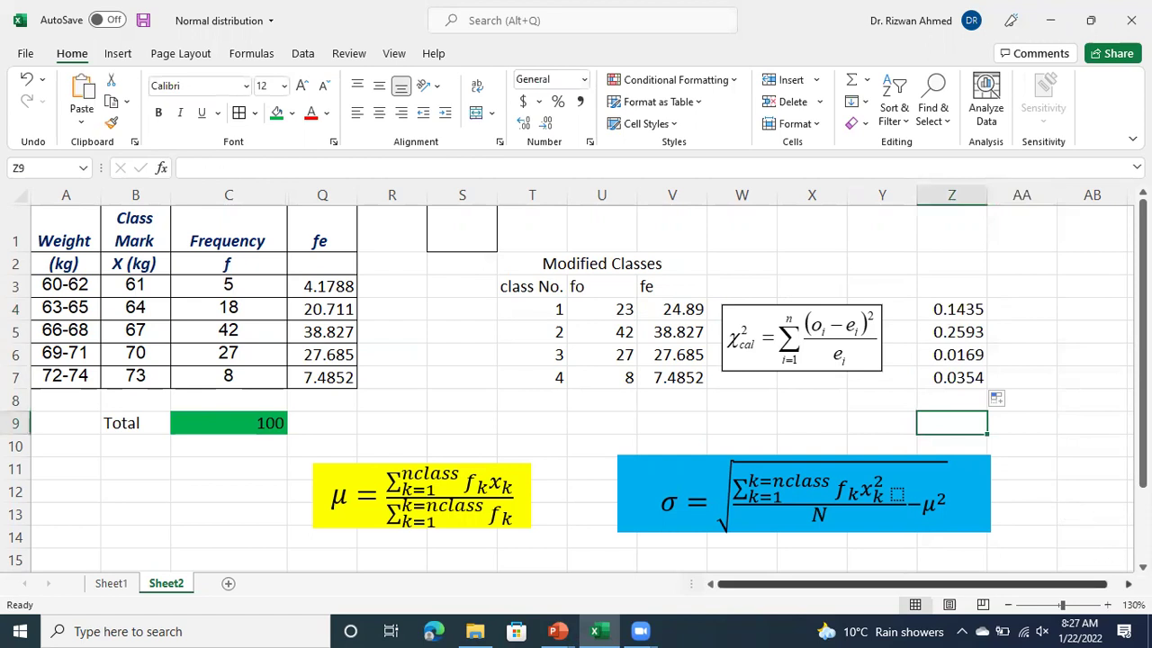
{"action": "left_click", "coordinate": [1127, 585]}
{"action": "scroll", "coordinate": [619, 440], "scroll_direction": "right", "scroll_amount": 3}
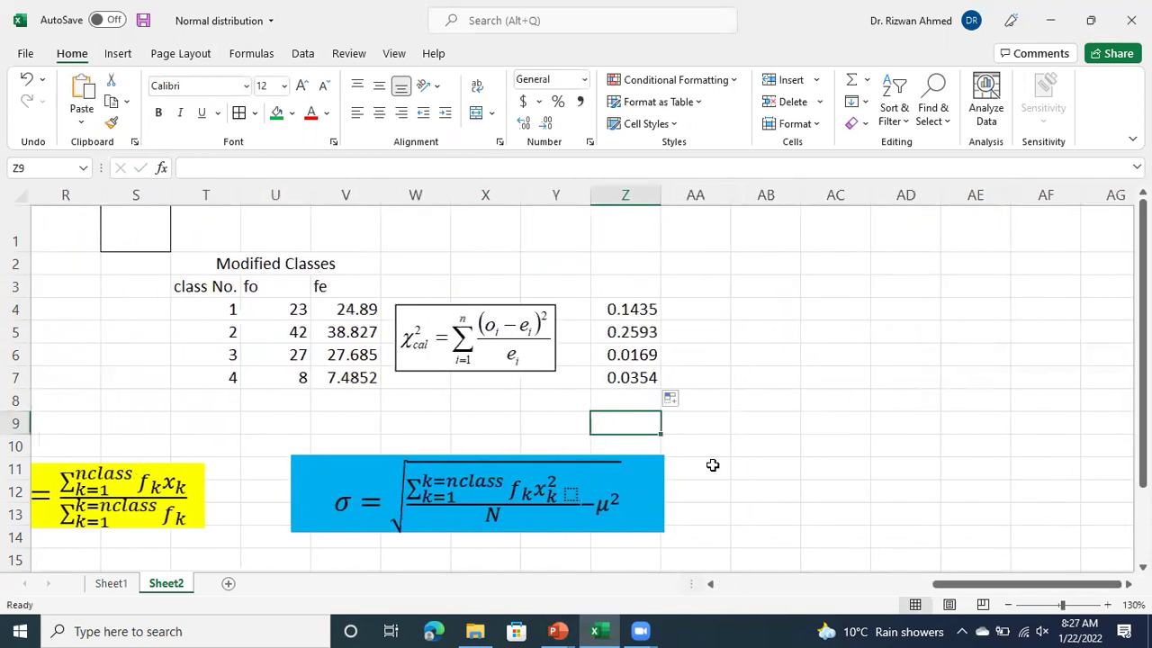
{"action": "left_click_drag", "start_coordinate": [959, 585], "coordinate": [736, 590]}
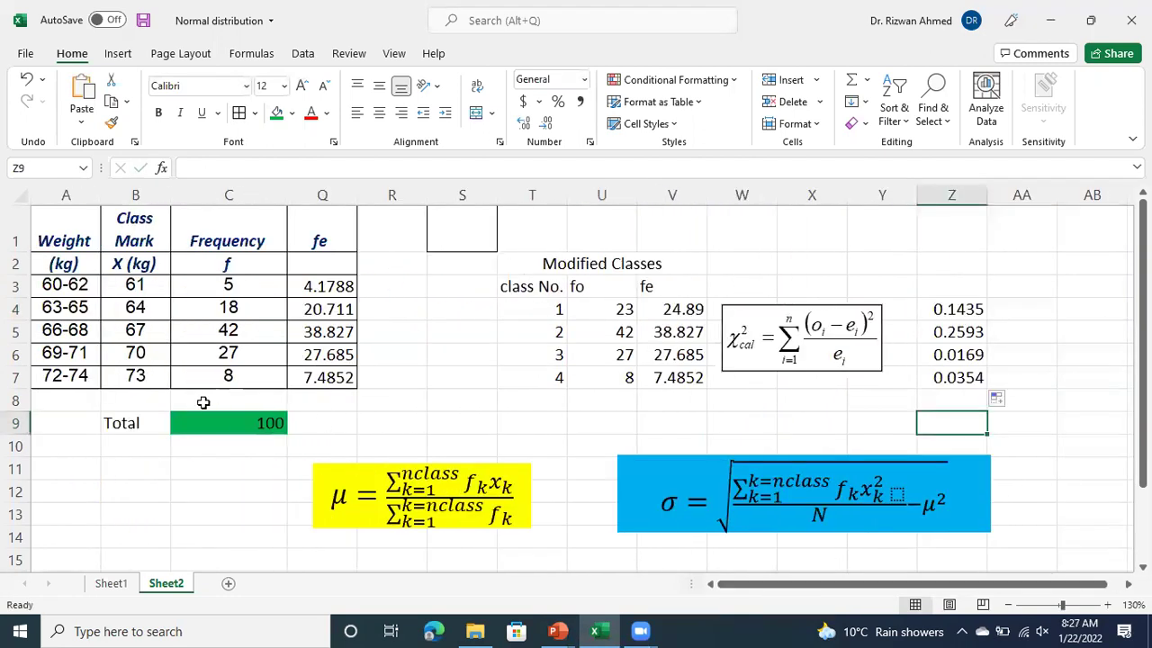
{"action": "left_click", "coordinate": [896, 420]}
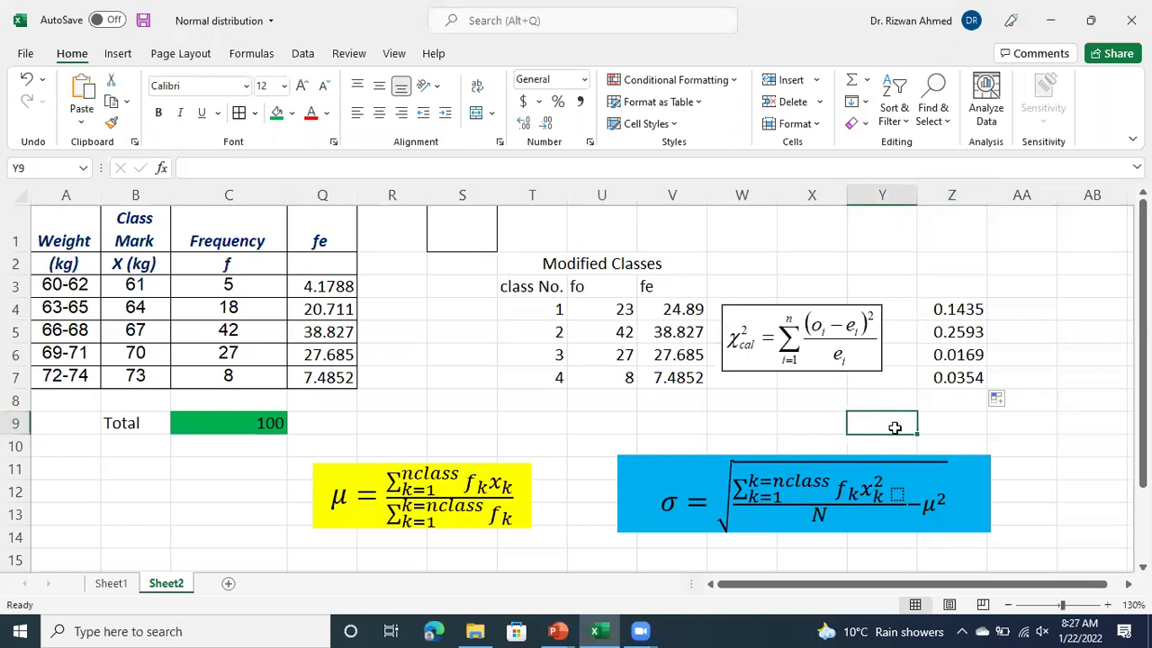
{"action": "type", "text": "Chi"}
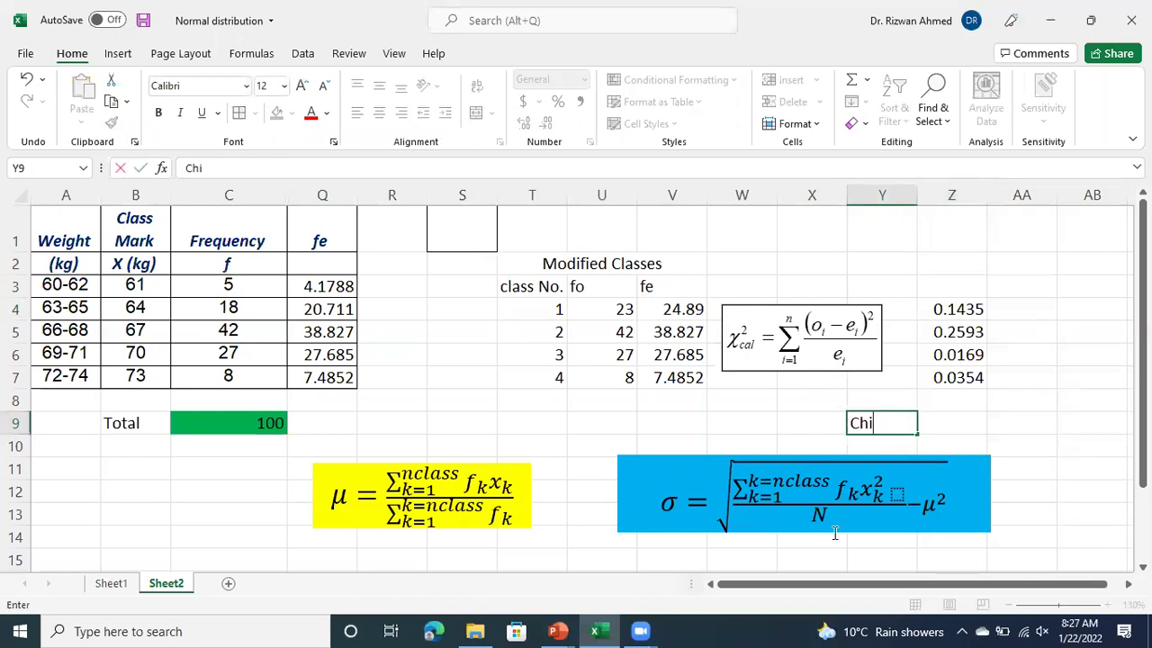
{"action": "type", "text": "_"}
{"action": "type", "text": "-squar"}
{"action": "type", "text": "d"}
{"action": "key", "text": "BackSpace"}
{"action": "type", "text": "ed"}
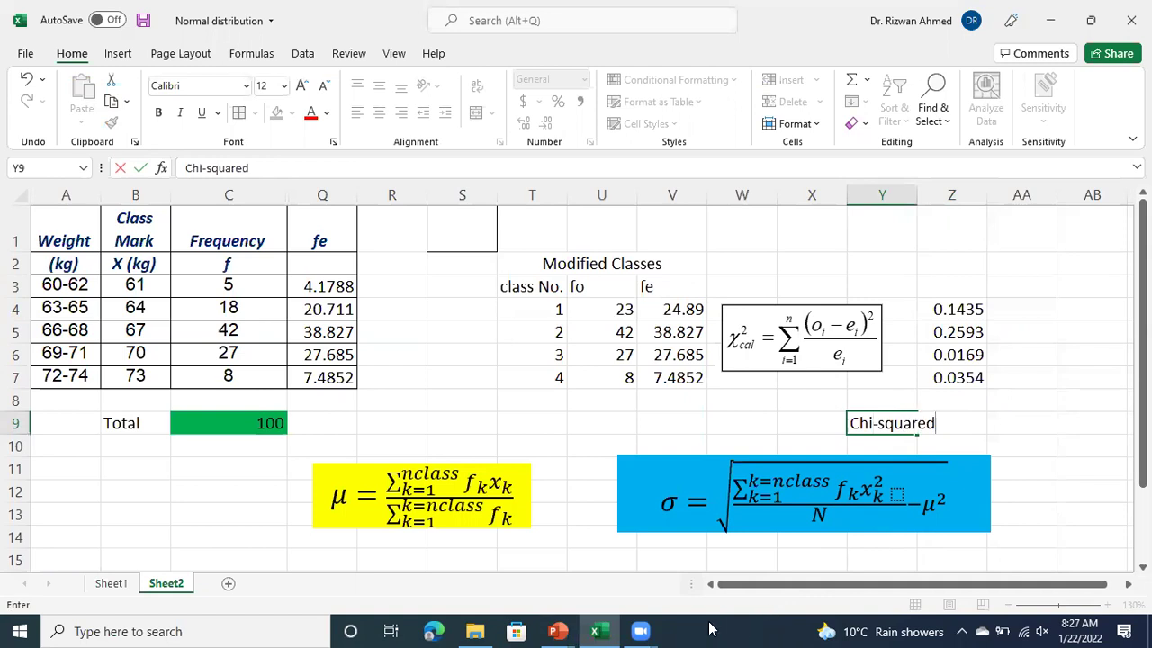
{"action": "key", "text": "Tab"}
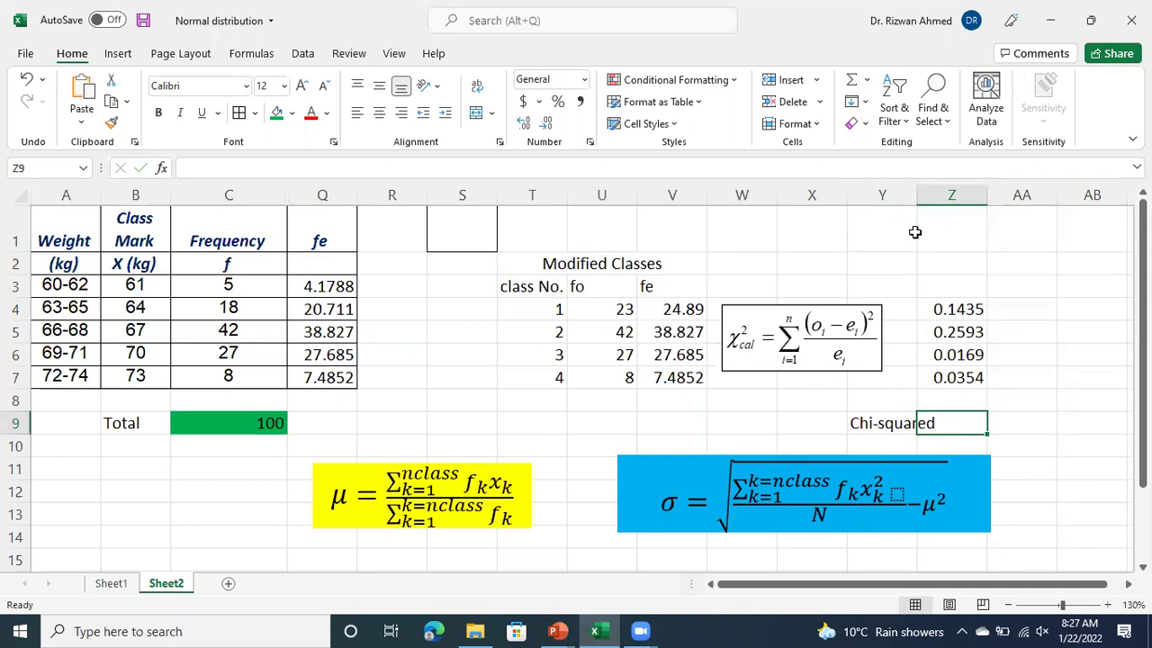
{"action": "left_click_drag", "start_coordinate": [918, 193], "coordinate": [949, 189]}
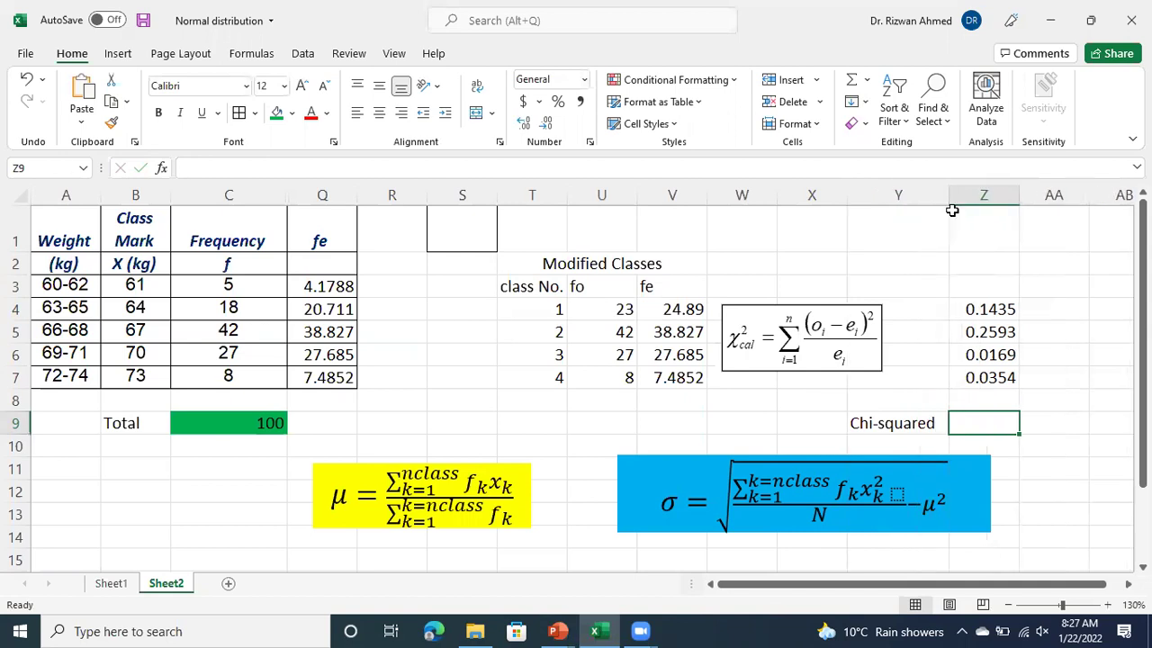
- Total the chi-square terms in Z9 with =sum(Z4:Z7)
{"action": "type", "text": "=sum("}
{"action": "key", "text": "Up"}
{"action": "key", "text": "Up"}
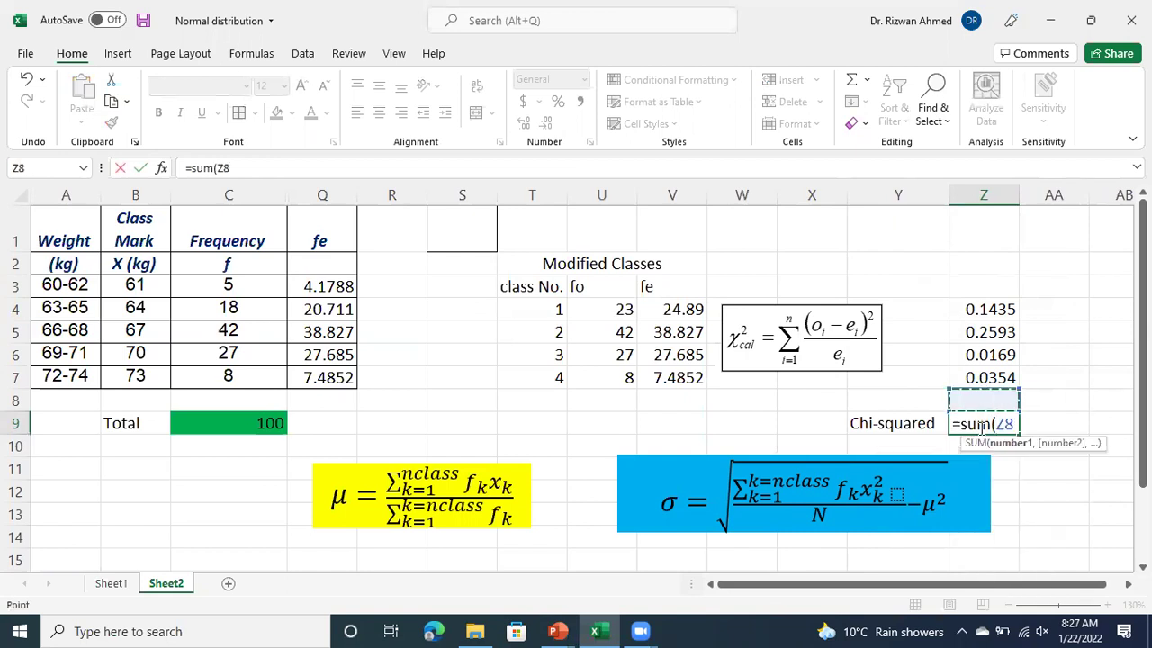
{"action": "key", "text": "shift+Up"}
{"action": "key", "text": "shift+Up"}
{"action": "key", "text": "shift+Up"}
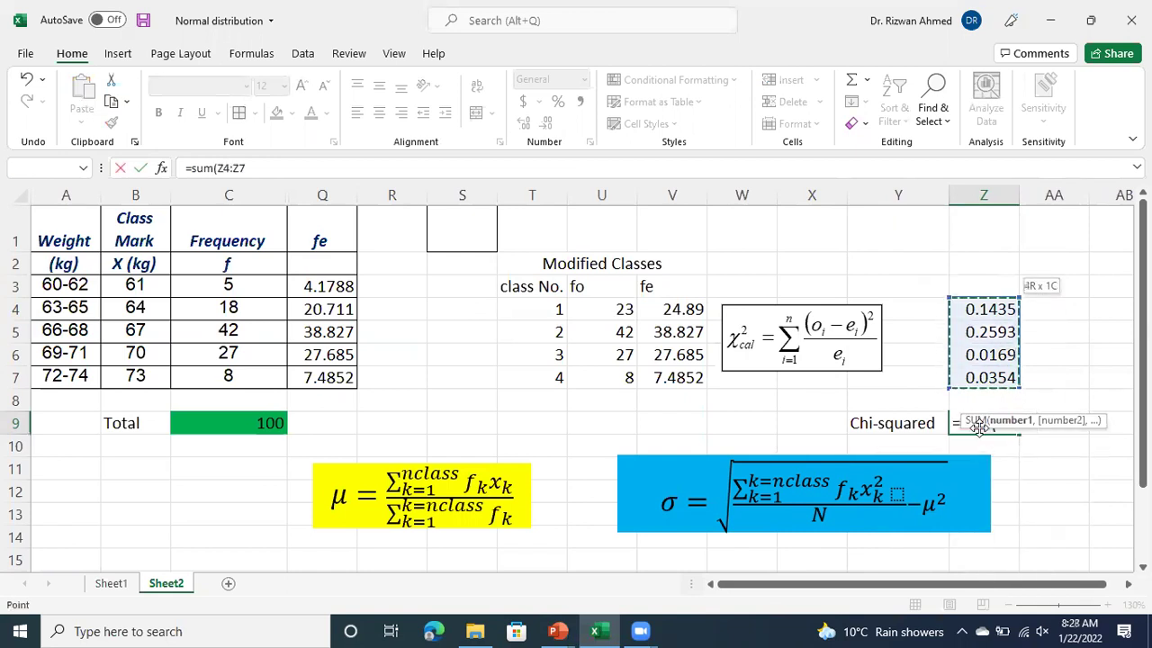
{"action": "type", "text": ")"}
{"action": "key", "text": "Return"}
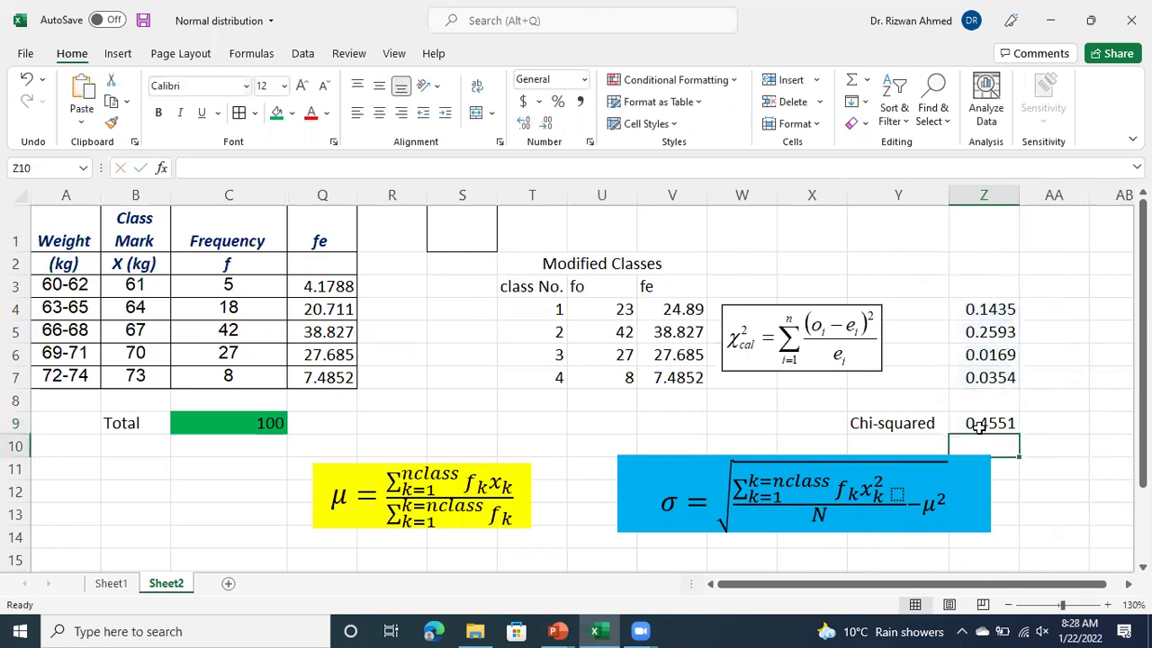
- Fill the Chi-squared label and its value in Y9:Z9 with green
{"action": "left_click", "coordinate": [1057, 363]}
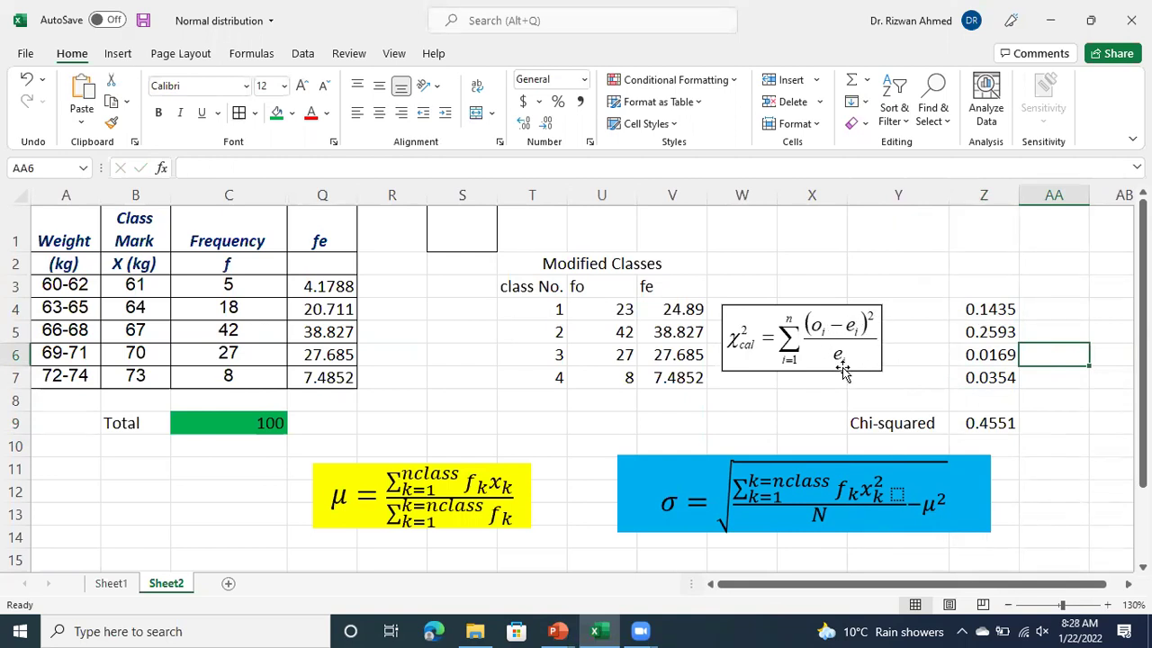
{"action": "left_click", "coordinate": [1033, 443]}
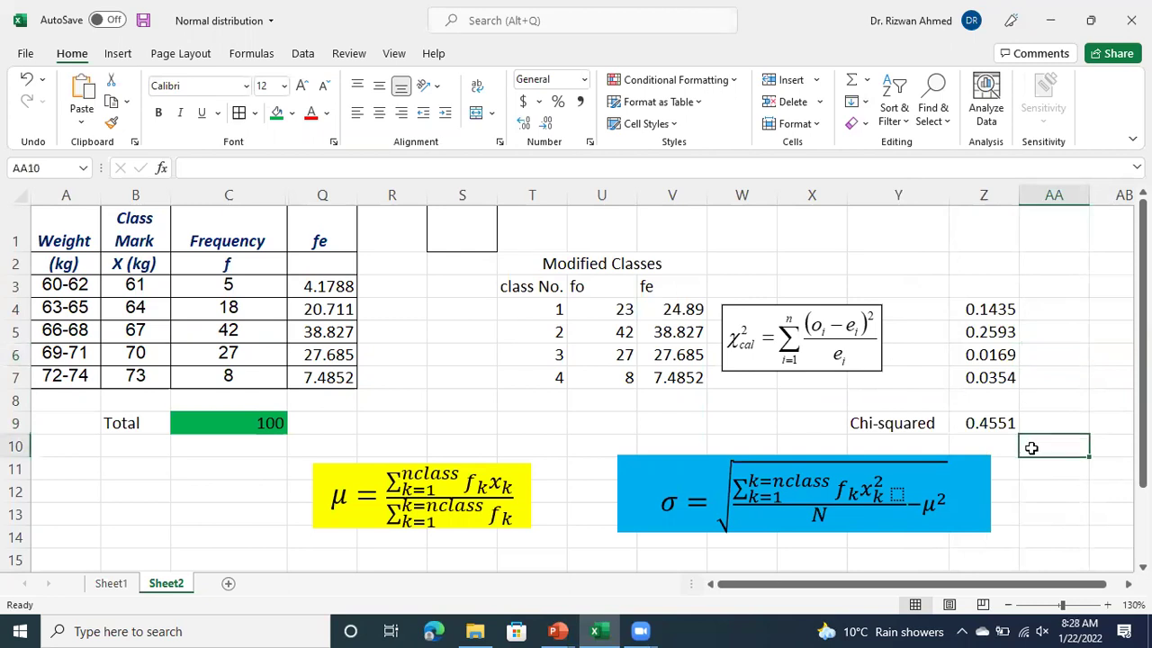
{"action": "left_click", "coordinate": [990, 423]}
{"action": "left_click_drag", "start_coordinate": [874, 426], "coordinate": [999, 428]}
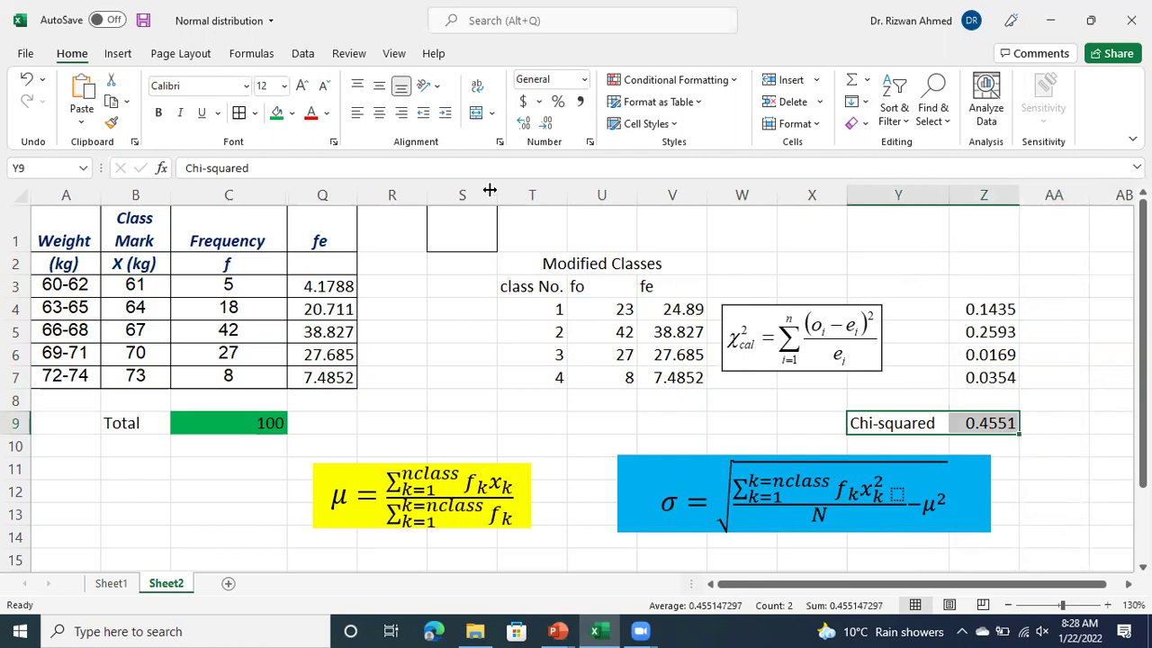
{"action": "left_click", "coordinate": [276, 115]}
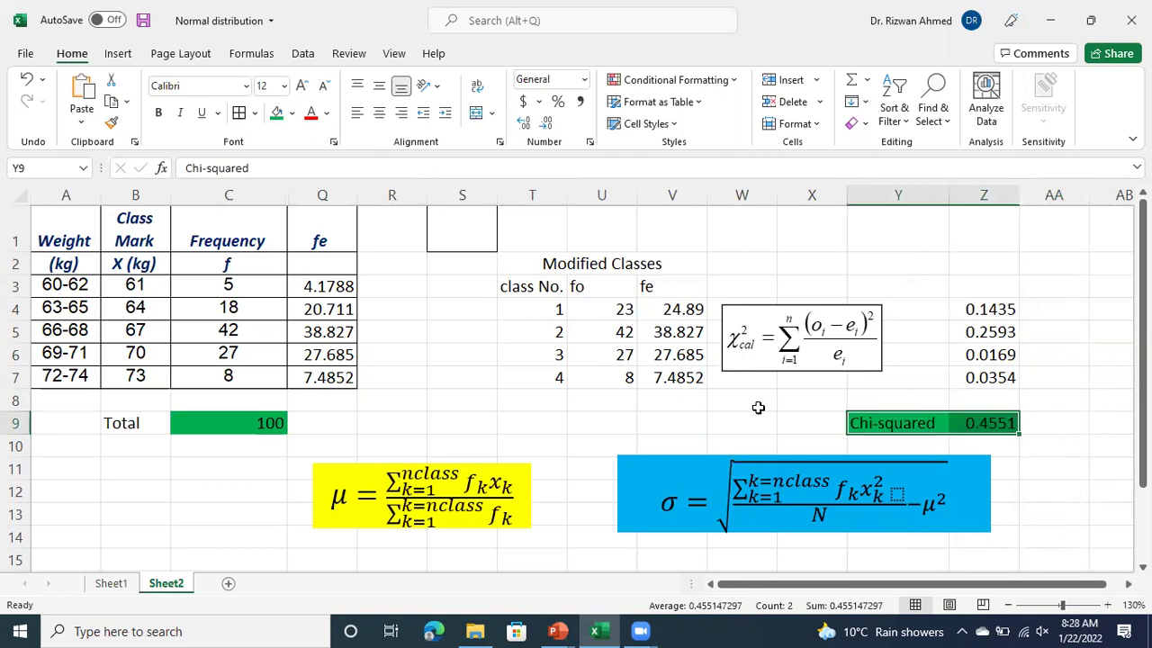
{"action": "left_click", "coordinate": [1058, 450]}
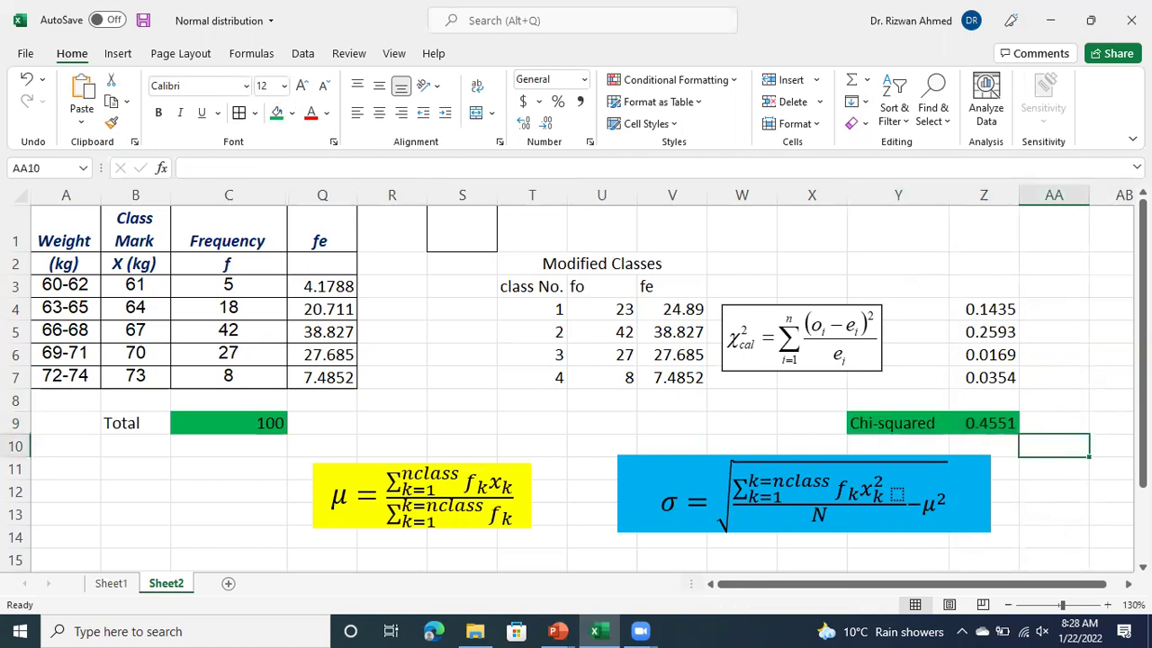
- Change the label in Y9 to Chi-squared (cal) and widen column Y to fit the text
{"action": "scroll", "coordinate": [872, 481], "scroll_direction": "right", "scroll_amount": 3}
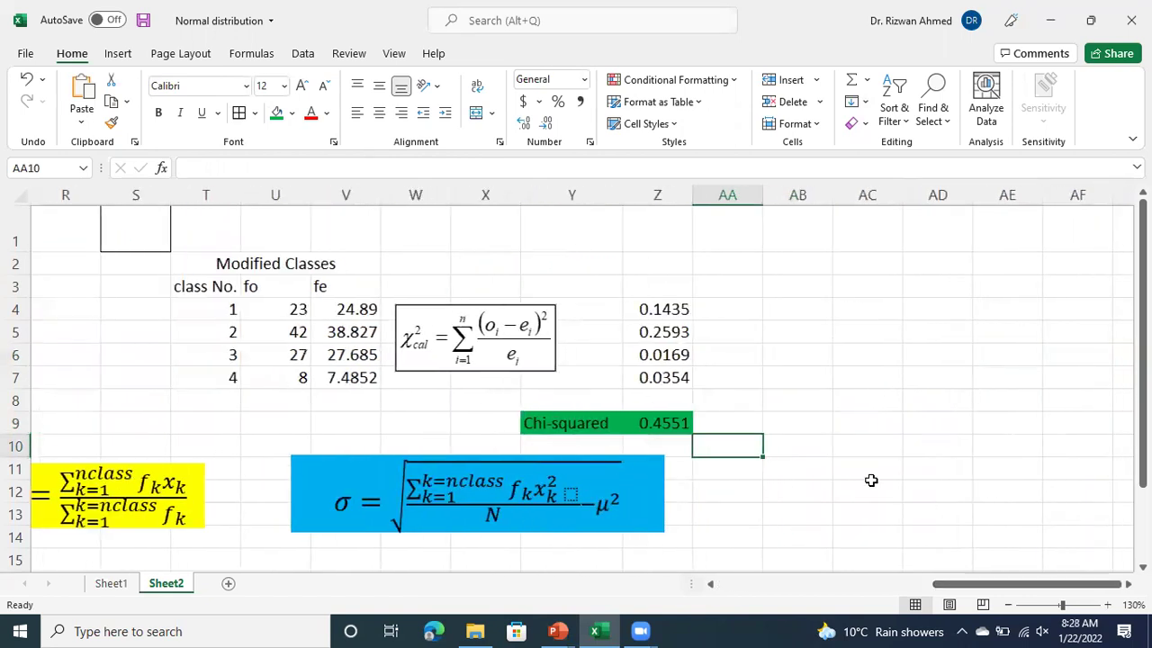
{"action": "left_click", "coordinate": [799, 418]}
{"action": "left_click", "coordinate": [800, 402]}
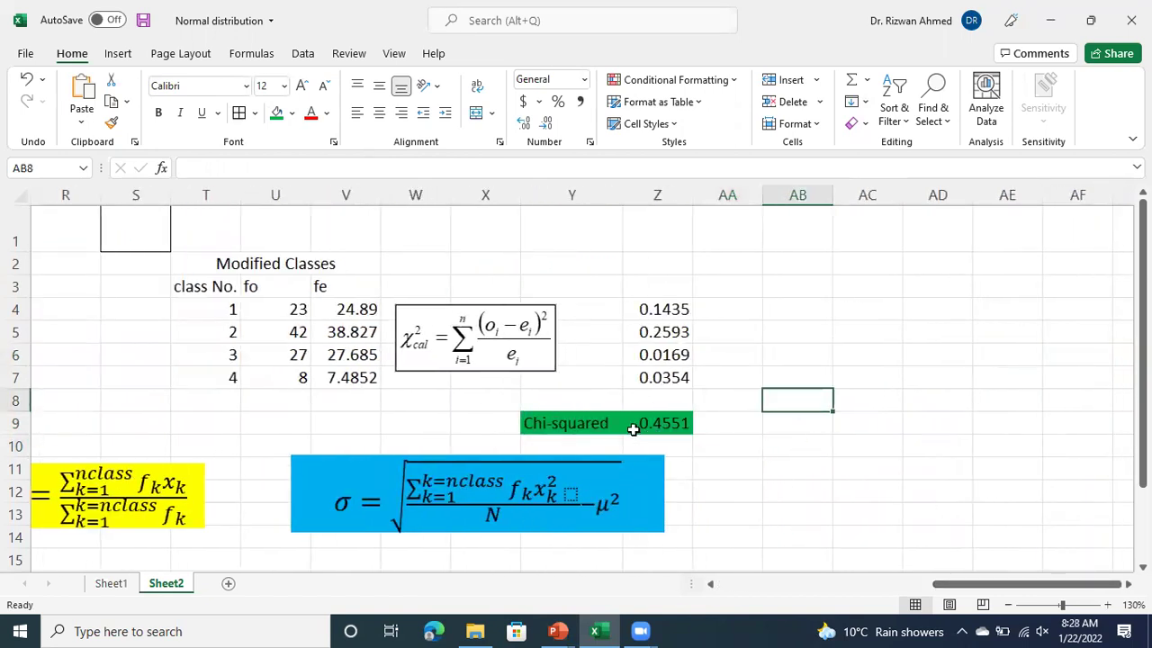
{"action": "left_click", "coordinate": [595, 424]}
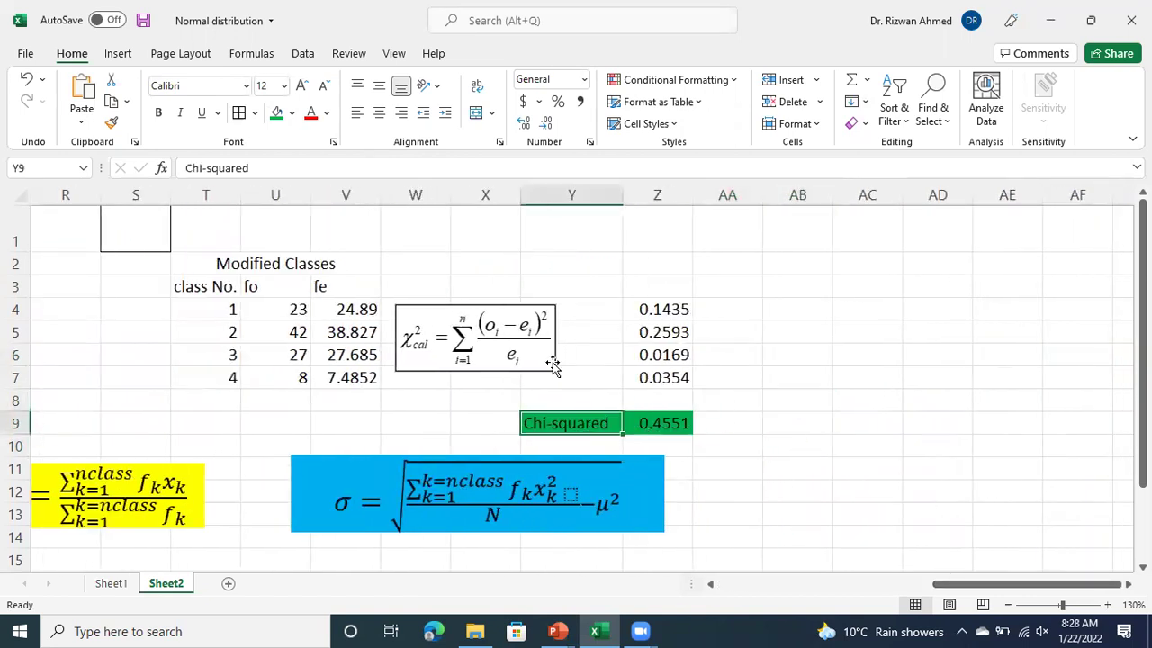
{"action": "left_click", "coordinate": [271, 167]}
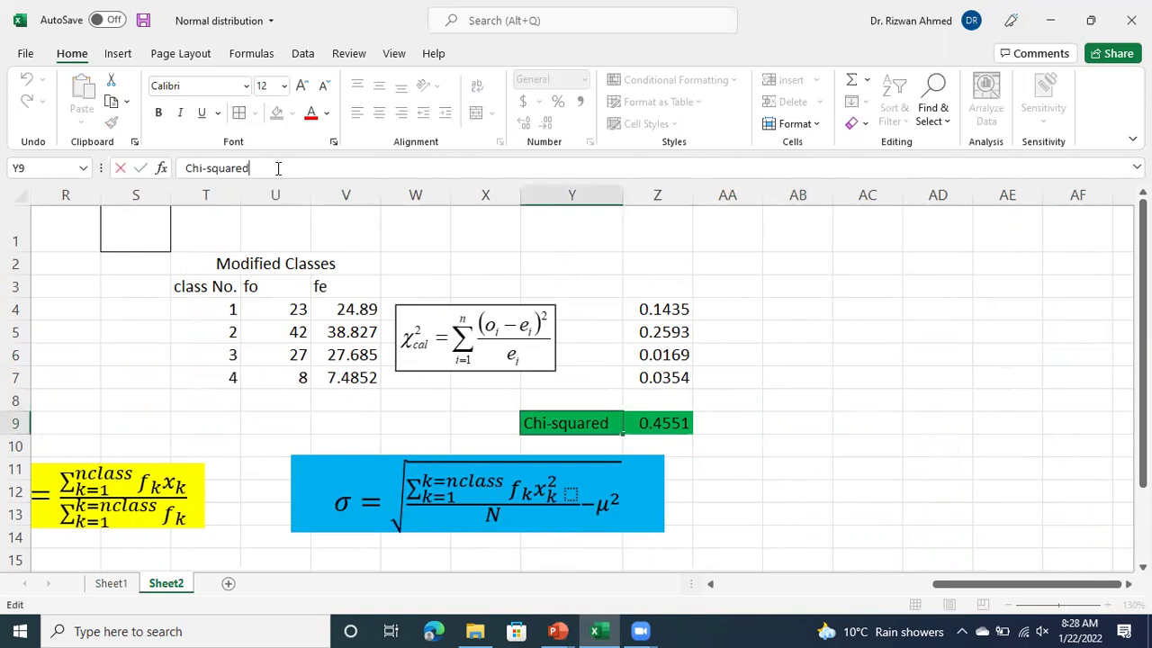
{"action": "right_click", "coordinate": [253, 168]}
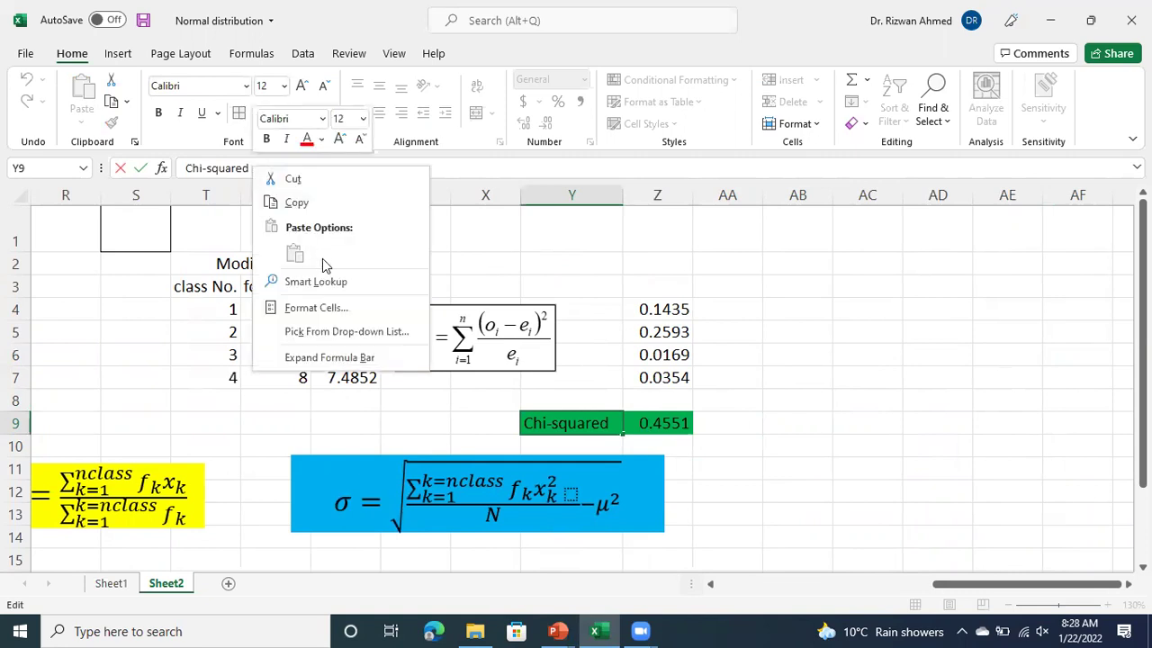
{"action": "key", "text": "Escape"}
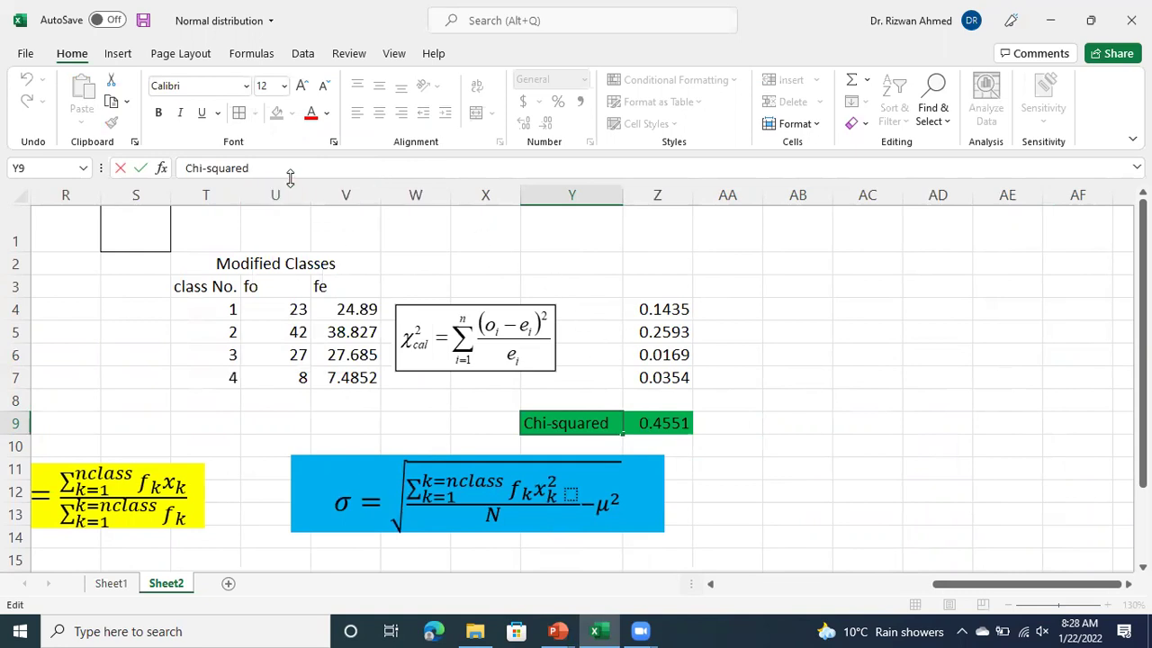
{"action": "type", "text": "cal"}
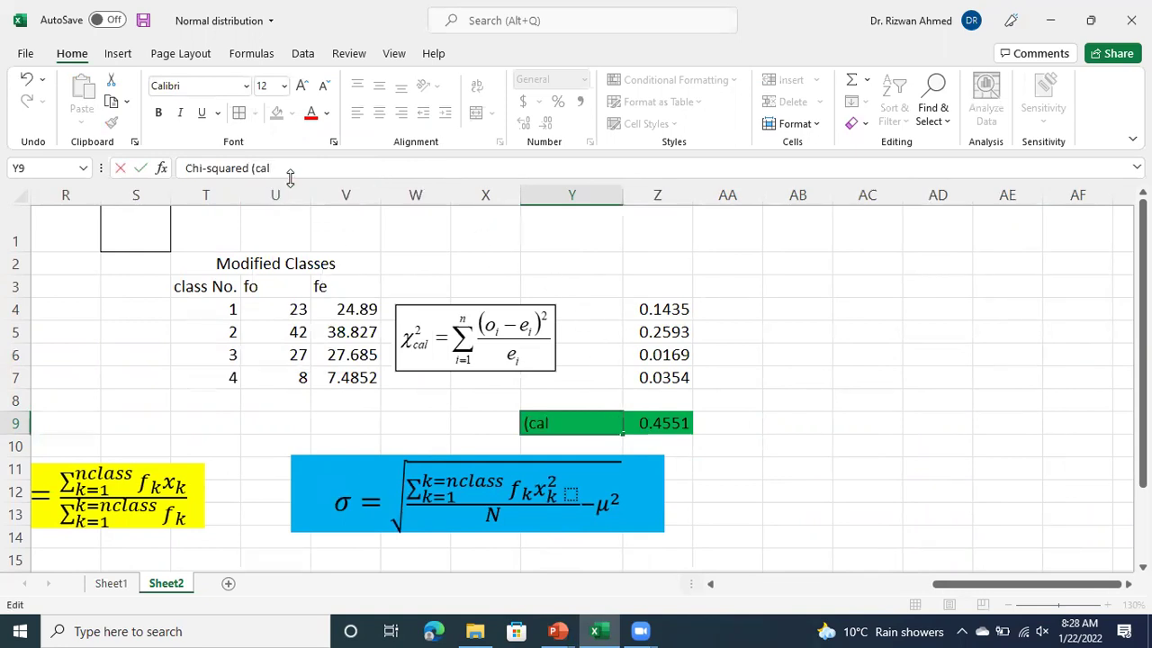
{"action": "type", "text": ")"}
{"action": "key", "text": "Return"}
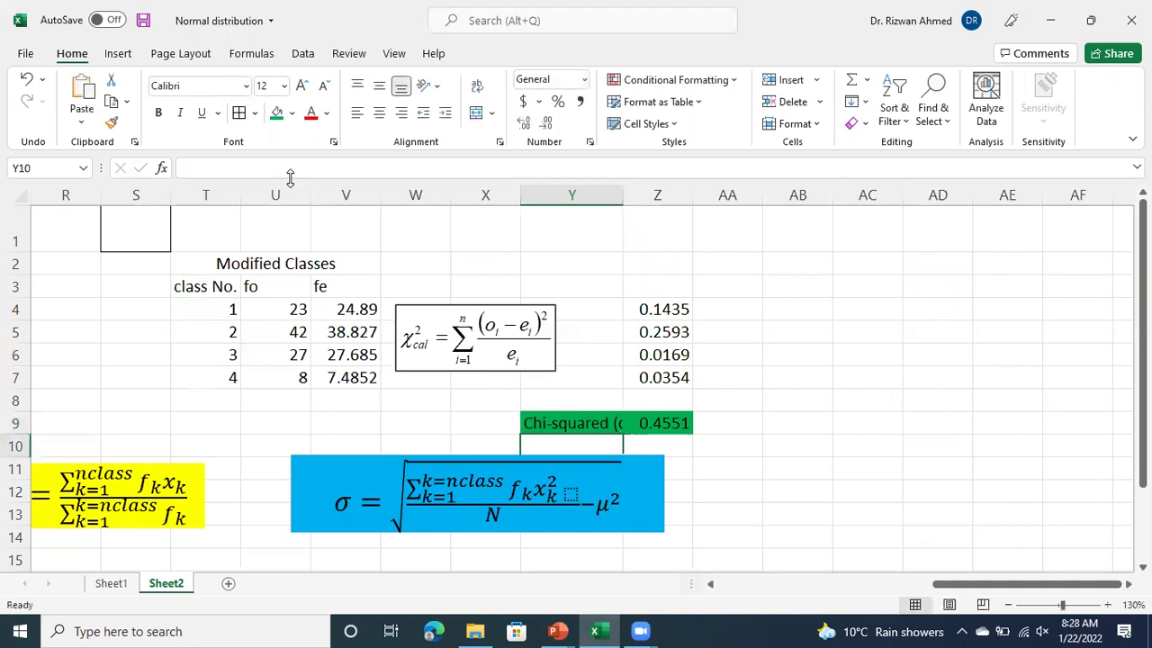
{"action": "left_click_drag", "start_coordinate": [623, 188], "coordinate": [659, 188]}
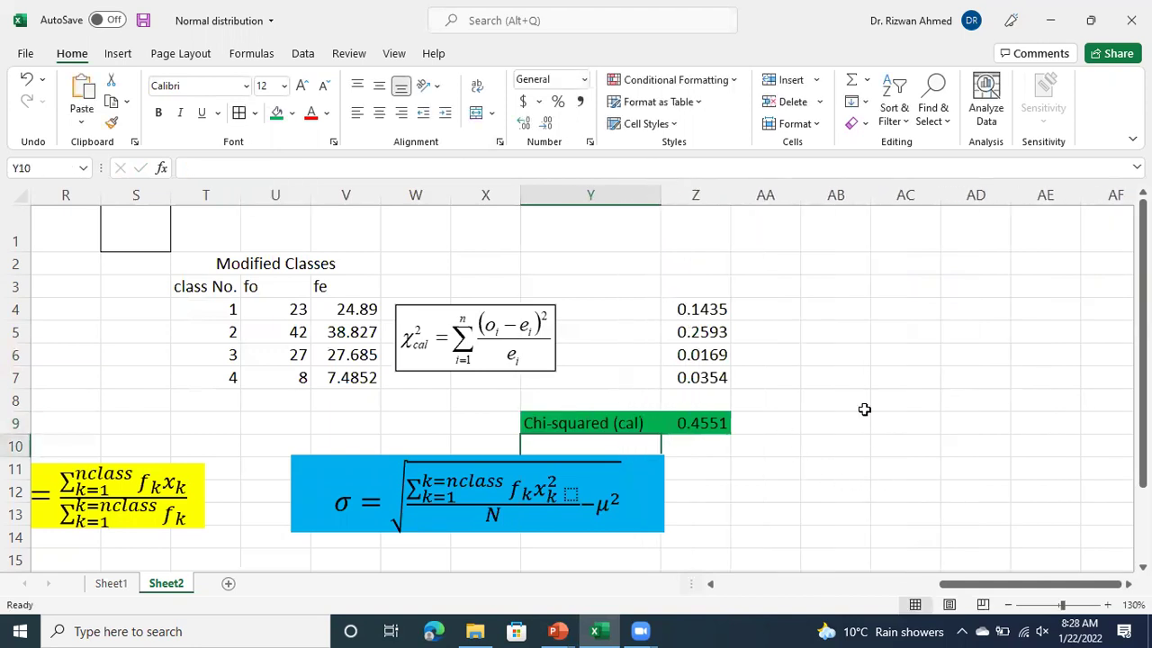
- Label cell AB9 as Chisquared (ideal) and widen column AB to fit the text
{"action": "left_click", "coordinate": [838, 425]}
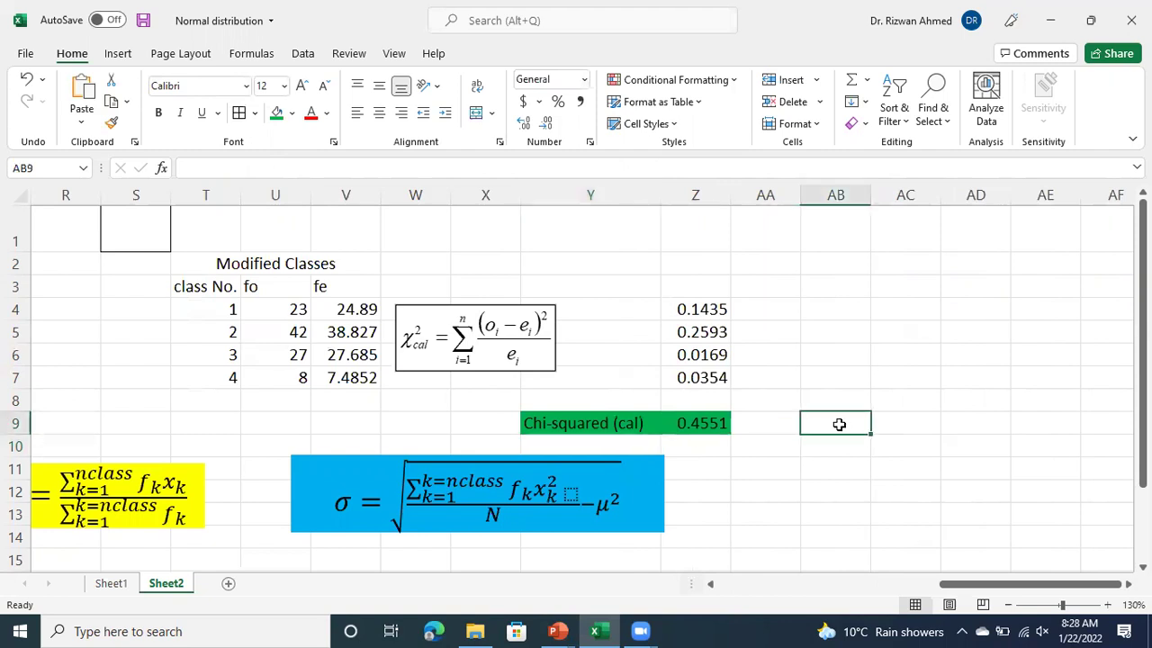
{"action": "type", "text": "Chi"}
{"action": "type", "text": "sqaur"}
{"action": "key", "text": "BackSpace"}
{"action": "key", "text": "BackSpace"}
{"action": "key", "text": "BackSpace"}
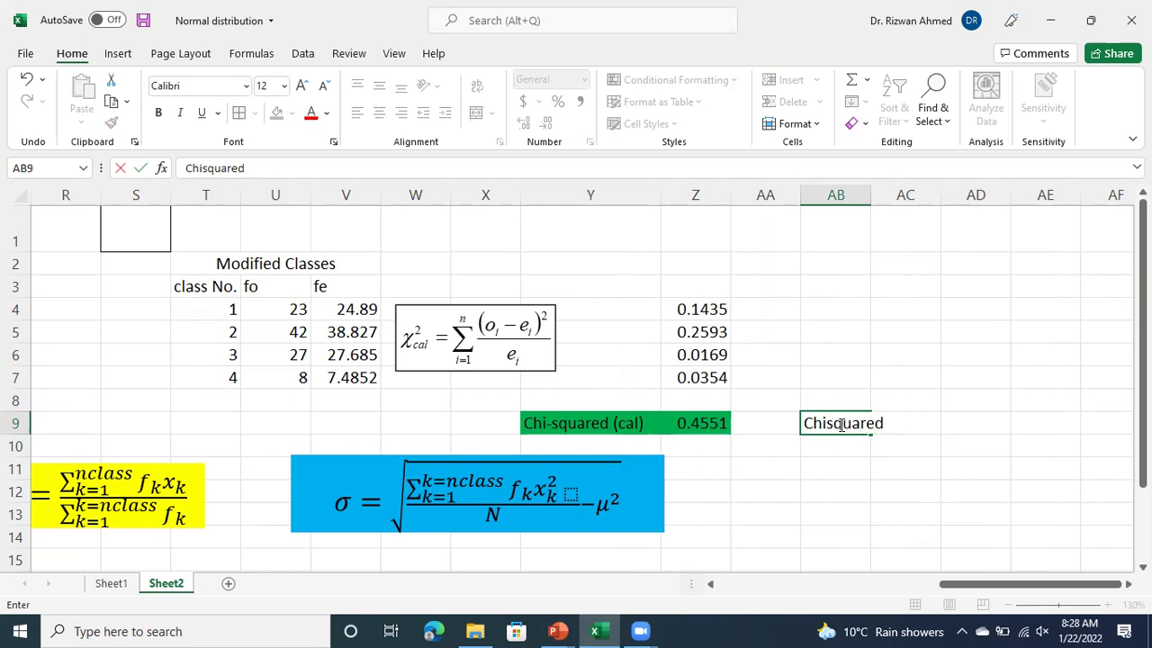
{"action": "type", "text": "(table"}
{"action": "key", "text": "BackSpace"}
{"action": "key", "text": "BackSpace"}
{"action": "key", "text": "BackSpace"}
{"action": "key", "text": "BackSpace"}
{"action": "type", "text": "deal)"}
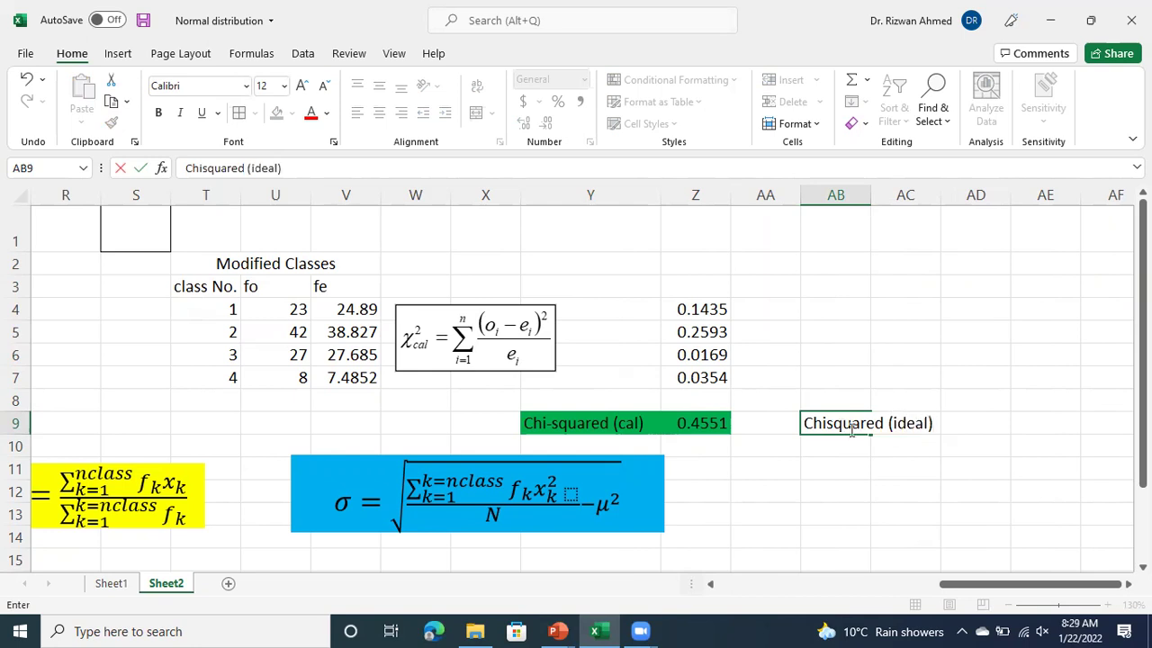
{"action": "left_click", "coordinate": [867, 195]}
{"action": "left_click_drag", "start_coordinate": [869, 195], "coordinate": [940, 199]}
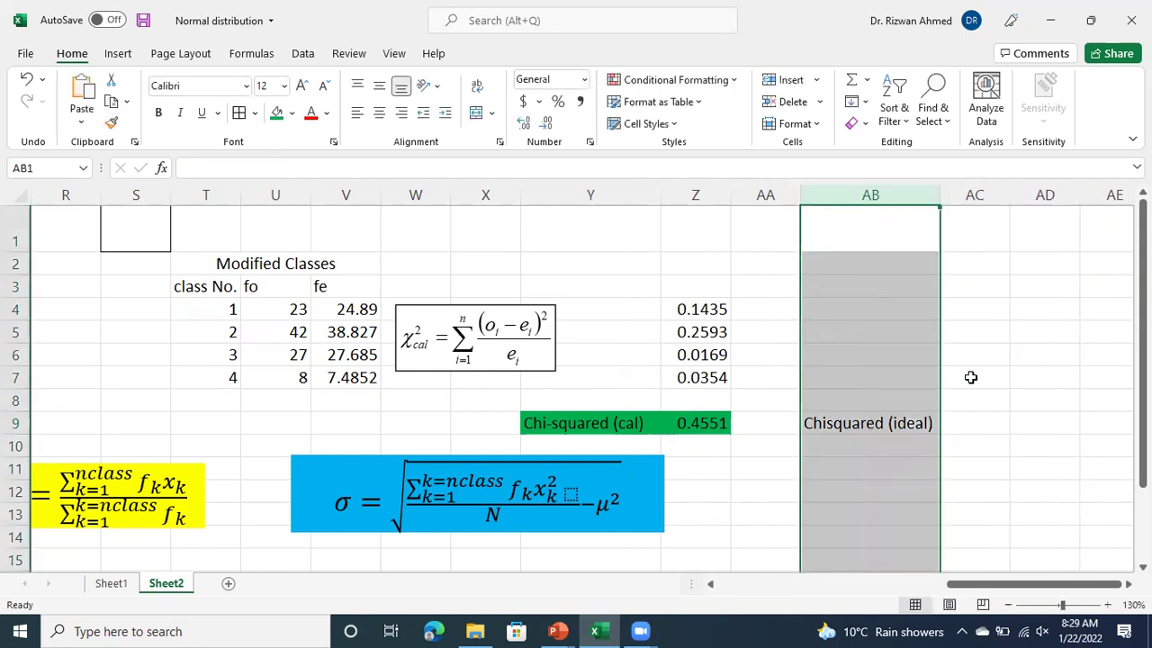
- Compute the critical chi-squared value in AC9 with =chisq.inv.rt(0.05,1)
{"action": "left_click", "coordinate": [980, 424]}
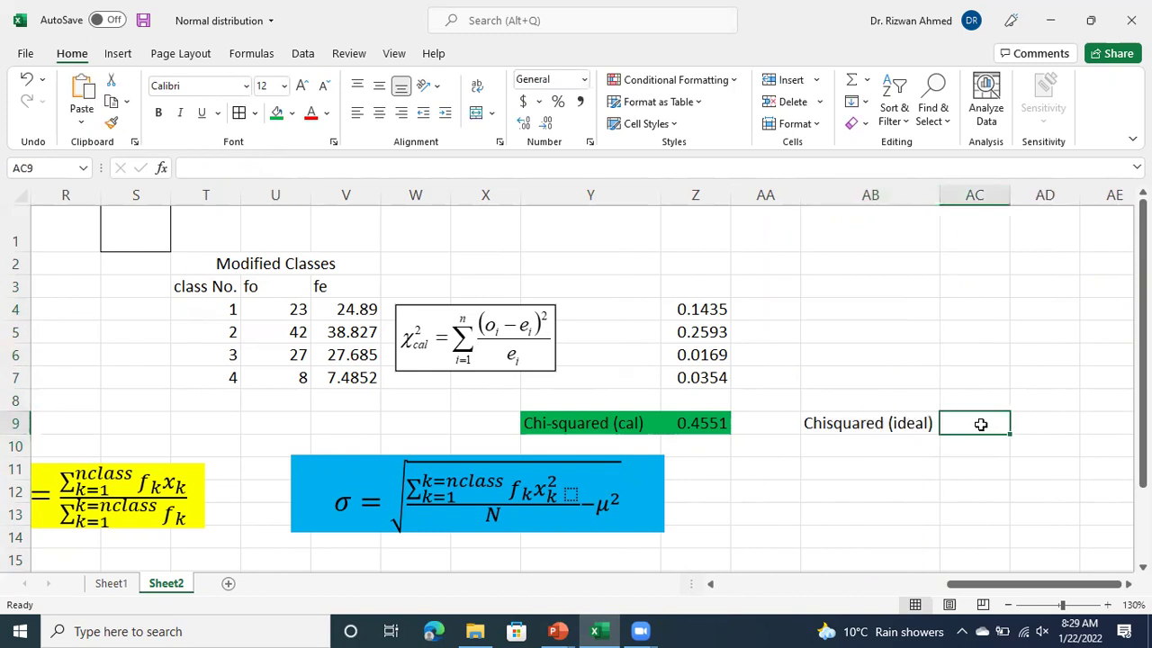
{"action": "type", "text": "="}
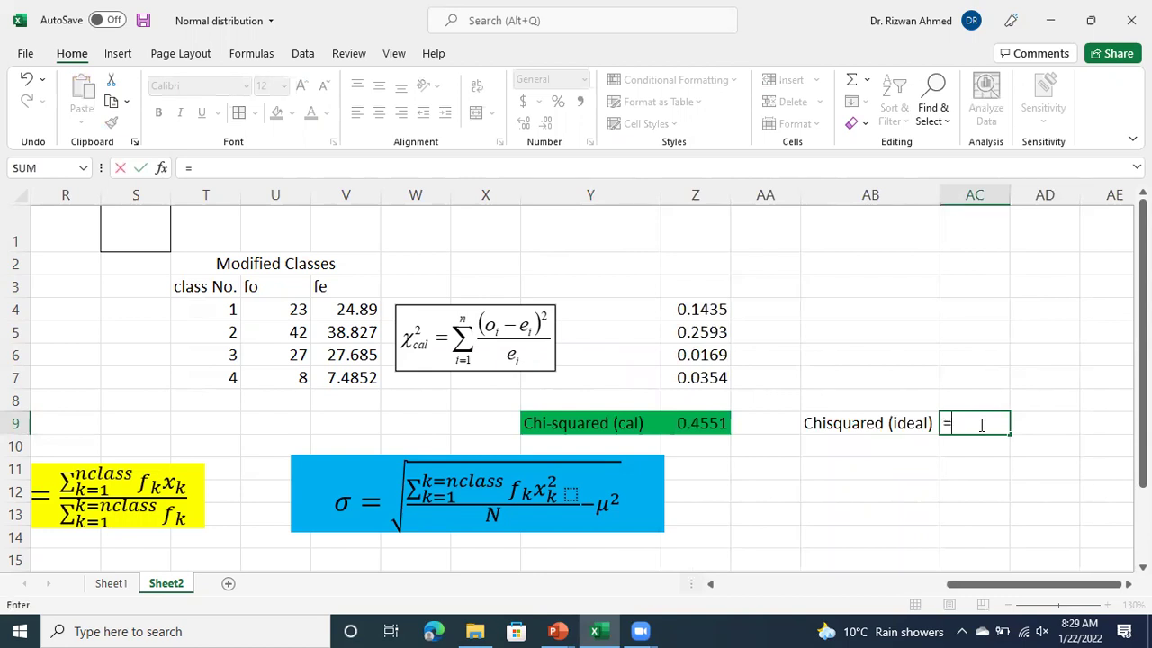
{"action": "type", "text": "chi"}
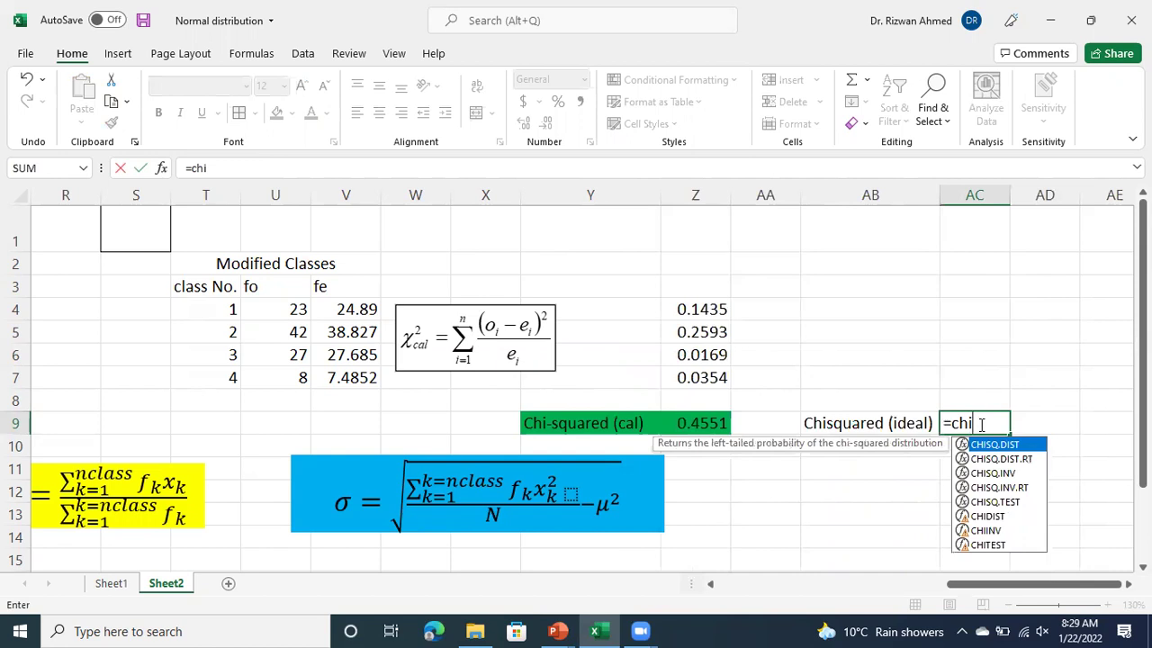
{"action": "type", "text": "sq"}
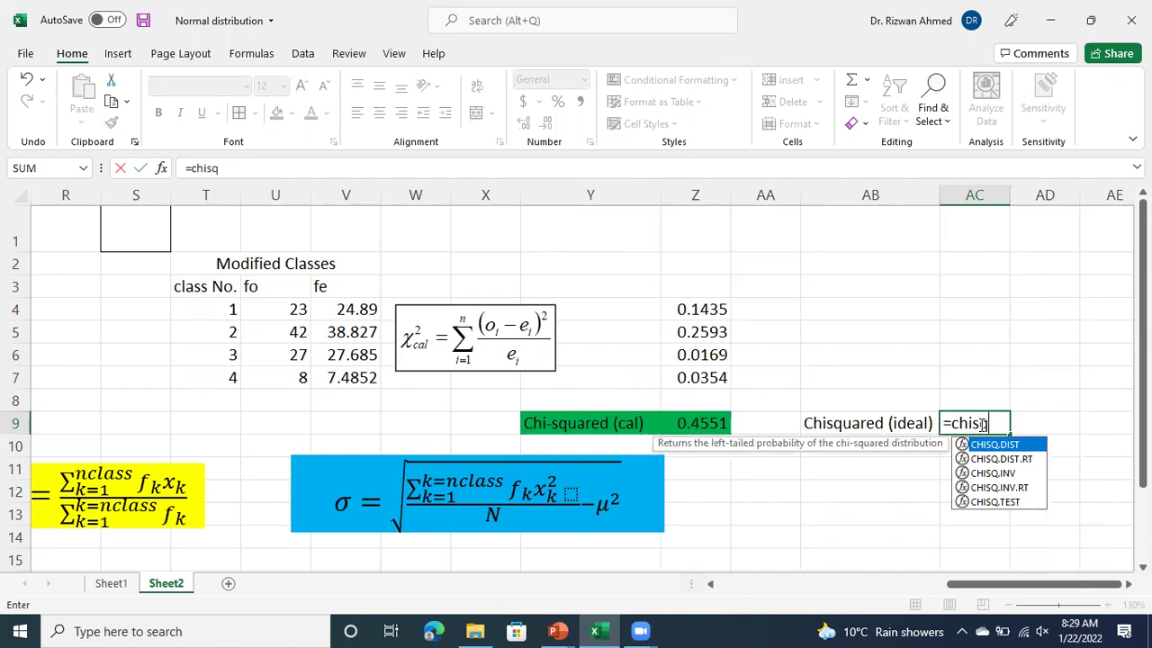
{"action": "type", "text": ".inv"}
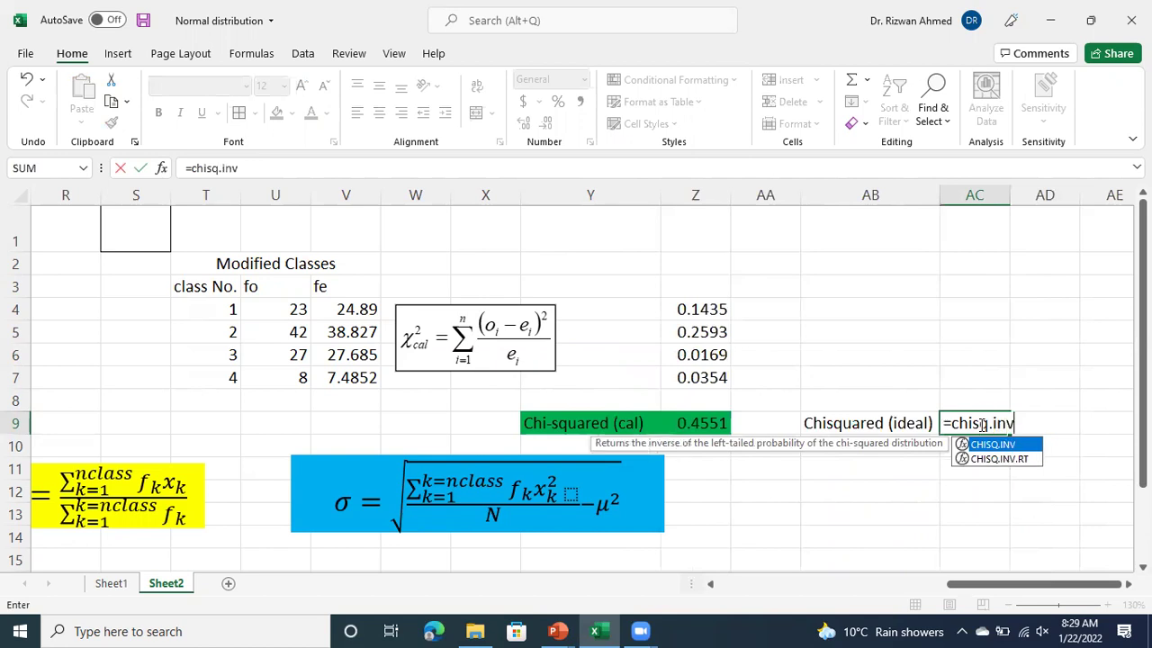
{"action": "type", "text": "."}
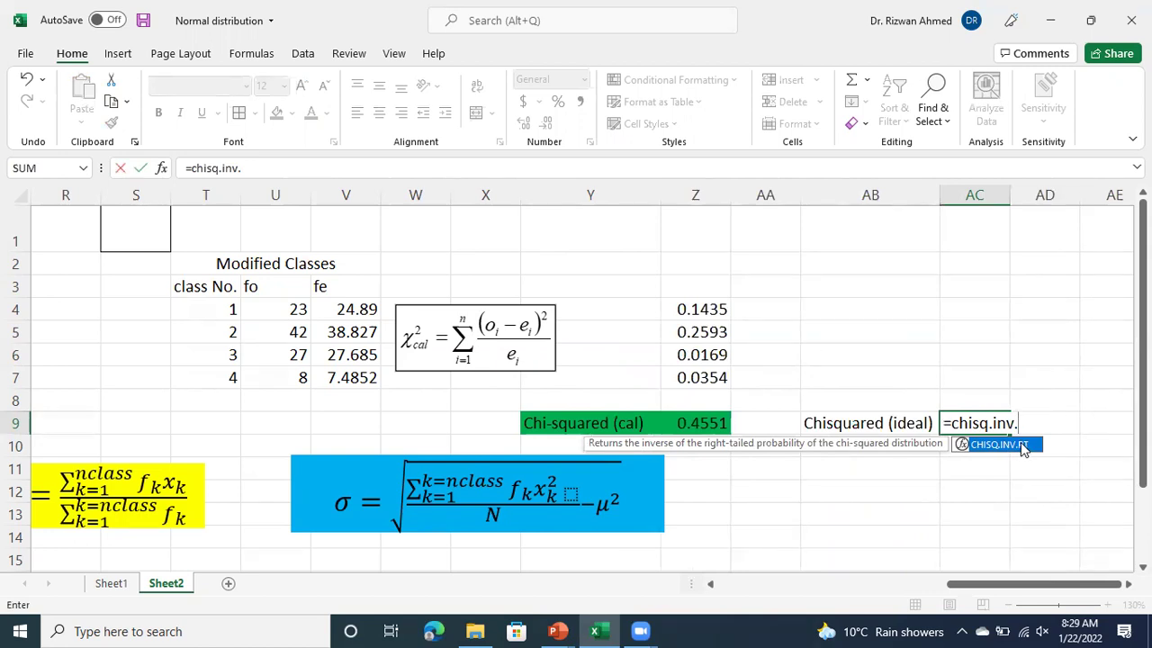
{"action": "type", "text": "rt("}
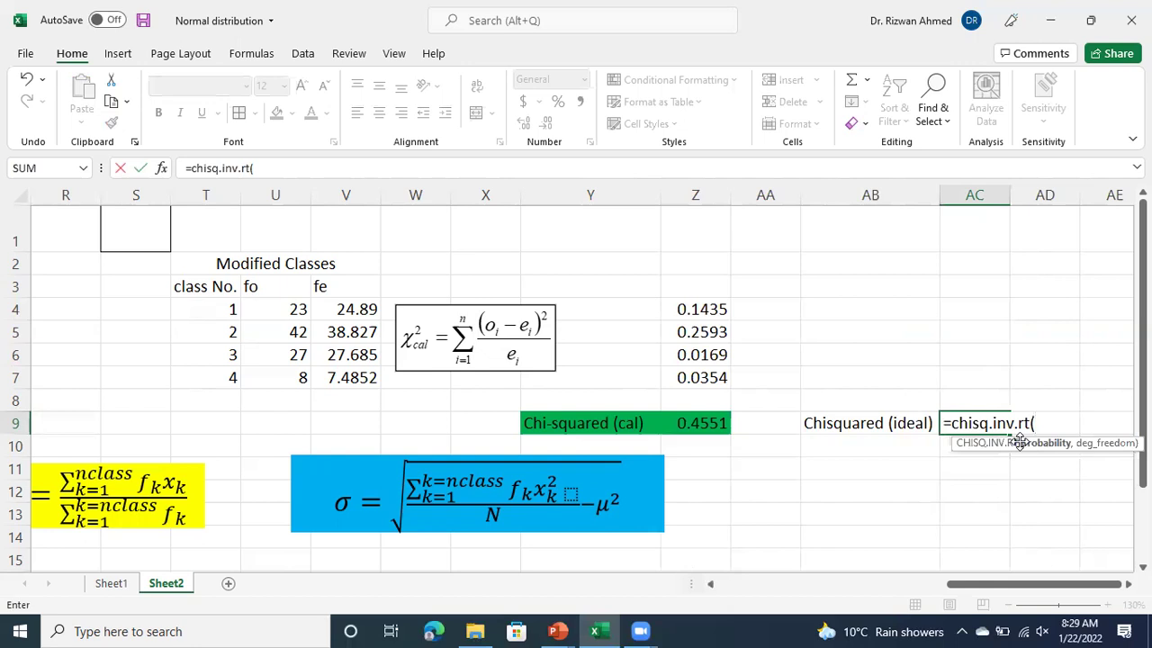
{"action": "type", "text": "0.05,"}
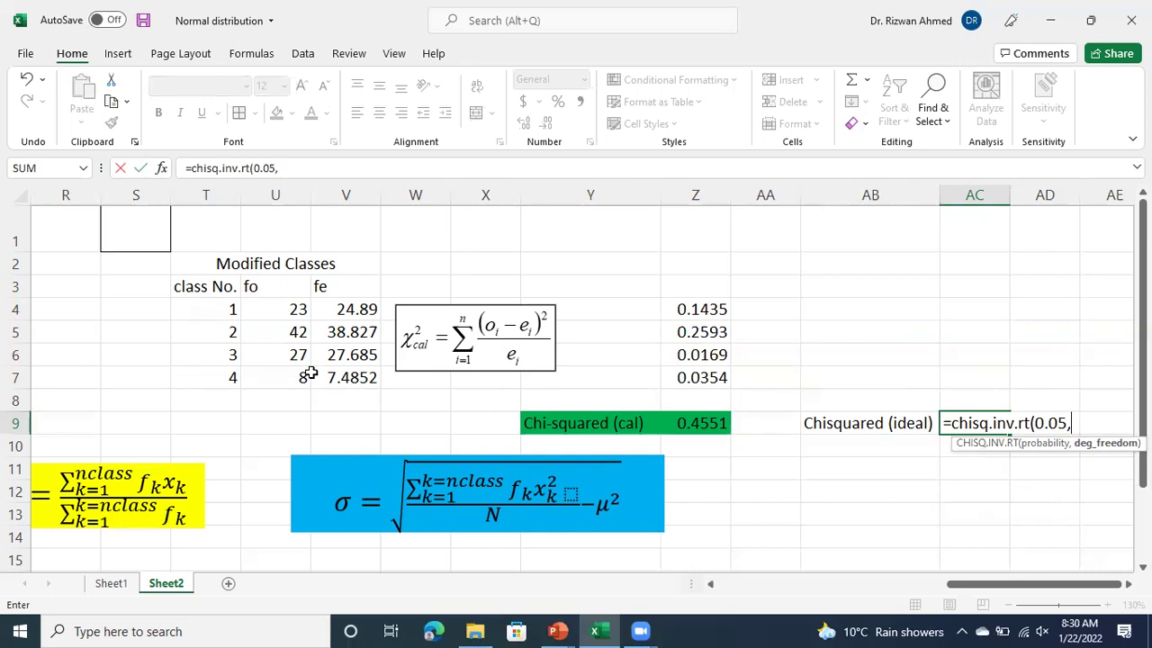
{"action": "type", "text": "1)"}
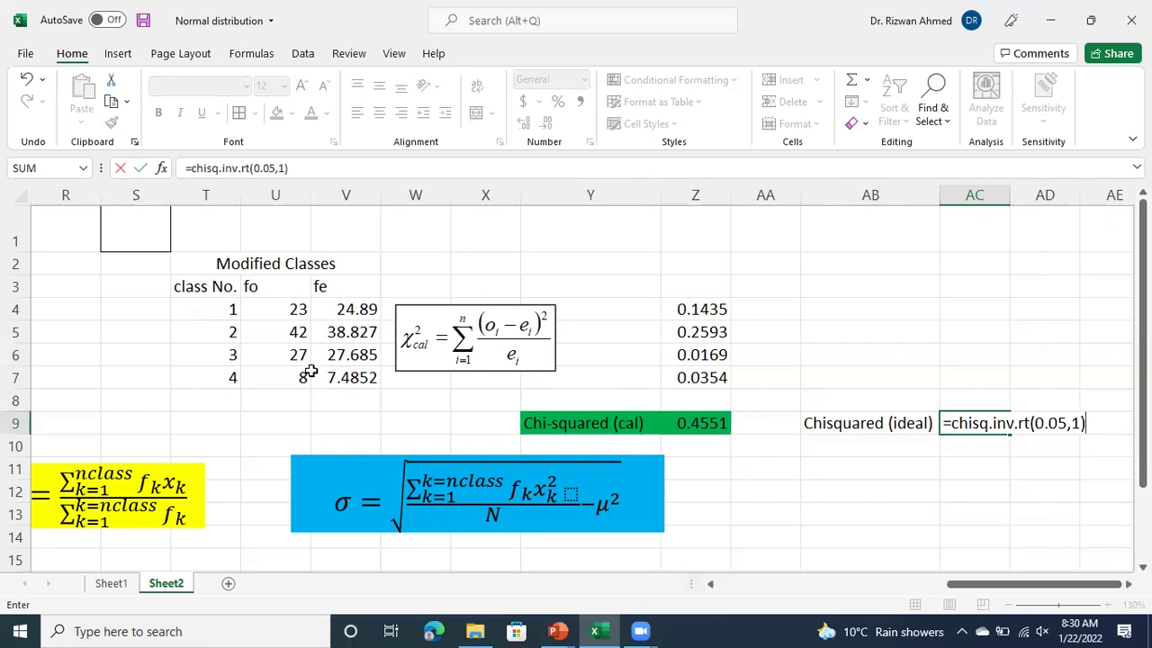
{"action": "key", "text": "Return"}
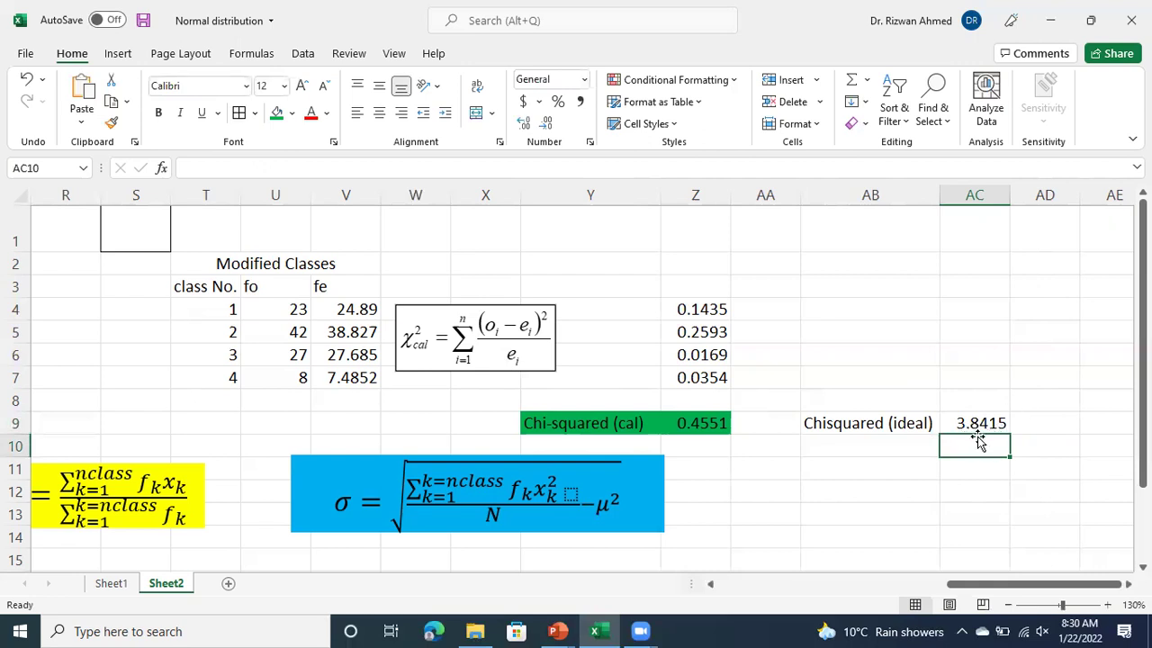
- Add the missing hyphen to the label in AB9 so it reads Chi-squared (ideal)
{"action": "left_click", "coordinate": [867, 426]}
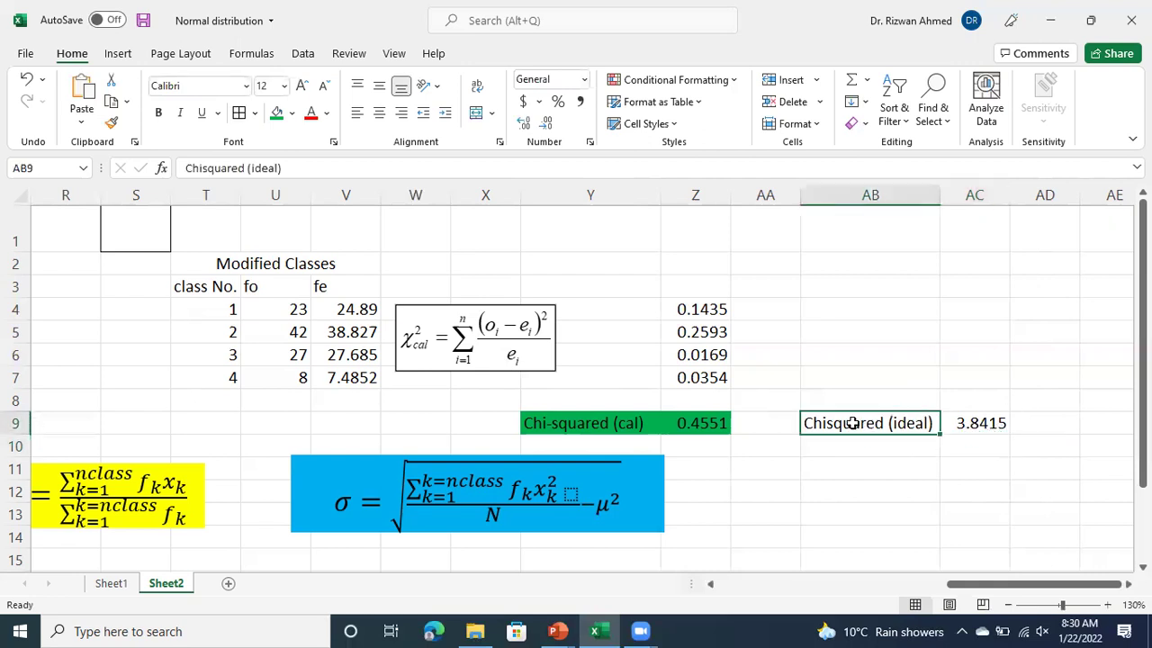
{"action": "left_click", "coordinate": [238, 169]}
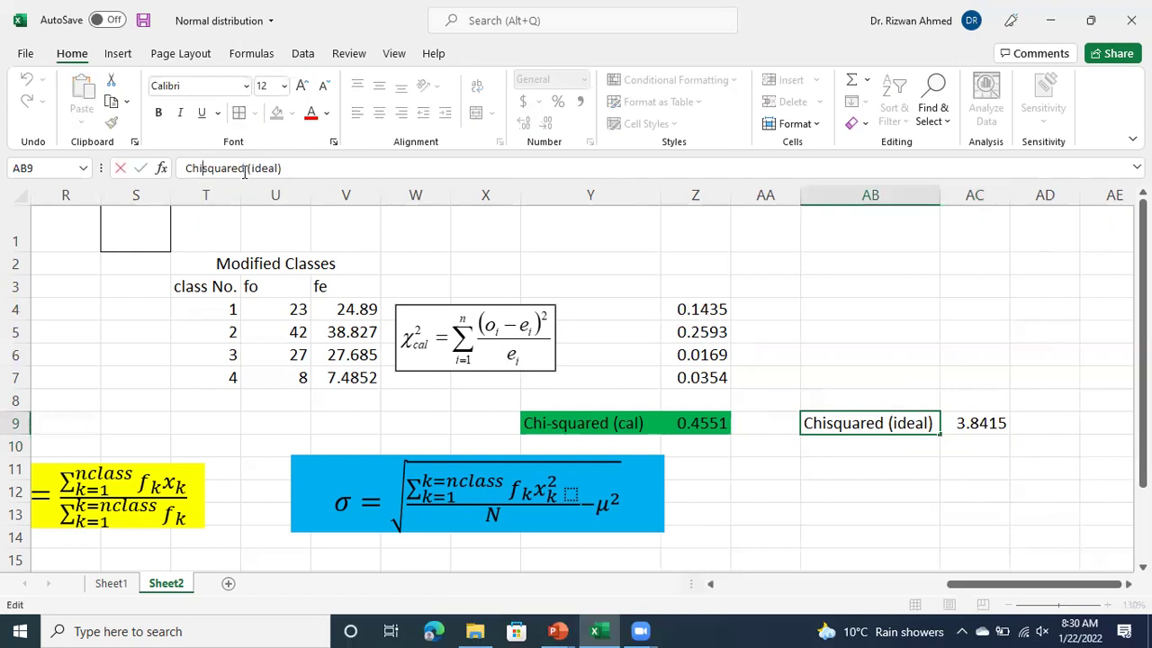
{"action": "type", "text": "-"}
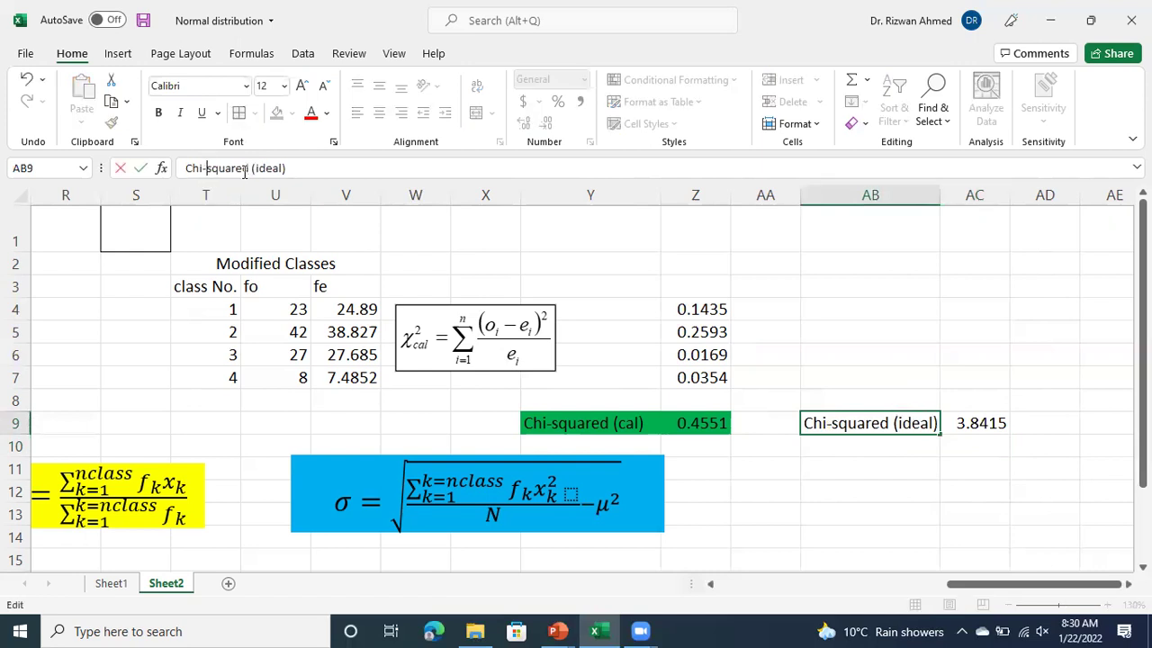
{"action": "left_click", "coordinate": [849, 466]}
- Fill the ideal chi-squared label and value in AB9:AC9 with light blue
{"action": "left_click_drag", "start_coordinate": [828, 424], "coordinate": [947, 426]}
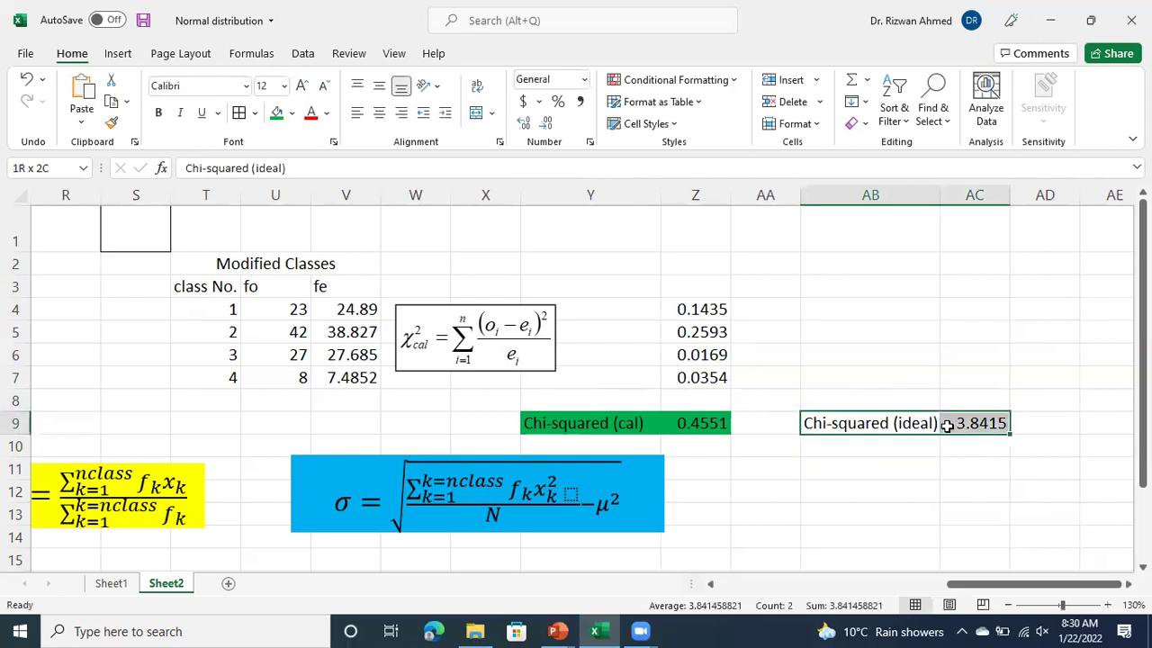
{"action": "left_click", "coordinate": [292, 112]}
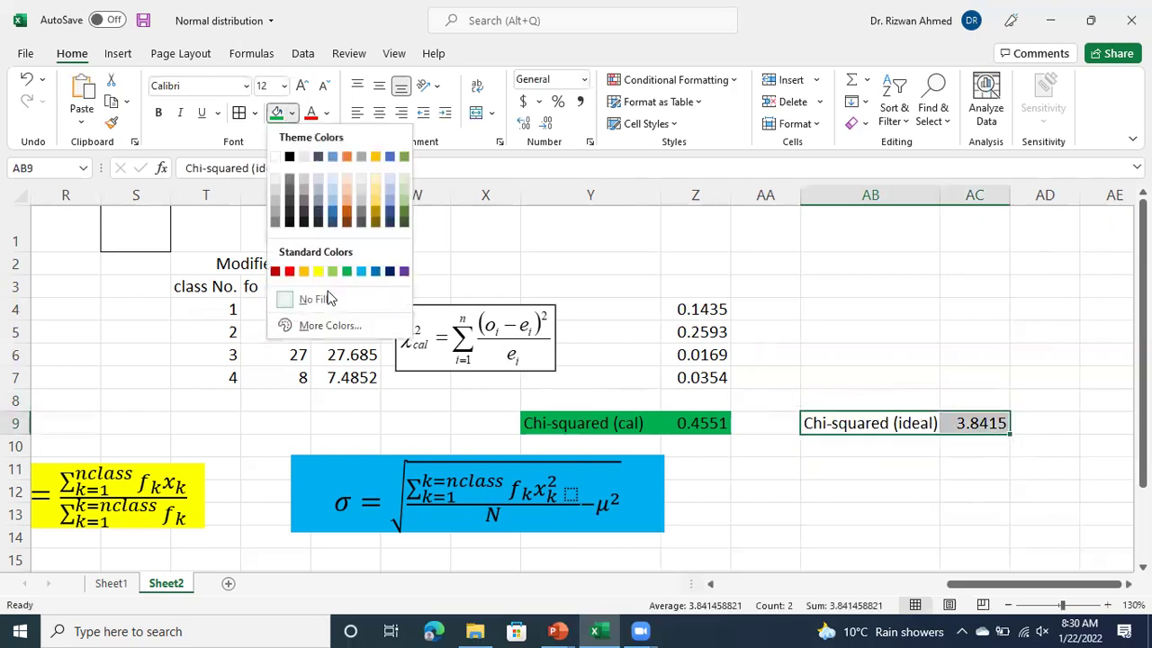
{"action": "left_click", "coordinate": [360, 274]}
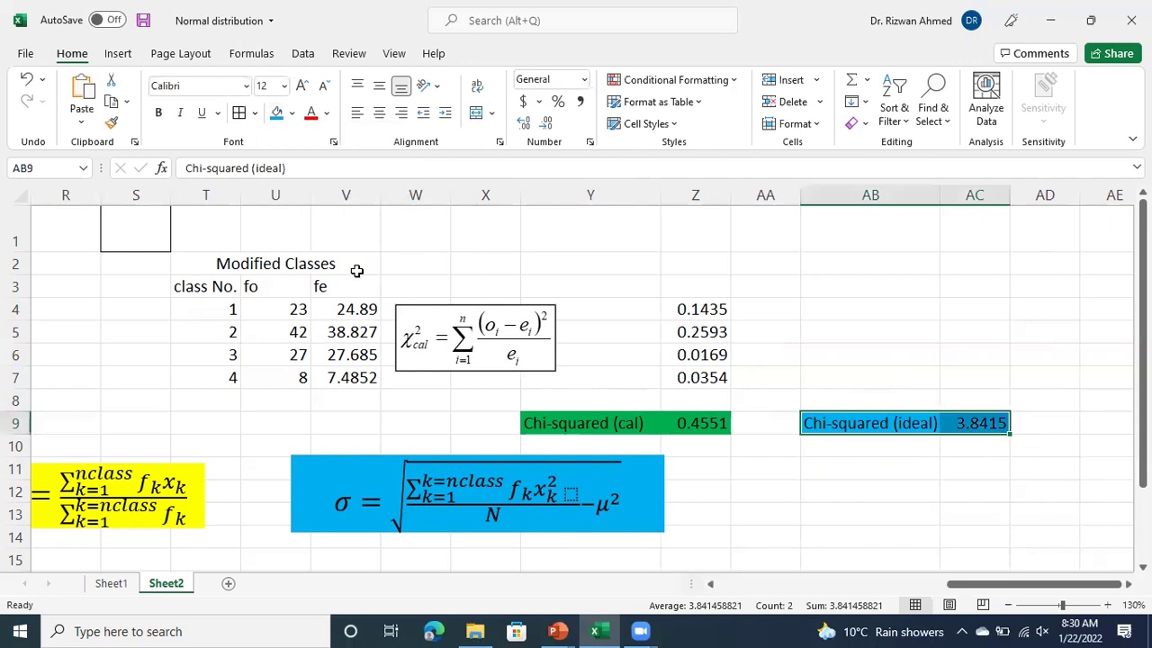
- Switch to the Statistics-Goodness of fit Test presentation in PowerPoint to view the hypothesis acceptance condition on the Chi-square Test slide
{"action": "left_click", "coordinate": [556, 631]}
{"action": "left_click", "coordinate": [646, 569]}
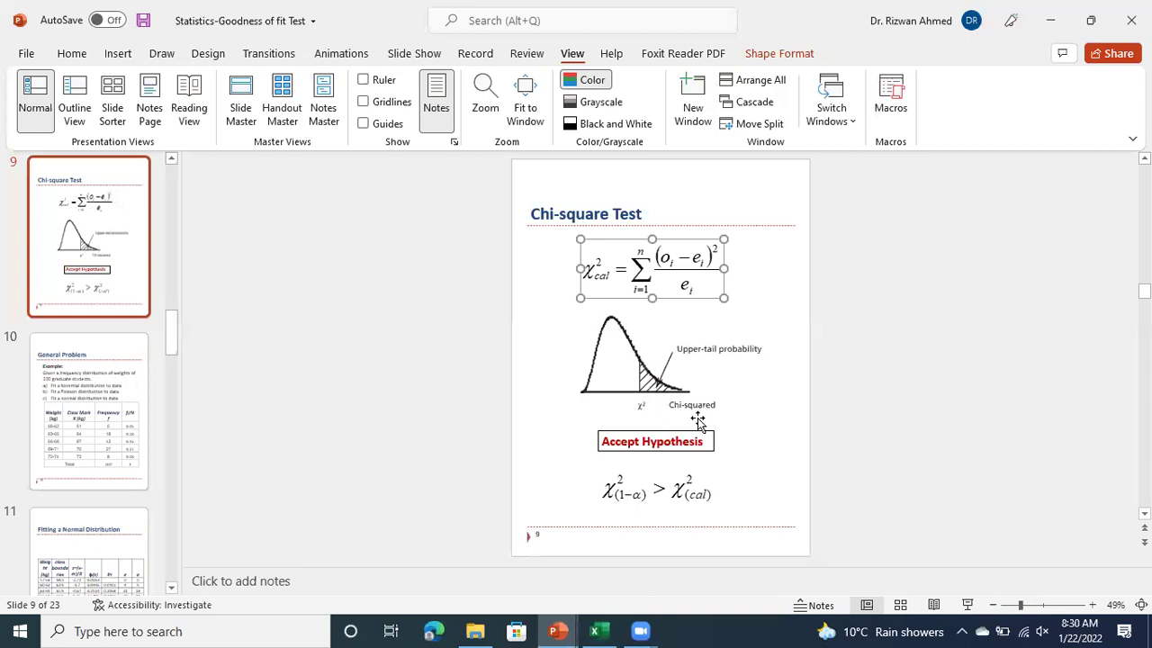
- Return to the Normal distribution workbook in Excel and compare the calculated and ideal chi-squared values with the weight table on Sheet2
{"action": "left_click", "coordinate": [868, 368]}
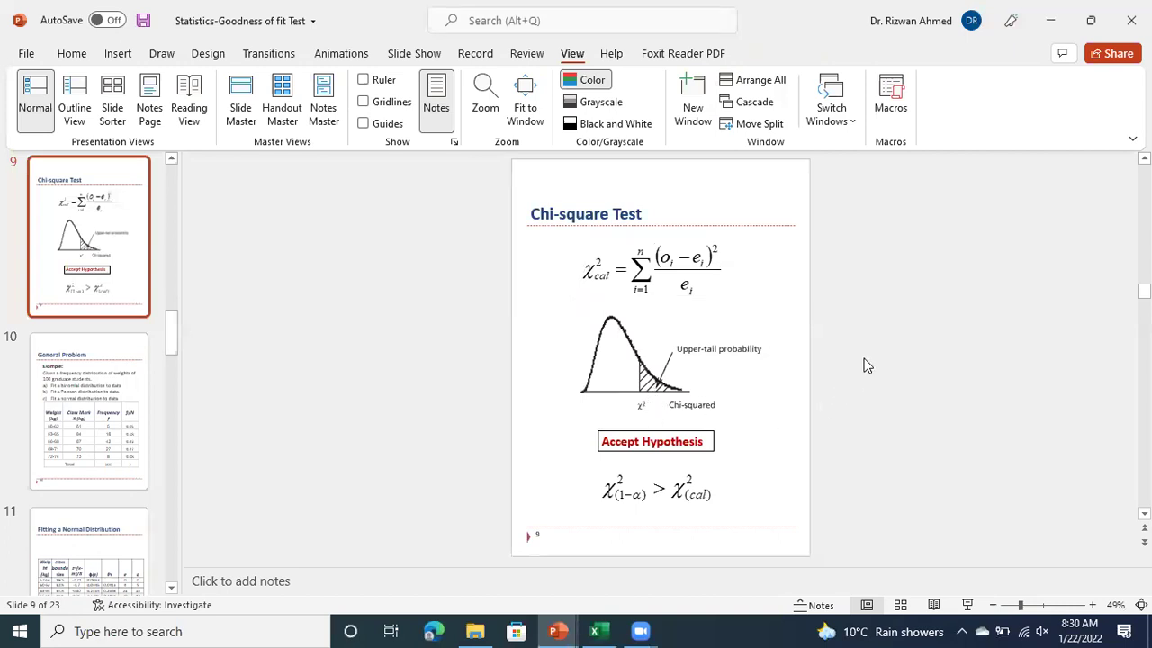
{"action": "scroll", "coordinate": [172, 335], "scroll_direction": "down", "scroll_amount": 3}
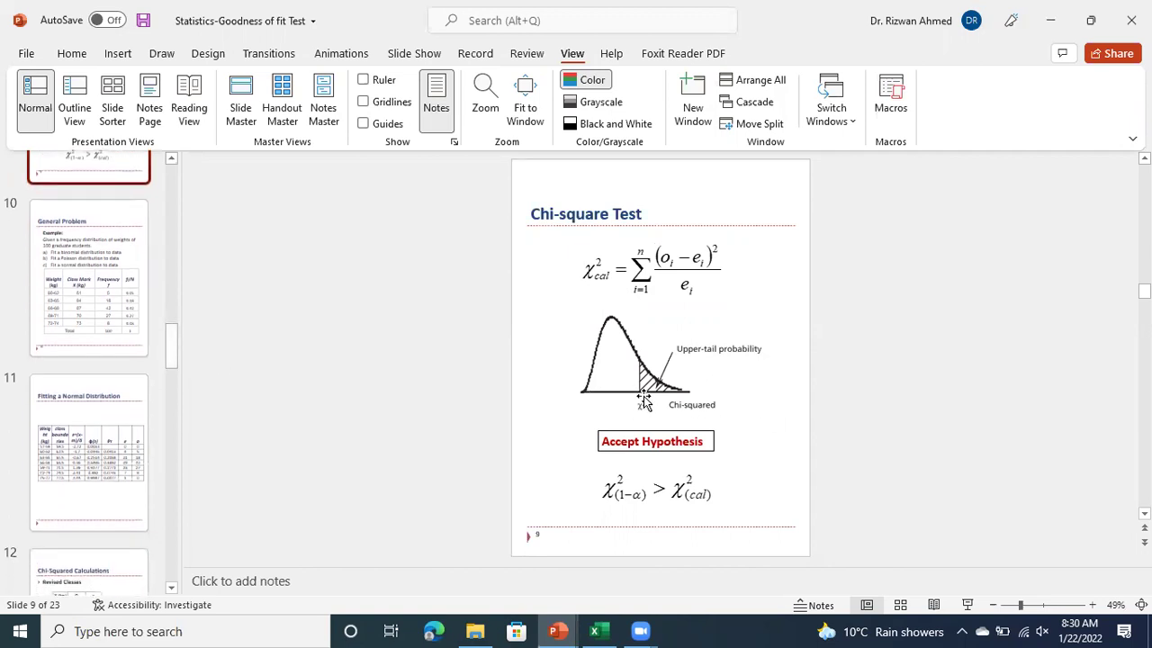
{"action": "left_click", "coordinate": [600, 630]}
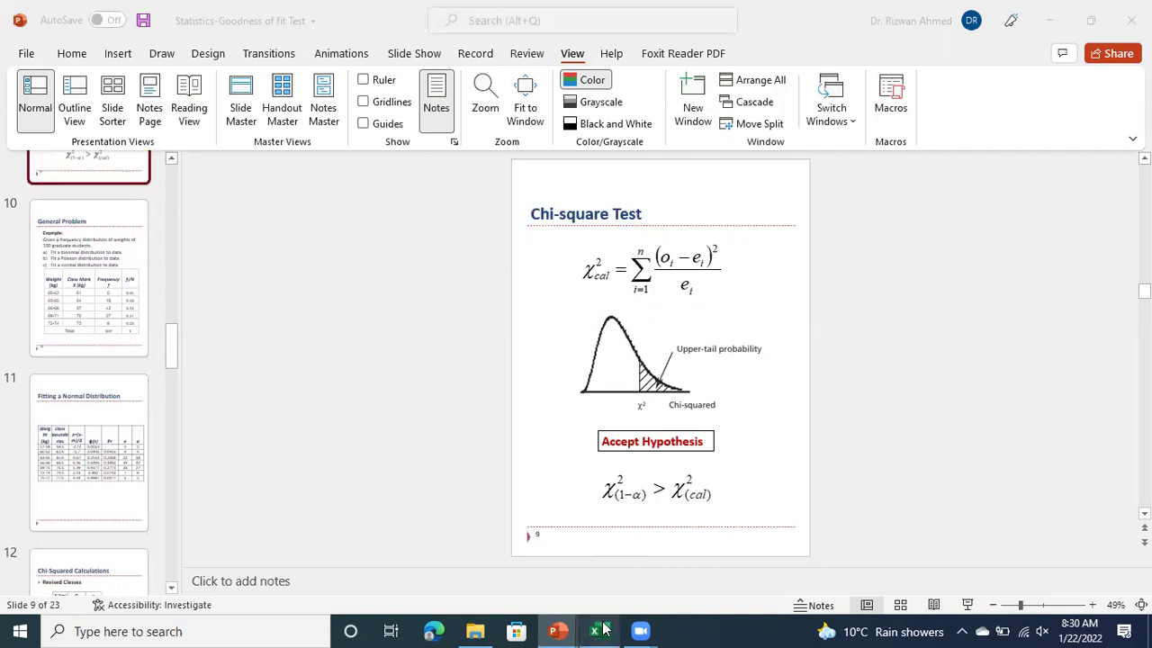
{"action": "left_click", "coordinate": [891, 473]}
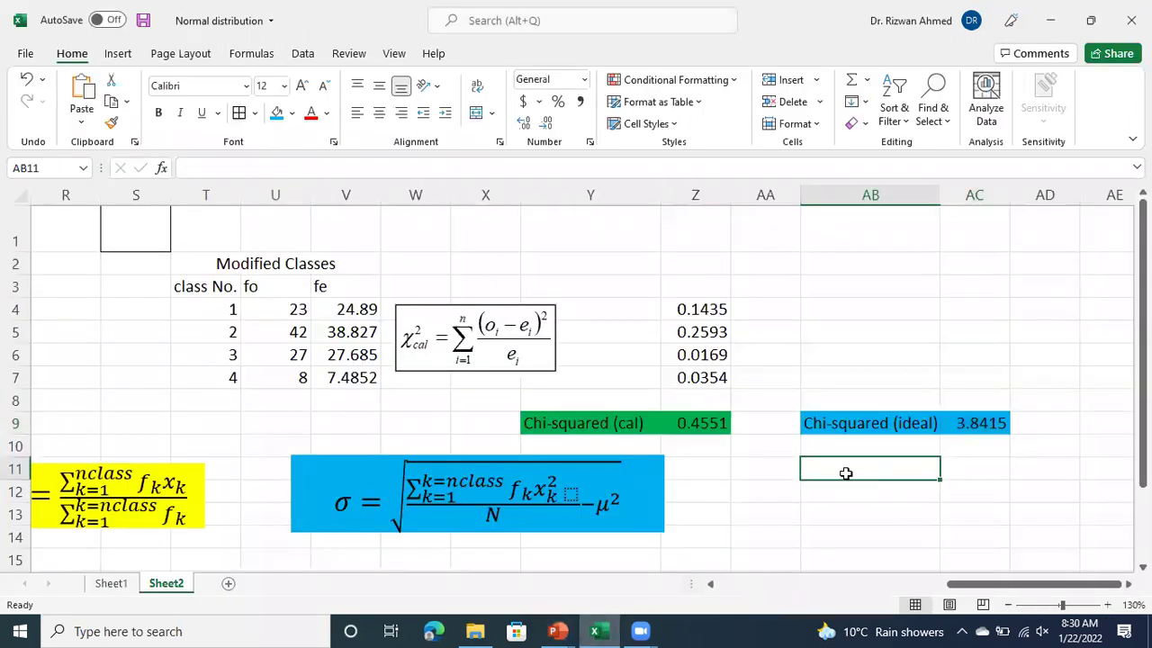
{"action": "left_click_drag", "start_coordinate": [954, 583], "coordinate": [703, 599]}
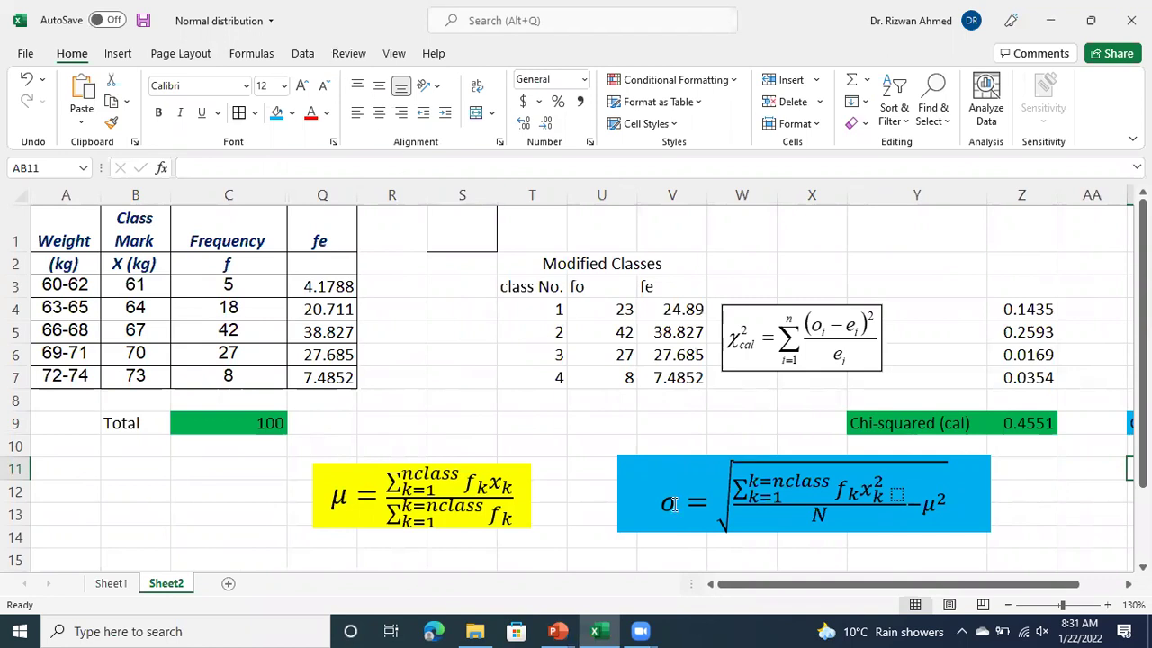
- Switch to the Statistics-Goodness of fit Test presentation in PowerPoint and view the Fitting a Normal Distribution slide
{"action": "left_click", "coordinate": [556, 630]}
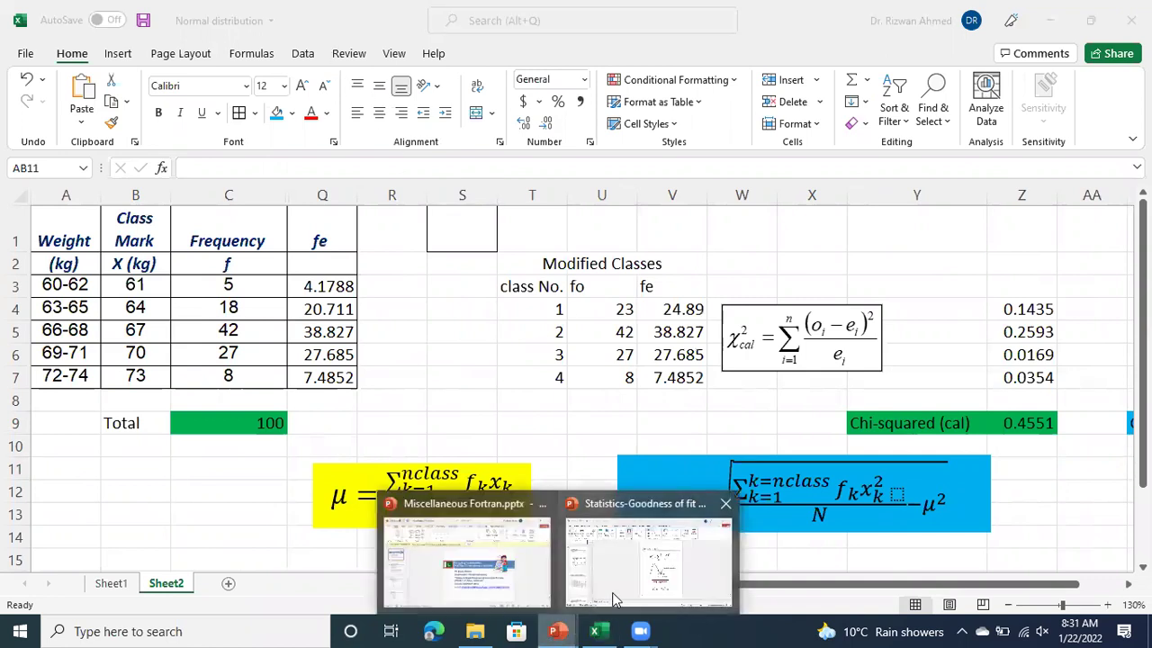
{"action": "left_click", "coordinate": [650, 568]}
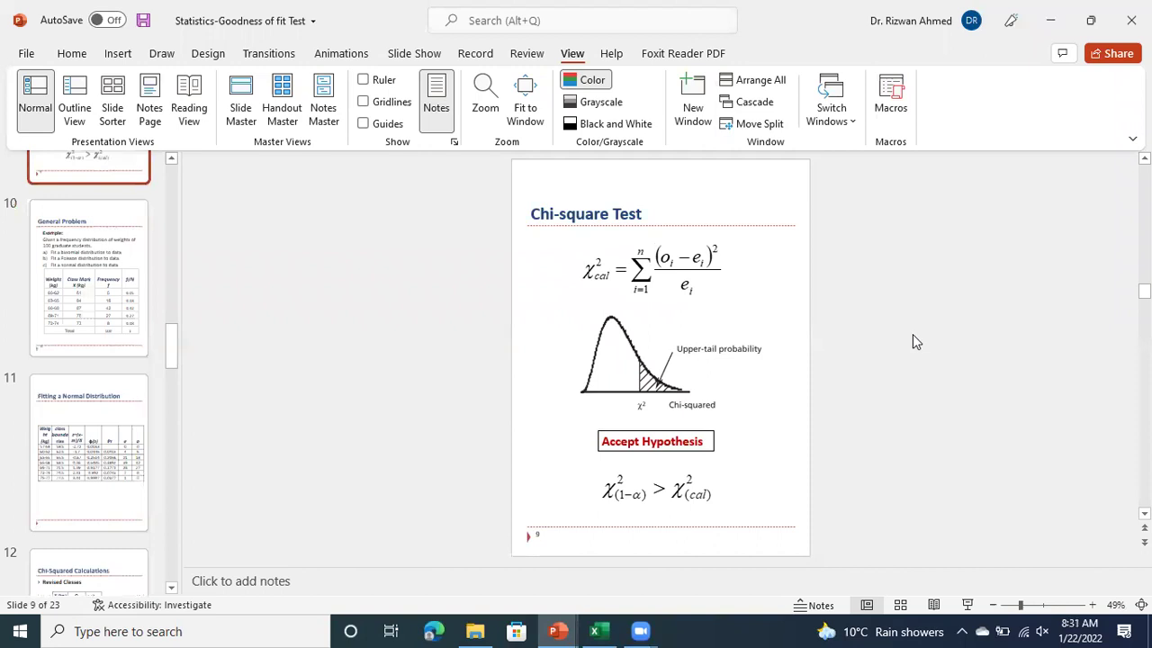
{"action": "scroll", "coordinate": [912, 334], "scroll_direction": "down", "scroll_amount": 1}
{"action": "scroll", "coordinate": [914, 334], "scroll_direction": "down", "scroll_amount": 1}
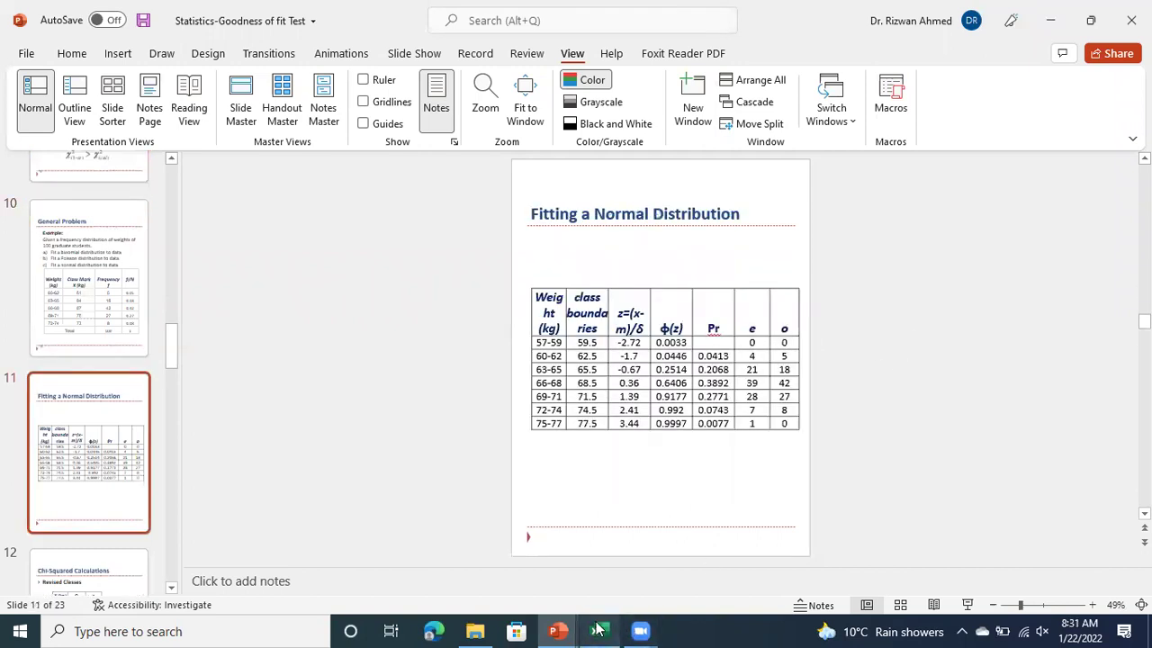
- Switch back to the Normal distribution workbook in Excel and unhide the columns between C and Q on Sheet2
{"action": "left_click", "coordinate": [594, 630]}
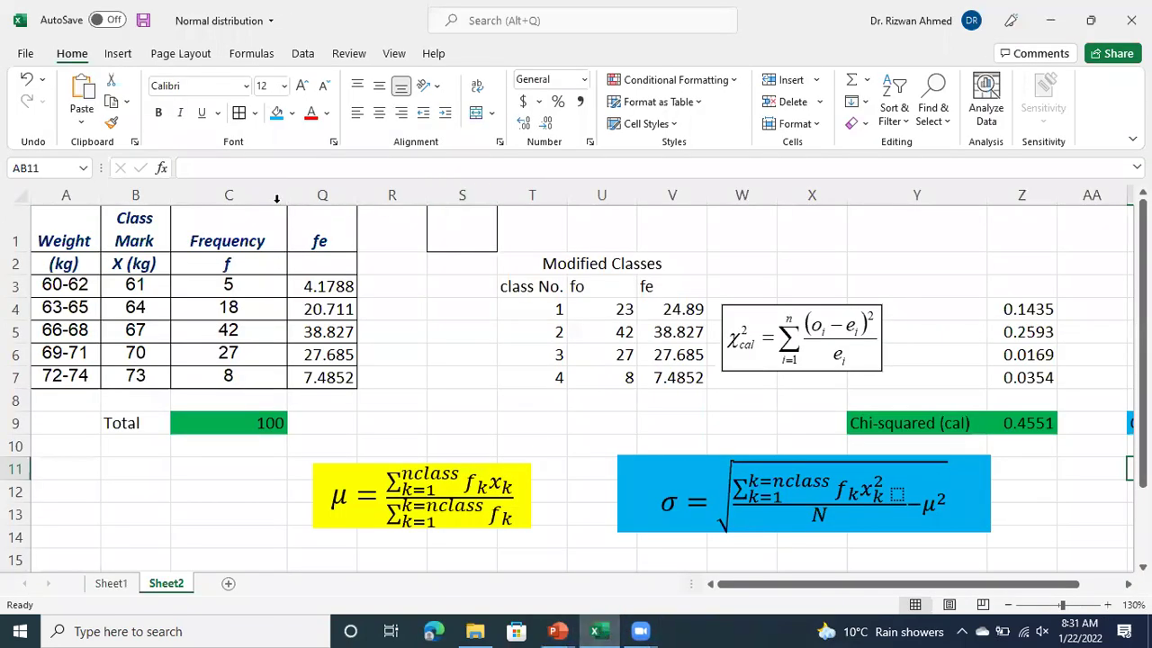
{"action": "left_click_drag", "start_coordinate": [270, 195], "coordinate": [306, 198]}
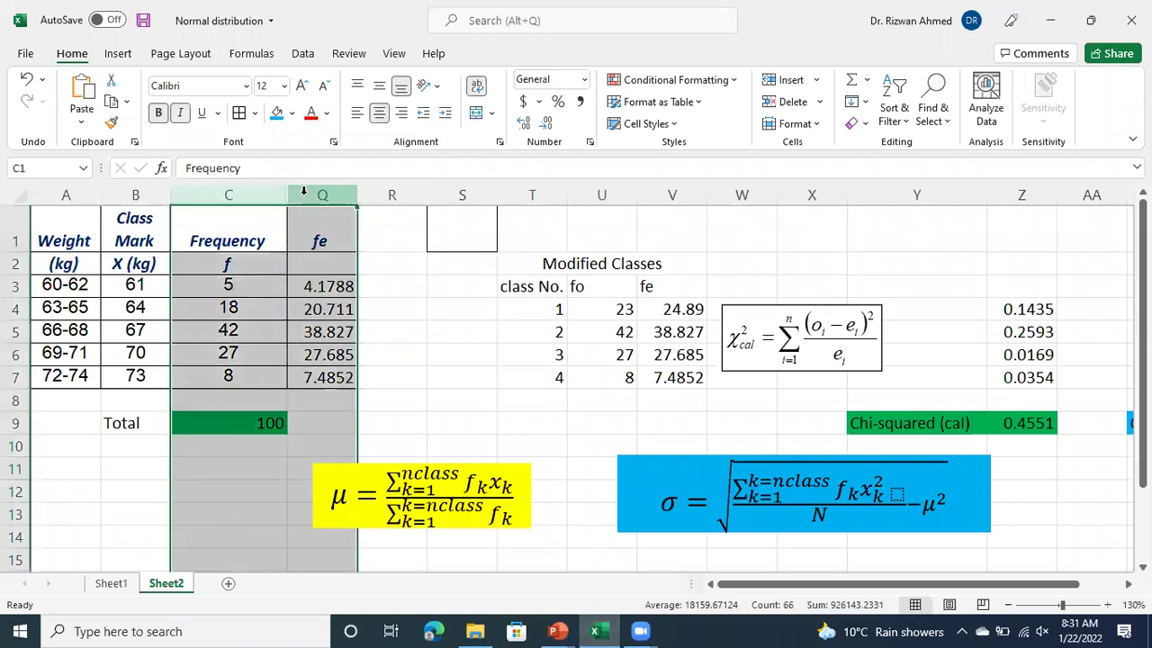
{"action": "right_click", "coordinate": [306, 198]}
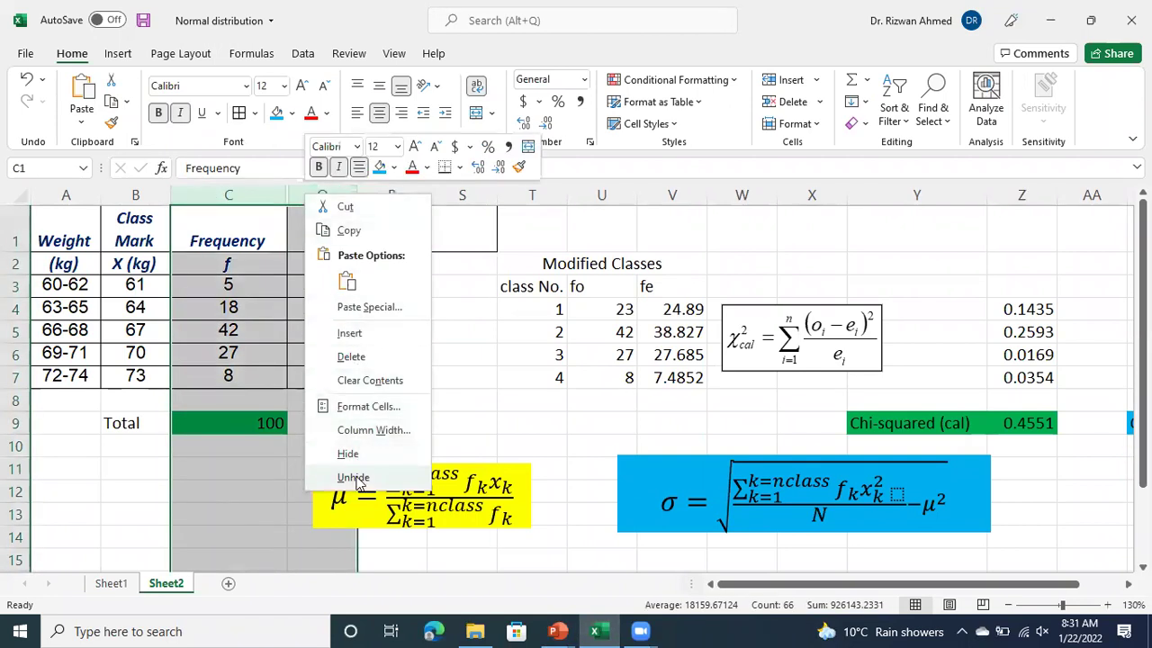
{"action": "left_click", "coordinate": [359, 478]}
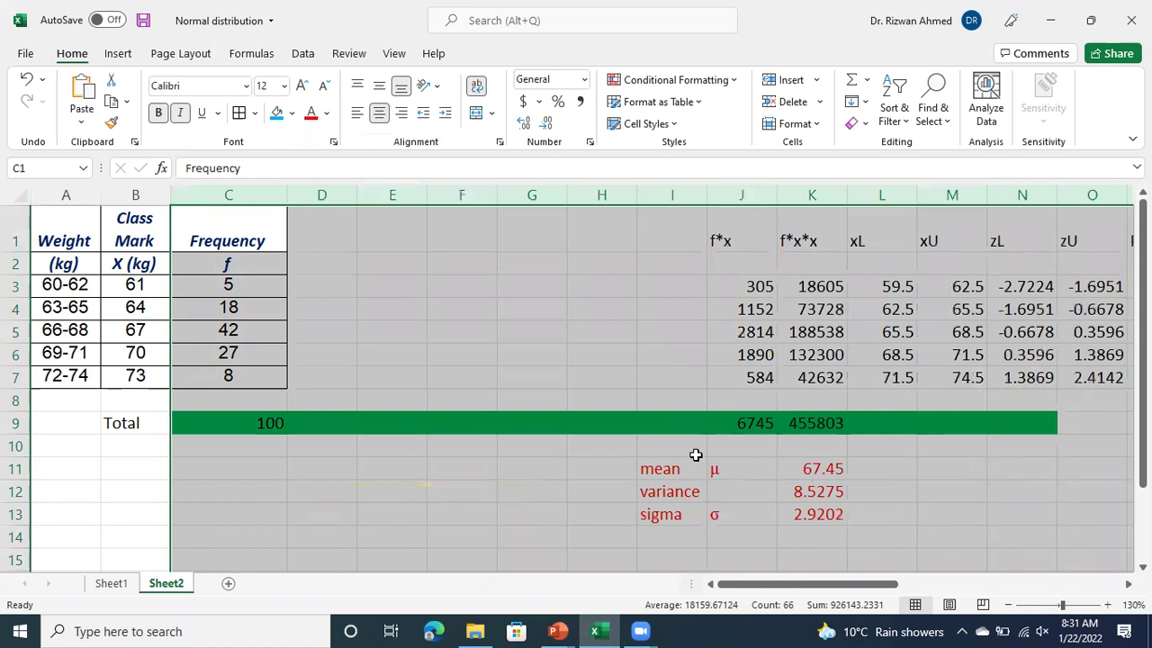
{"action": "left_click", "coordinate": [567, 510]}
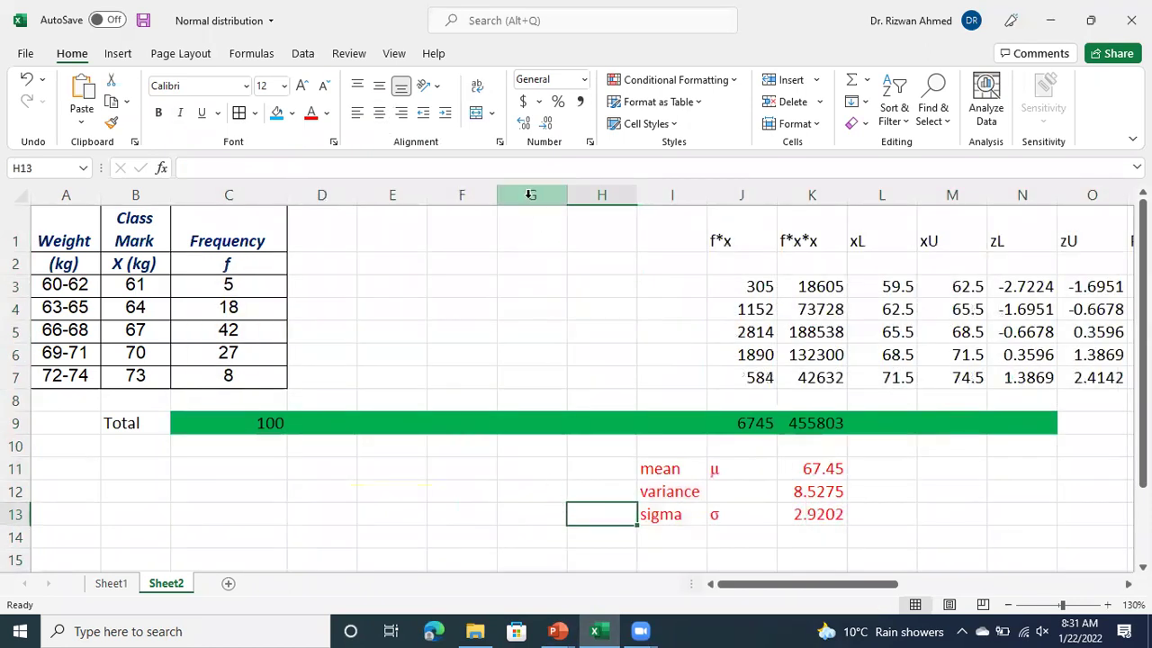
- Move the yellow mean formula and the blue sigma formula side by side next to the mean, variance and sigma results
{"action": "left_click_drag", "start_coordinate": [857, 585], "coordinate": [1080, 584]}
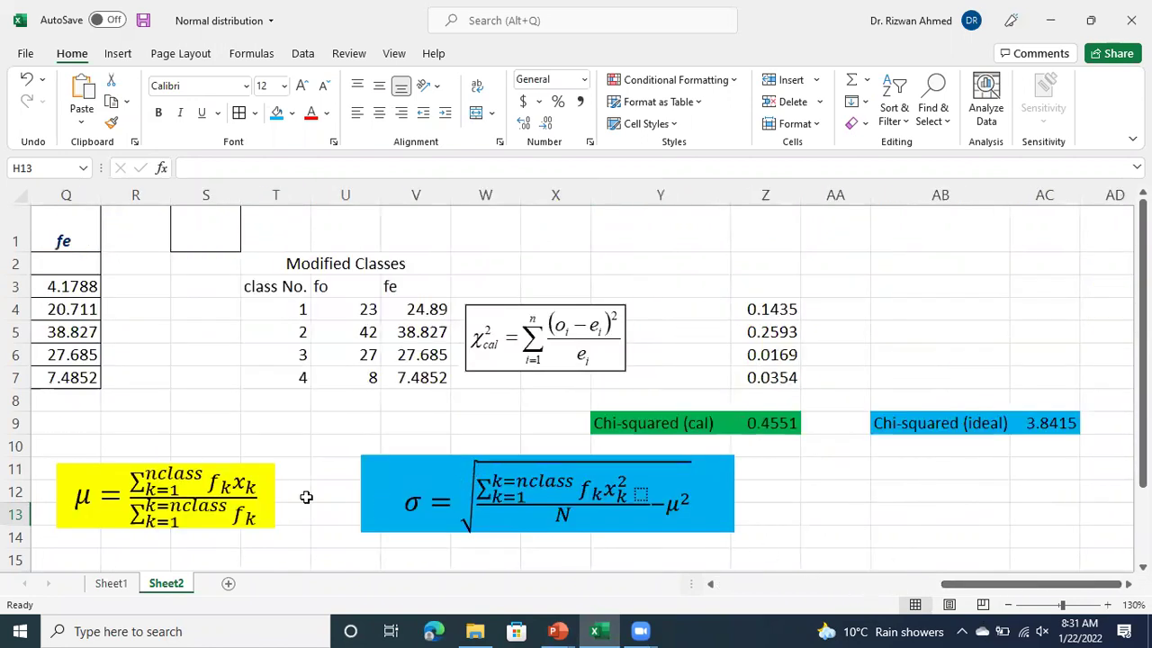
{"action": "left_click", "coordinate": [184, 486]}
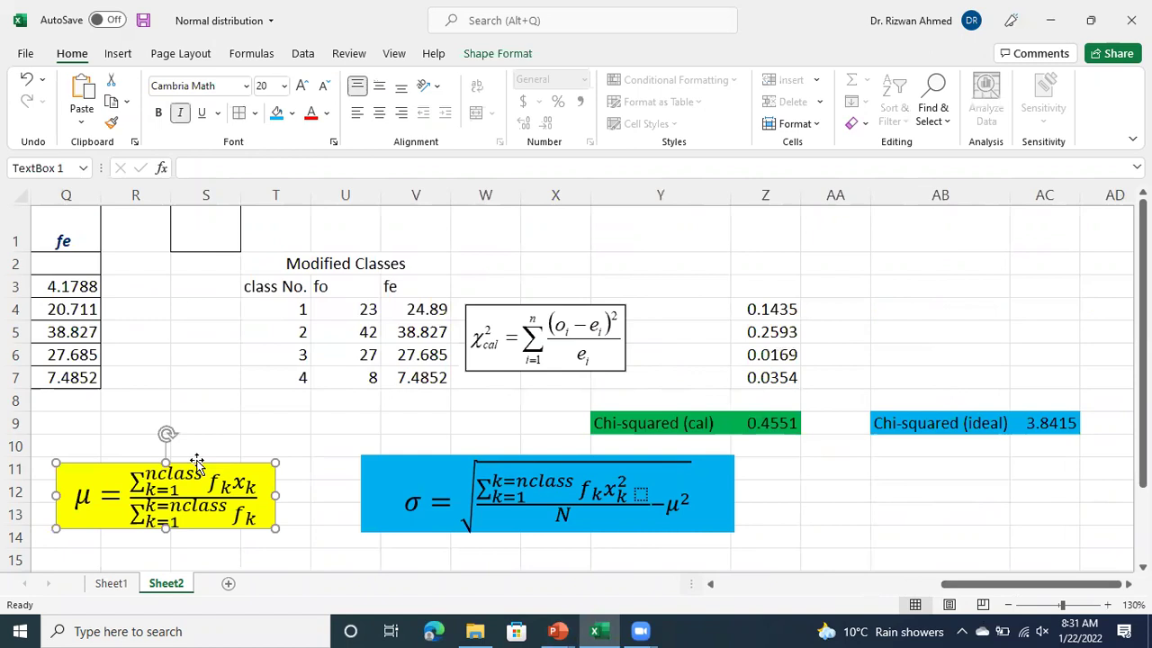
{"action": "left_click_drag", "start_coordinate": [196, 460], "coordinate": [362, 484]}
{"action": "left_click", "coordinate": [899, 457]}
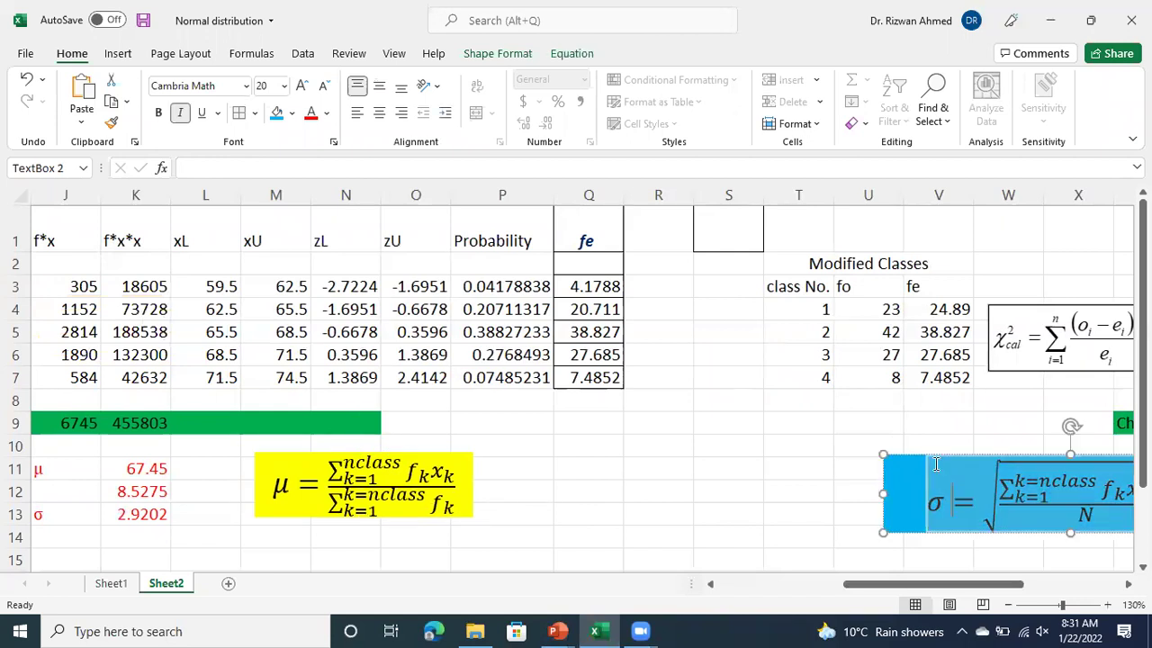
{"action": "left_click_drag", "start_coordinate": [899, 456], "coordinate": [519, 443]}
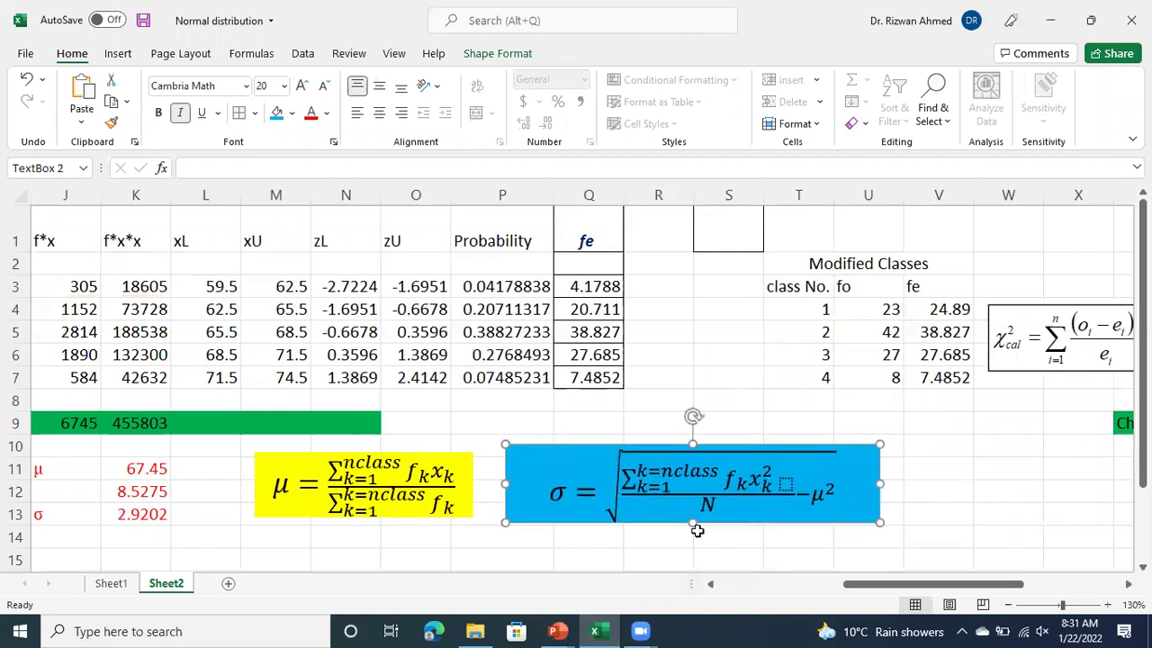
- Move the yellow mean formula box into the empty area over columns E to H, rows 1 to 3
{"action": "left_click_drag", "start_coordinate": [868, 589], "coordinate": [655, 583]}
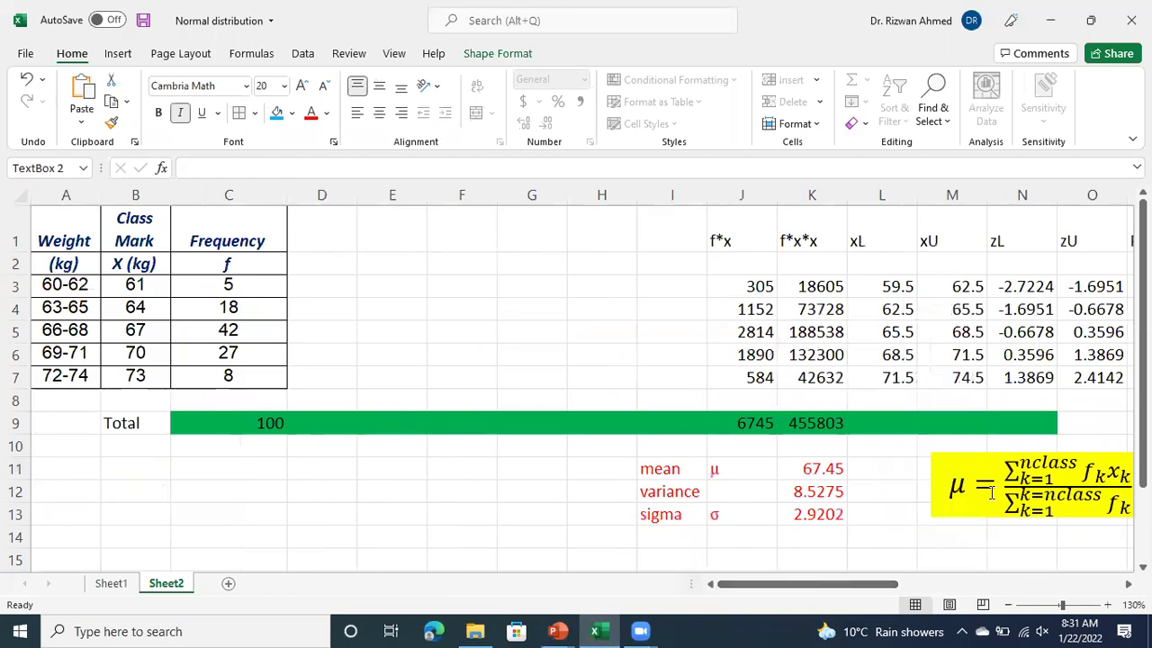
{"action": "left_click", "coordinate": [968, 454]}
{"action": "left_click_drag", "start_coordinate": [968, 454], "coordinate": [421, 221]}
- Move the blue sigma formula box directly below the mean formula, over columns D to I, rows 4 to 7
{"action": "left_click_drag", "start_coordinate": [836, 586], "coordinate": [990, 536]}
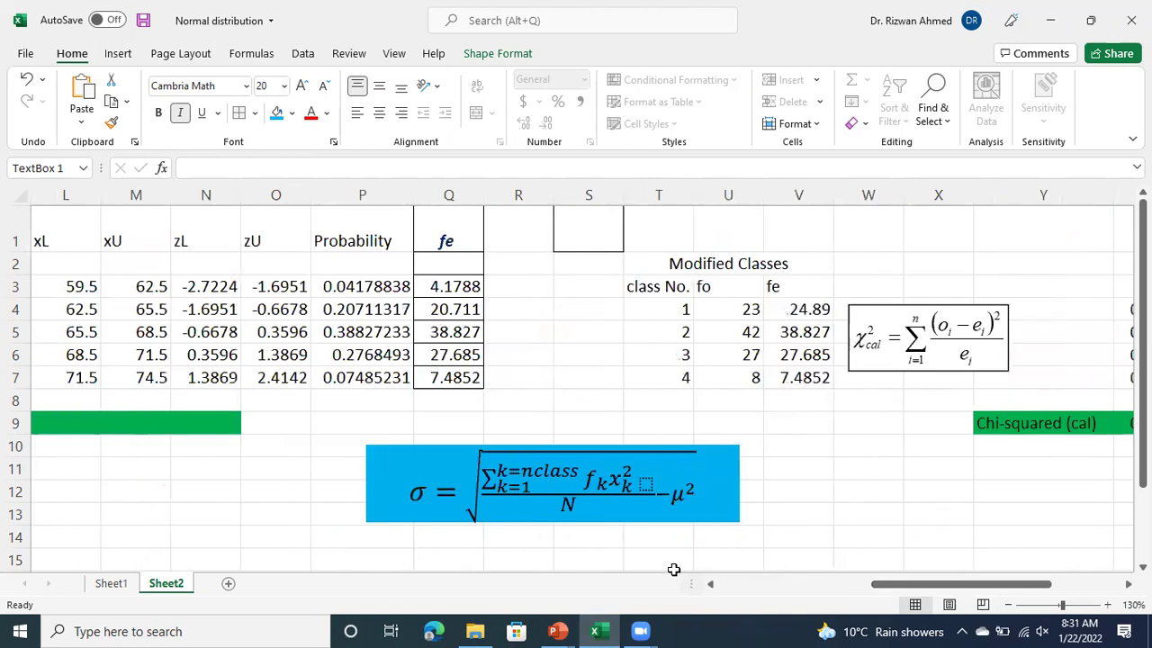
{"action": "left_click_drag", "start_coordinate": [891, 585], "coordinate": [792, 587]}
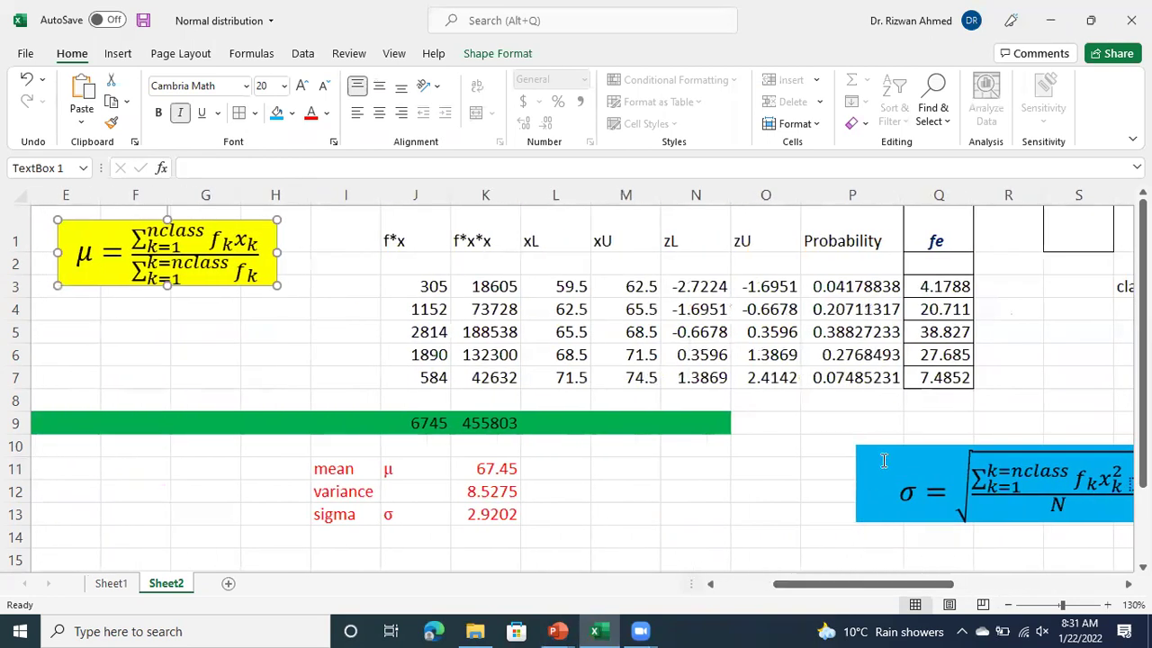
{"action": "left_click", "coordinate": [887, 445]}
{"action": "left_click_drag", "start_coordinate": [875, 450], "coordinate": [279, 310]}
{"action": "left_click_drag", "start_coordinate": [821, 584], "coordinate": [808, 585]}
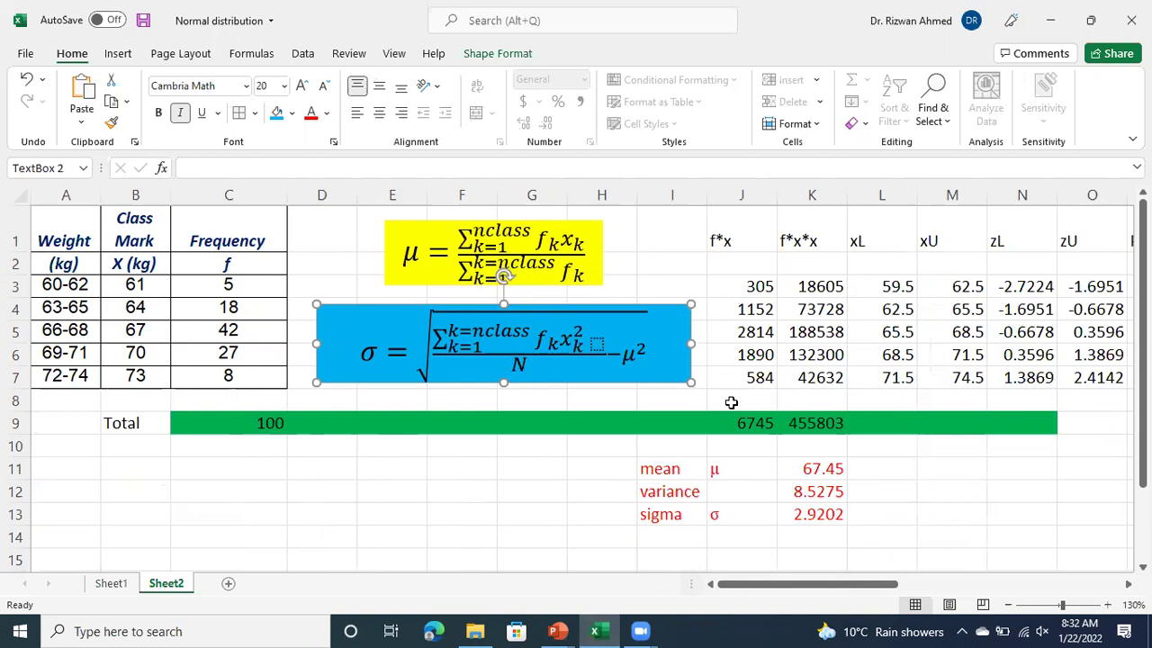
- Review the class limits, z values, probabilities, expected frequencies and the Modified Classes table across Sheet2
{"action": "left_click_drag", "start_coordinate": [754, 584], "coordinate": [836, 585]}
{"action": "scroll", "coordinate": [736, 407], "scroll_direction": "right", "scroll_amount": 1}
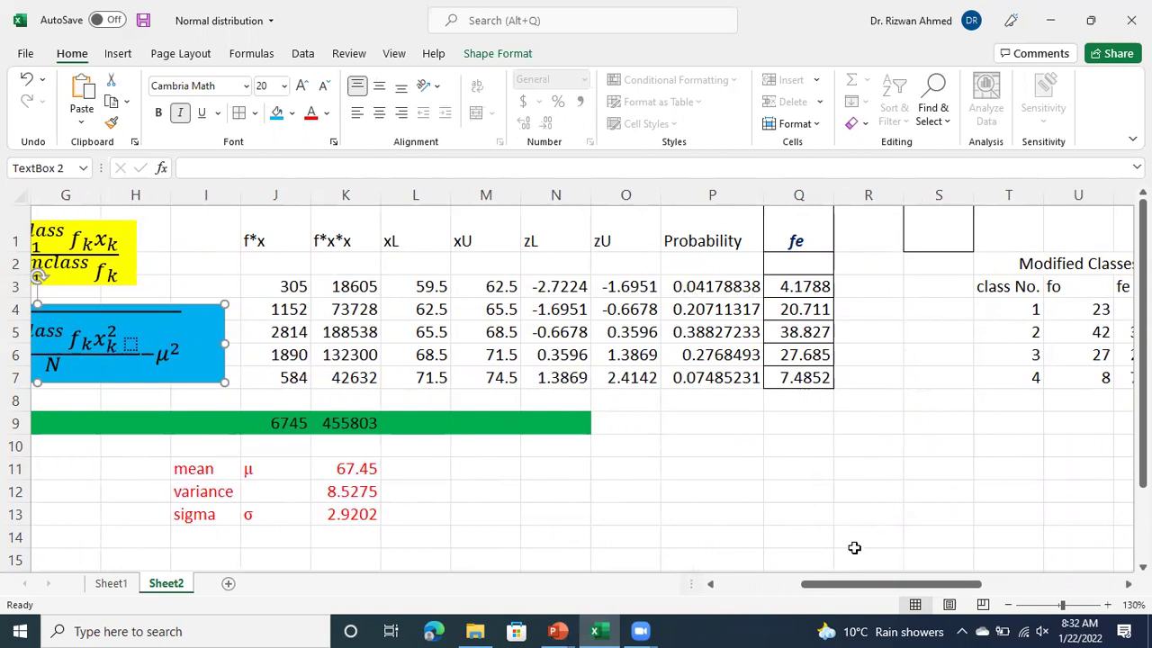
{"action": "left_click_drag", "start_coordinate": [859, 593], "coordinate": [792, 366]}
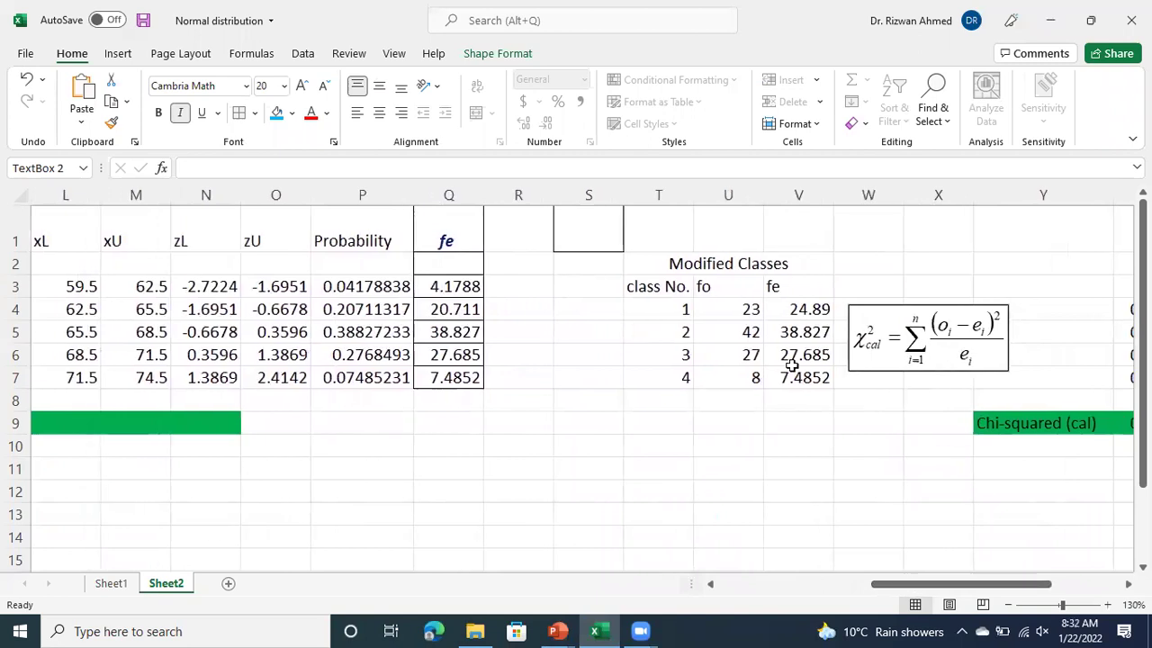
{"action": "left_click", "coordinate": [699, 265]}
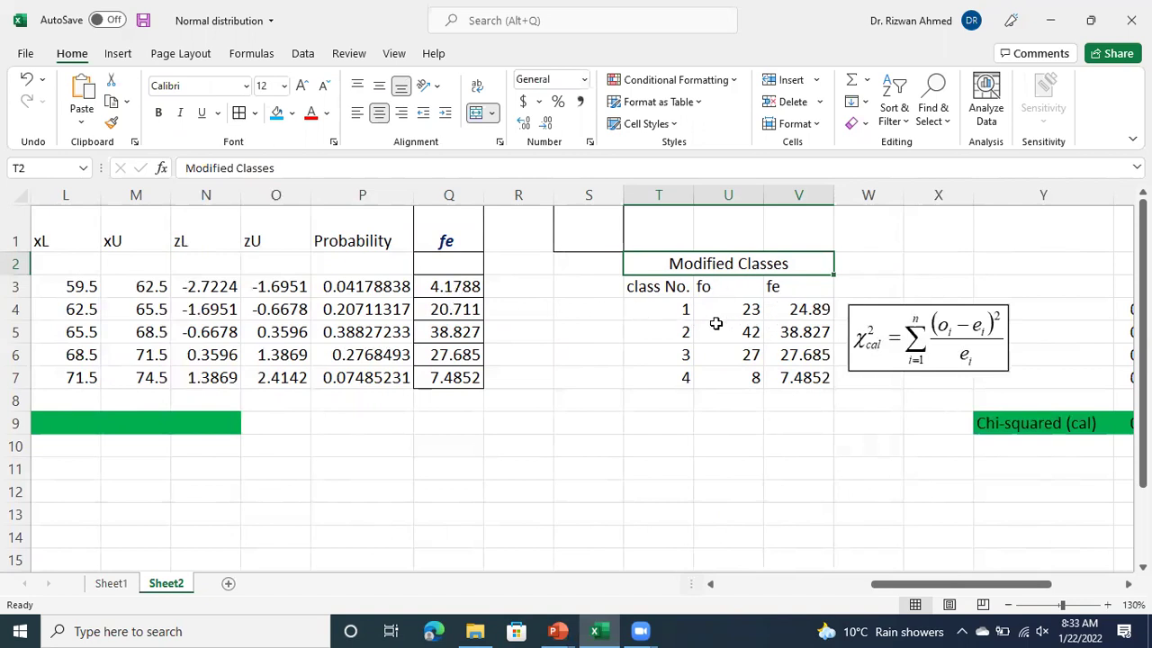
{"action": "left_click_drag", "start_coordinate": [918, 585], "coordinate": [1026, 585]}
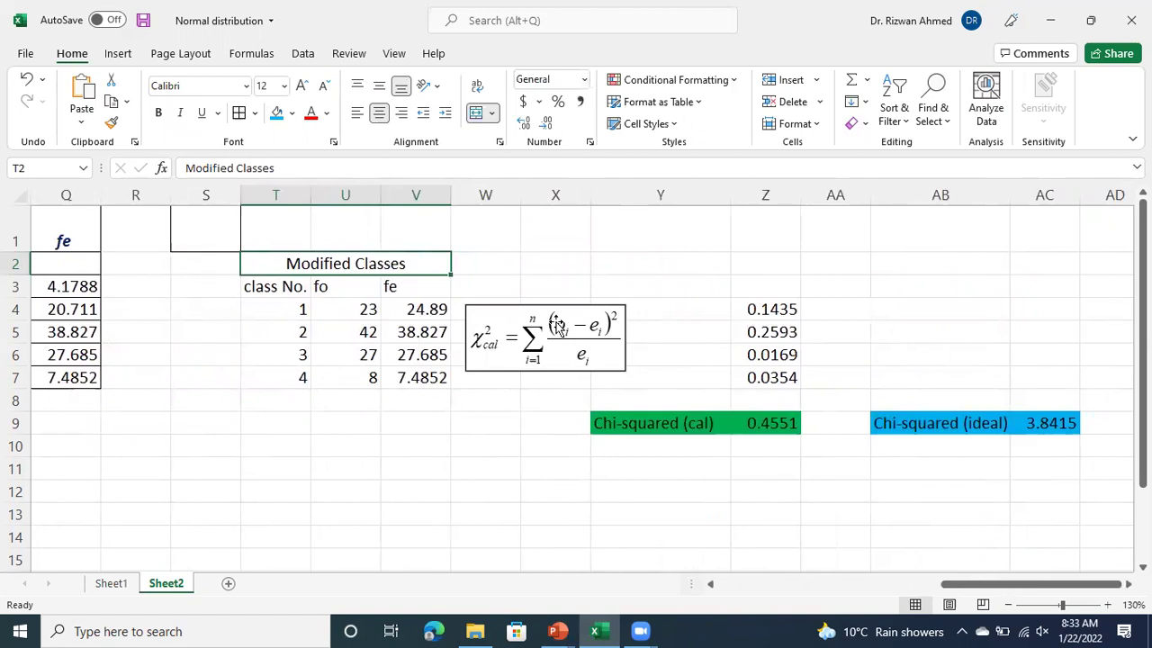
- Shift the chi-squared formula box slightly toward column Y and add the heading Chi_sq (cal) in Z3 above the class contributions
{"action": "left_click_drag", "start_coordinate": [559, 328], "coordinate": [580, 317]}
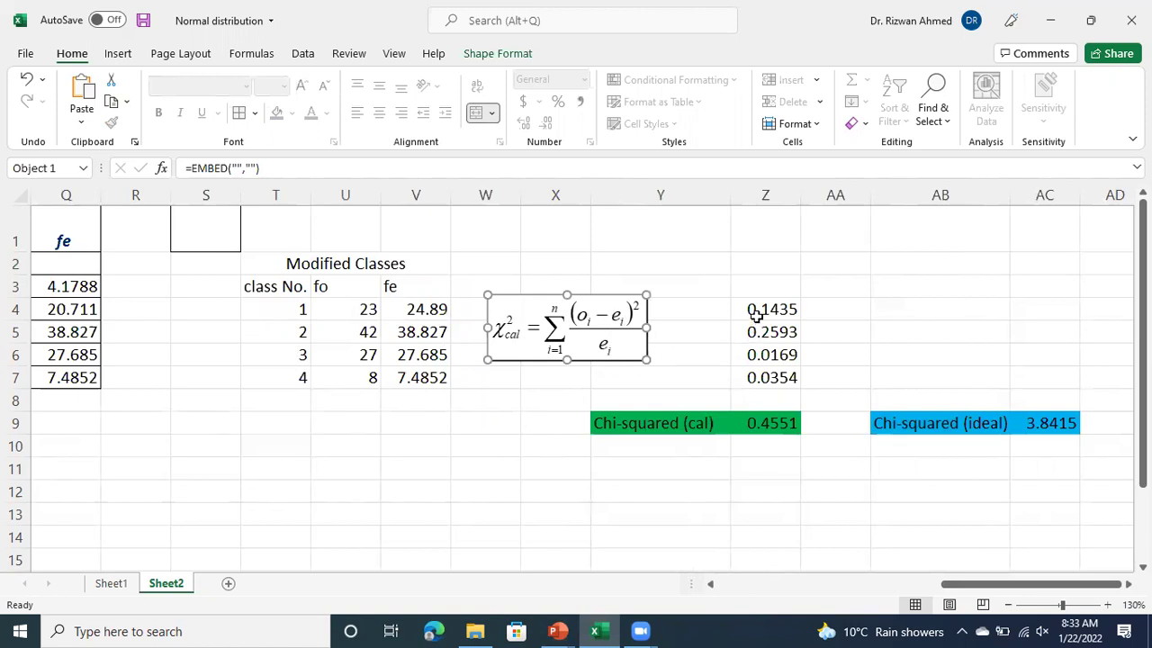
{"action": "left_click_drag", "start_coordinate": [756, 309], "coordinate": [765, 367]}
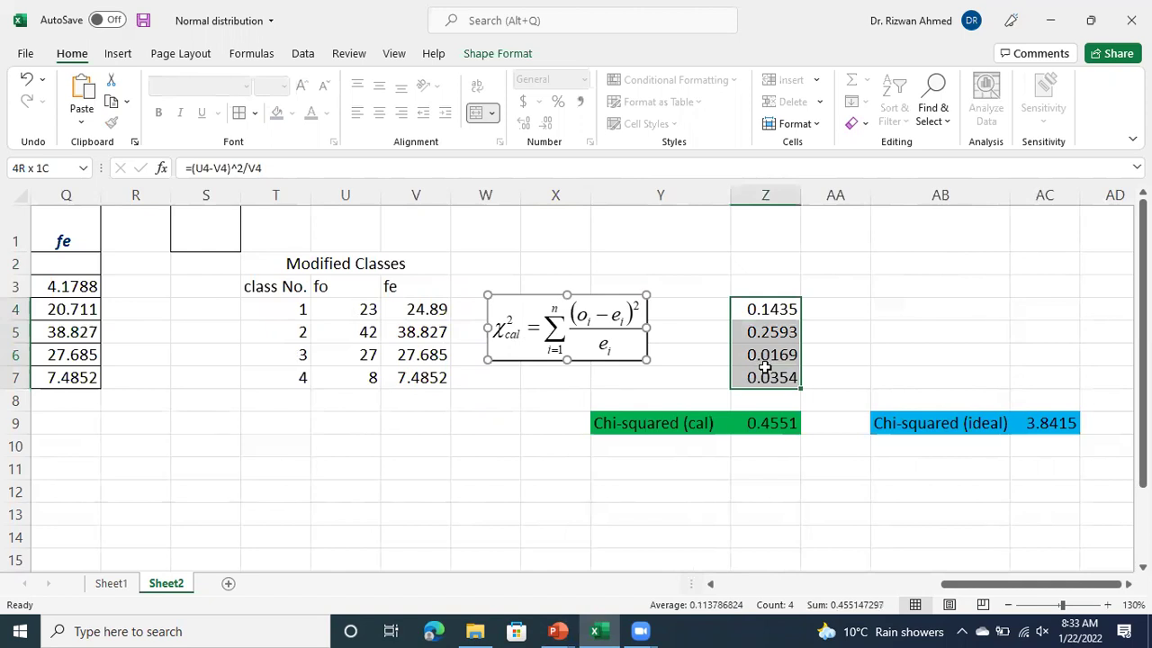
{"action": "left_click", "coordinate": [757, 286]}
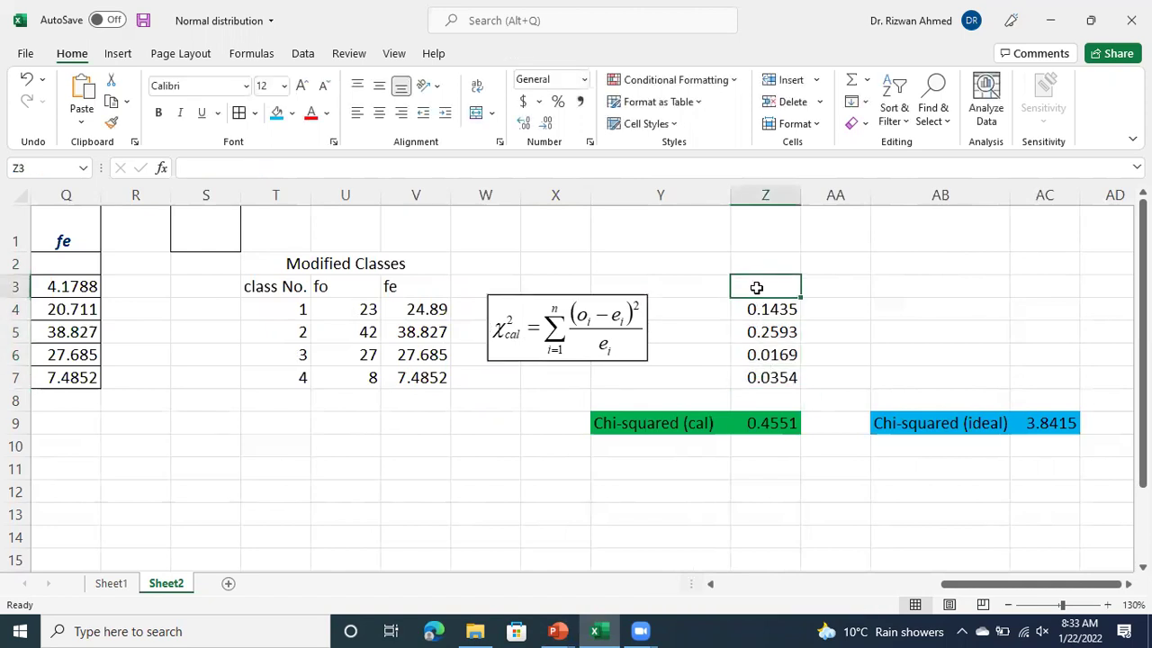
{"action": "type", "text": "Chi_sq"}
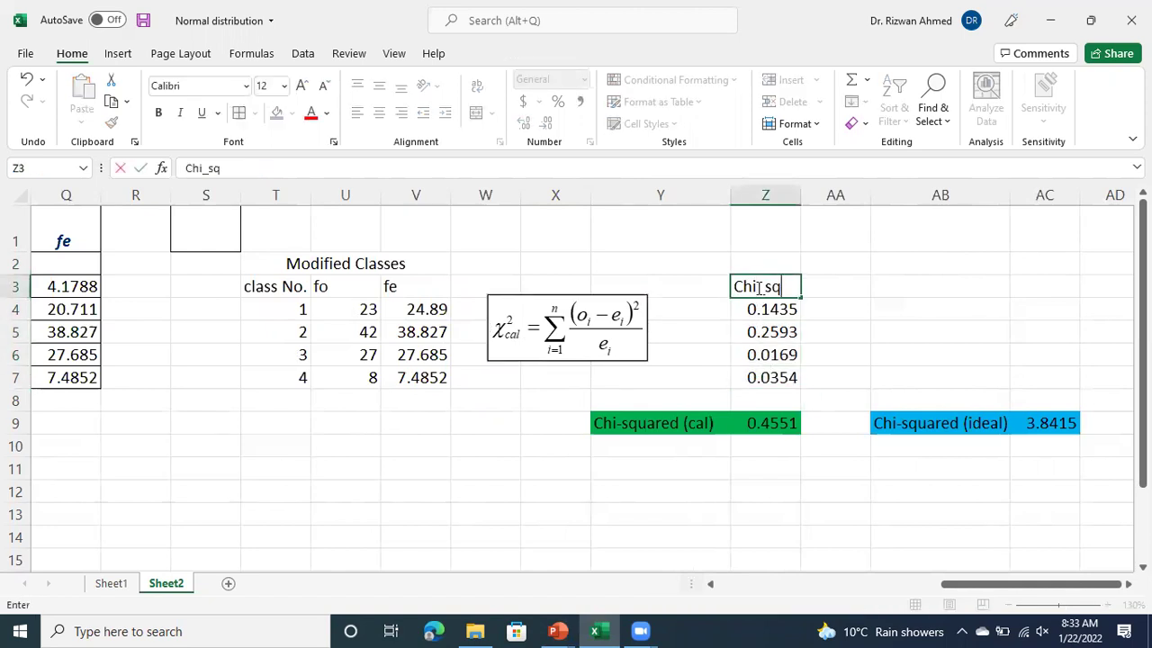
{"action": "type", "text": " (cal"}
{"action": "key", "text": "Return"}
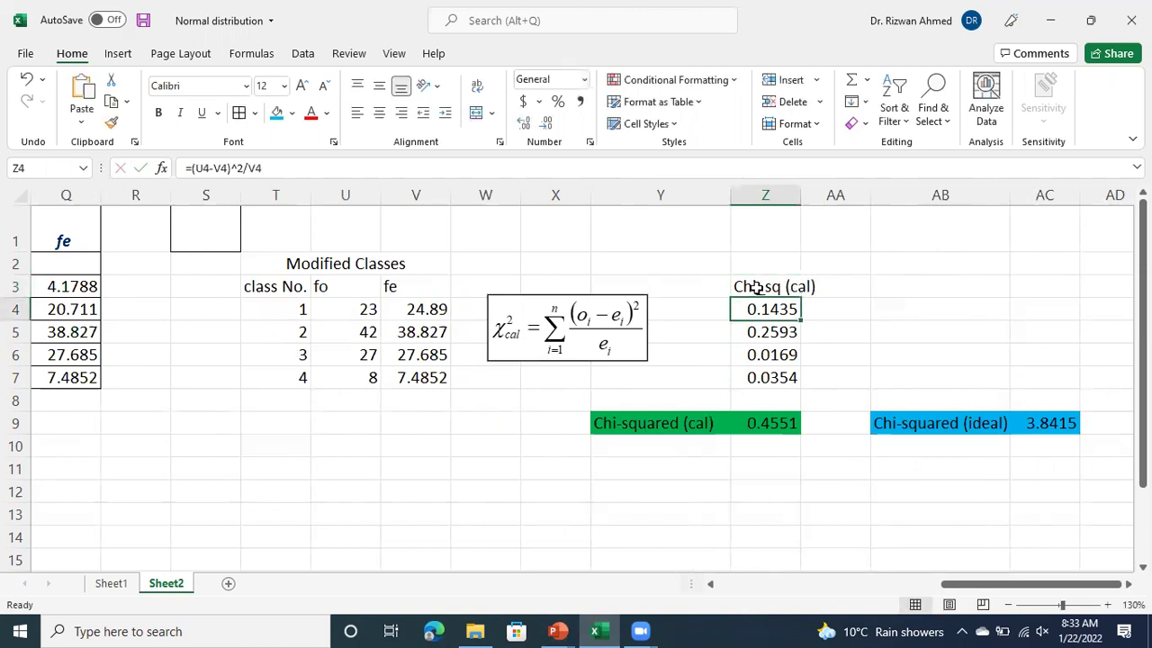
- Compare the calculated chi-squared value in Z9 with the ideal value in AC9, checking the formula behind each
{"action": "left_click", "coordinate": [761, 422]}
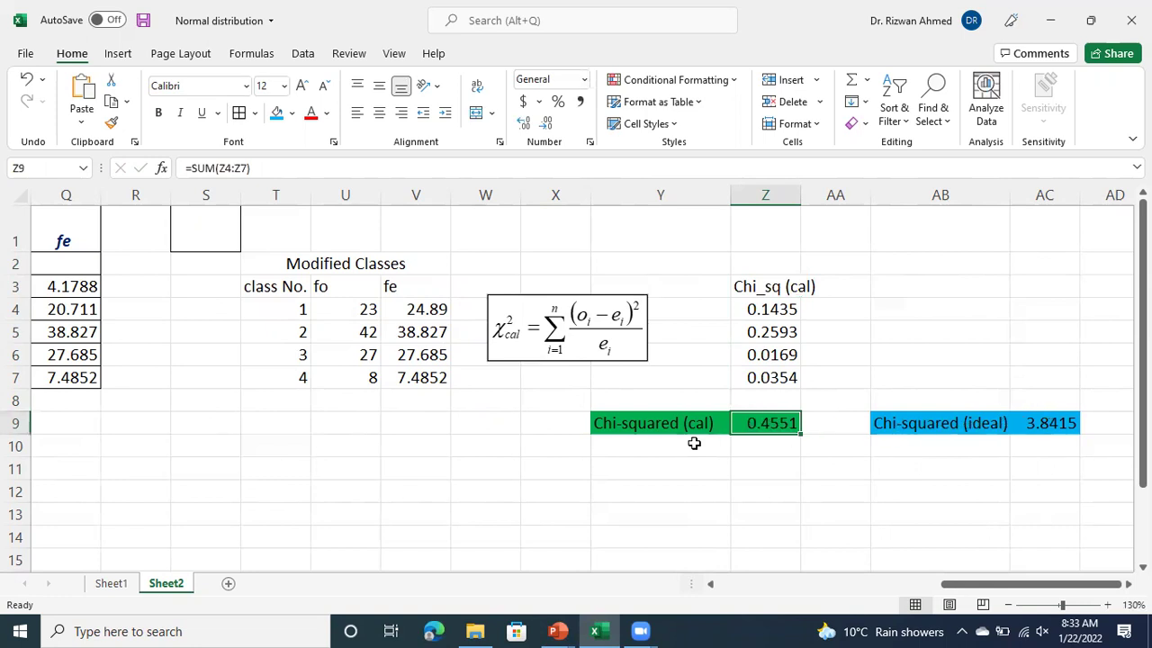
{"action": "left_click", "coordinate": [695, 471]}
{"action": "left_click", "coordinate": [771, 421]}
{"action": "left_click", "coordinate": [1054, 423]}
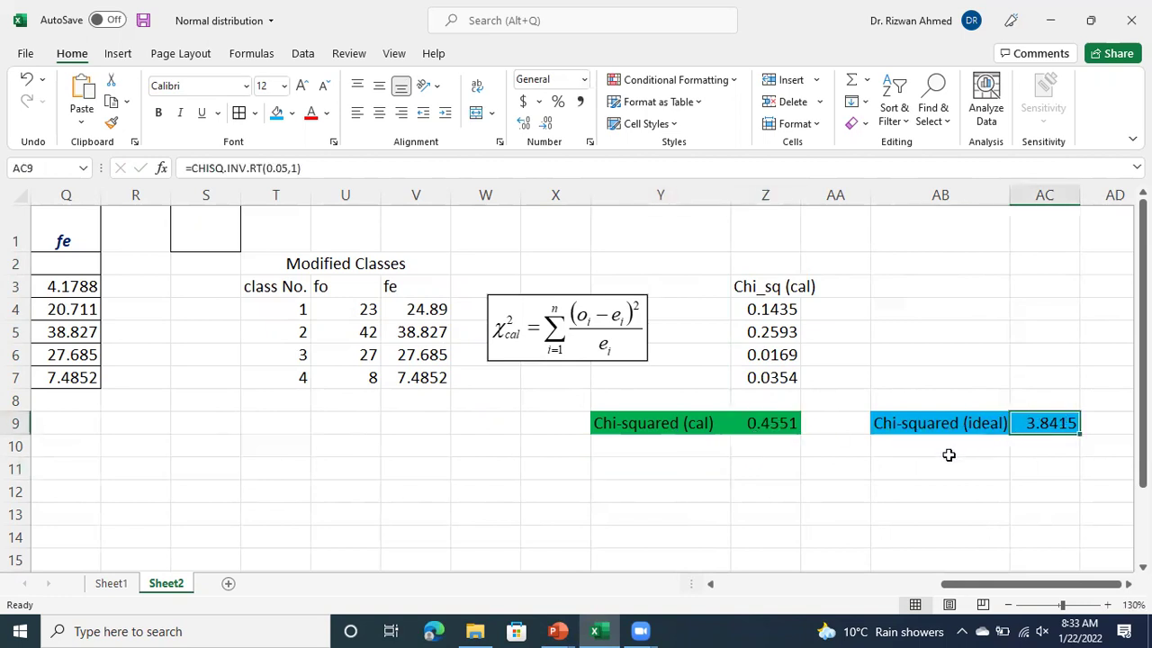